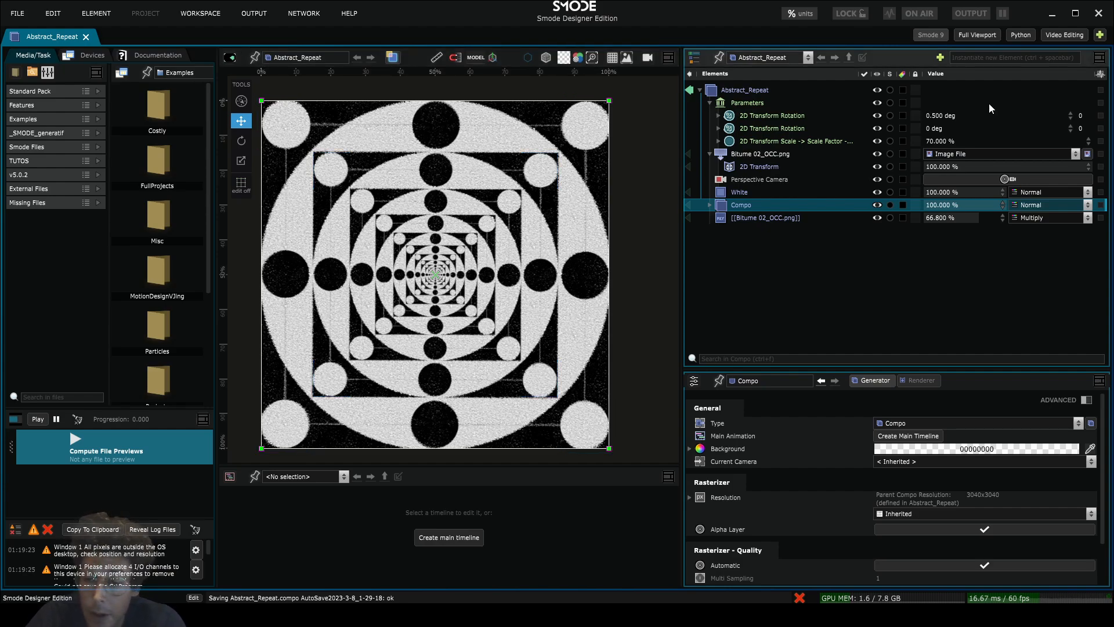
# - Try different rotation and scale parameters in the Abstract_Repeat composition and shift the Bitume texture's 2D Transform to 53.9062% horizontally
pyautogui.moveTo(957, 114); pyautogui.dragTo(952, 174)
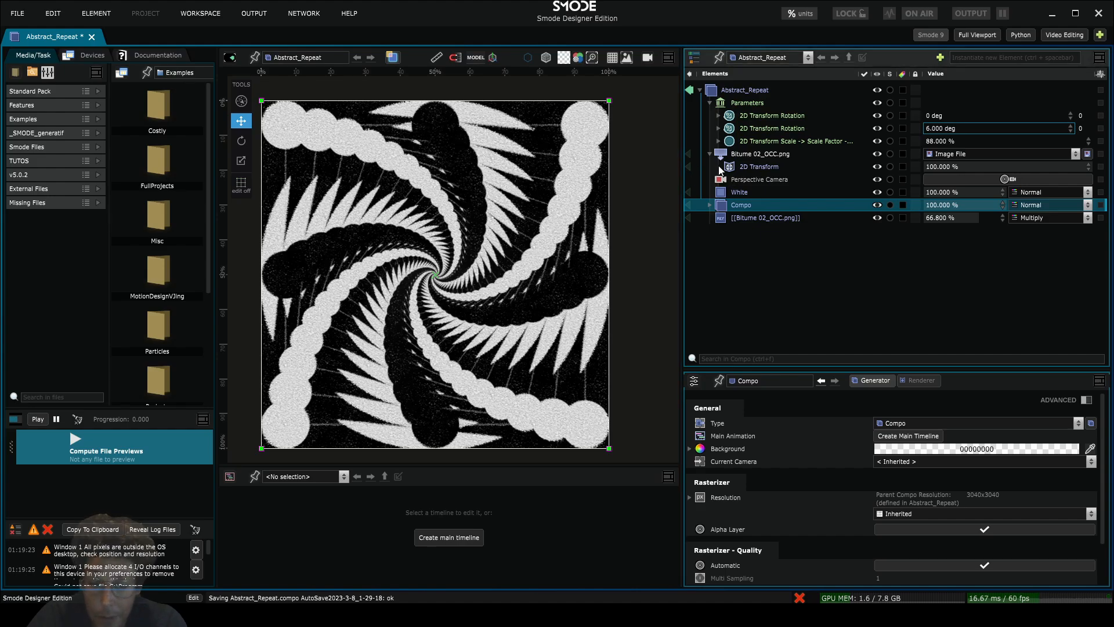
pyautogui.click(736, 166)
pyautogui.scroll(5, 452, 286)
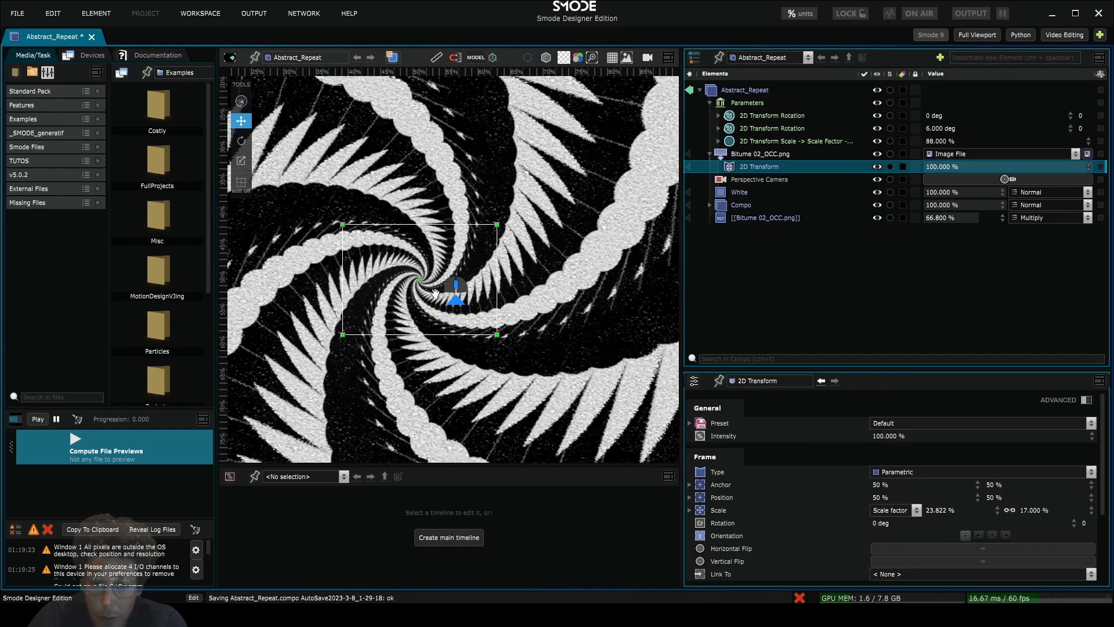
pyautogui.scroll(2, 498, 288)
pyautogui.scroll(-1, 531, 313)
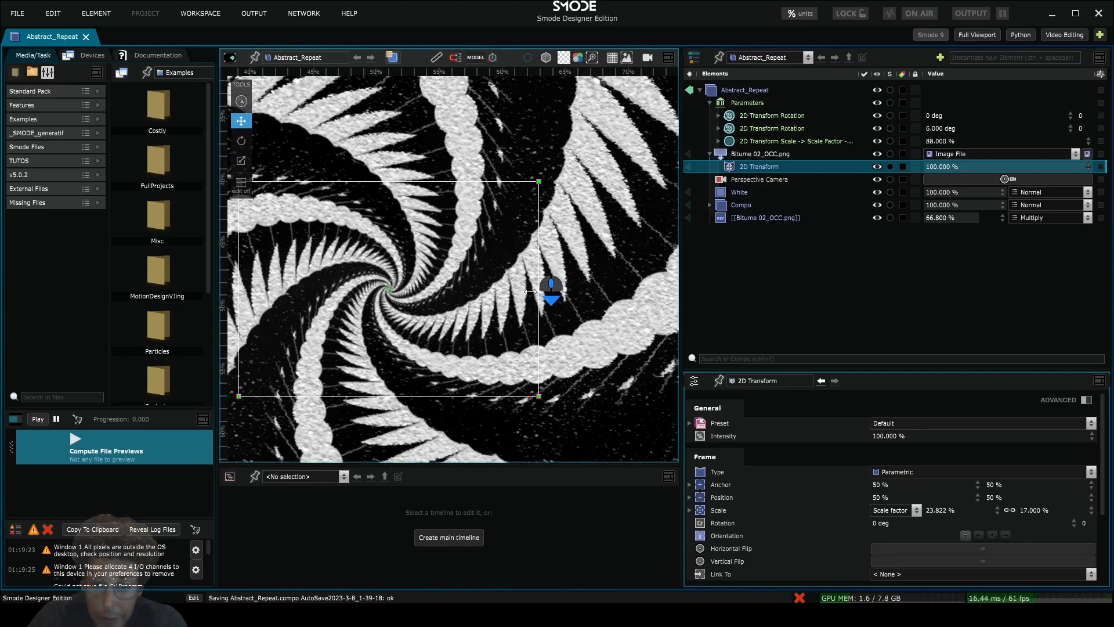
pyautogui.moveTo(532, 288); pyautogui.dragTo(494, 306)
pyautogui.scroll(5, 519, 311)
pyautogui.scroll(1, 515, 312)
pyautogui.scroll(-10, 493, 304)
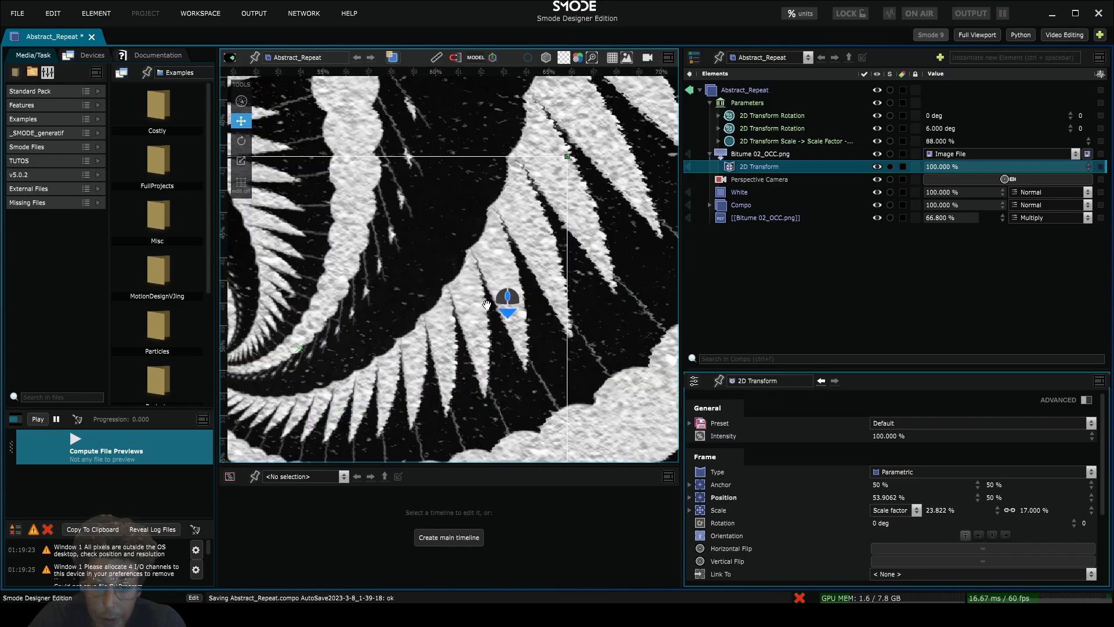
pyautogui.moveTo(403, 308); pyautogui.dragTo(504, 316)
pyautogui.scroll(-2, 426, 263)
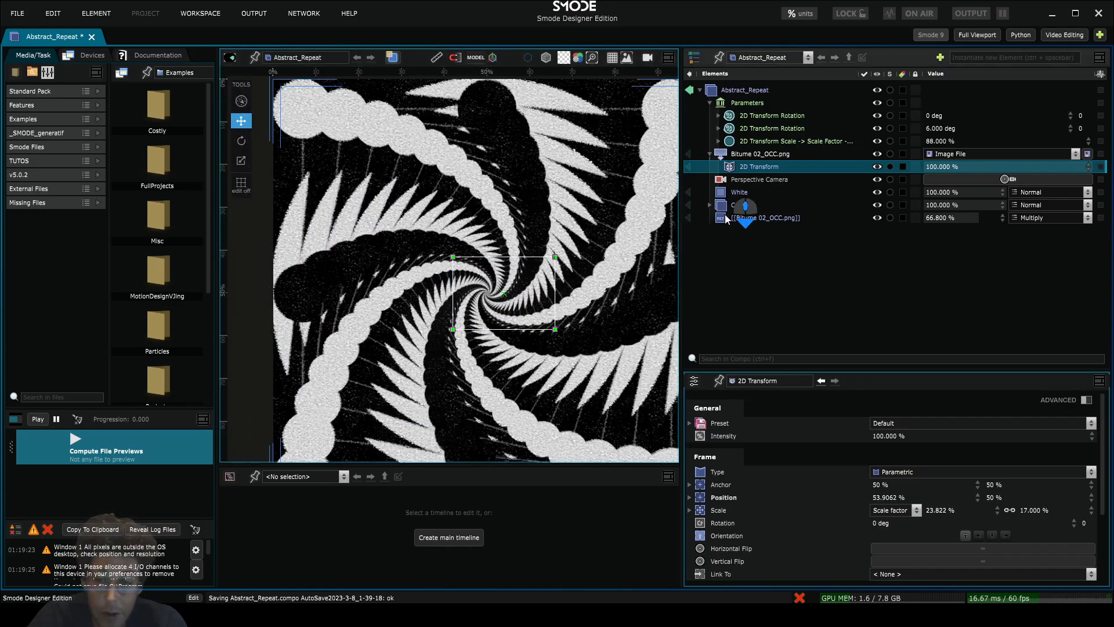
pyautogui.moveTo(955, 130)
pyautogui.mouseDown()
pyautogui.moveTo(969, 166)
pyautogui.moveTo(958, 109)
pyautogui.moveTo(959, 136)
pyautogui.mouseUp()
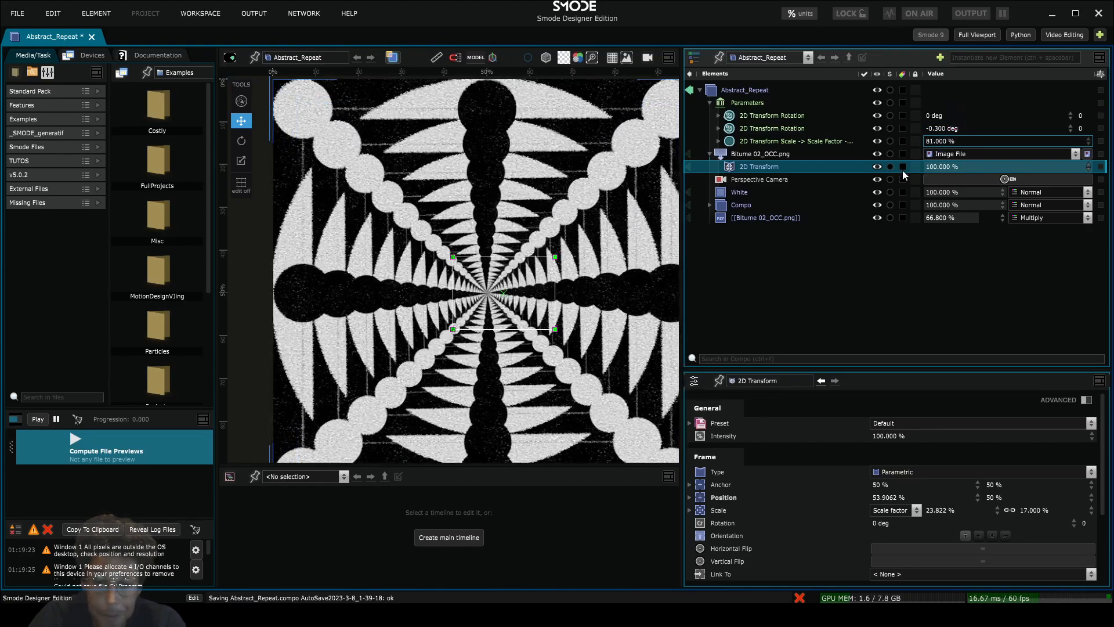
# - Close the Abstract_Repeat composition without saving and create a new 1920 x 1080 composition
pyautogui.click(92, 37)
pyautogui.click(551, 327)
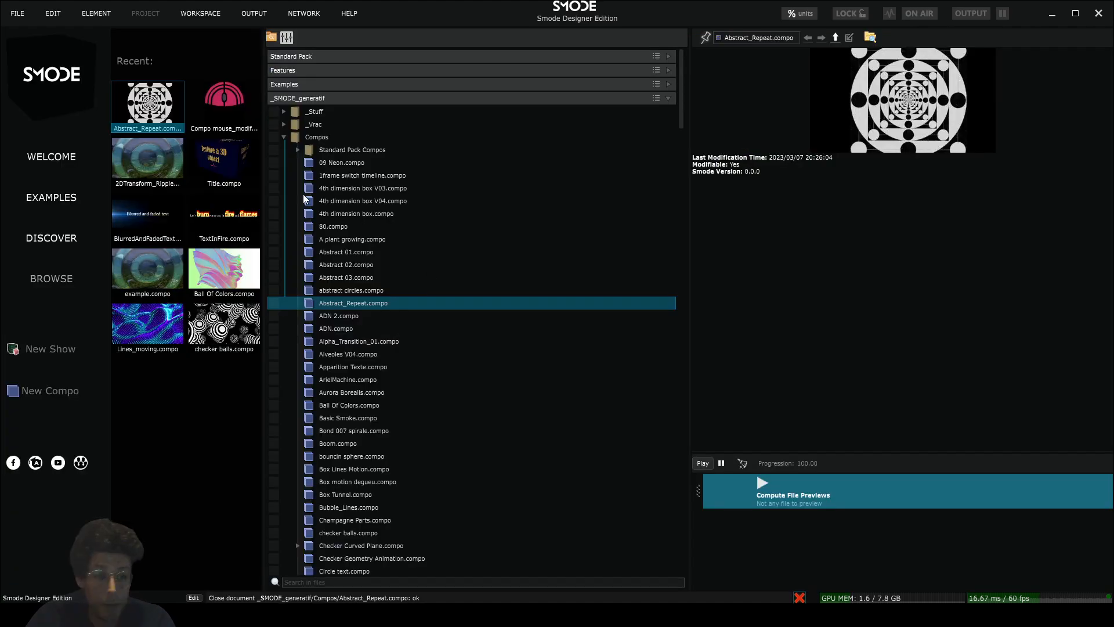
pyautogui.click(17, 13)
pyautogui.click(38, 33)
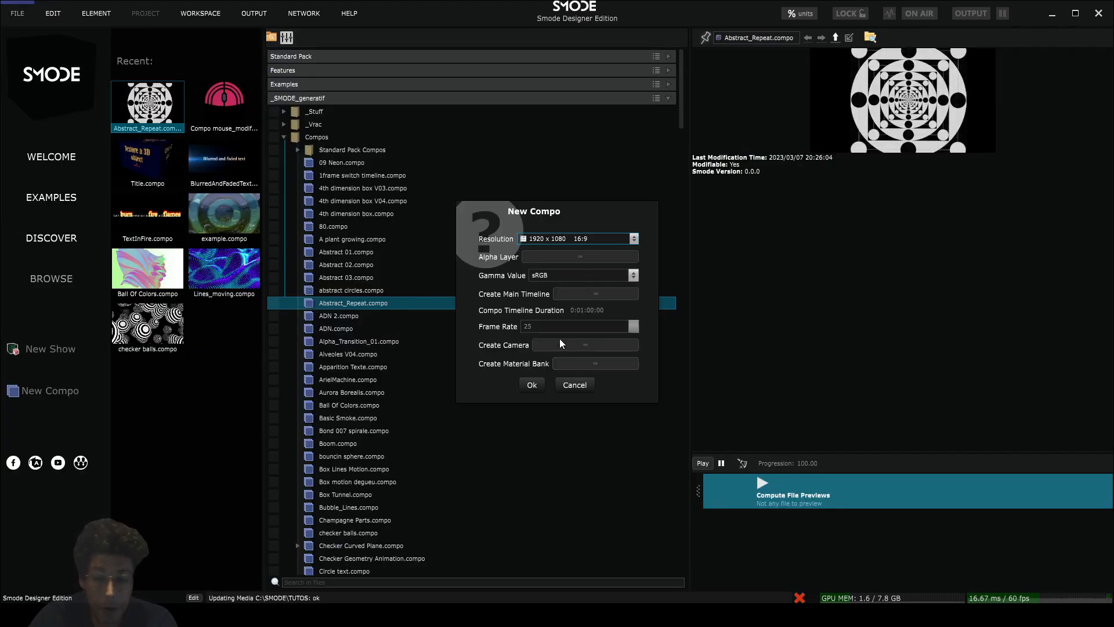
pyautogui.click(531, 386)
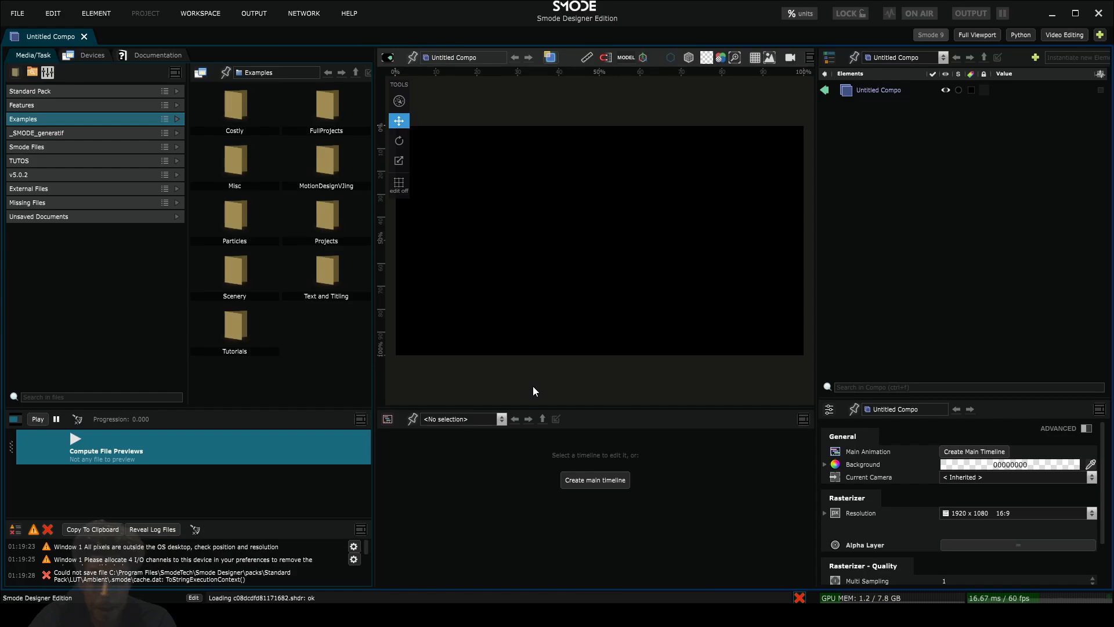
# - Set the new composition's resolution to 2048 x 2048 with a 1:1 ratio
pyautogui.moveTo(376, 192); pyautogui.dragTo(264, 192)
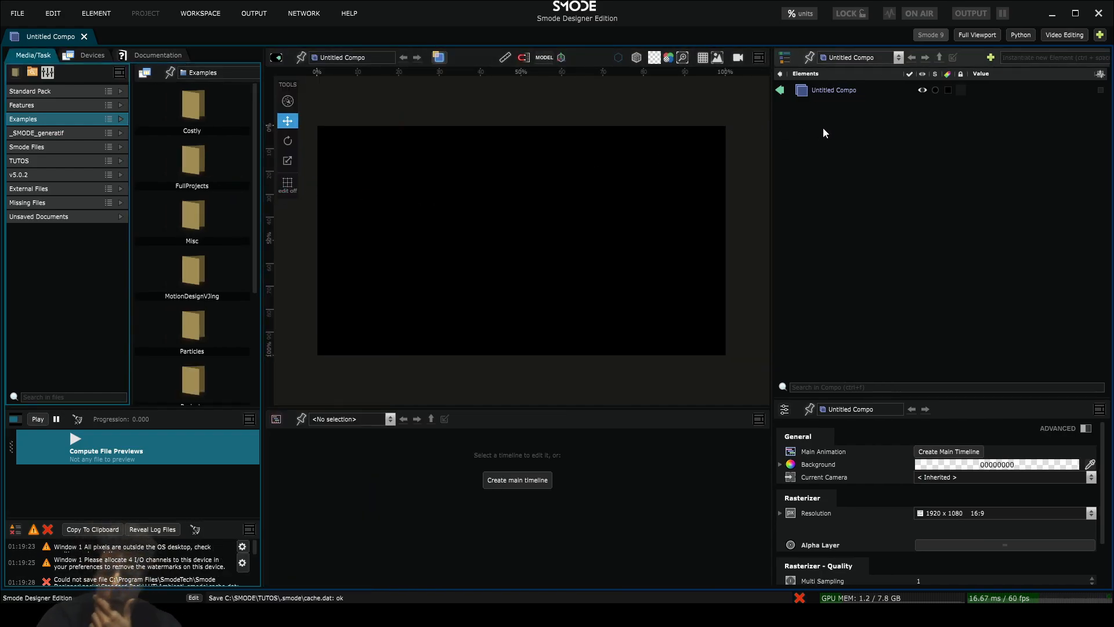
pyautogui.click(833, 91)
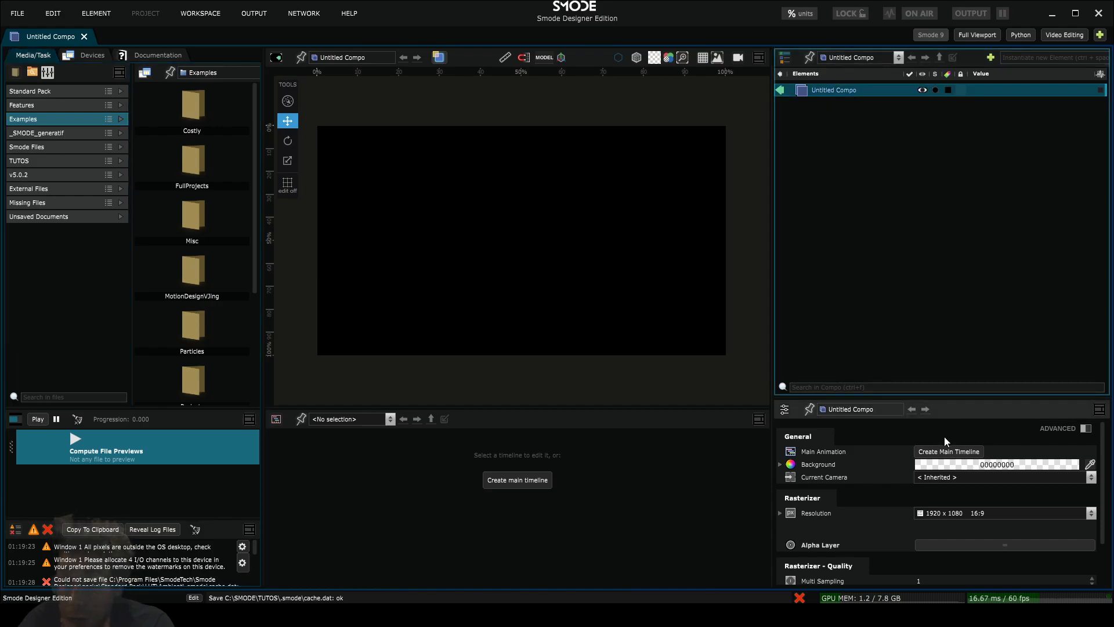
pyautogui.moveTo(949, 397); pyautogui.dragTo(952, 219)
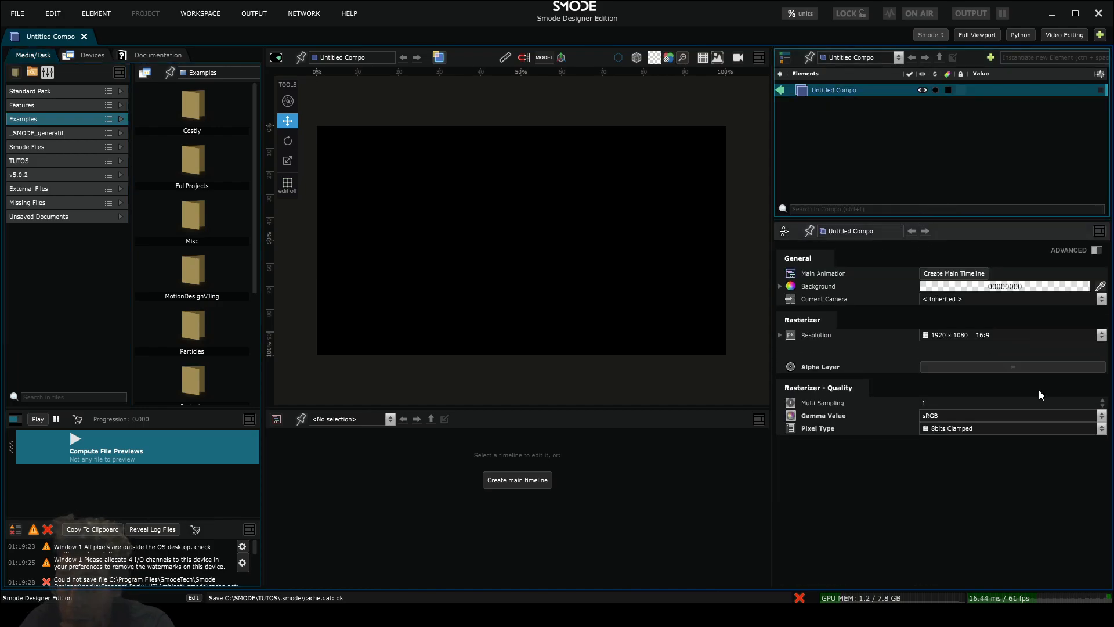
pyautogui.click(989, 334)
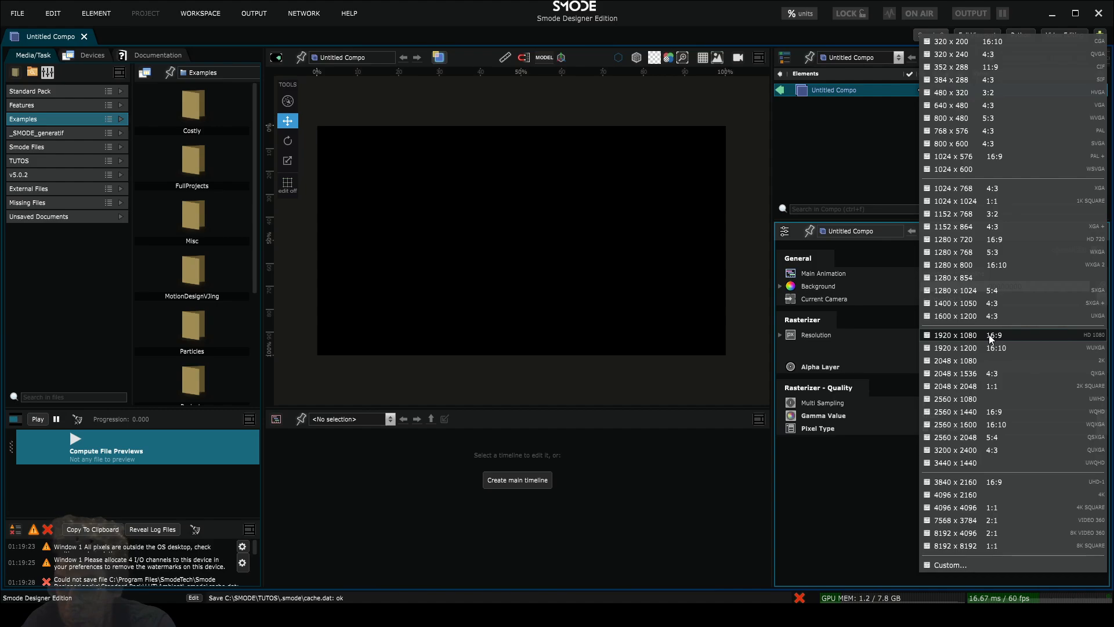
pyautogui.click(987, 384)
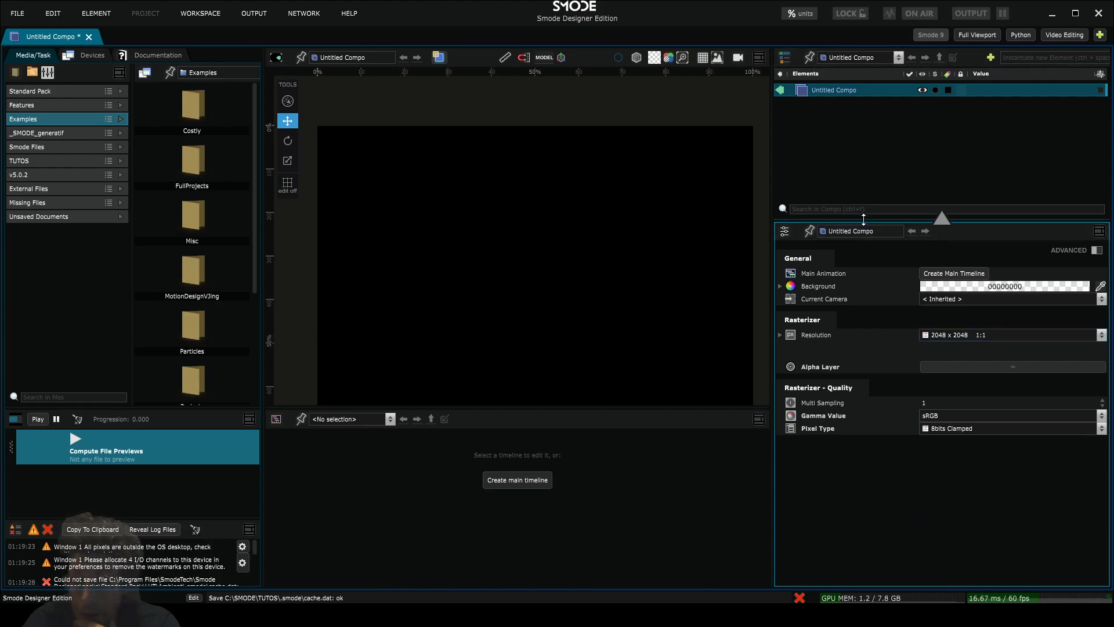
# - Remove the log message area from the workspace and resize the remaining areas to give the element list more room
pyautogui.click(249, 530)
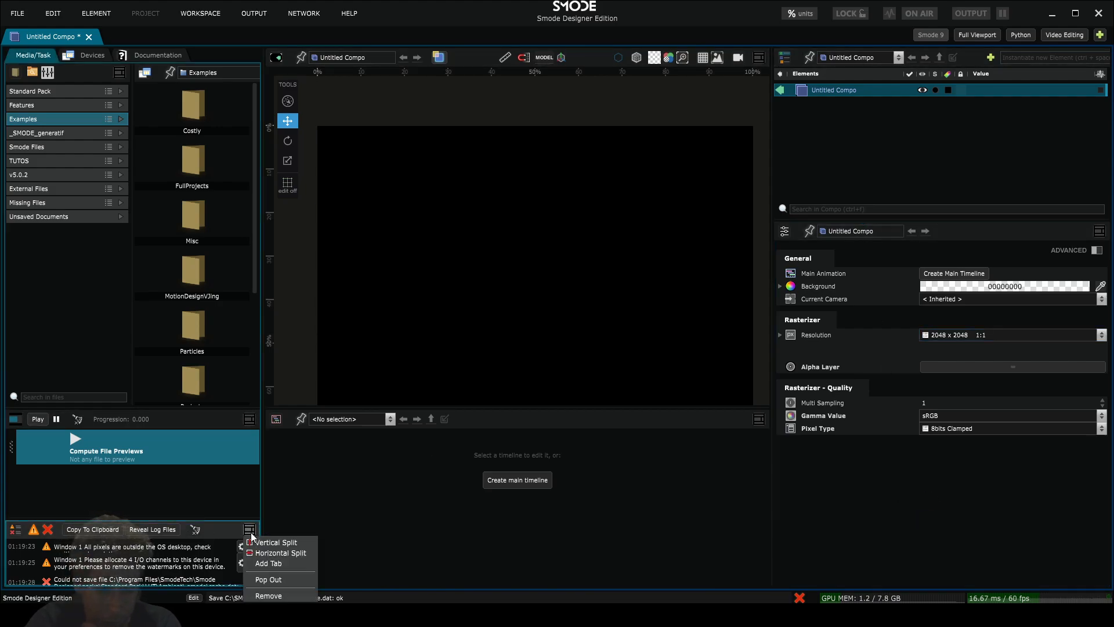
pyautogui.click(279, 594)
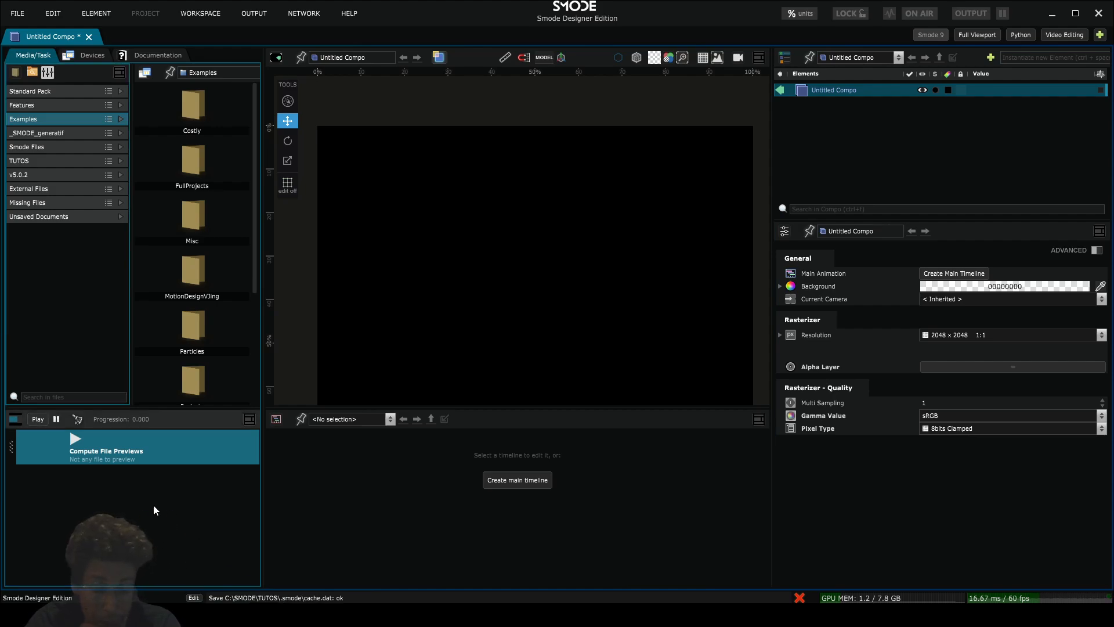
pyautogui.click(162, 406)
pyautogui.moveTo(162, 406); pyautogui.dragTo(162, 419)
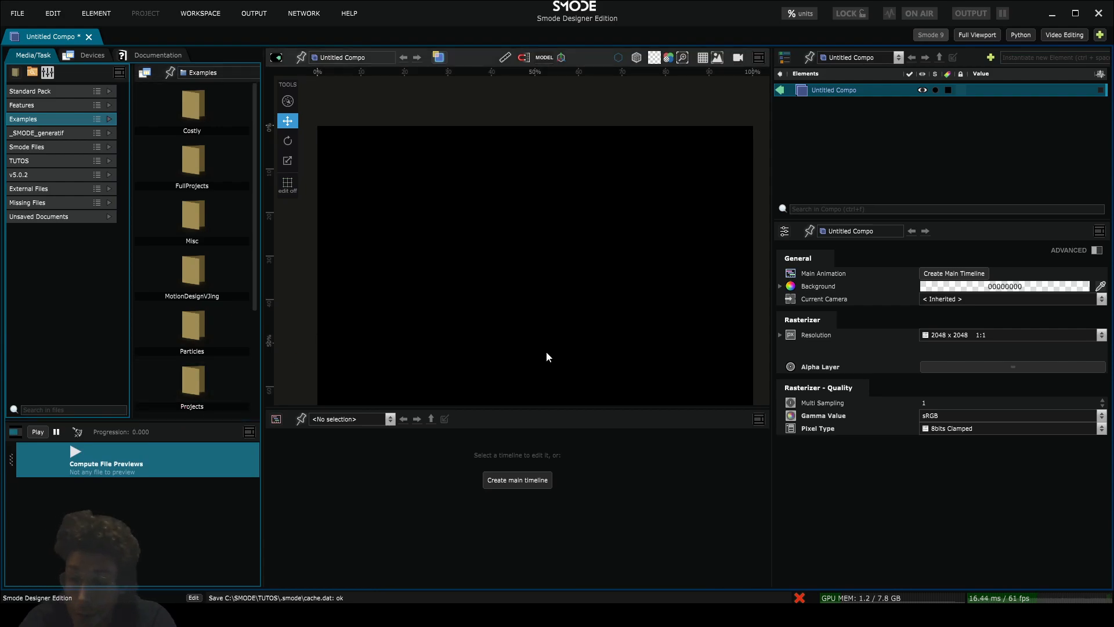
pyautogui.moveTo(883, 220); pyautogui.dragTo(888, 346)
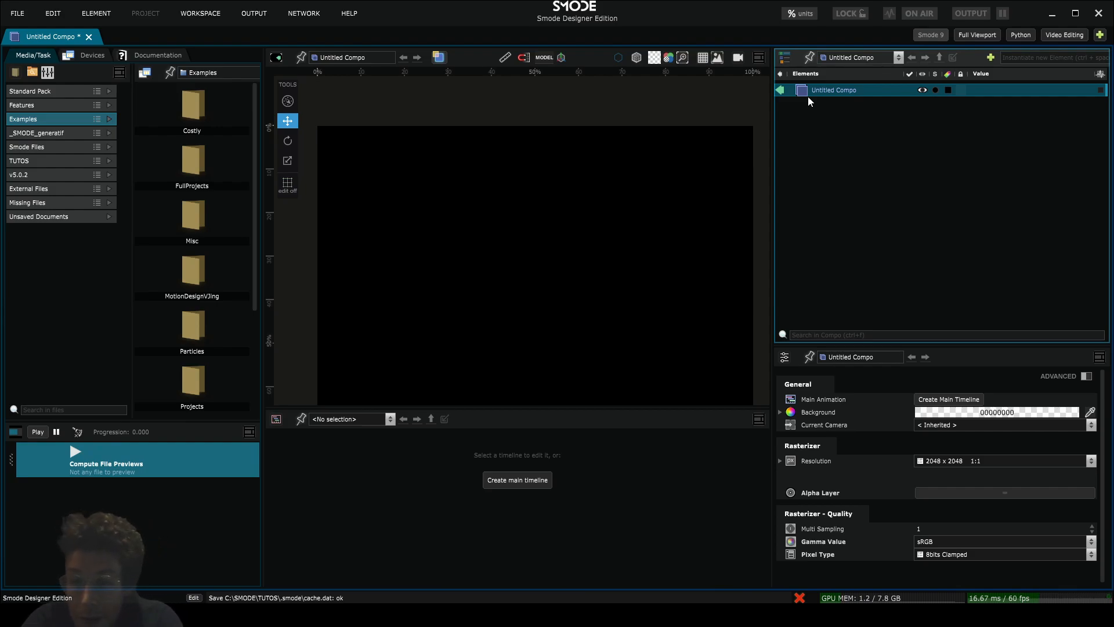
# - Add a white Uniform 2D layer to the composition
pyautogui.scroll(-3, 724, 183)
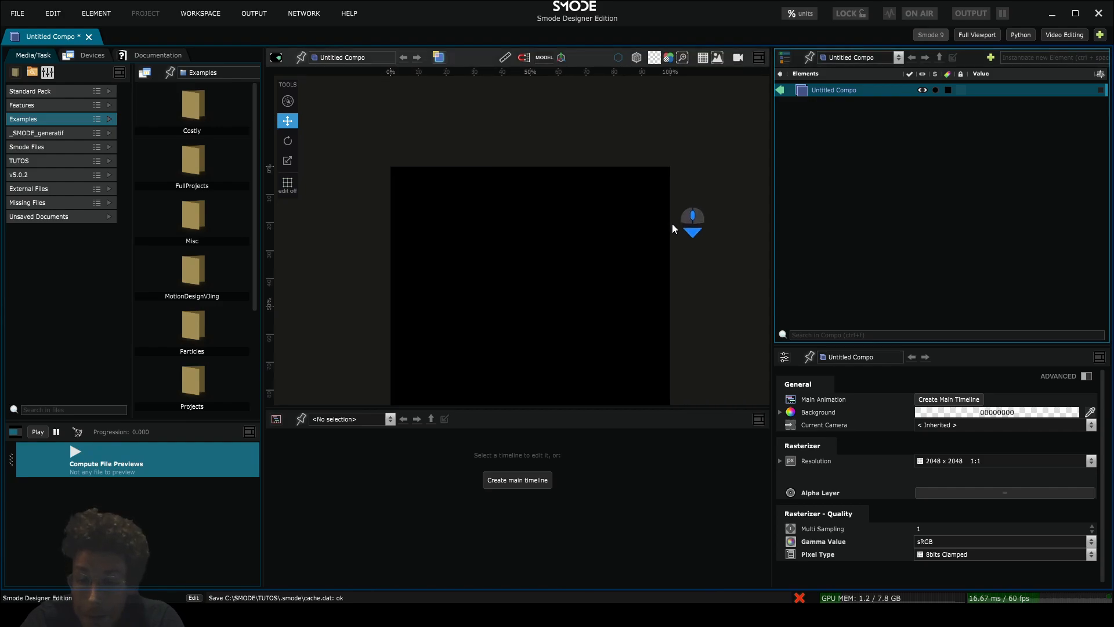
pyautogui.moveTo(672, 224); pyautogui.dragTo(663, 150)
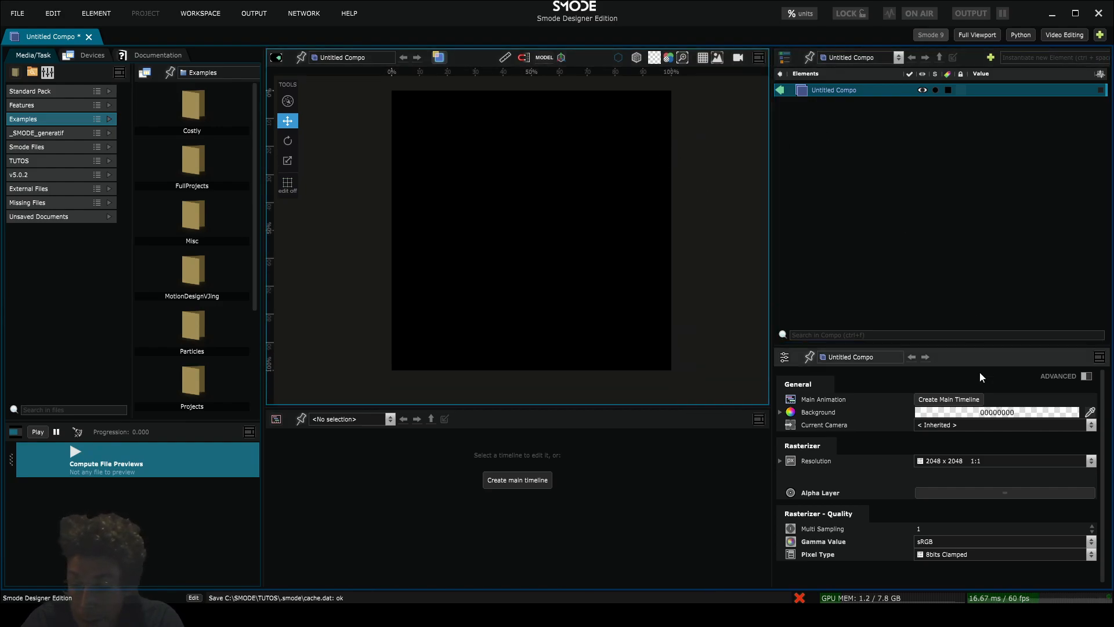
pyautogui.rightClick(816, 107)
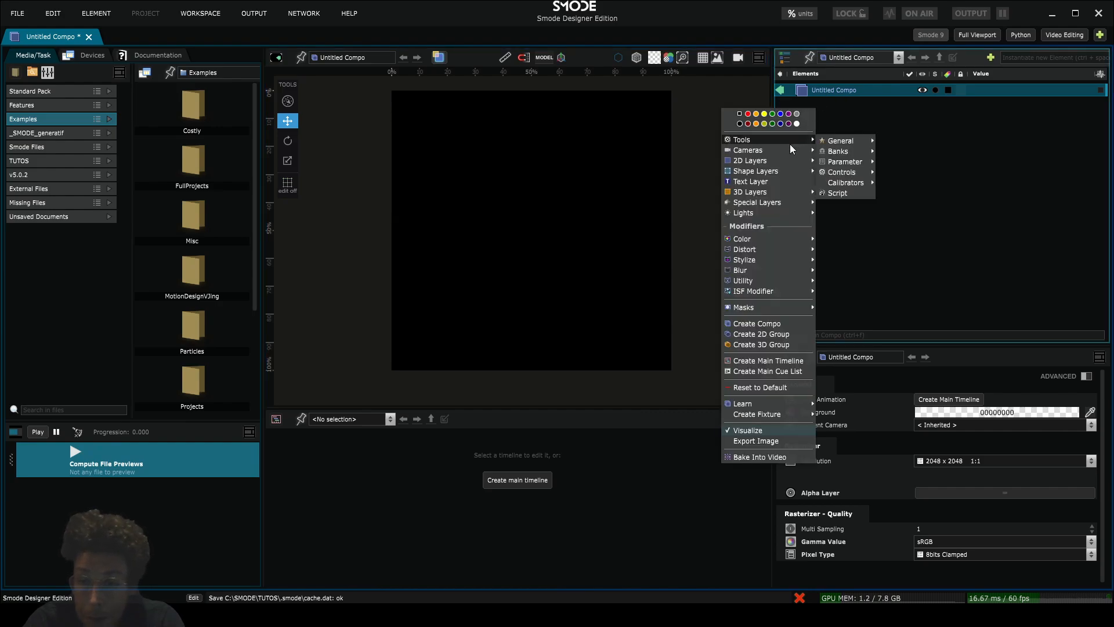
pyautogui.moveTo(781, 164)
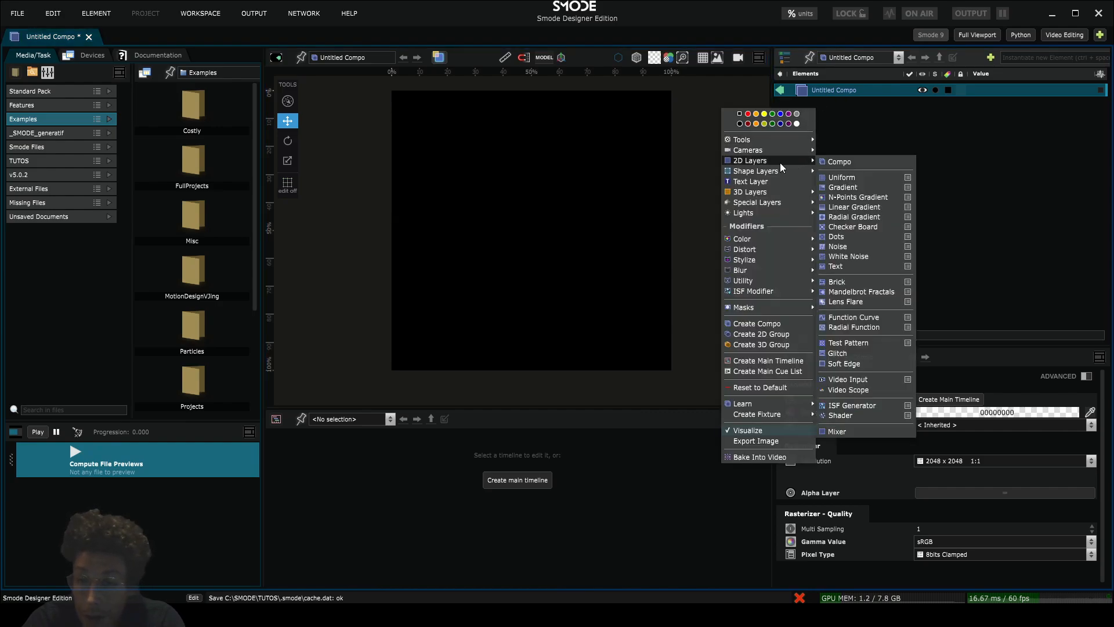
pyautogui.moveTo(895, 176)
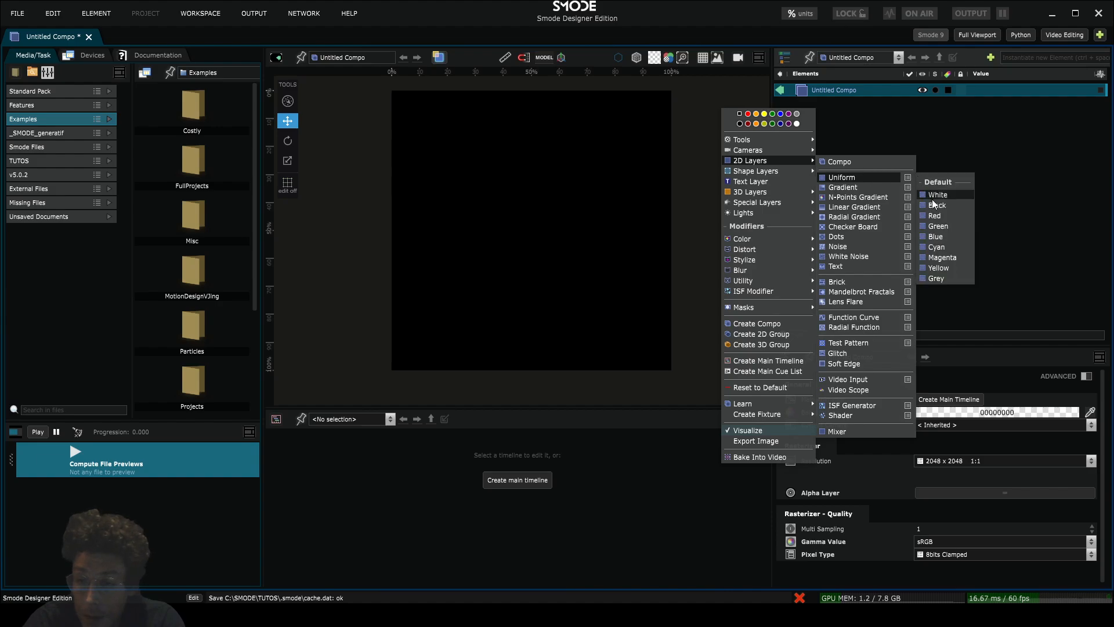
pyautogui.click(943, 205)
# - Add a black Uniform 2D layer over the white layer
pyautogui.rightClick(816, 121)
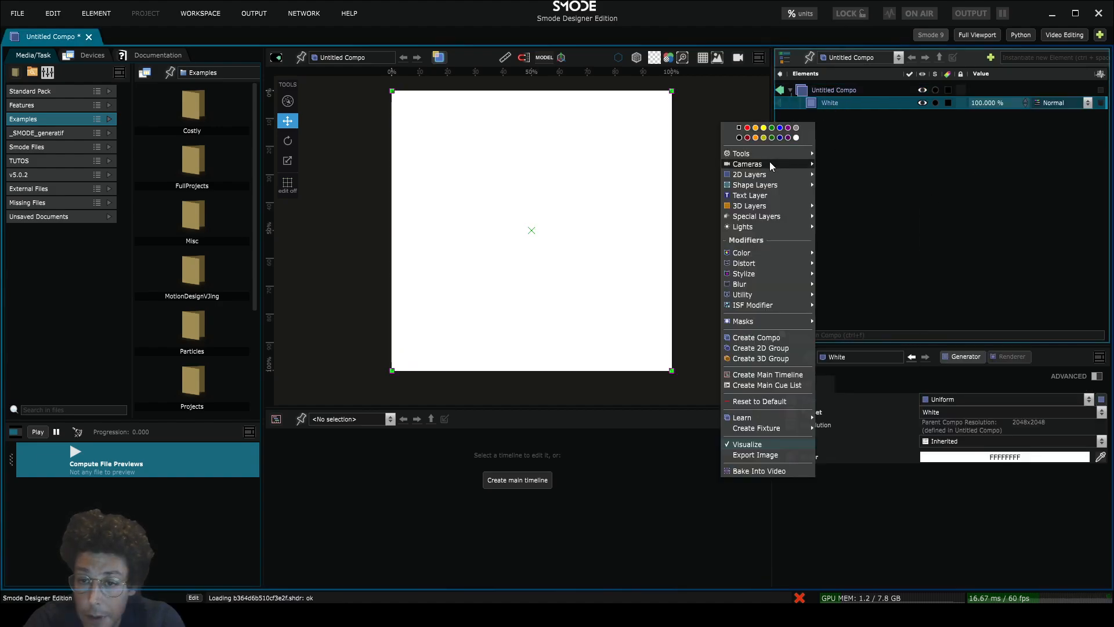
pyautogui.moveTo(765, 175)
pyautogui.moveTo(893, 191)
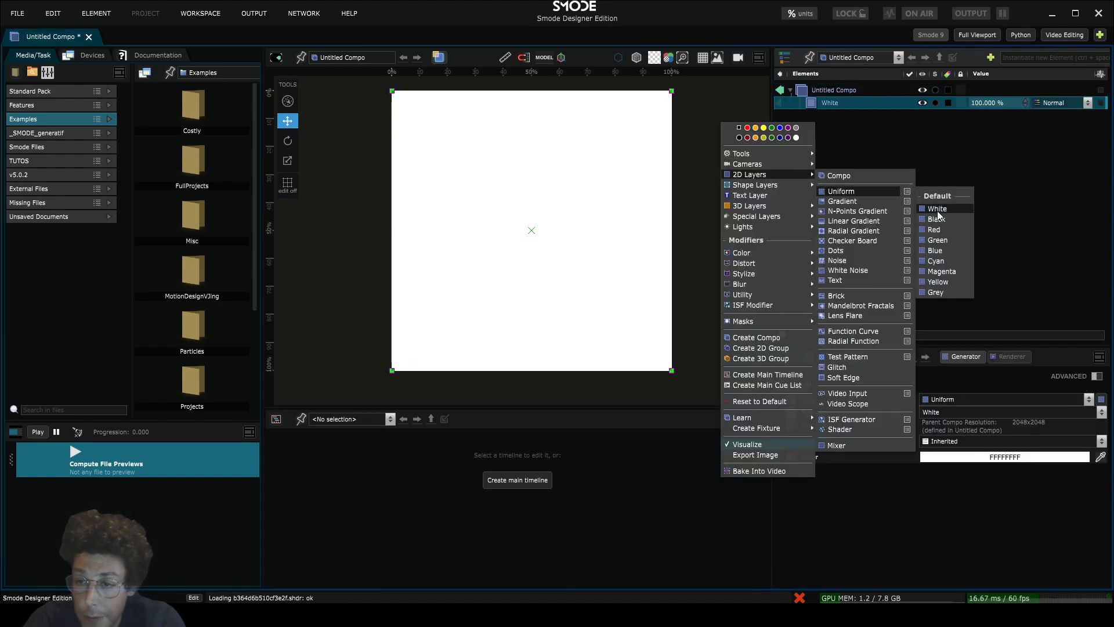
pyautogui.click(936, 219)
# - Add a circle mask to the black layer and invert it
pyautogui.rightClick(824, 118)
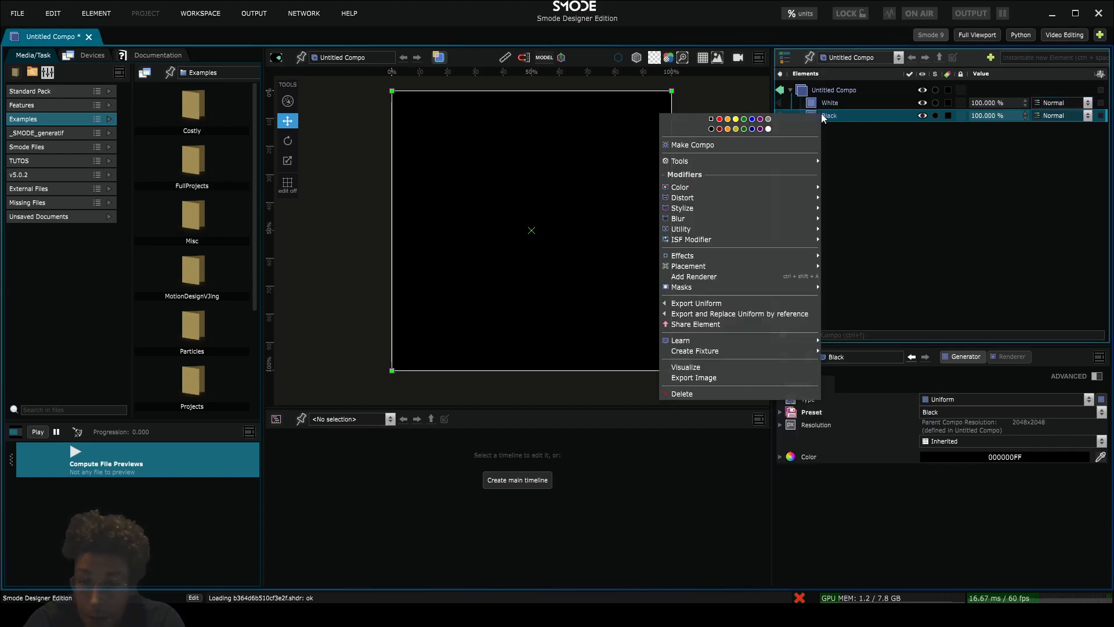
pyautogui.moveTo(754, 287)
pyautogui.click(847, 313)
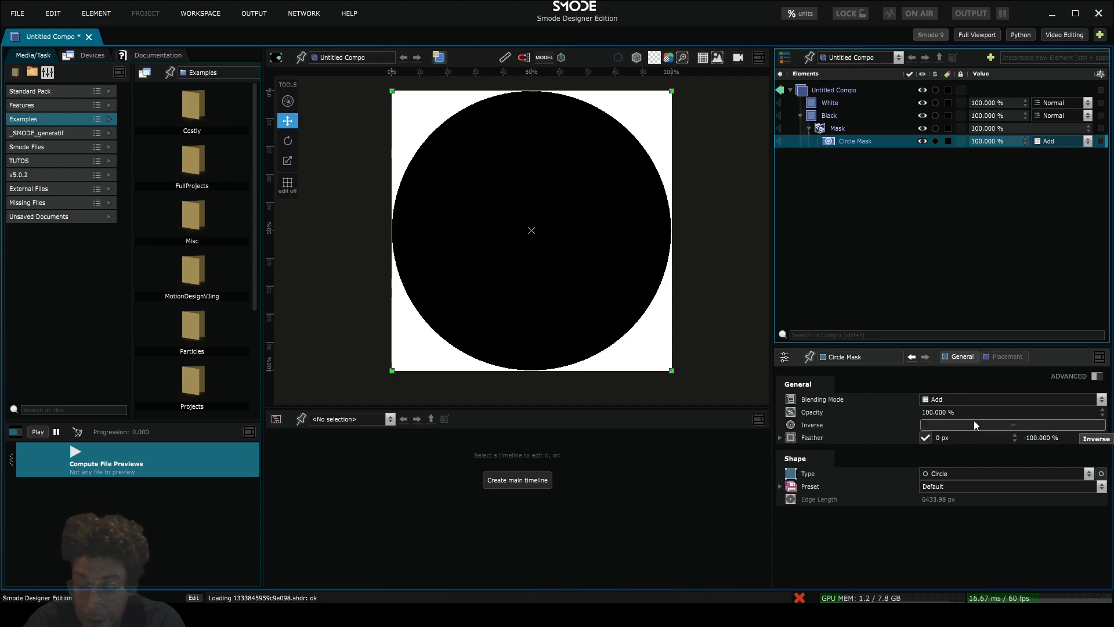
pyautogui.click(975, 426)
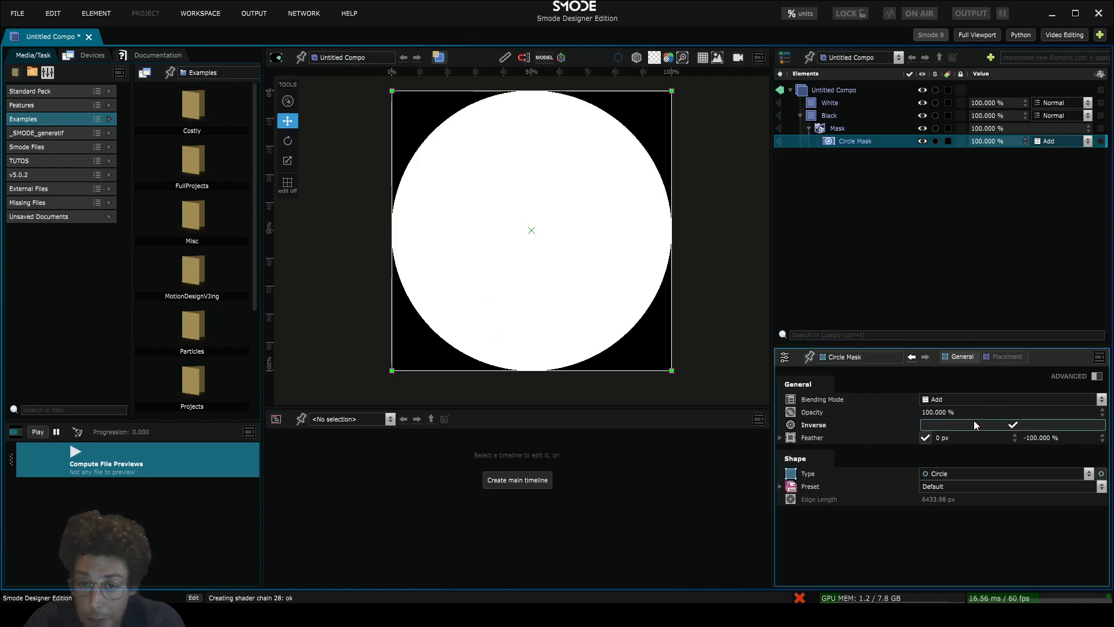
# - Check what the black and white layers each contribute by hiding and showing them, and collapse the black layer's contents
pyautogui.click(924, 115)
pyautogui.click(924, 114)
pyautogui.click(923, 104)
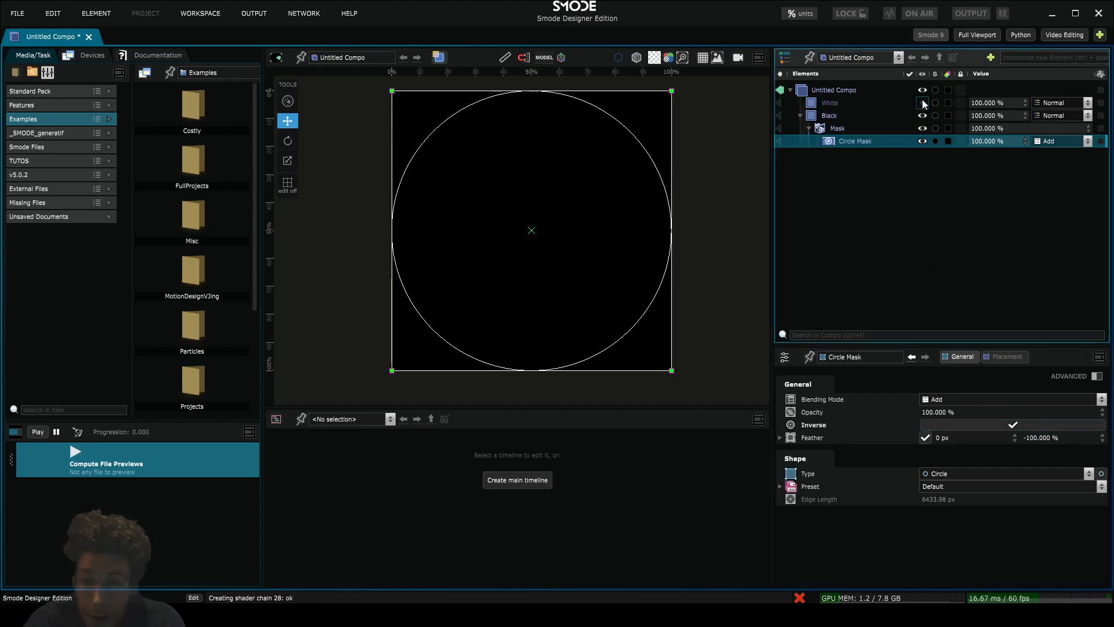
pyautogui.click(922, 103)
pyautogui.click(800, 114)
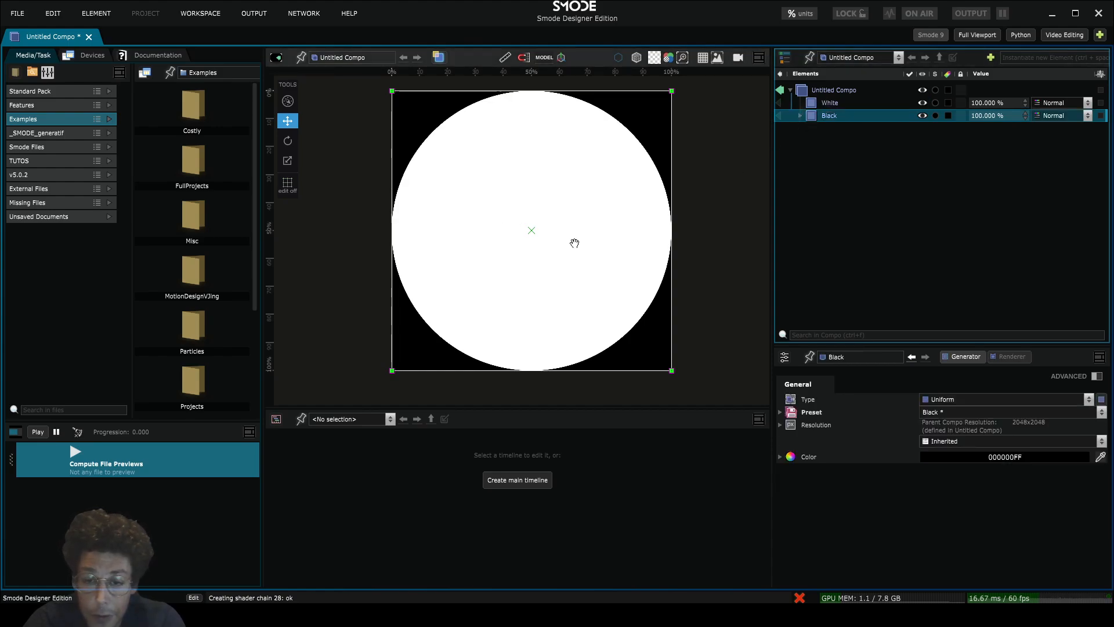
pyautogui.scroll(-2, 574, 243)
pyautogui.scroll(1, 574, 238)
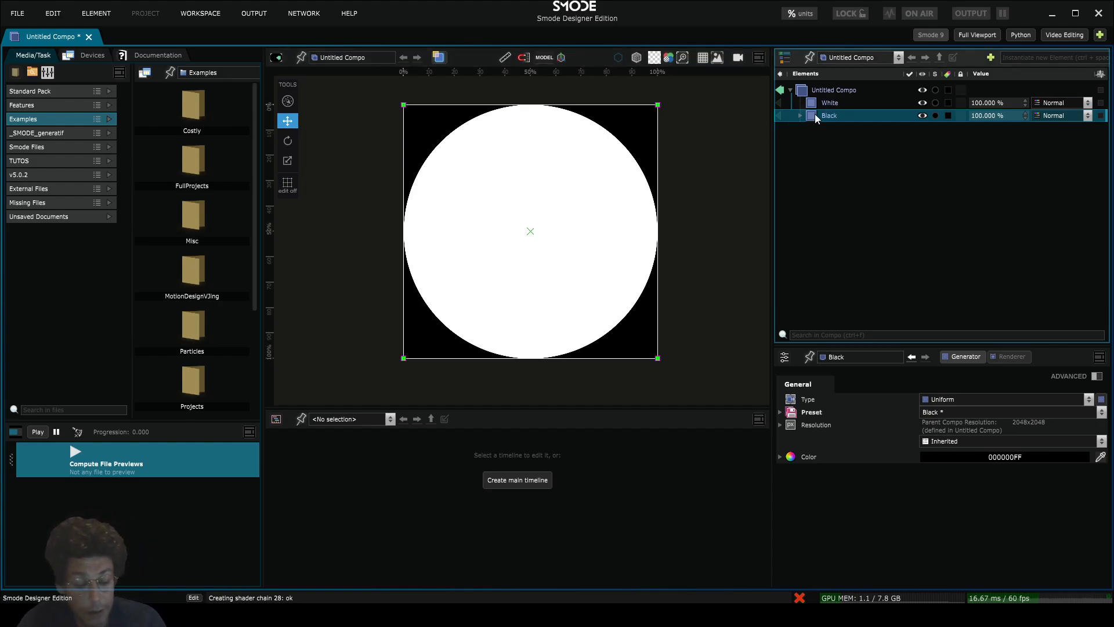
# - Wrap the black layer in its own composition and rename that composition "Feedback patterns"
pyautogui.hotkey('ctrl', 'shift', 'c')
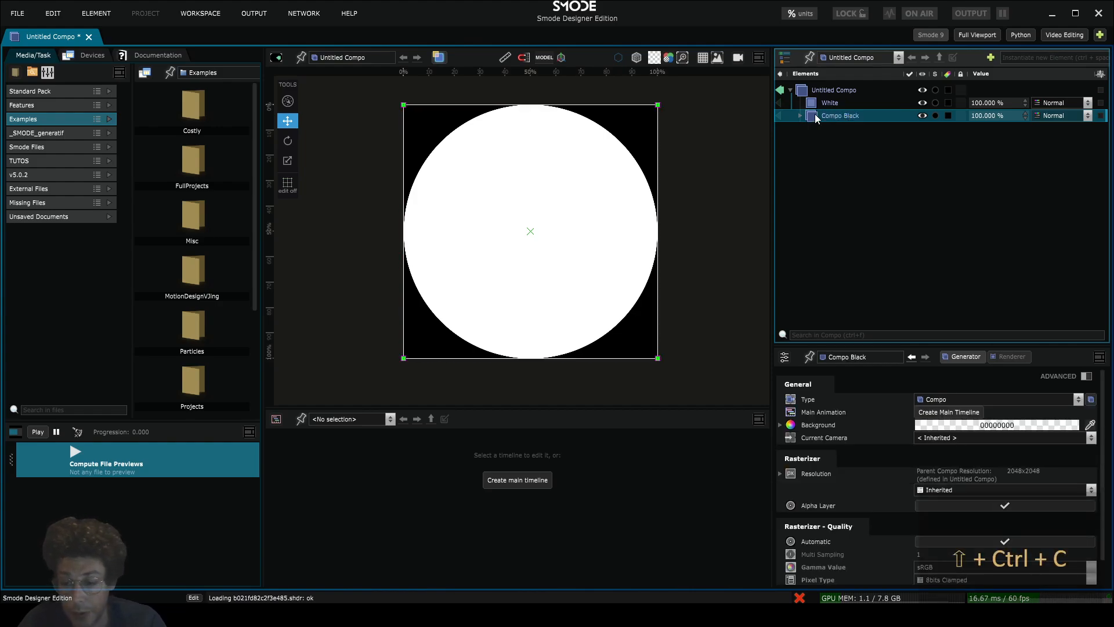
pyautogui.click(801, 115)
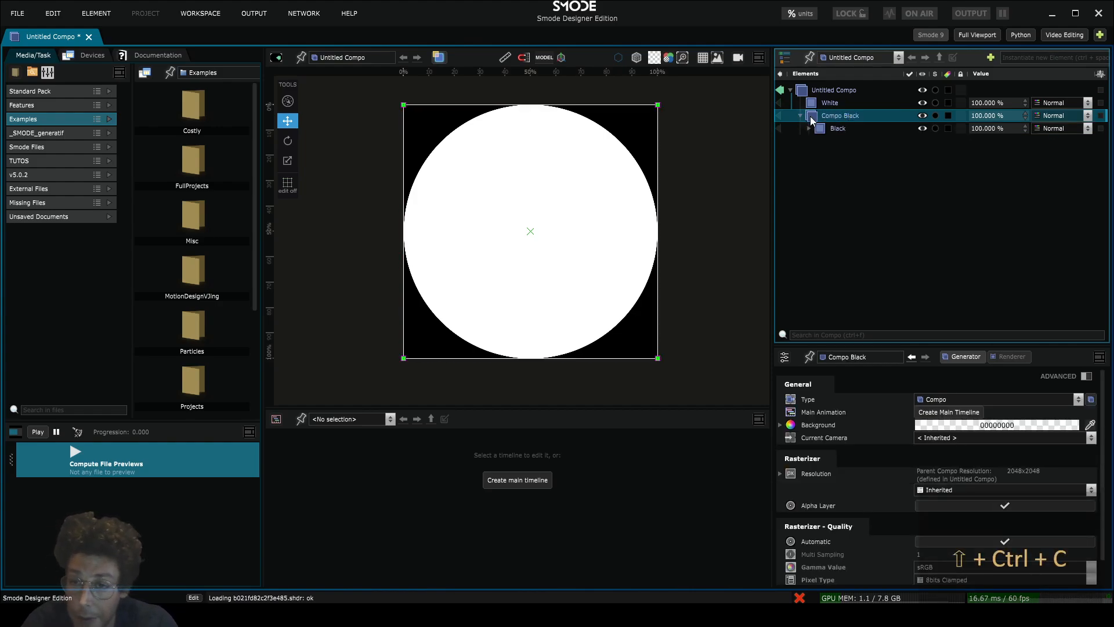
pyautogui.doubleClick(842, 116)
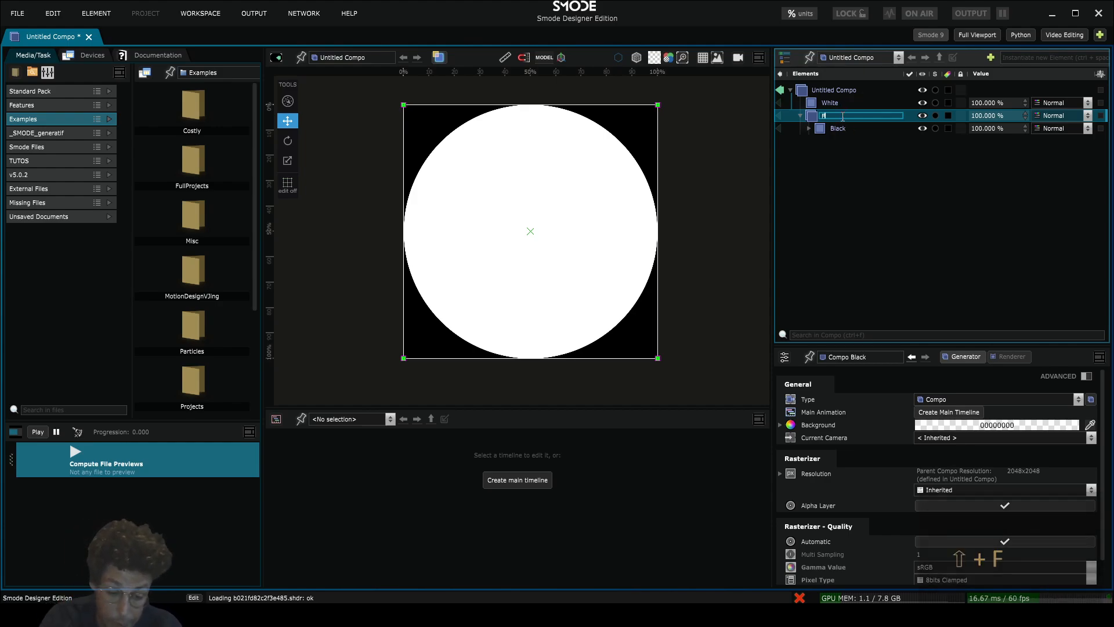
pyautogui.write('Feedback')
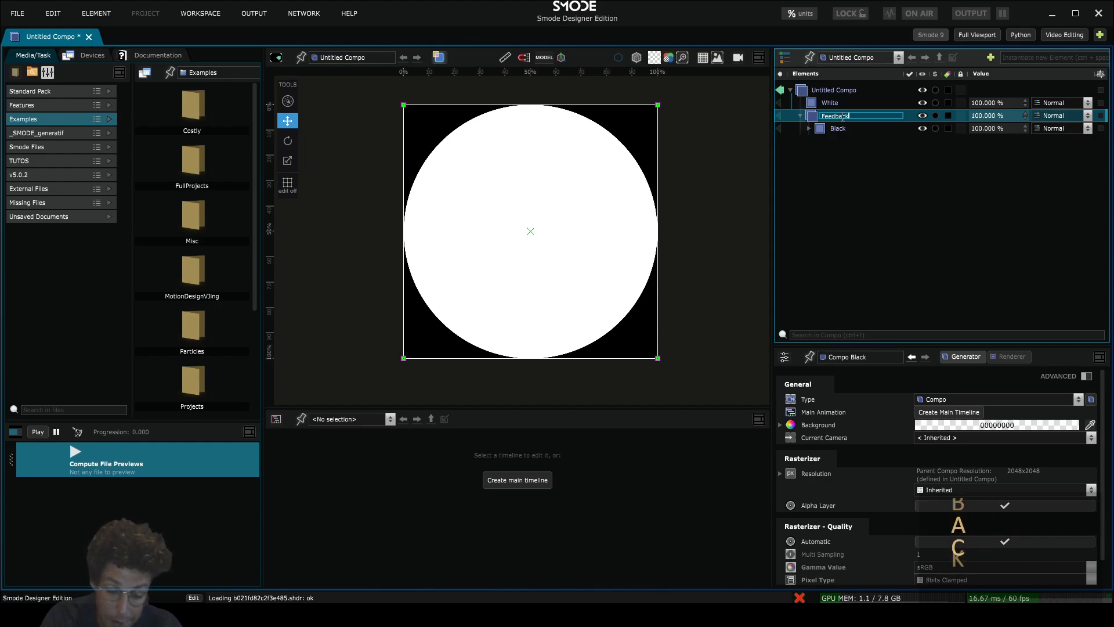
pyautogui.write(' patternd')
pyautogui.press('BackSpace')
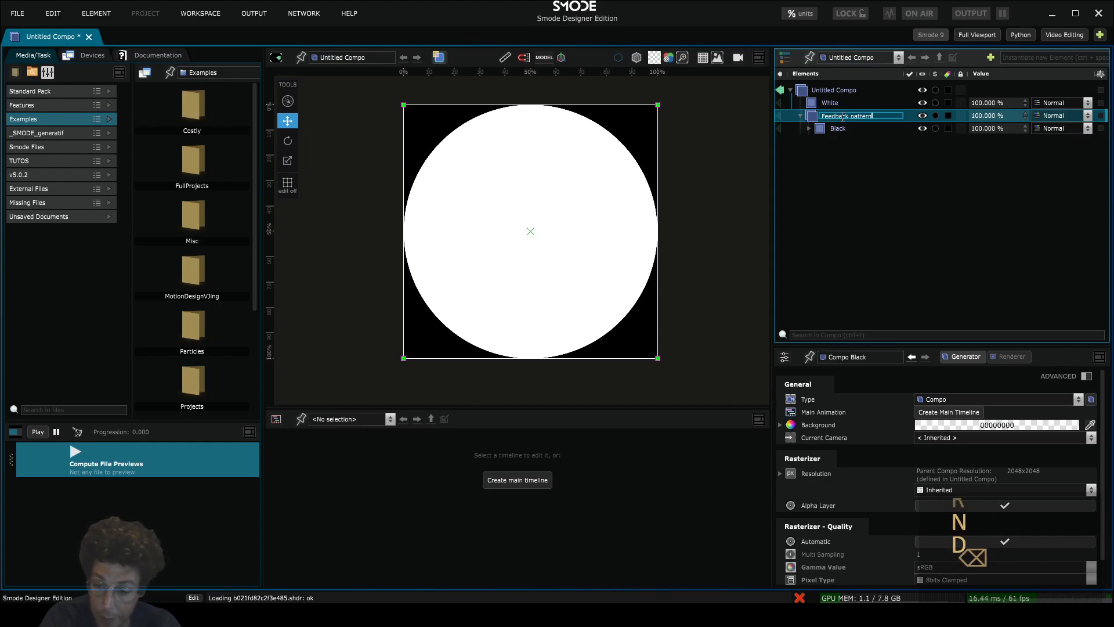
pyautogui.write('s')
pyautogui.press('Return')
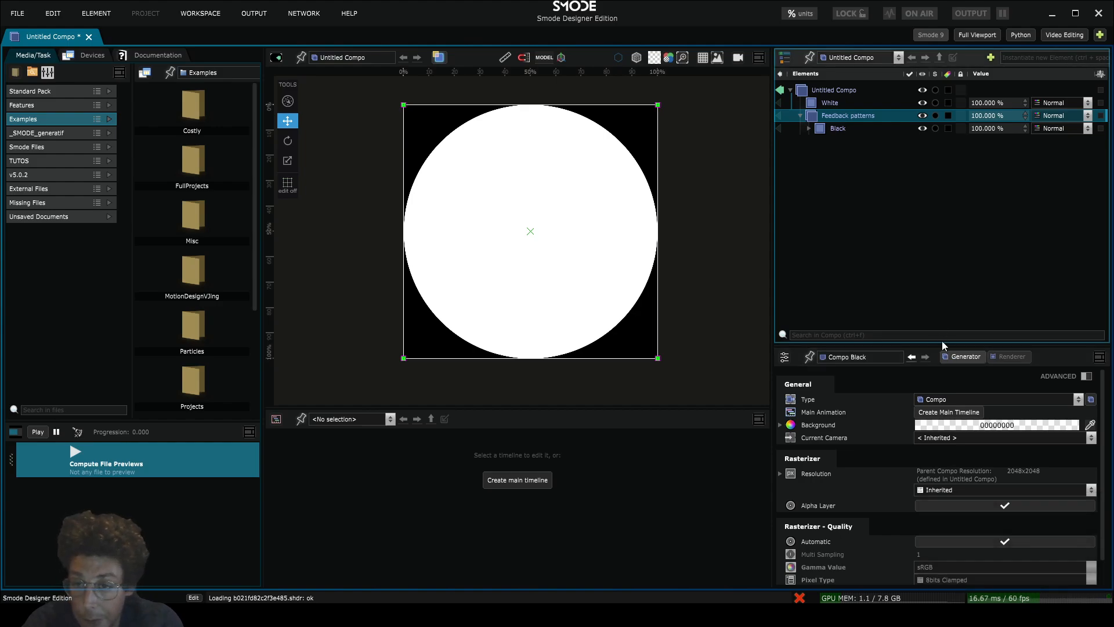
# - Add a Feedback blur modifier to the Feedback patterns composition
pyautogui.rightClick(818, 119)
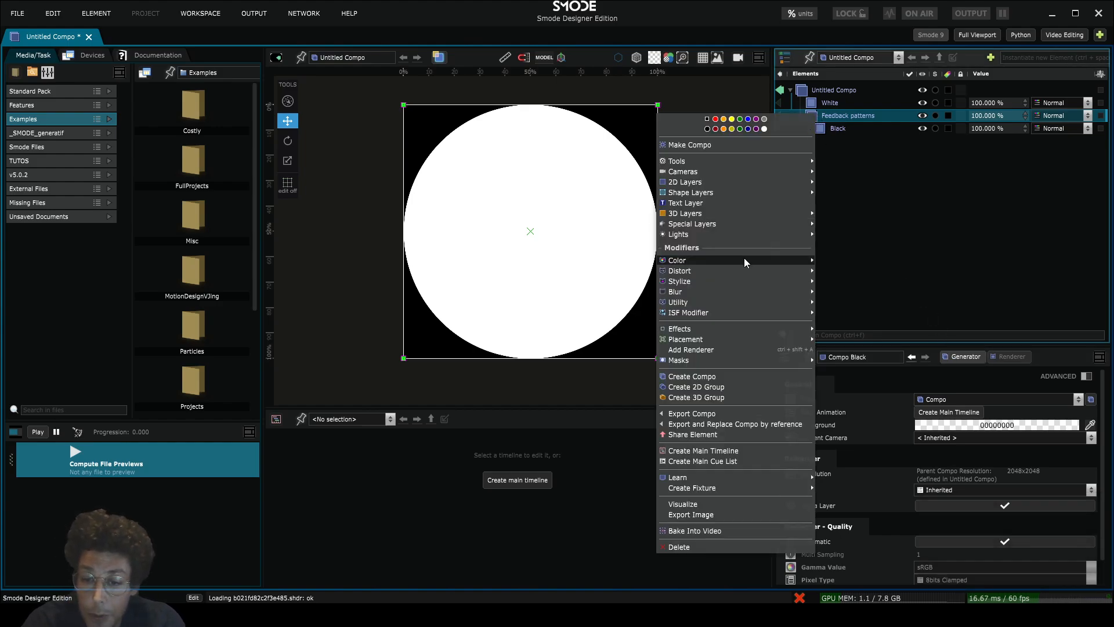
pyautogui.moveTo(729, 289)
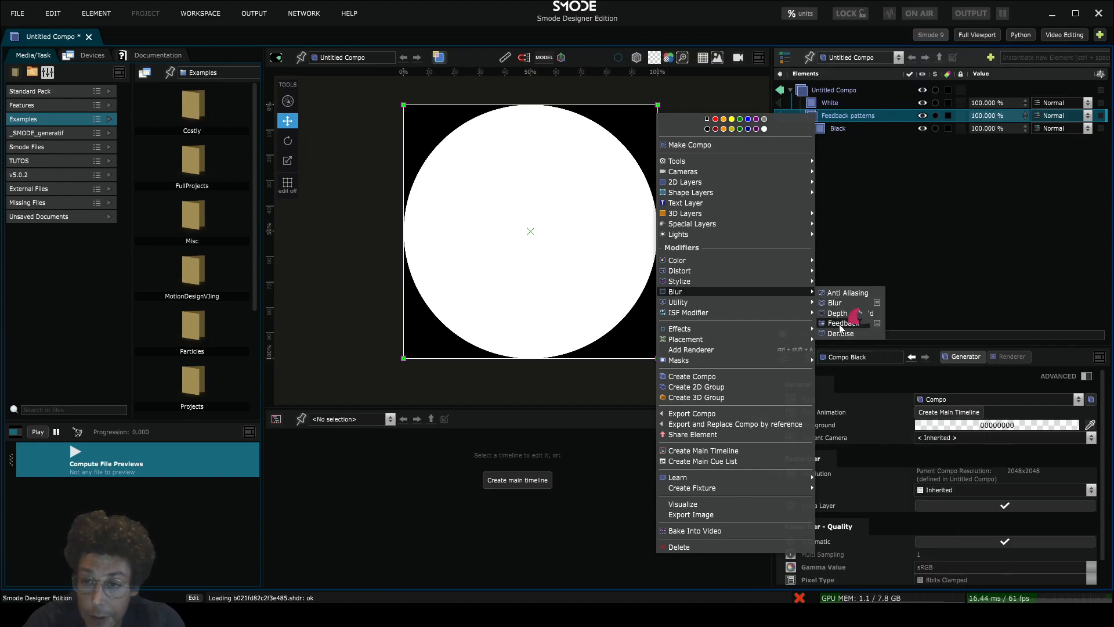
pyautogui.click(839, 324)
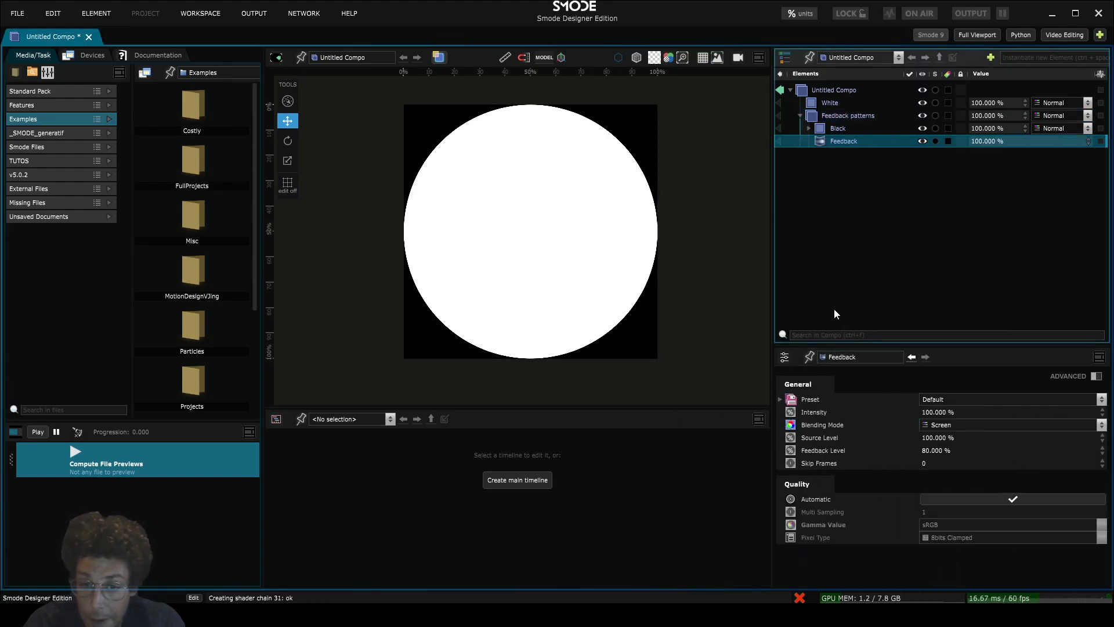
# - Add a 2D Transform distortion inside the Feedback modifier and set its linked scale to 81 %
pyautogui.rightClick(838, 142)
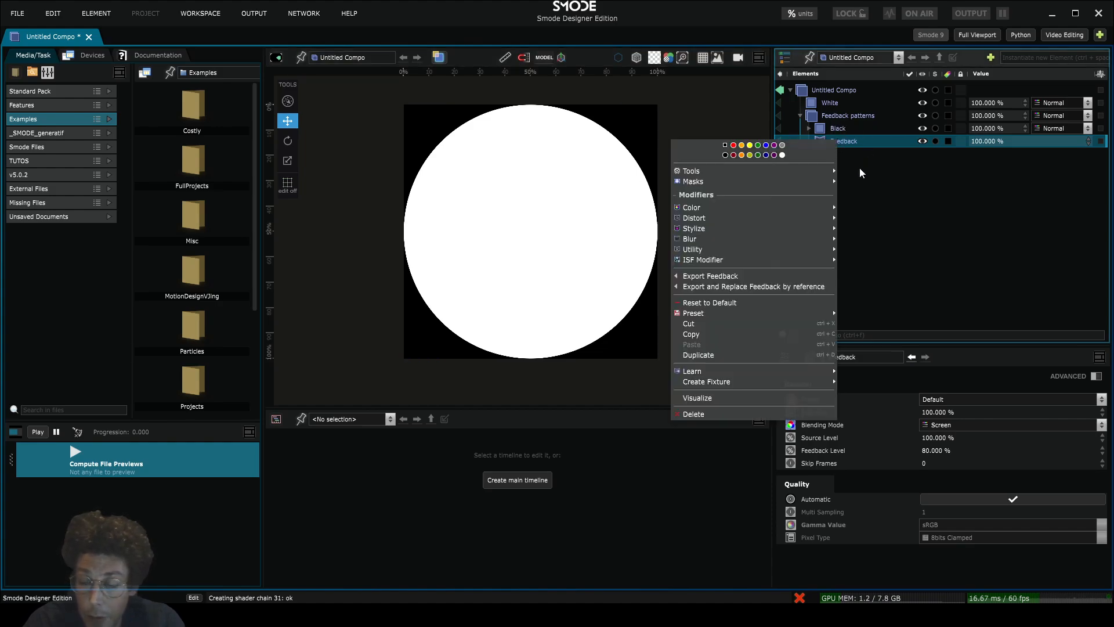
pyautogui.click(860, 173)
pyautogui.rightClick(838, 140)
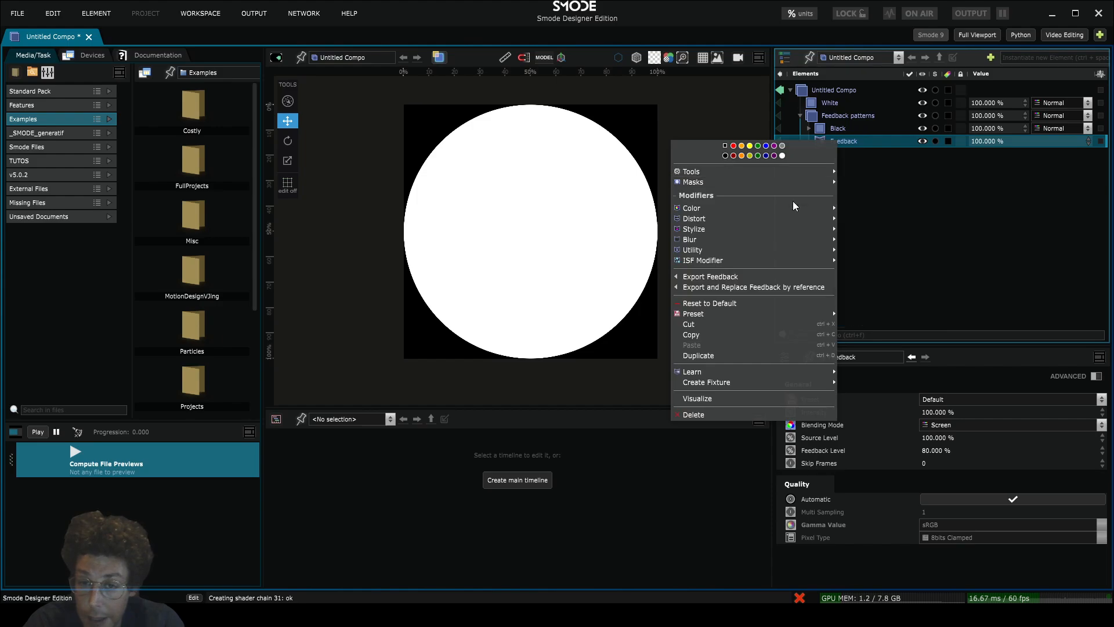
pyautogui.moveTo(806, 218)
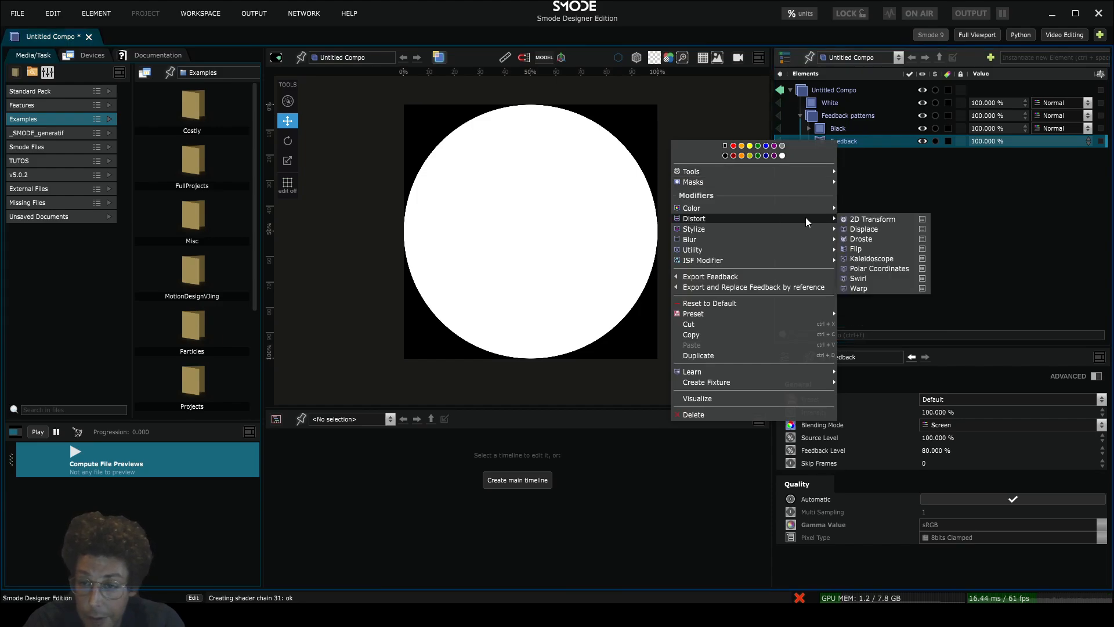
pyautogui.click(856, 218)
pyautogui.moveTo(1074, 487); pyautogui.dragTo(1069, 489)
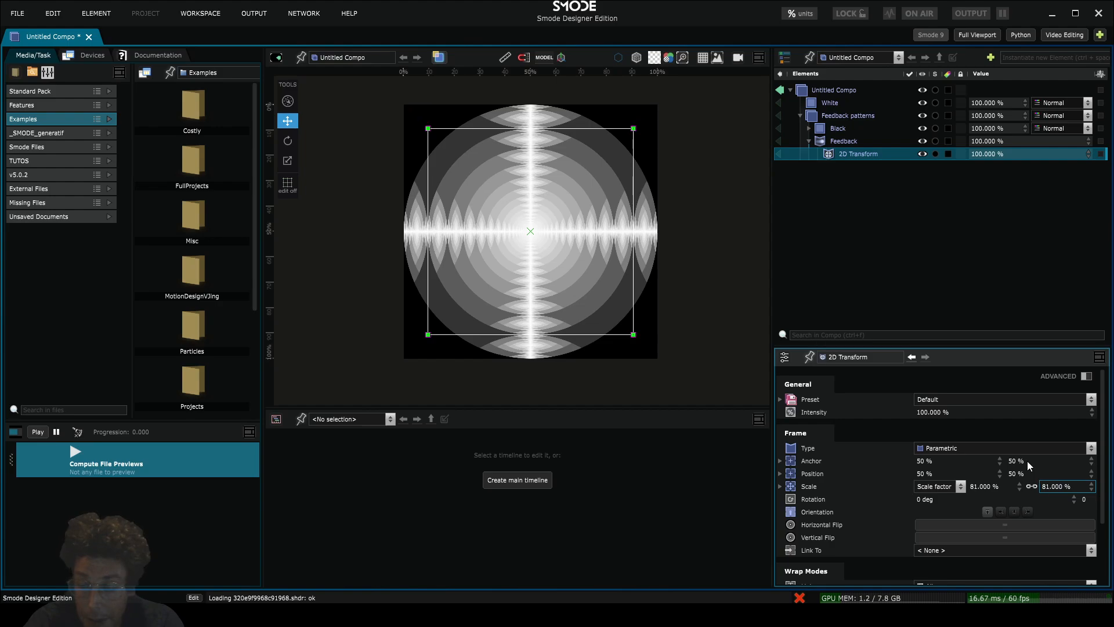
pyautogui.moveTo(939, 499)
pyautogui.mouseDown()
pyautogui.moveTo(951, 439)
pyautogui.moveTo(943, 361)
pyautogui.moveTo(954, 513)
pyautogui.mouseUp()
pyautogui.hotkey('ctrl', 'z')
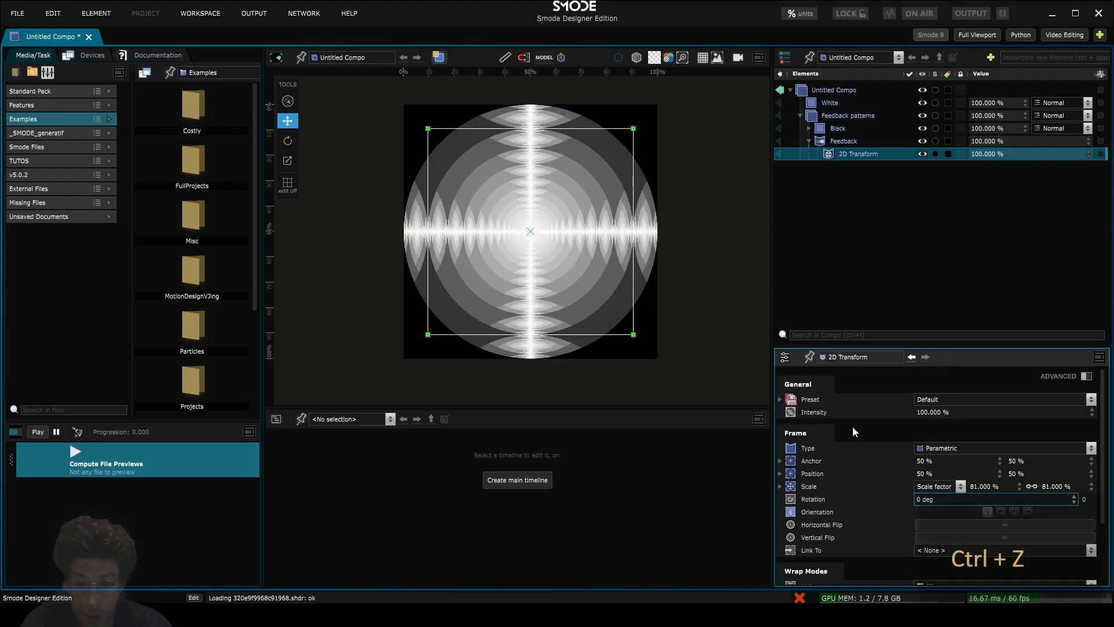
# - Set the 2D Transform's linked wrap modes to Transparent on all four sides
pyautogui.scroll(2, 565, 326)
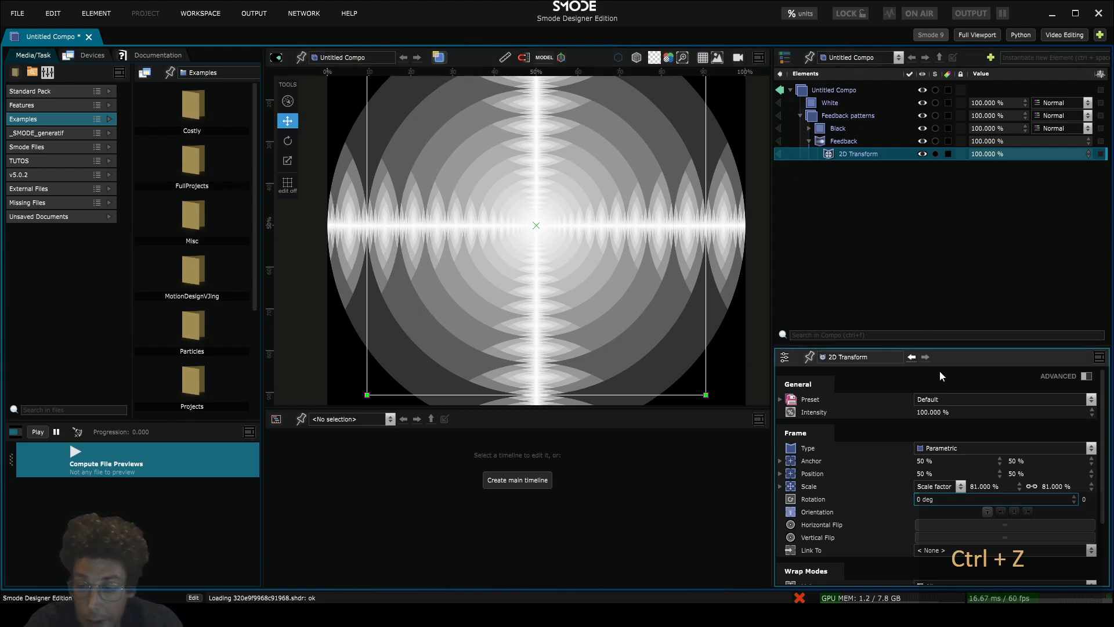
pyautogui.moveTo(943, 352); pyautogui.dragTo(943, 218)
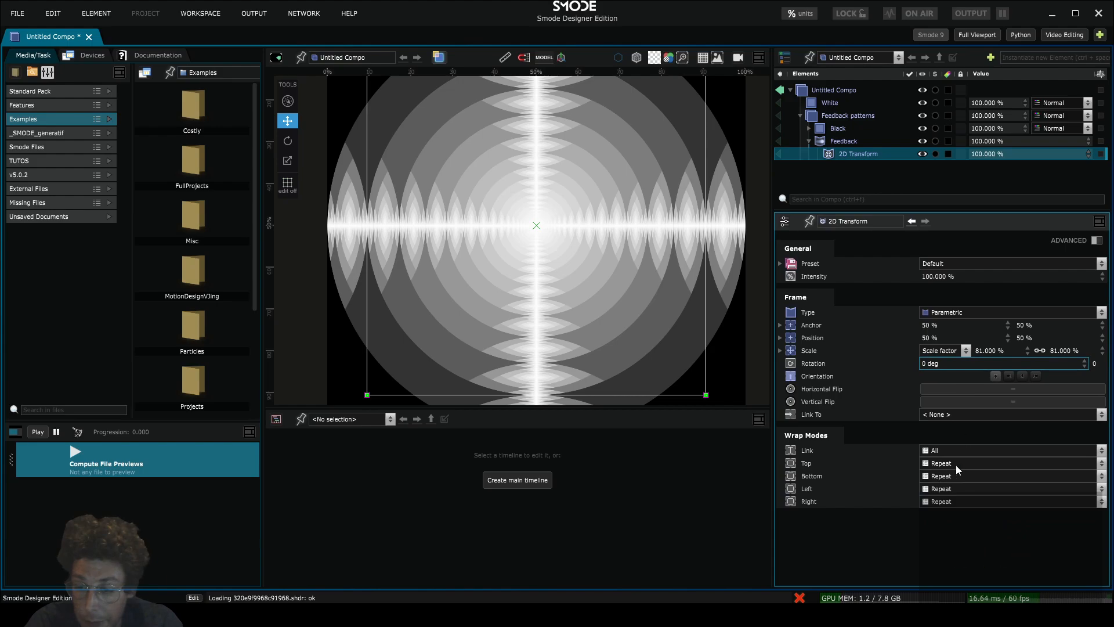
pyautogui.click(952, 464)
pyautogui.click(952, 477)
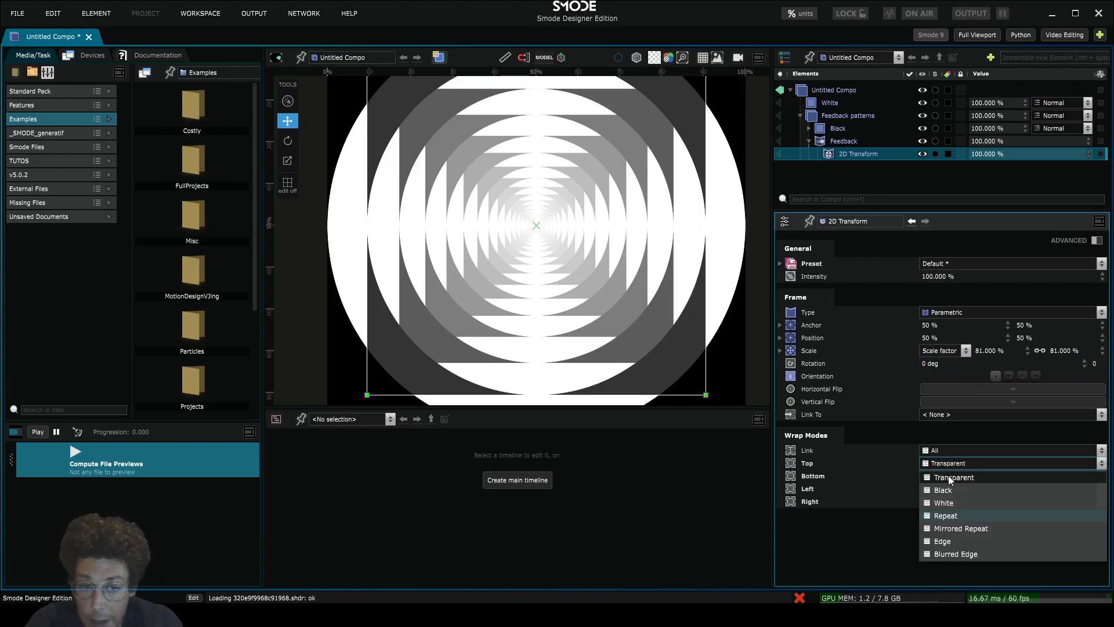
pyautogui.click(949, 475)
pyautogui.scroll(-1, 572, 243)
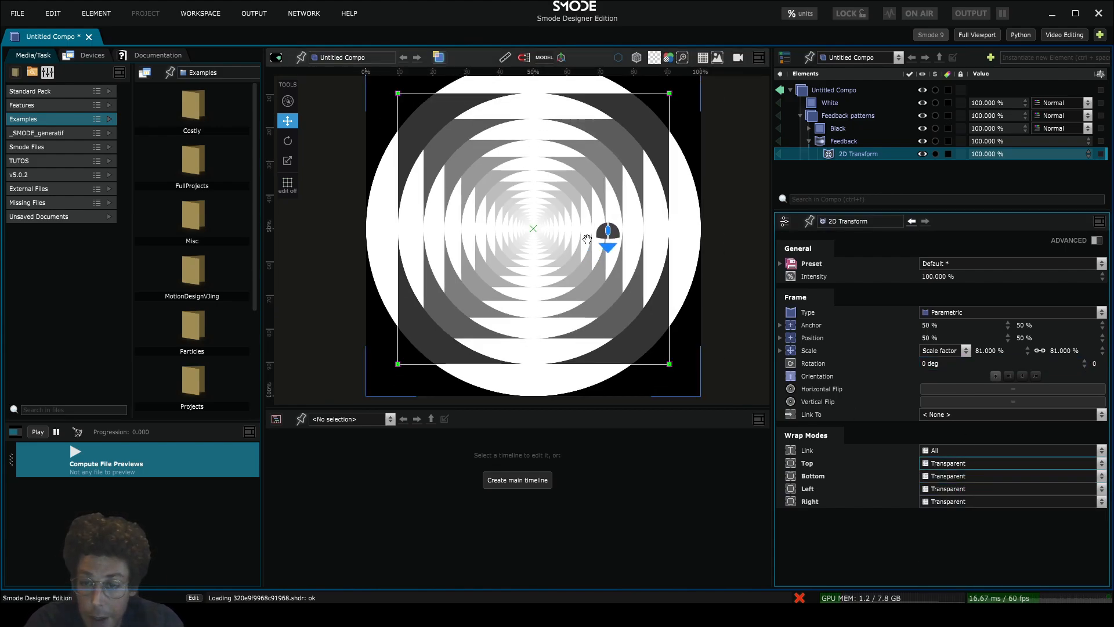
# - Try the 2D Transform with a scale of 82 % and a rotation of 7.2 degrees
pyautogui.click(823, 144)
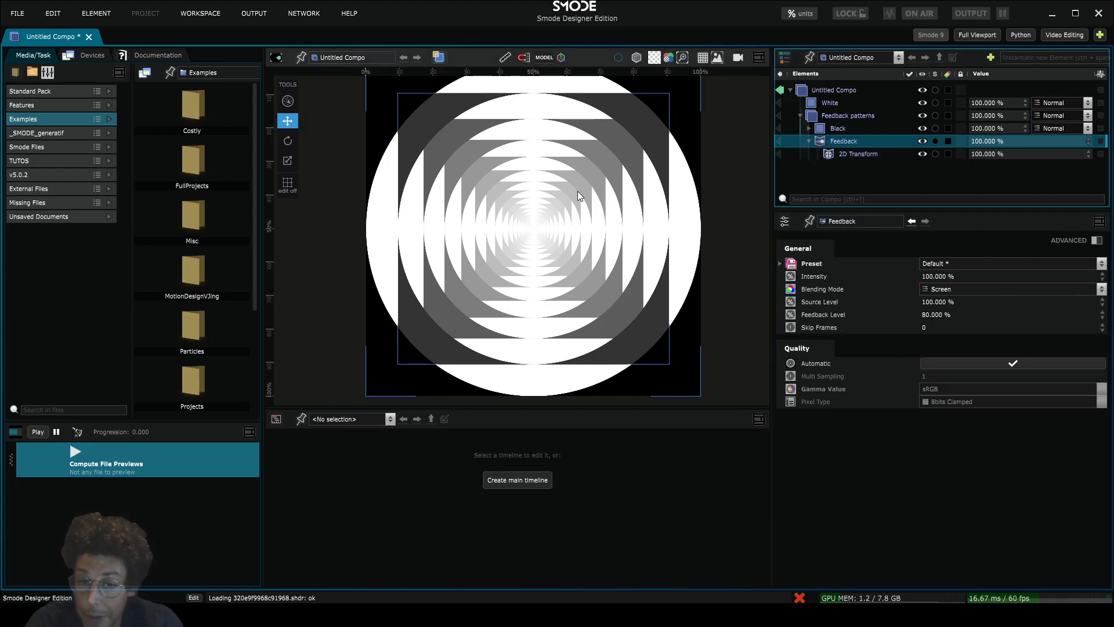
pyautogui.scroll(-1, 578, 192)
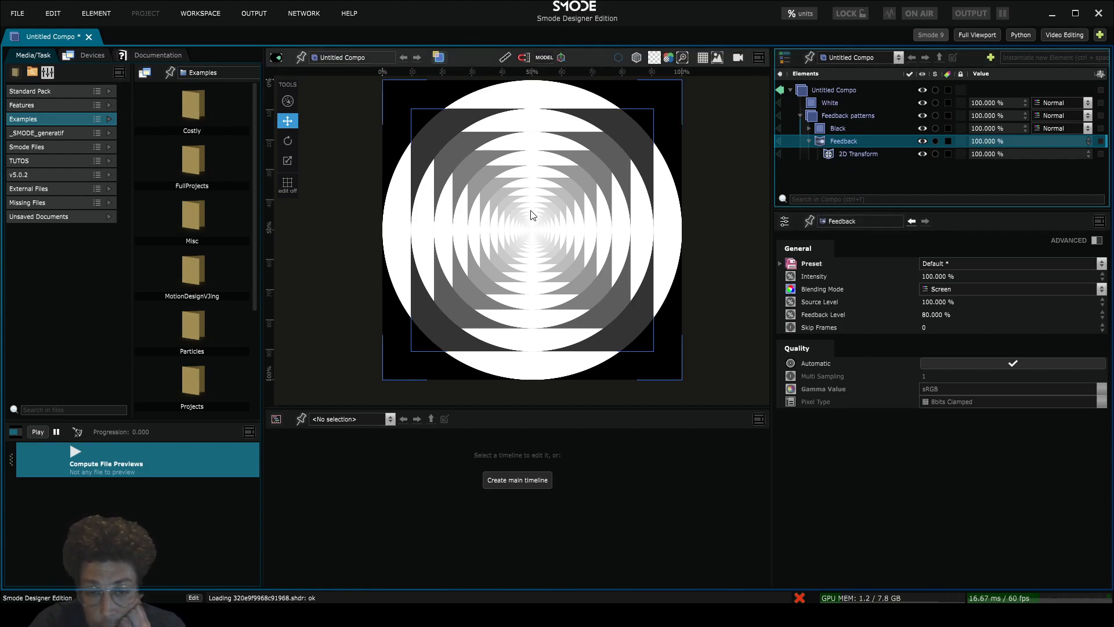
pyautogui.click(881, 154)
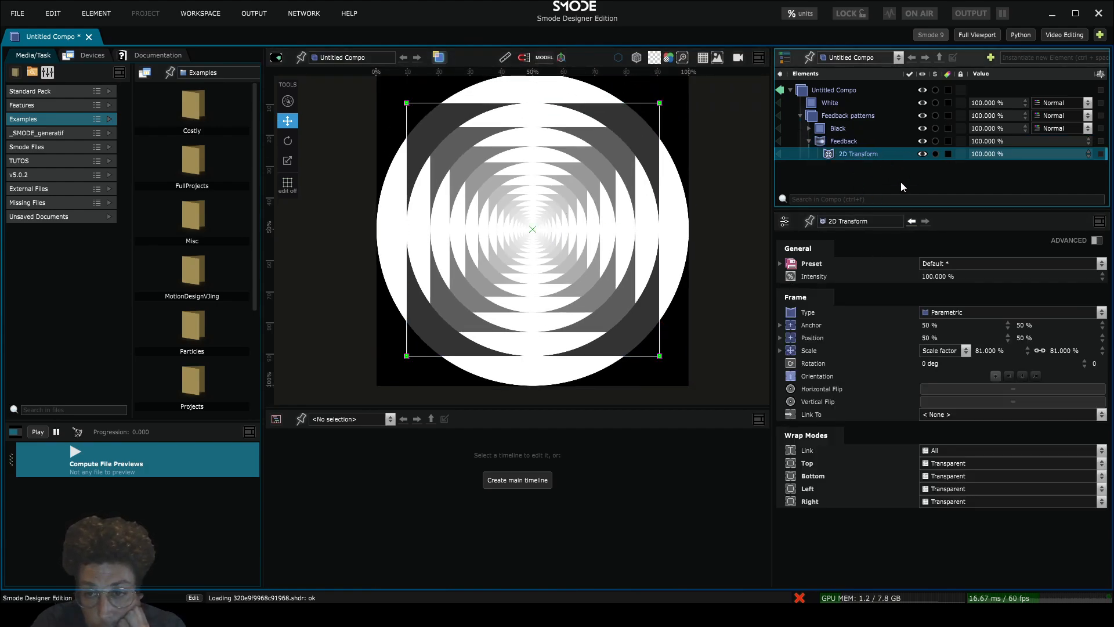
pyautogui.moveTo(1070, 350); pyautogui.dragTo(1072, 344)
pyautogui.moveTo(942, 364); pyautogui.dragTo(958, 326)
pyautogui.moveTo(959, 283); pyautogui.dragTo(946, 311)
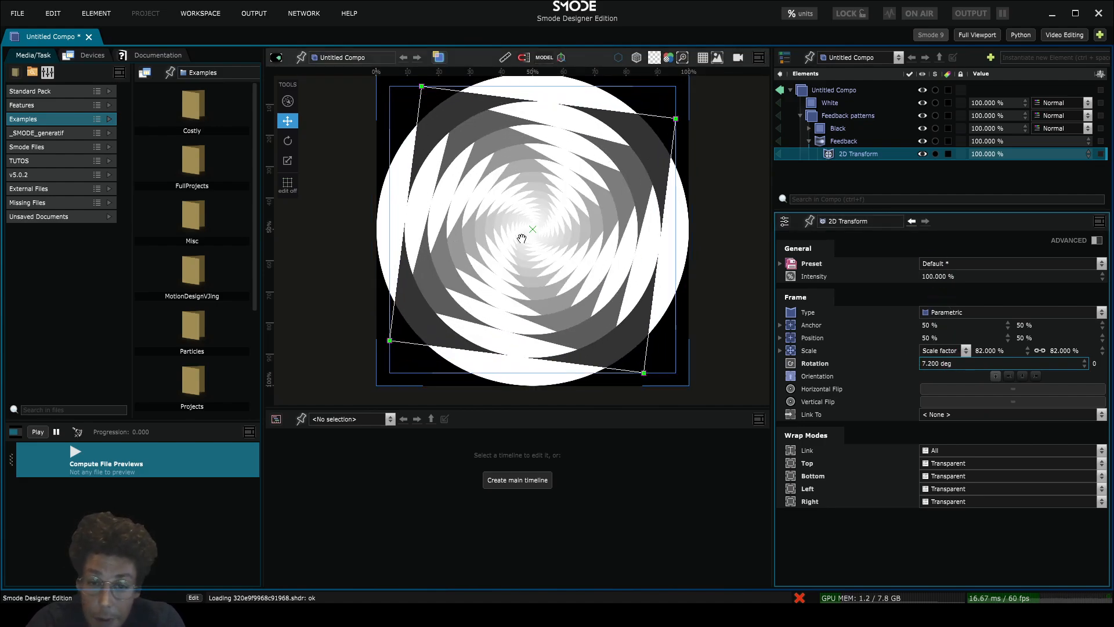
# - Raise the Feedback modifier's feedback level to 97.9 %
pyautogui.click(842, 141)
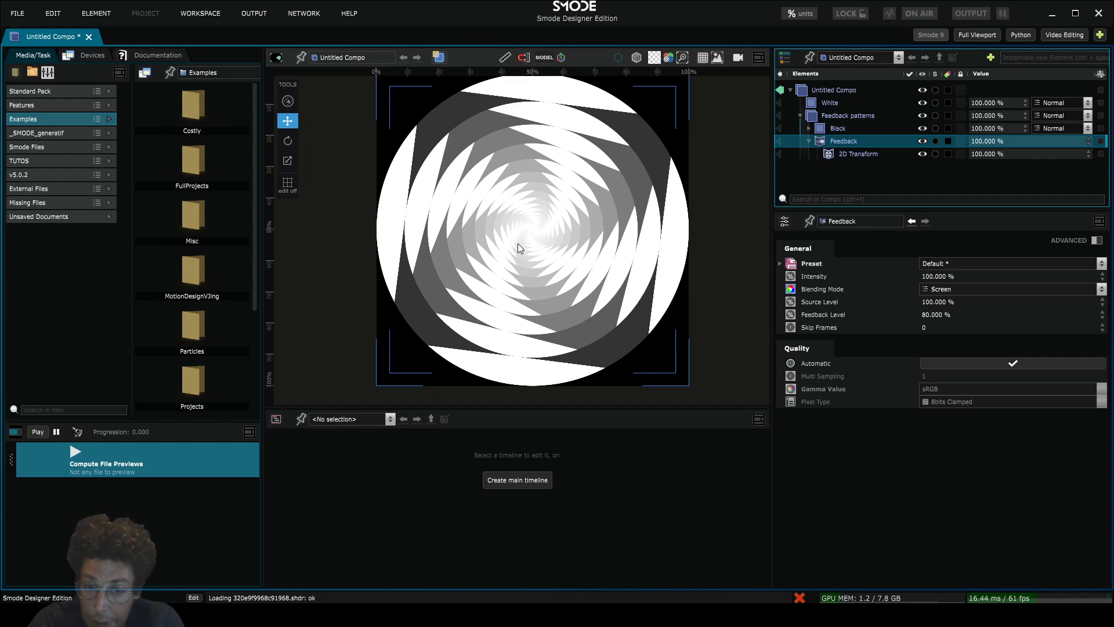
pyautogui.moveTo(931, 315); pyautogui.dragTo(929, 199)
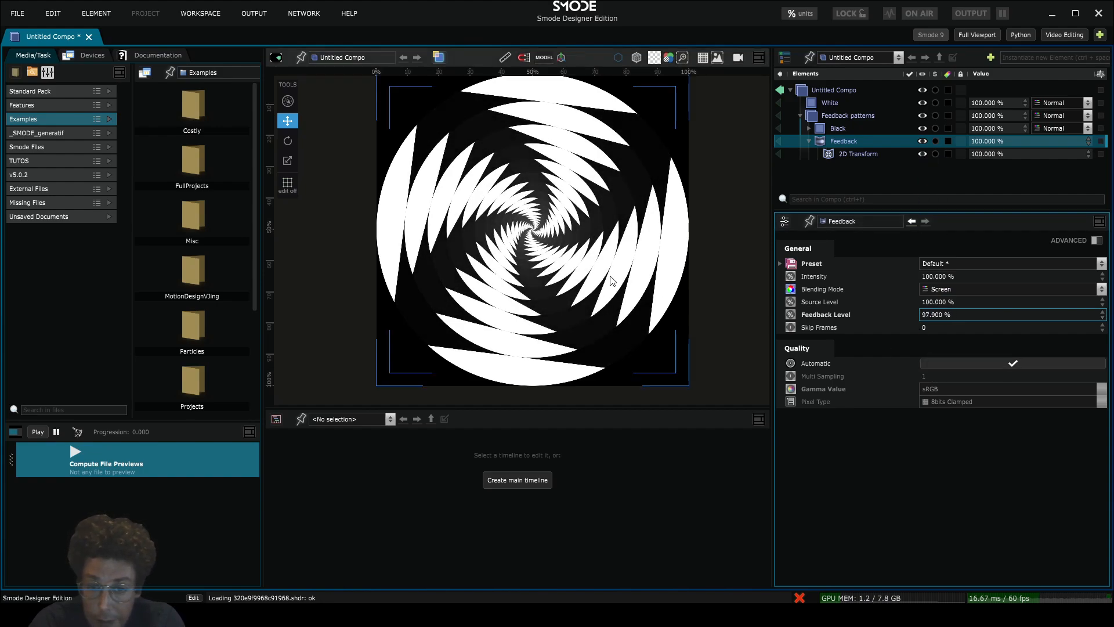
# - Set the 2D Transform's scale to 76 %, reset its rotation to 0 degrees, and collapse the Feedback modifier
pyautogui.click(848, 153)
pyautogui.moveTo(1077, 346); pyautogui.dragTo(1076, 347)
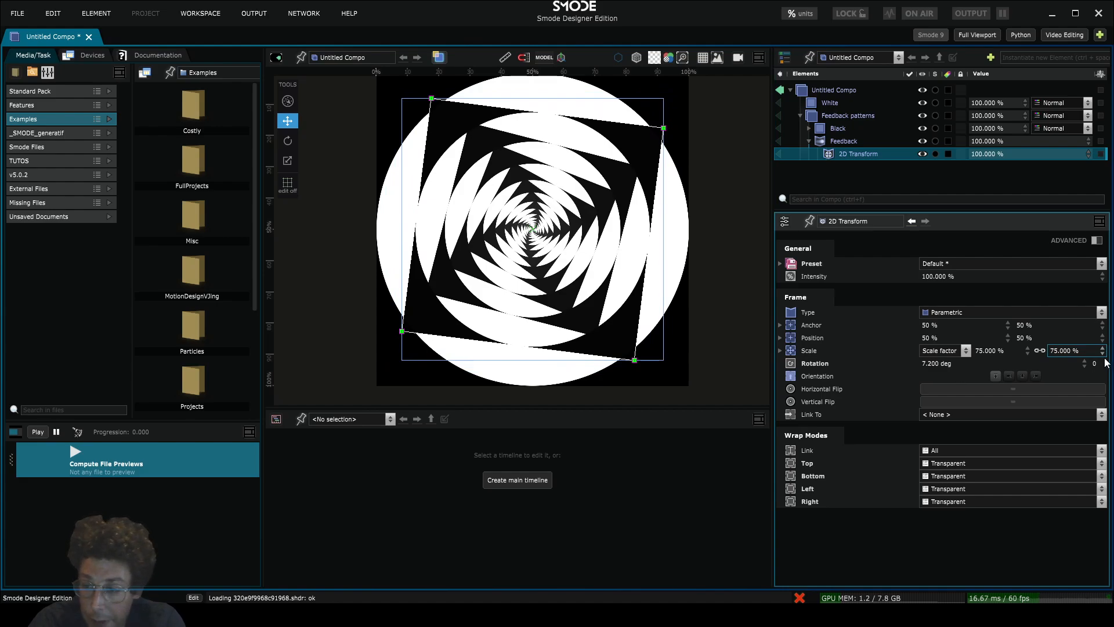
pyautogui.doubleClick(1085, 364)
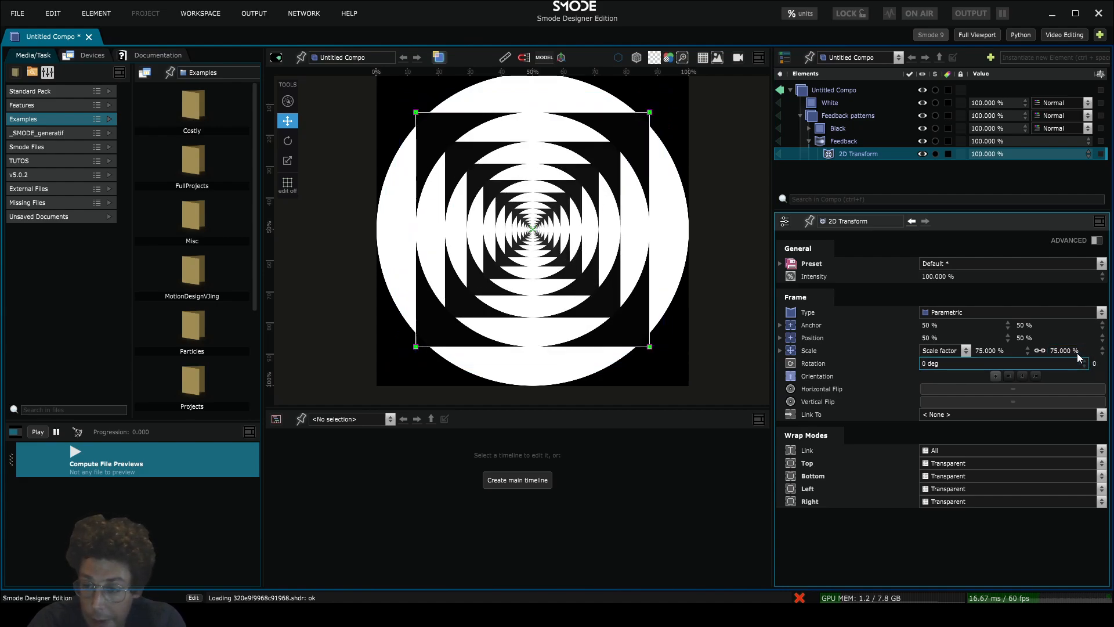
pyautogui.moveTo(1077, 355)
pyautogui.mouseDown()
pyautogui.moveTo(1095, 338)
pyautogui.moveTo(1095, 352)
pyautogui.mouseUp()
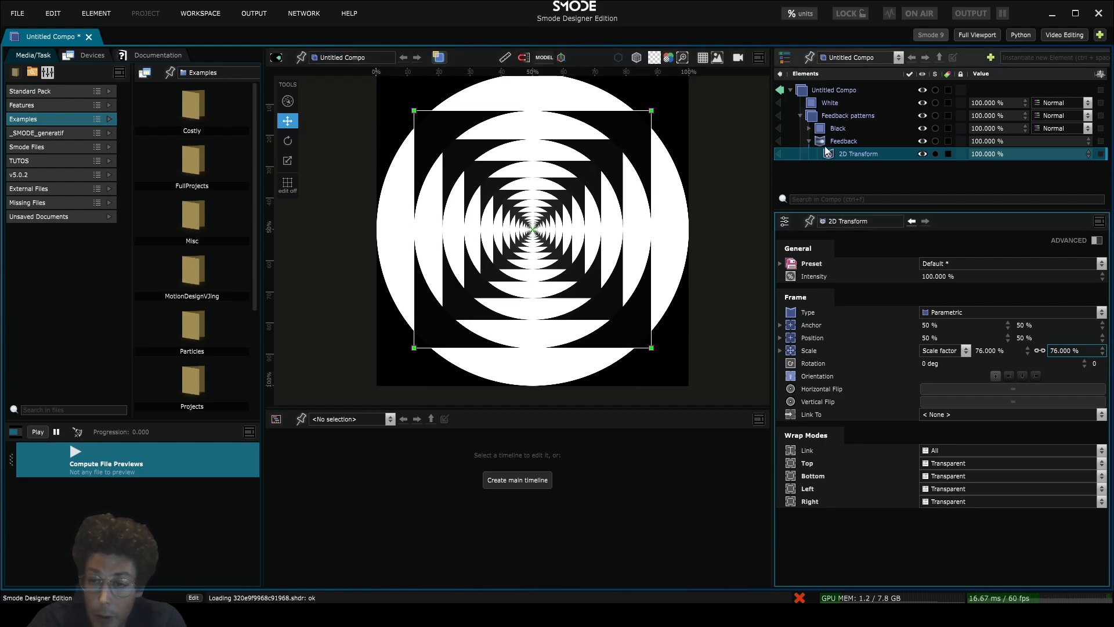
pyautogui.click(808, 141)
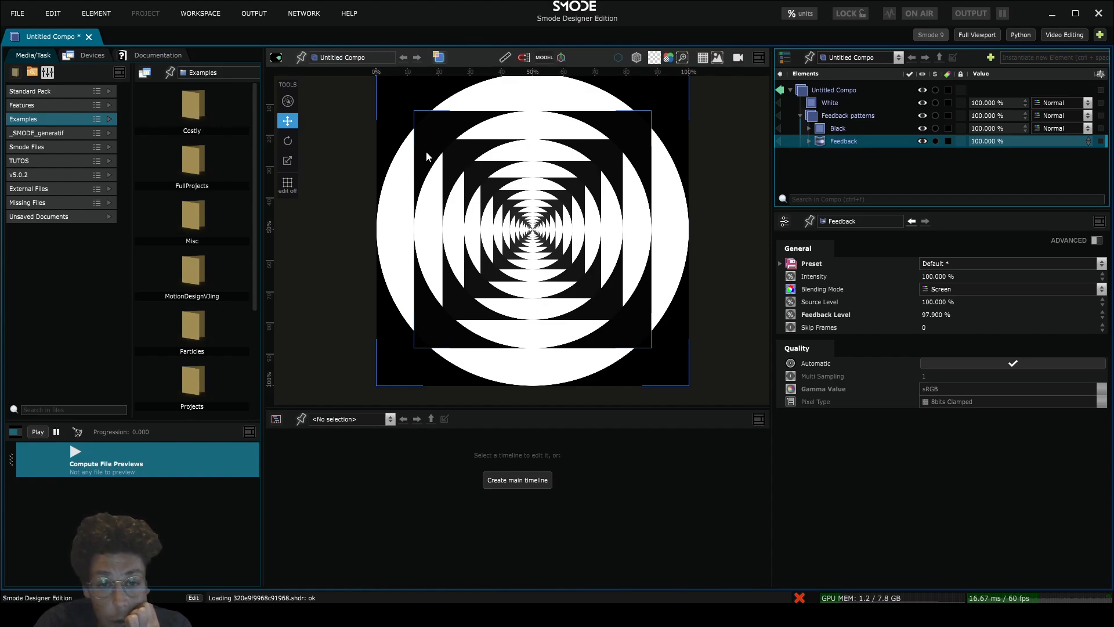
# - Add a white Uniform 2D layer to the Feedback patterns composition
pyautogui.moveTo(473, 142); pyautogui.dragTo(470, 181)
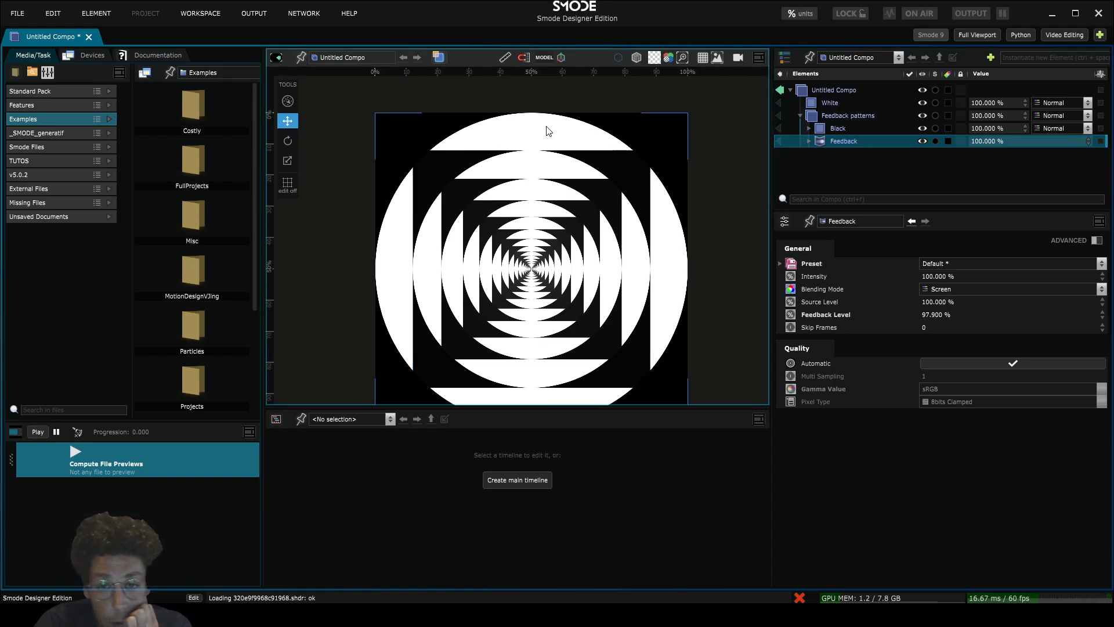
pyautogui.scroll(-1, 679, 237)
pyautogui.moveTo(630, 215); pyautogui.dragTo(618, 187)
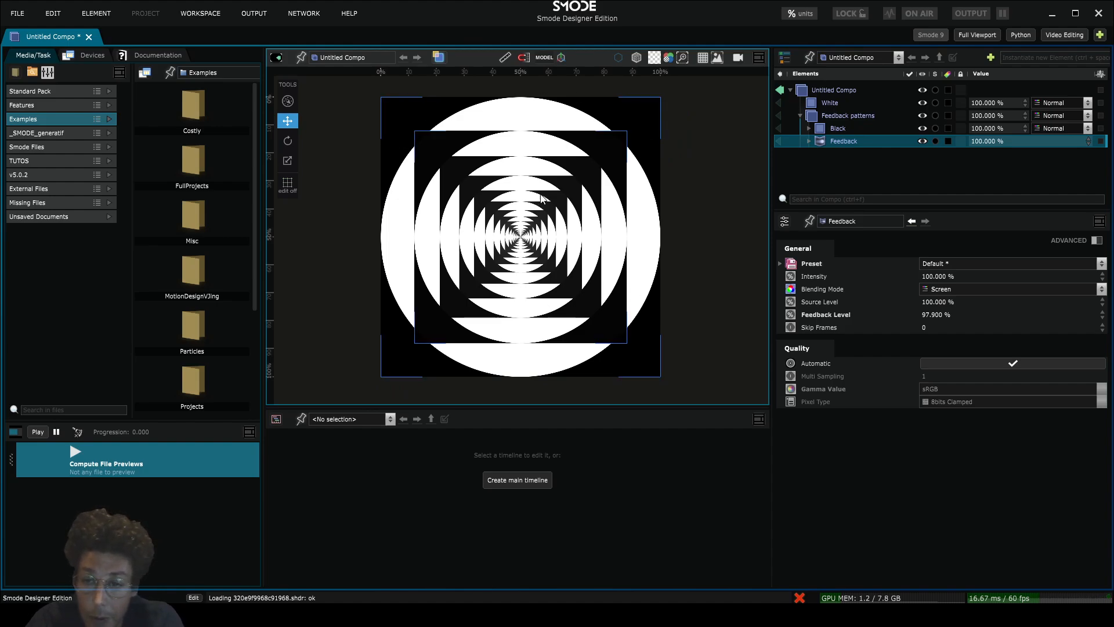
pyautogui.click(848, 118)
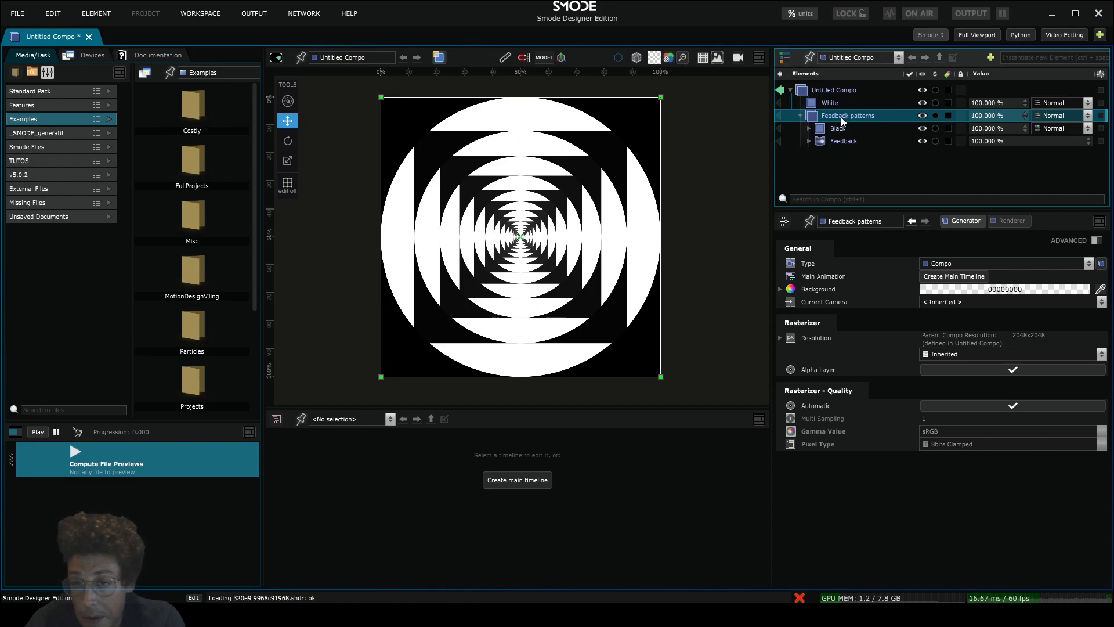
pyautogui.rightClick(840, 116)
pyautogui.moveTo(754, 185)
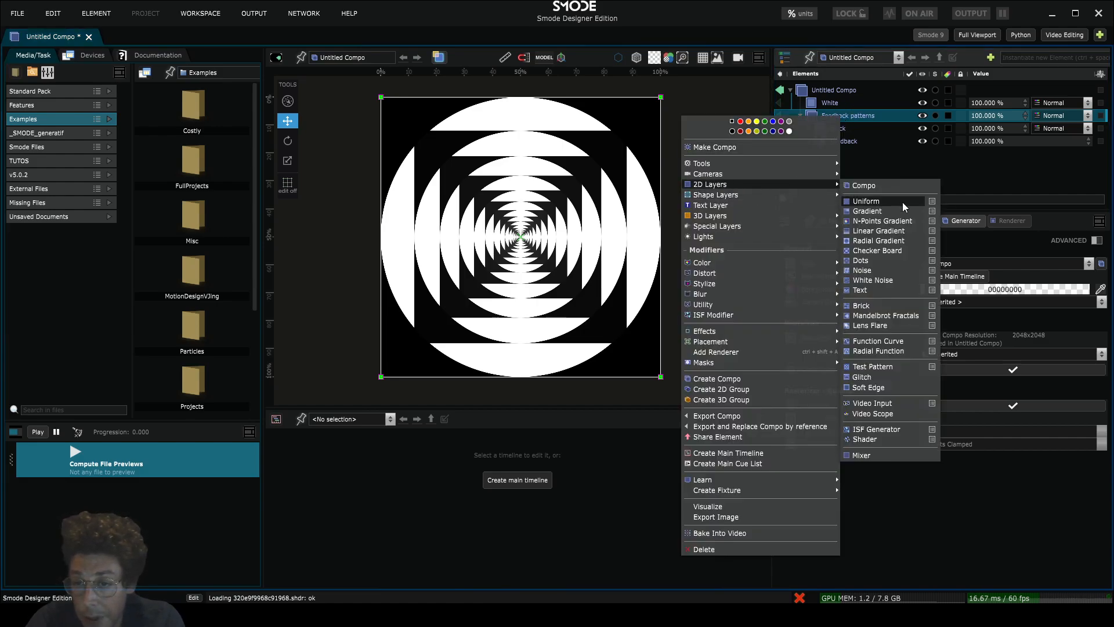
pyautogui.moveTo(903, 202)
pyautogui.click(970, 220)
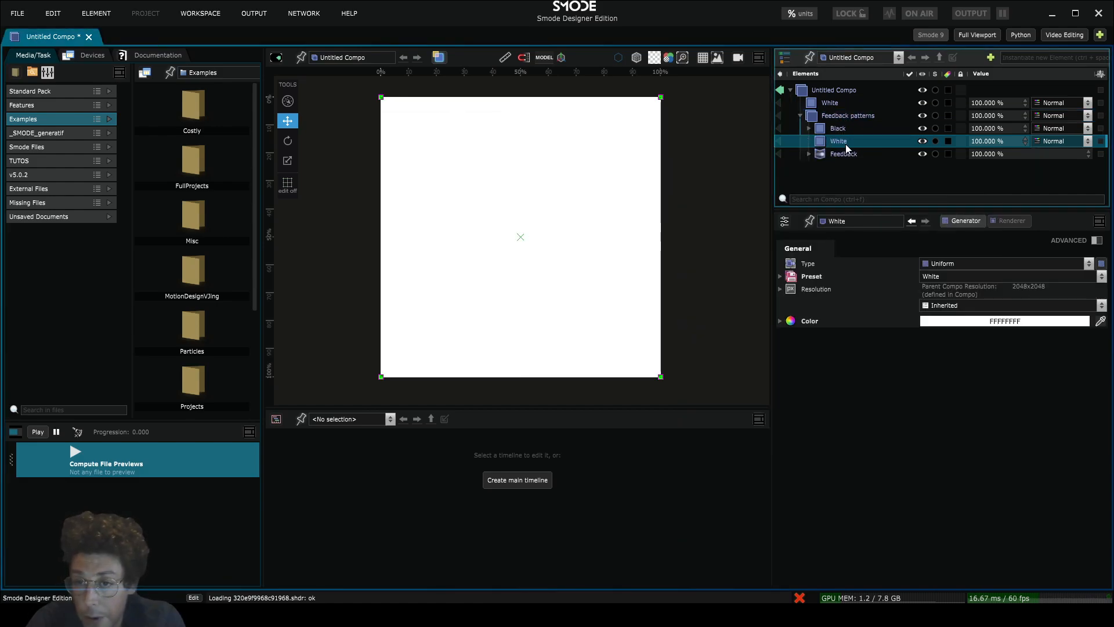
# - Add a circle mask to the white layer inside the Feedback patterns composition
pyautogui.rightClick(846, 144)
pyautogui.moveTo(788, 322)
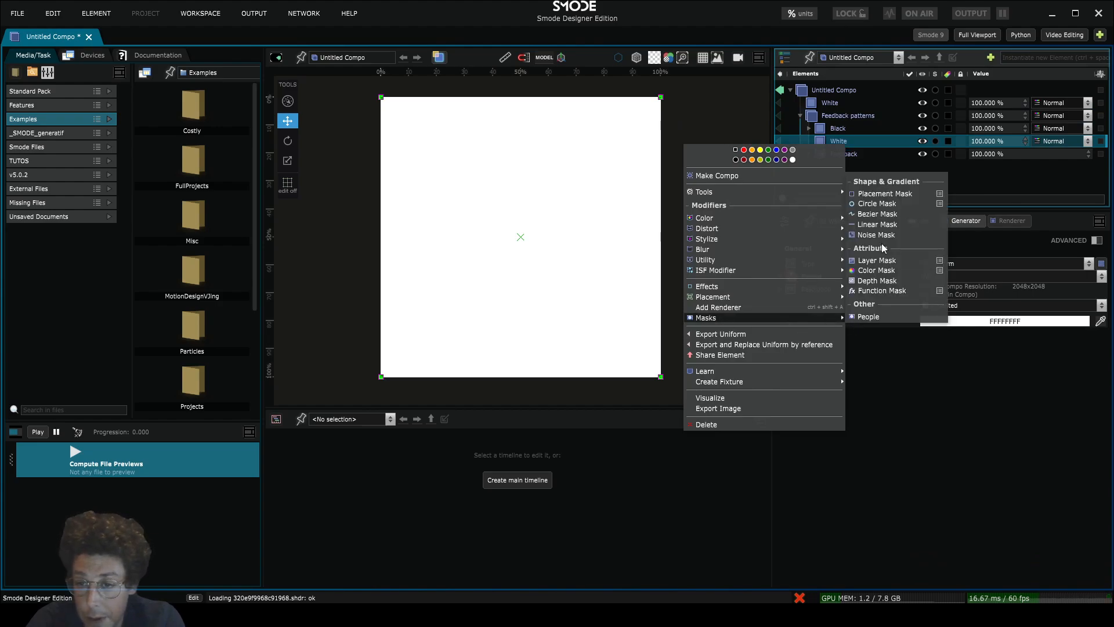
pyautogui.click(878, 204)
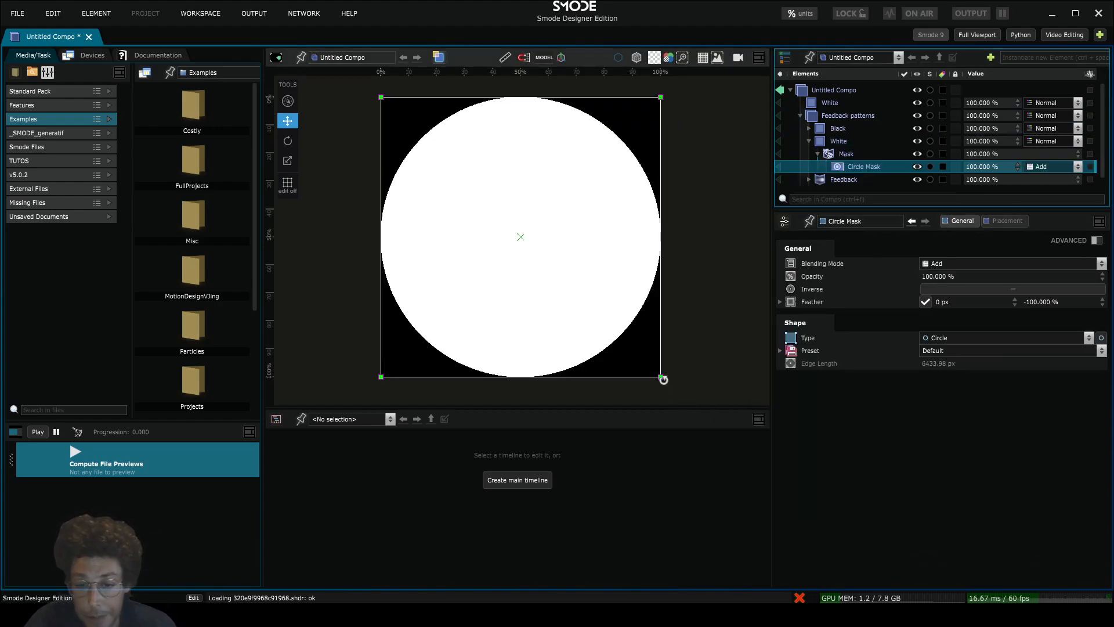
# - Shrink the circle mask to about 16 % of the square in its upper-left corner, and add a second Parametric renderer moved to the upper-right corner
pyautogui.moveTo(660, 376); pyautogui.dragTo(426, 141)
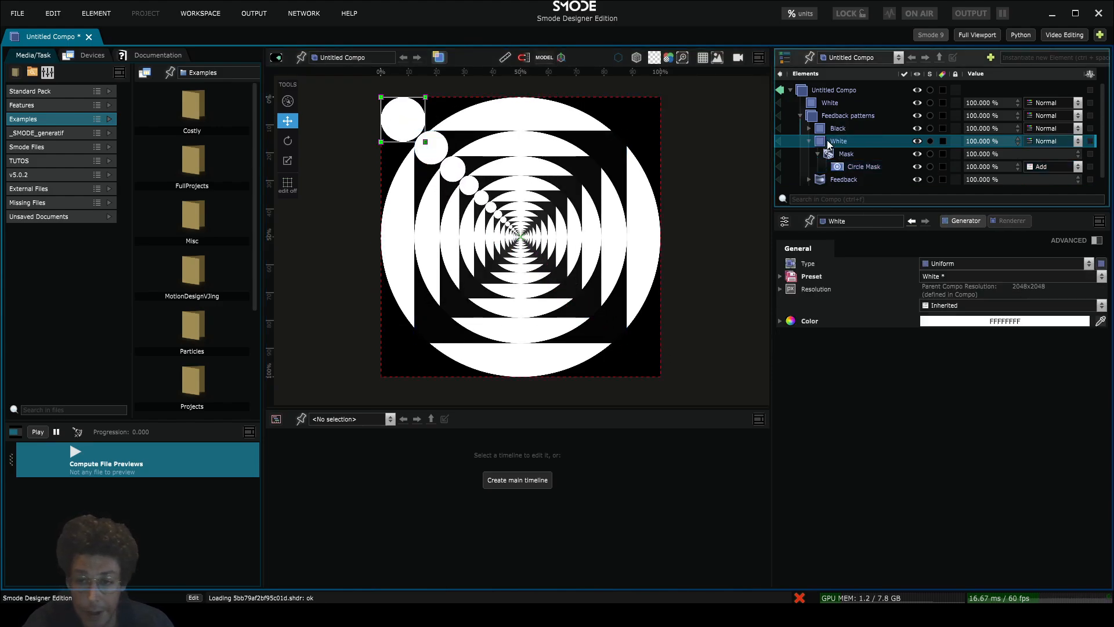
pyautogui.hotkey('ctrl', 'shift', 'a')
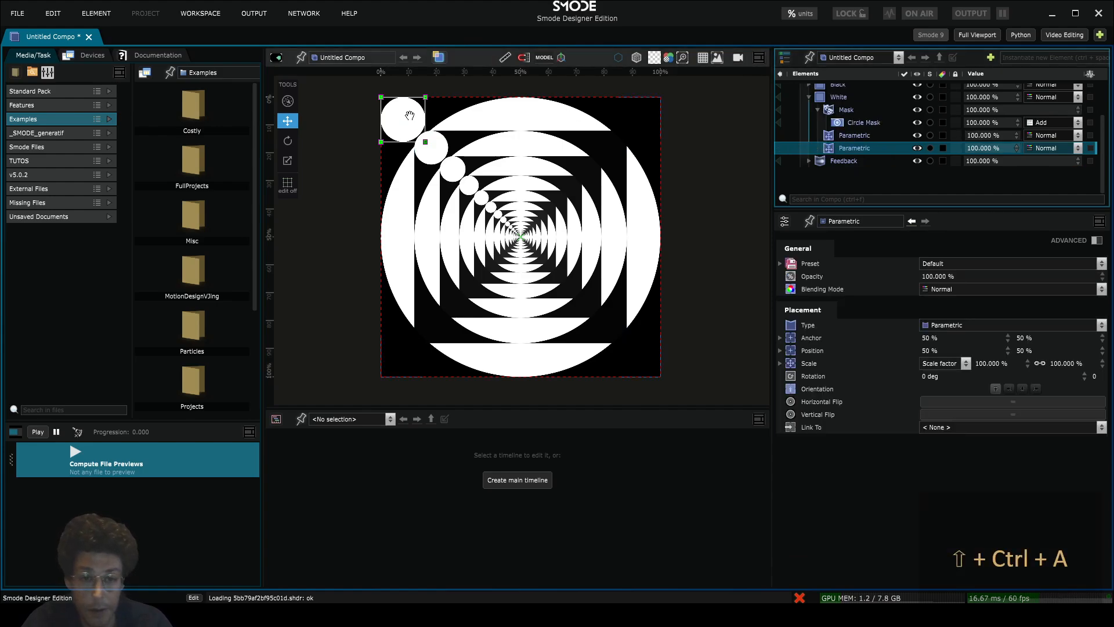
pyautogui.moveTo(410, 116); pyautogui.dragTo(646, 109)
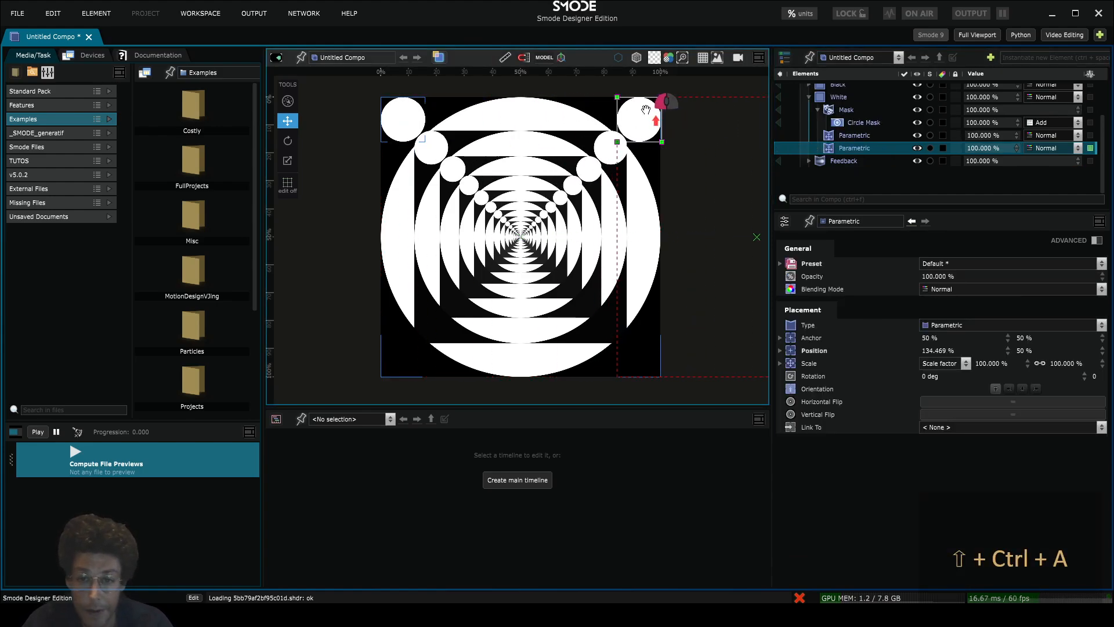
# - Group the two Parametric renderers, duplicate the group and move the copy down so its circles sit in the square's lower corners
pyautogui.keyDown('ctrl'); pyautogui.click(865, 136); pyautogui.keyUp('ctrl')
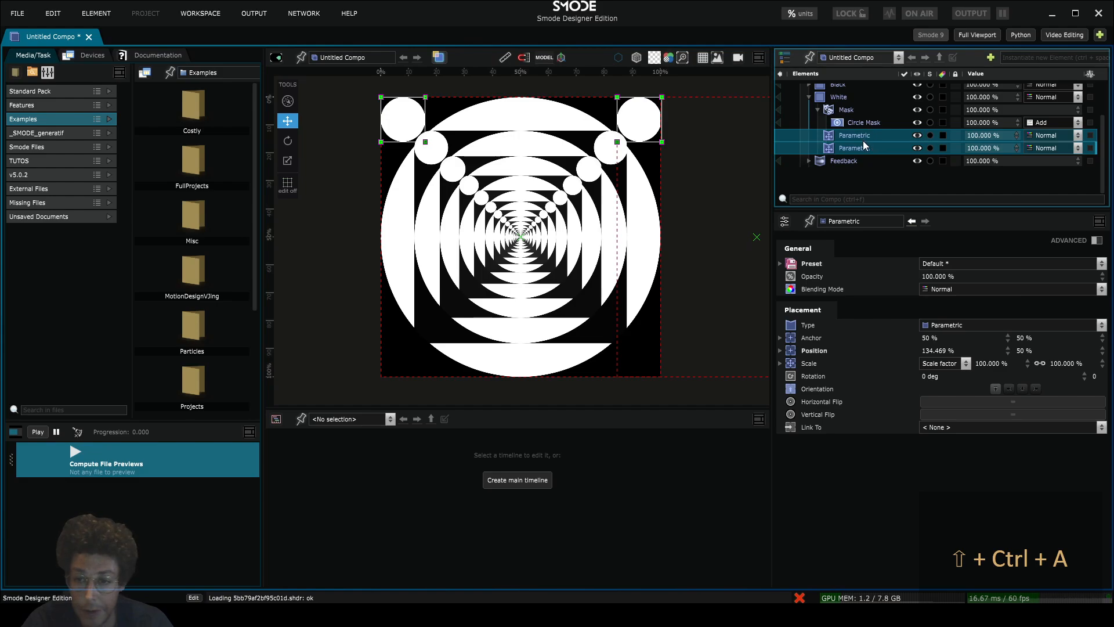
pyautogui.hotkey('ctrl', 'shift', 'g')
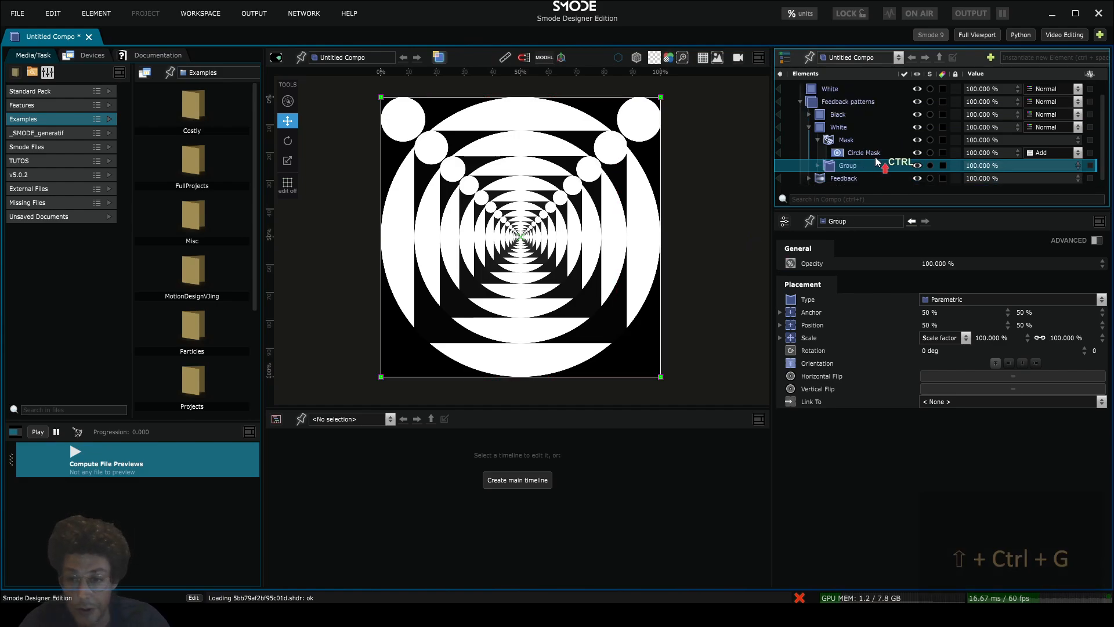
pyautogui.hotkey('ctrl', 'd')
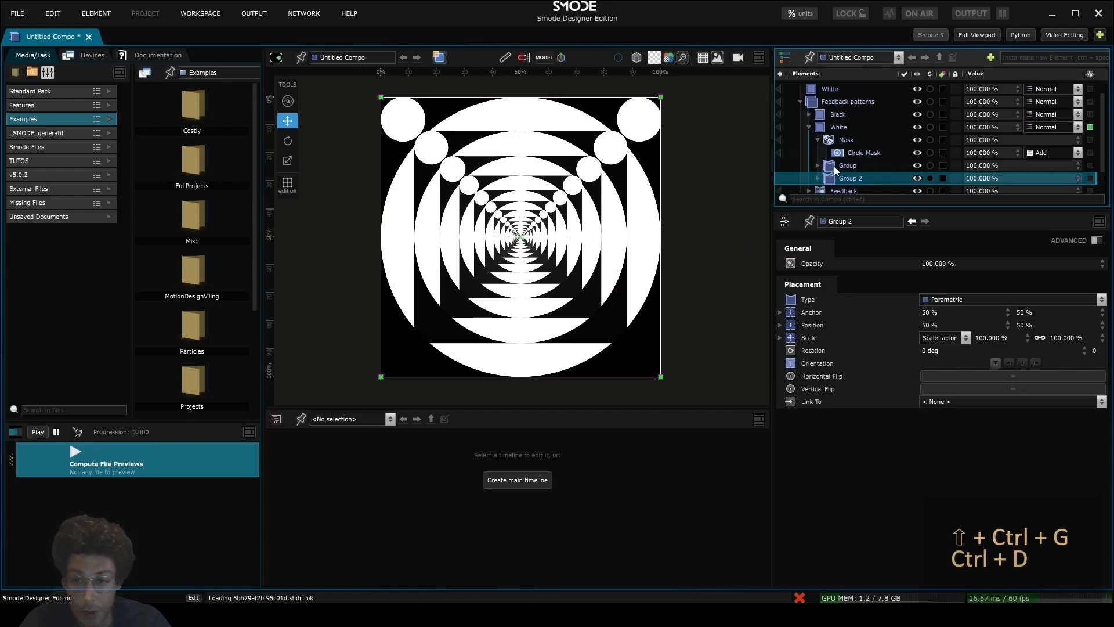
pyautogui.moveTo(582, 133); pyautogui.dragTo(601, 354)
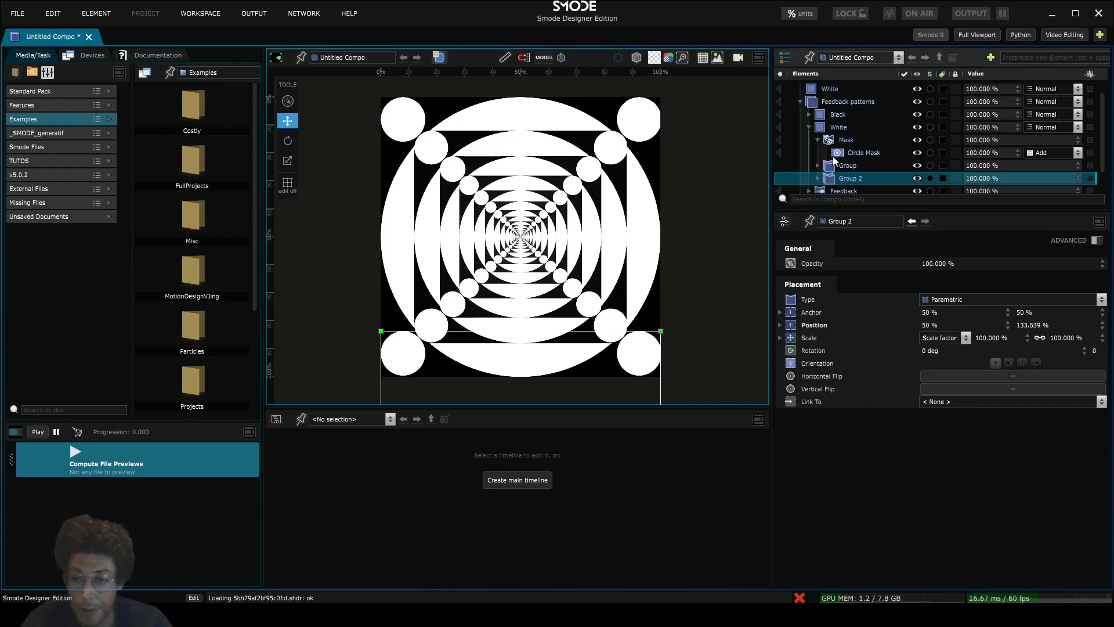
# - Group the upper and lower circle groups together and rename the new group White
pyautogui.moveTo(1017, 211); pyautogui.dragTo(1015, 270)
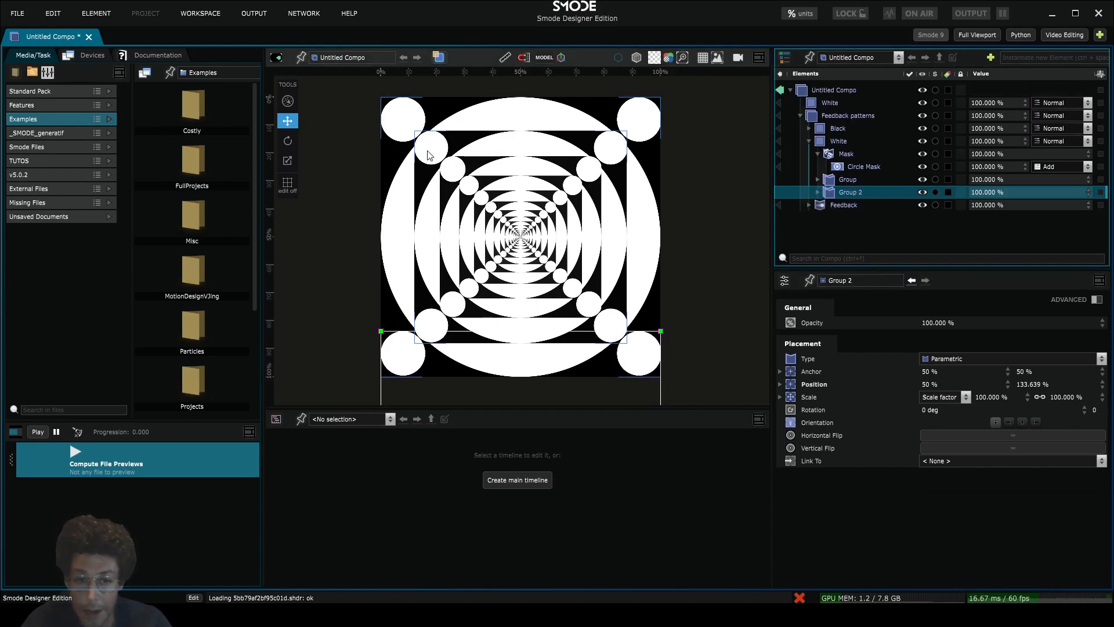
pyautogui.keyDown('ctrl'); pyautogui.click(844, 179); pyautogui.keyUp('ctrl')
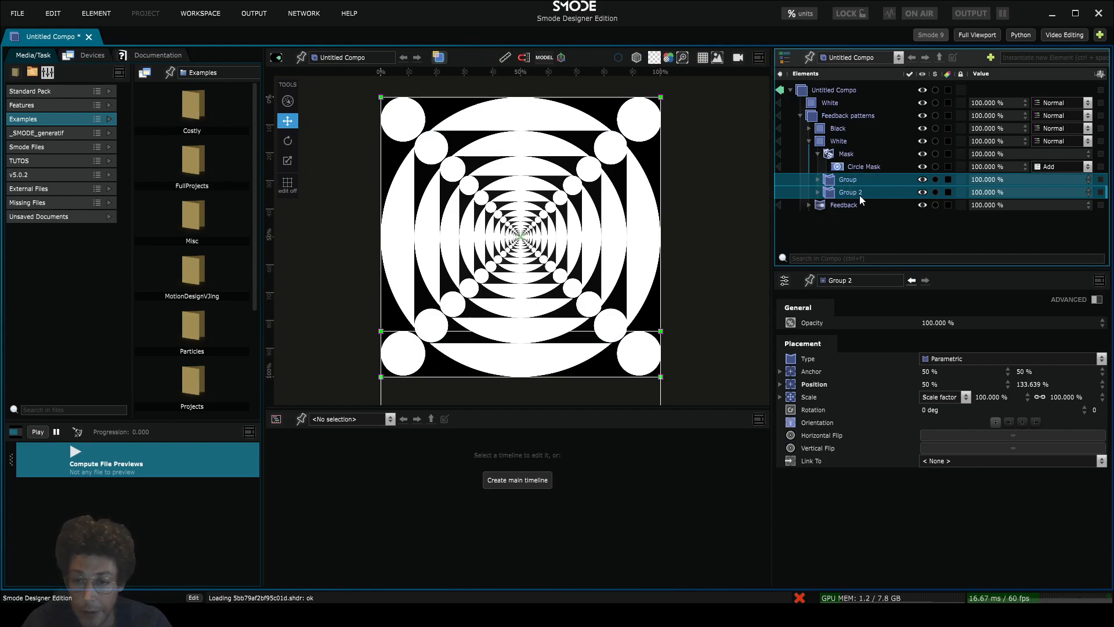
pyautogui.hotkey('shift', 'ctrl', 'g')
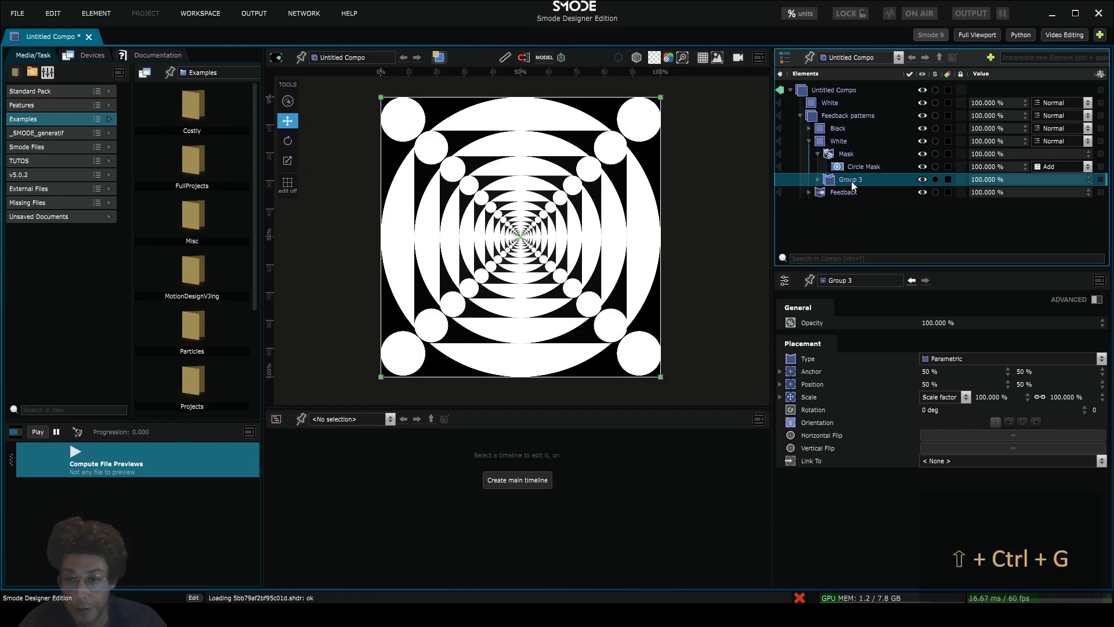
pyautogui.click(865, 175)
pyautogui.write('White')
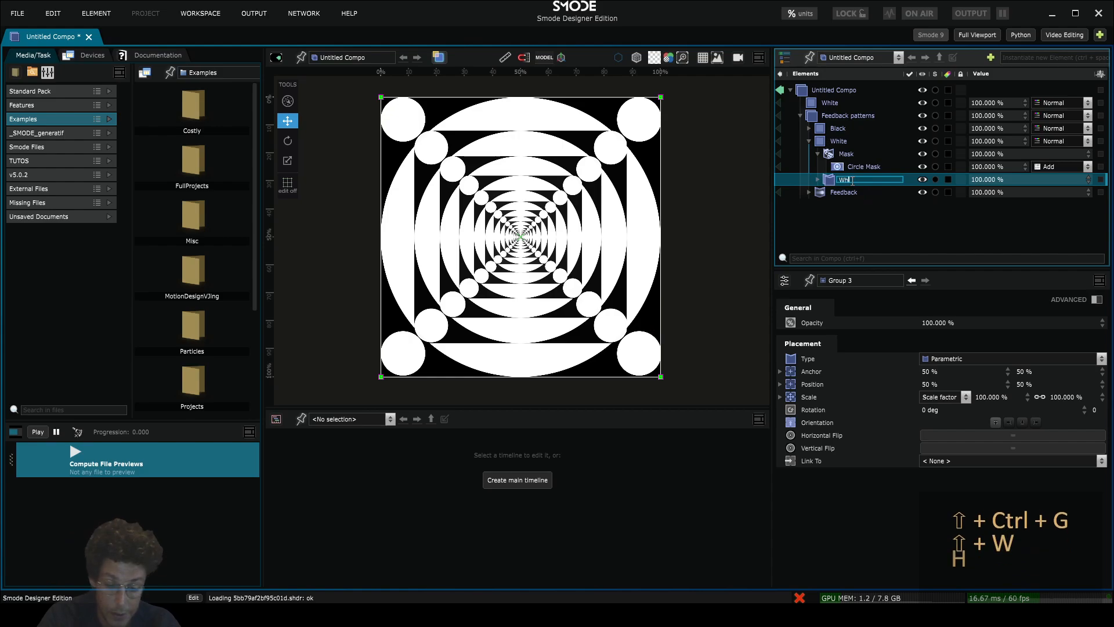
pyautogui.press('Return')
# - Duplicate the White renderer group and rename the copy Black
pyautogui.hotkey('ctrl', 'd')
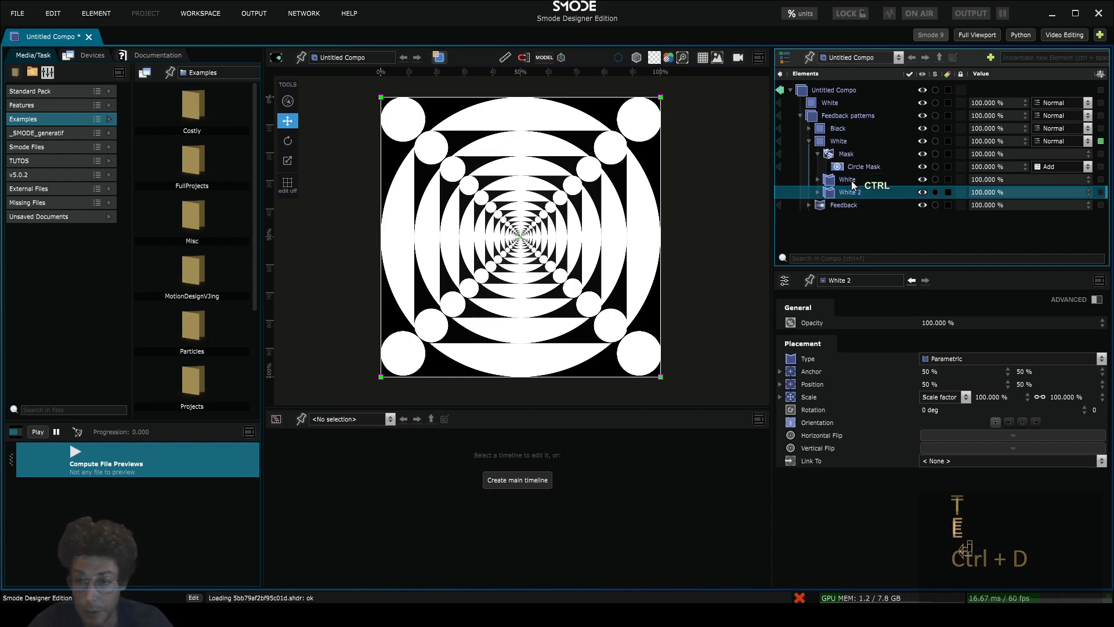
pyautogui.click(847, 195)
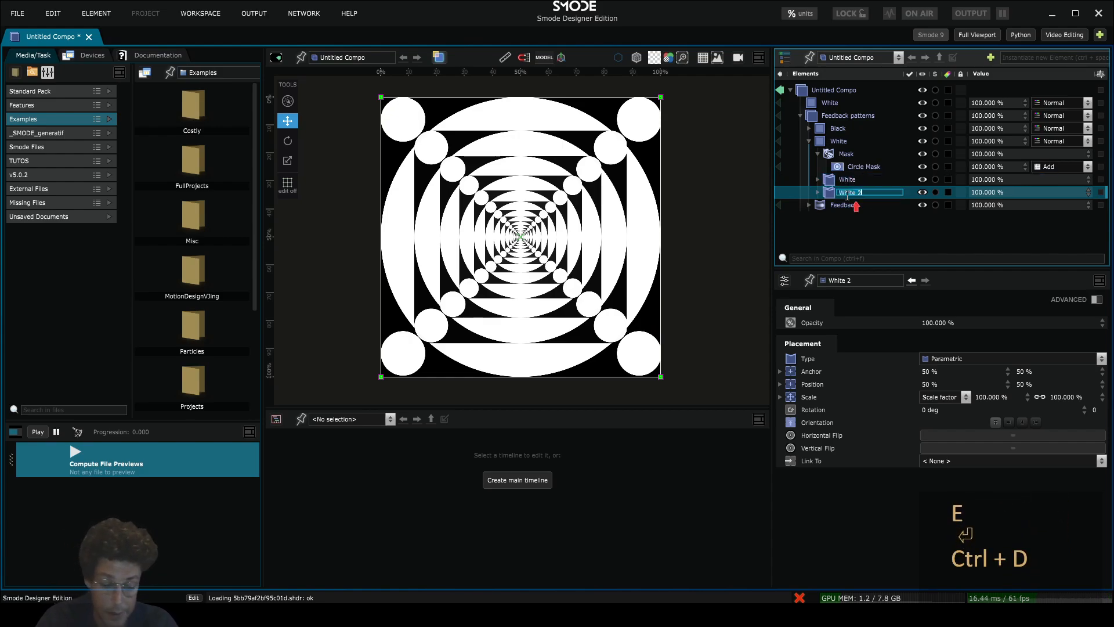
pyautogui.write('Black')
pyautogui.press('Return')
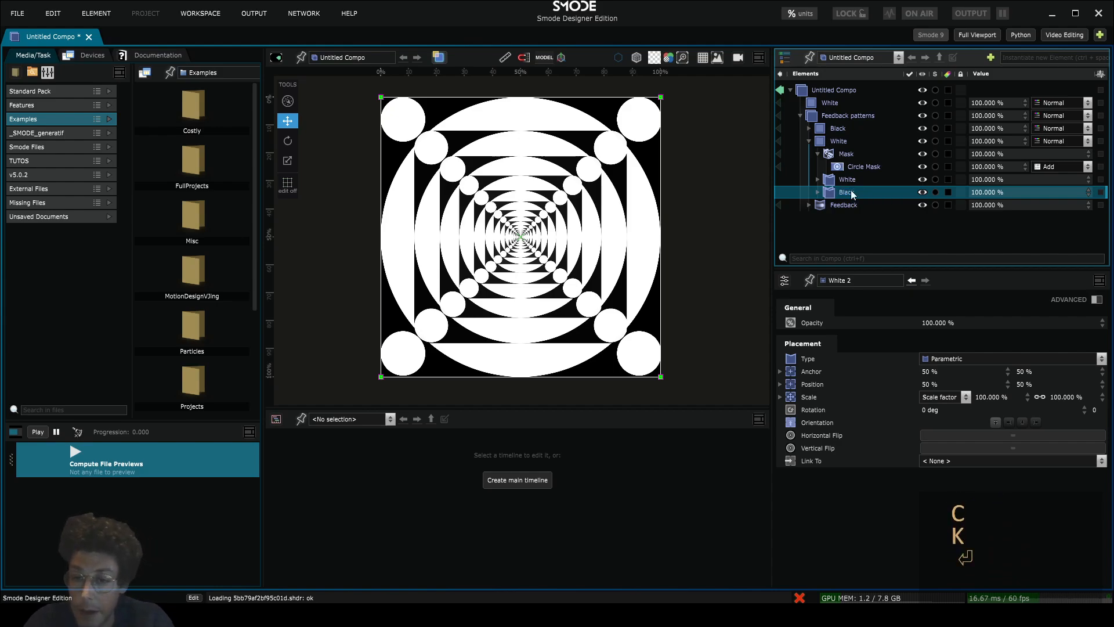
# - Set the Black group's rotation to 45 degrees and its scale to 74 %
pyautogui.rightClick(836, 198)
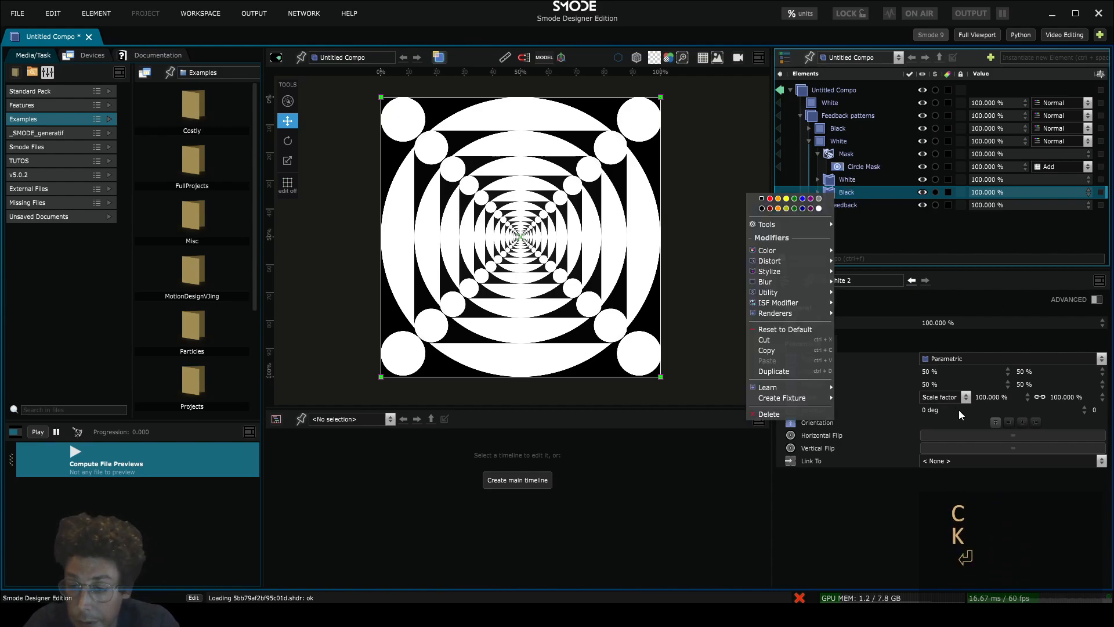
pyautogui.moveTo(939, 411); pyautogui.dragTo(963, 117)
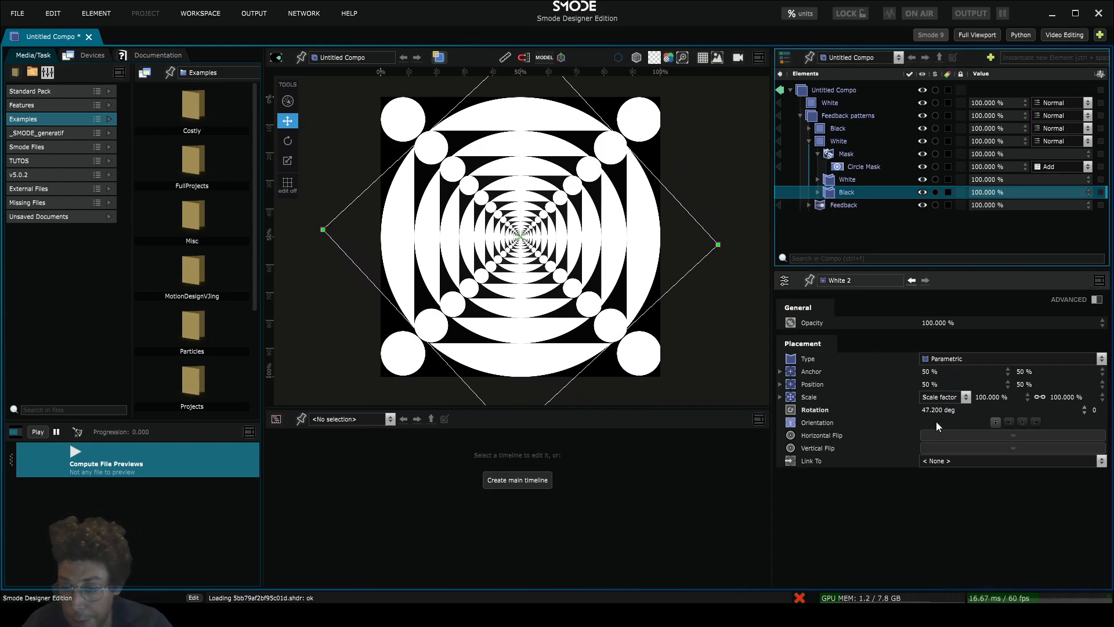
pyautogui.write('45')
pyautogui.press('Return')
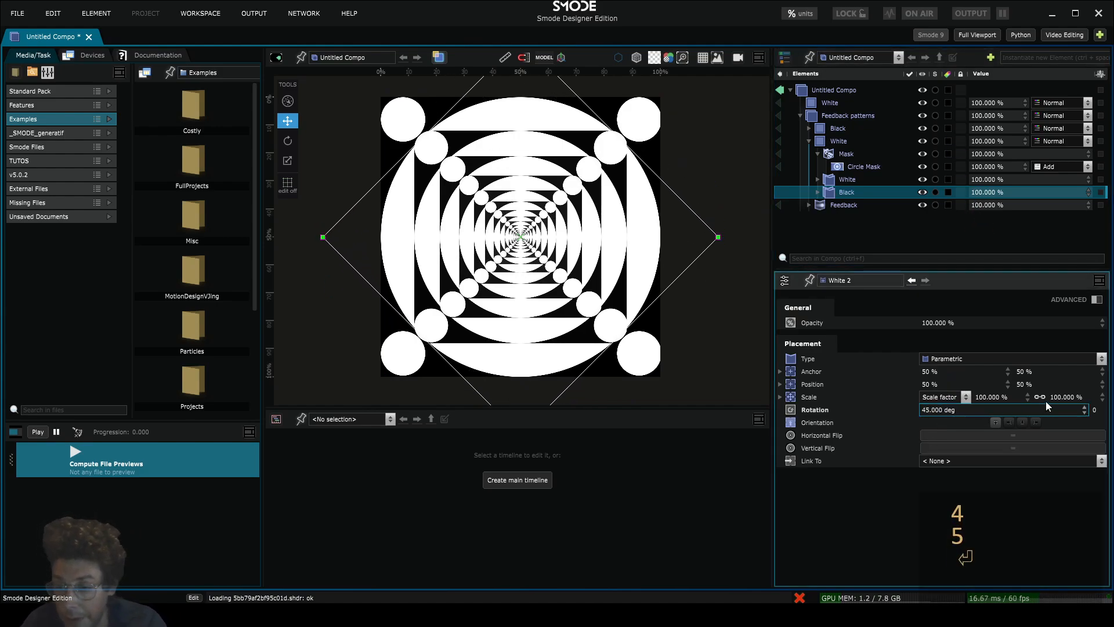
pyautogui.moveTo(1081, 394); pyautogui.dragTo(1073, 398)
# - Add an Invert modifier to the Black group and set the group's scale to 75 %
pyautogui.rightClick(830, 192)
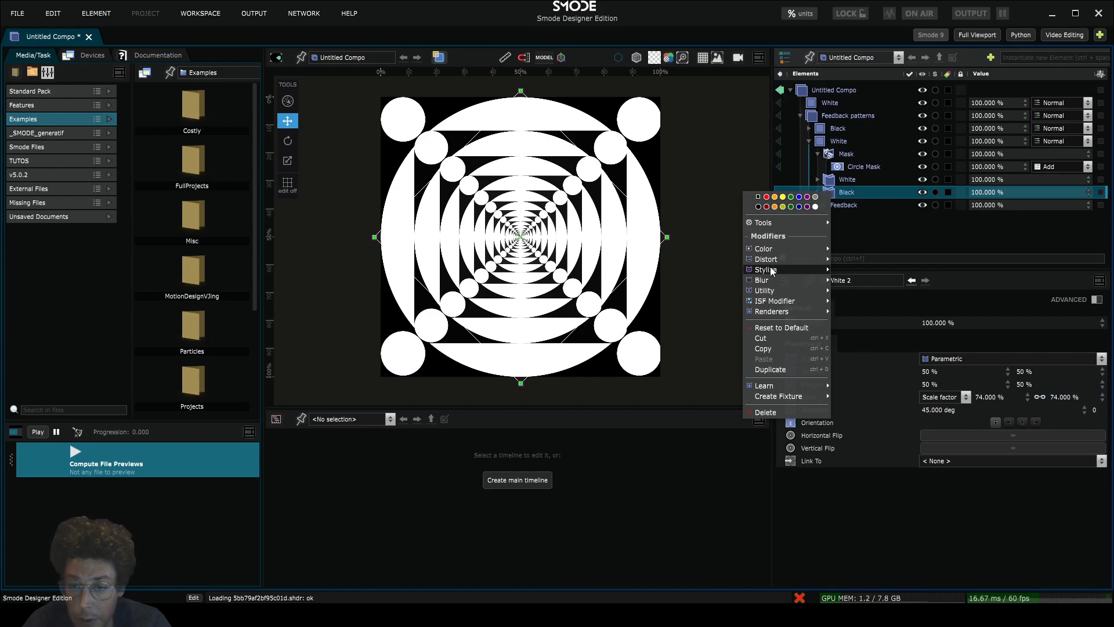
pyautogui.moveTo(772, 271)
pyautogui.click(869, 318)
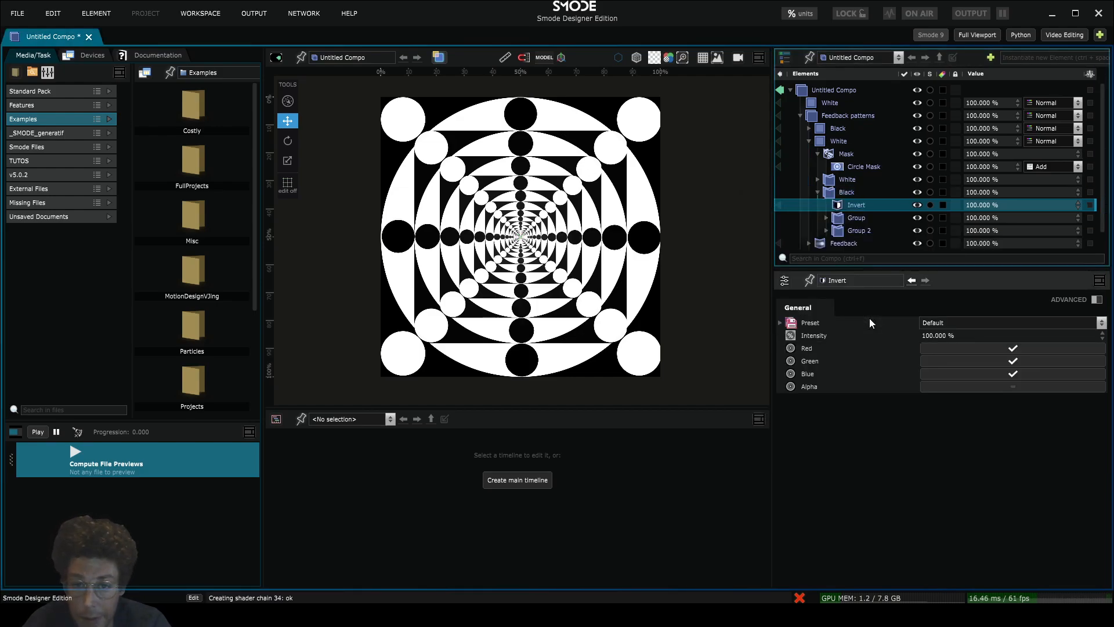
pyautogui.click(834, 194)
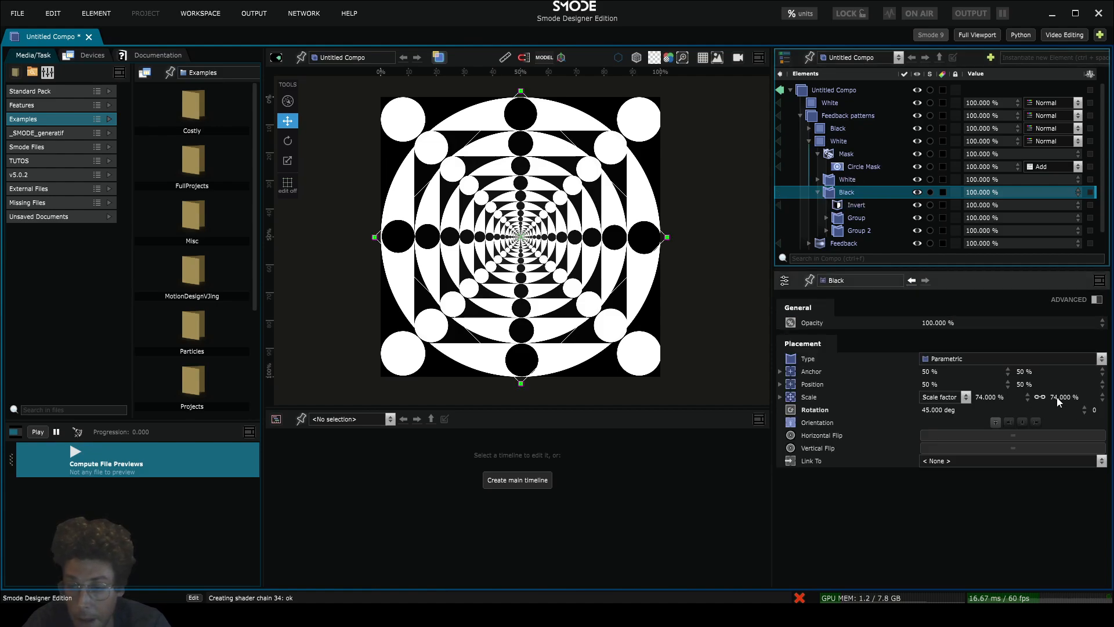
pyautogui.moveTo(1057, 400)
pyautogui.mouseDown()
pyautogui.moveTo(1058, 389)
pyautogui.moveTo(1060, 398)
pyautogui.mouseUp()
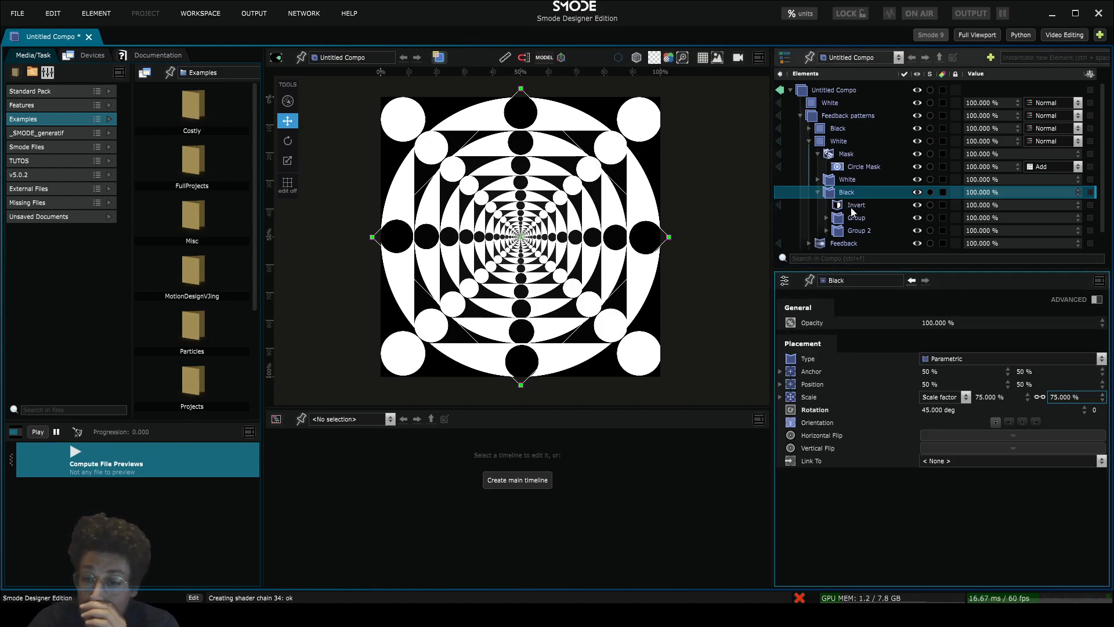
pyautogui.click(826, 218)
pyautogui.click(864, 243)
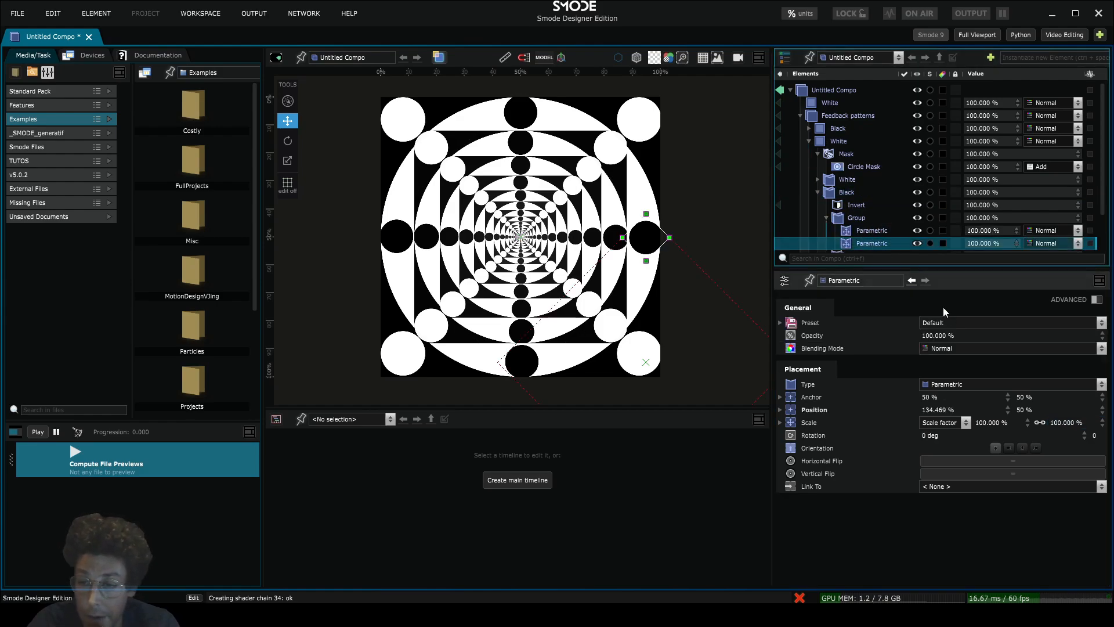
pyautogui.keyDown('ctrl'); pyautogui.click(875, 231); pyautogui.keyUp('ctrl')
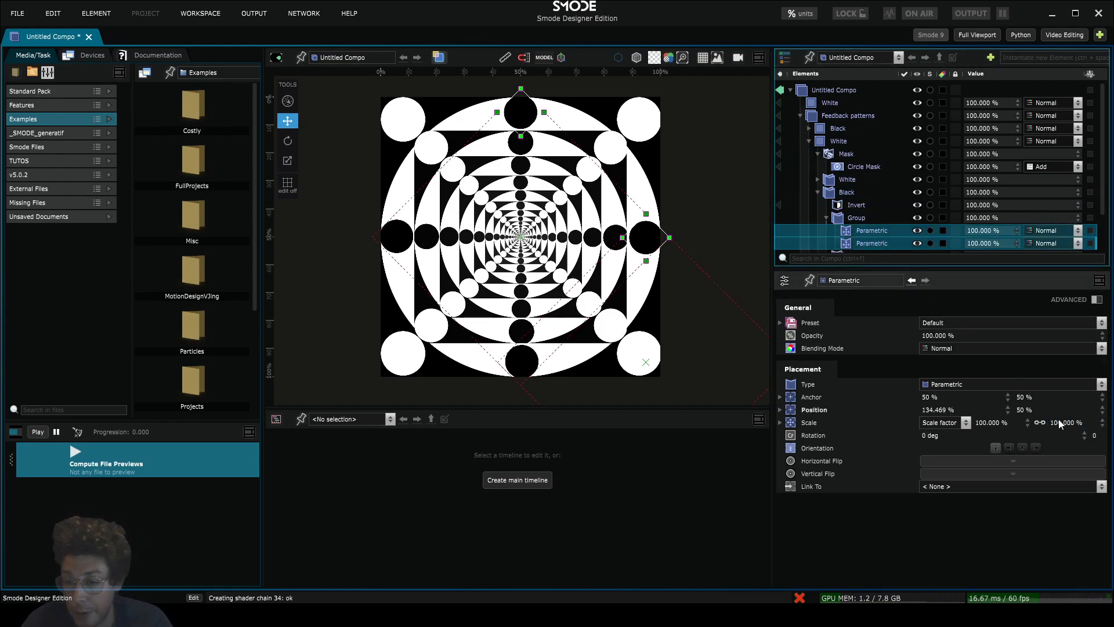
pyautogui.moveTo(1074, 437)
pyautogui.mouseDown()
pyautogui.moveTo(1087, 404)
pyautogui.moveTo(1071, 351)
pyautogui.moveTo(1062, 427)
pyautogui.mouseUp()
pyautogui.hotkey('ctrl', 'z')
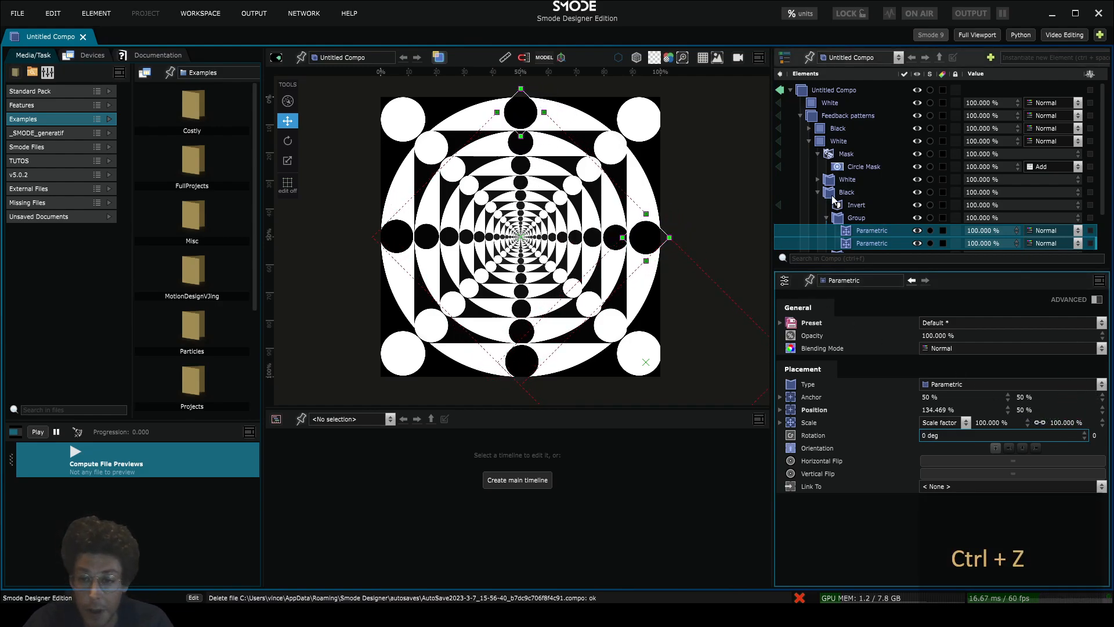
# - Delete the masked White layer from the Feedback patterns composition
pyautogui.click(818, 193)
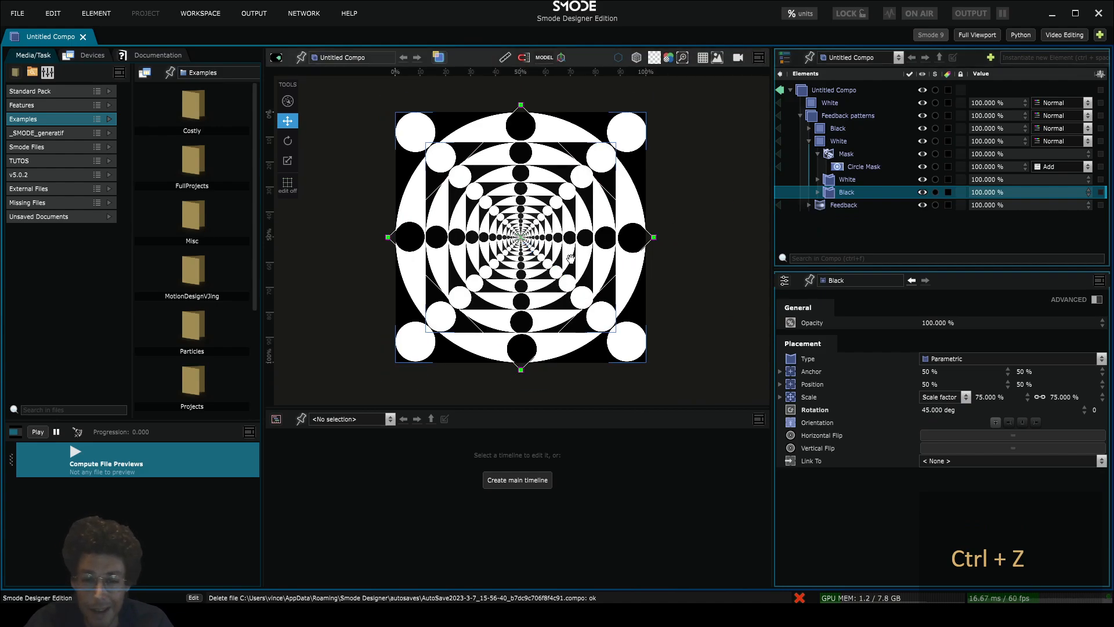
pyautogui.moveTo(584, 249); pyautogui.dragTo(576, 267)
pyautogui.click(834, 142)
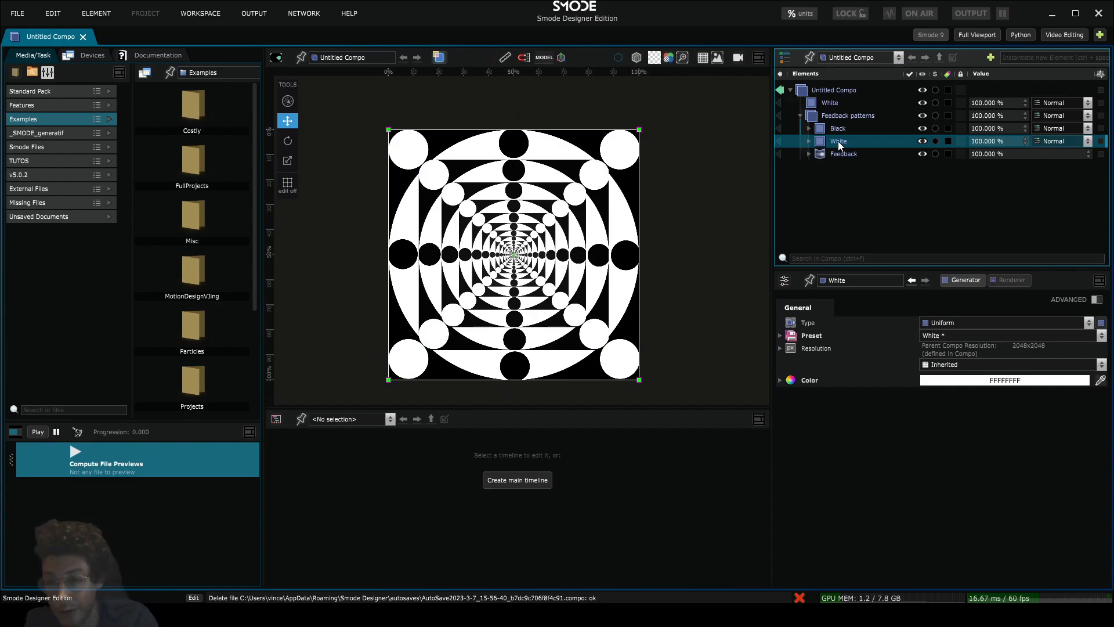
pyautogui.press('Delete')
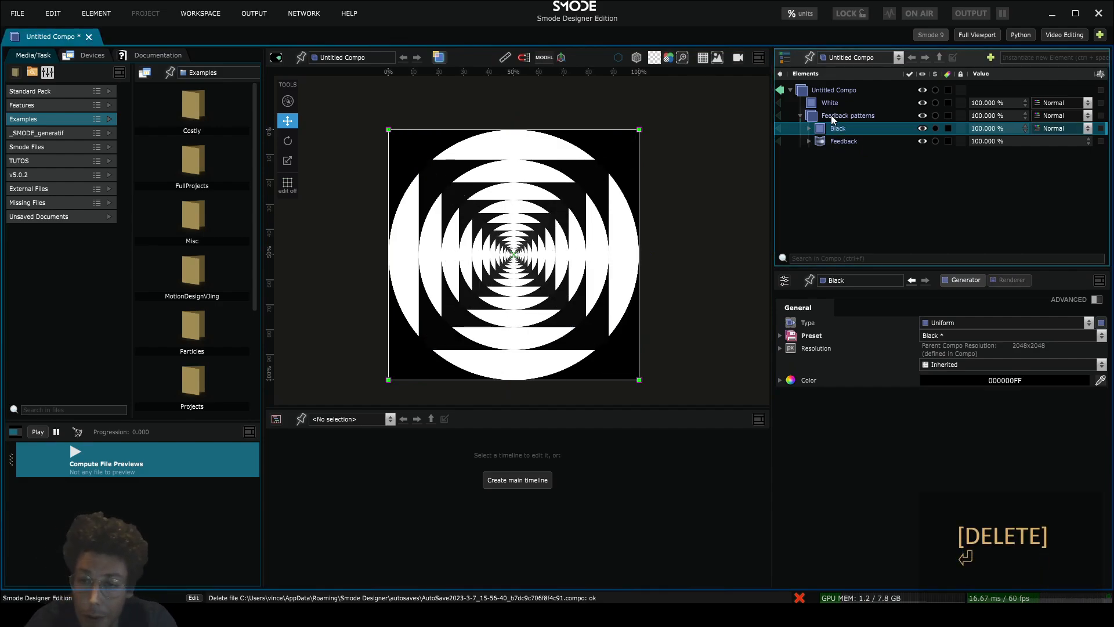
# - Add a 3D Rectangle spline layer to Feedback patterns, then show that composition in the viewport with the Rectangle layer expanded
pyautogui.click(831, 115)
pyautogui.rightClick(832, 115)
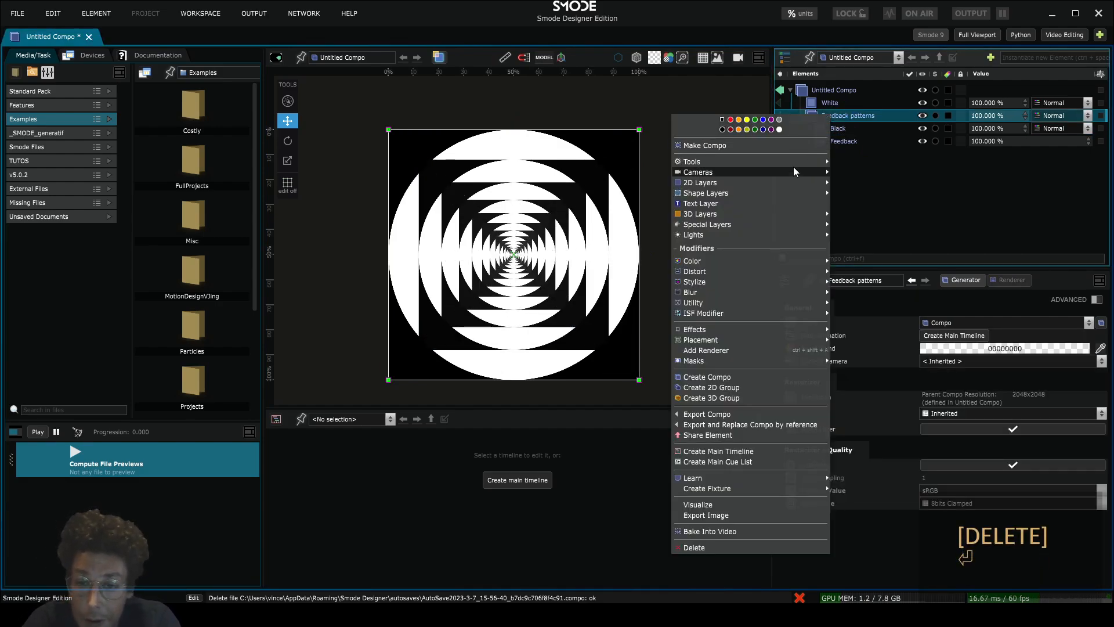
pyautogui.moveTo(758, 215)
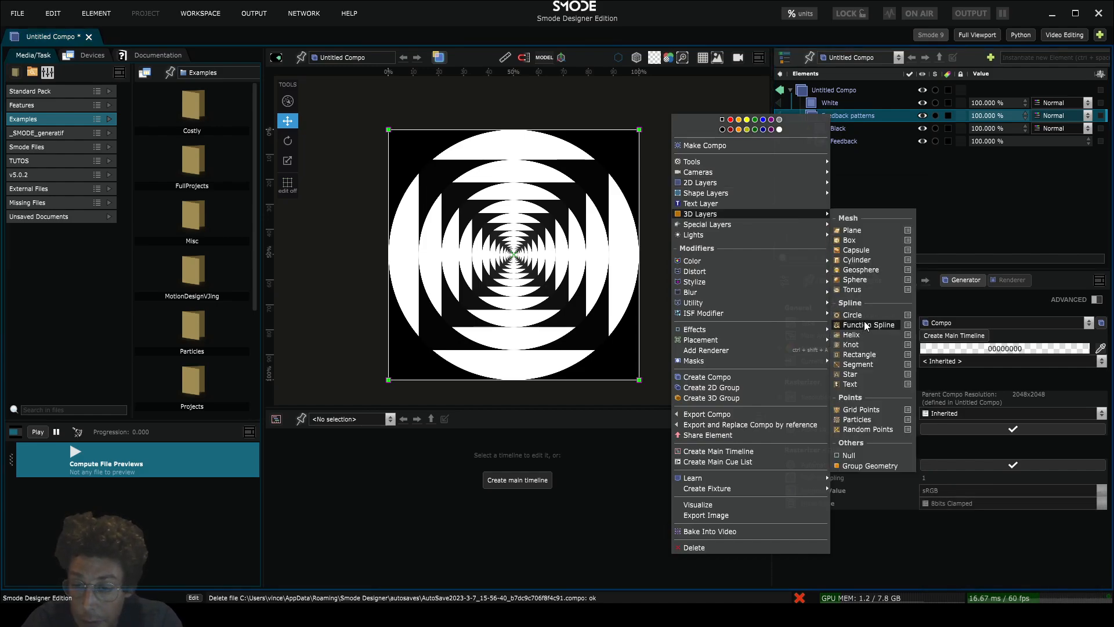
pyautogui.click(865, 355)
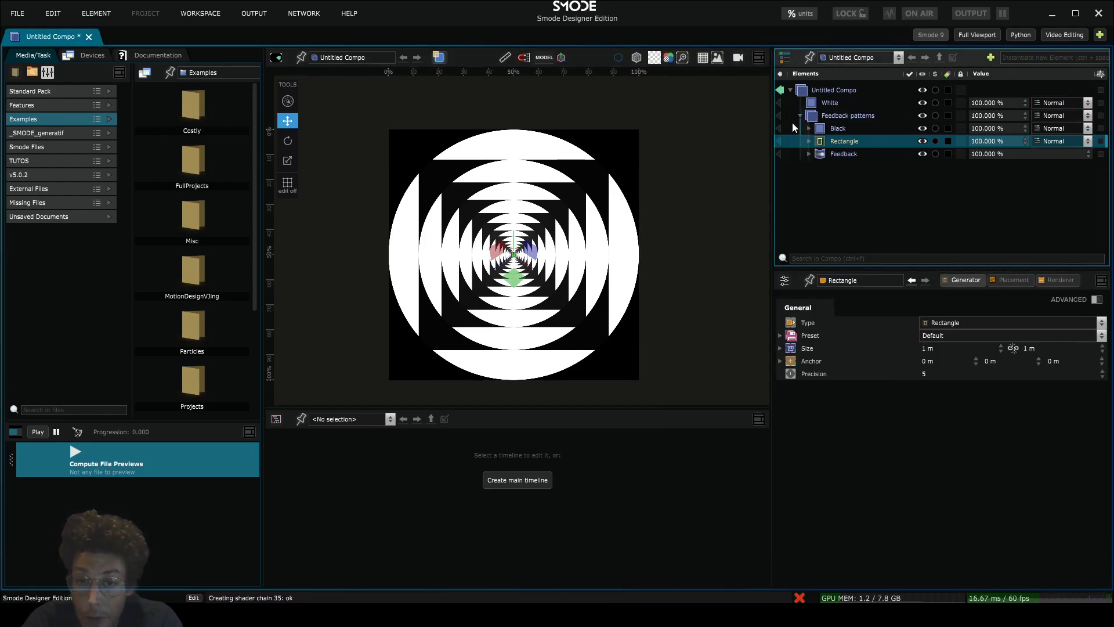
pyautogui.click(778, 115)
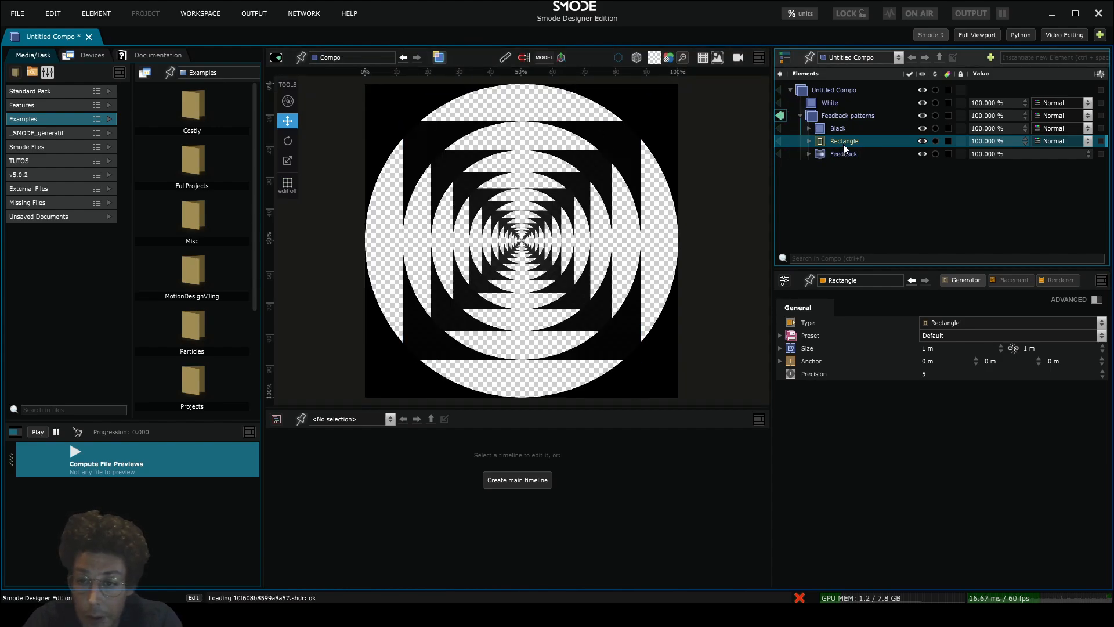
pyautogui.click(809, 141)
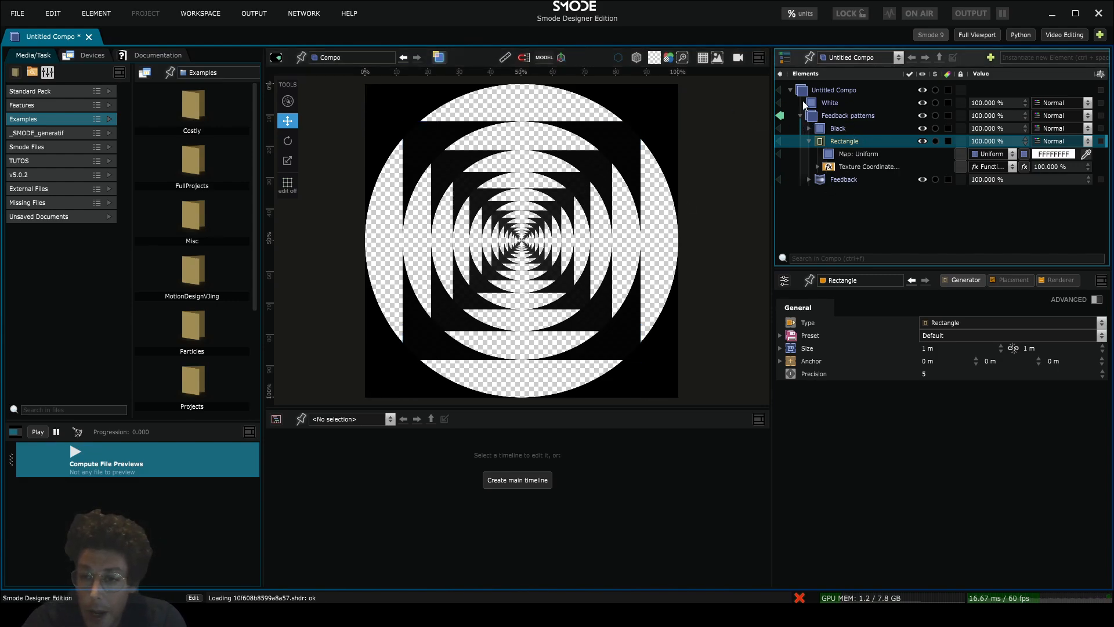
# - Check the whole composition with Feedback patterns hidden and shown, then return the viewport to Feedback patterns alone
pyautogui.click(831, 103)
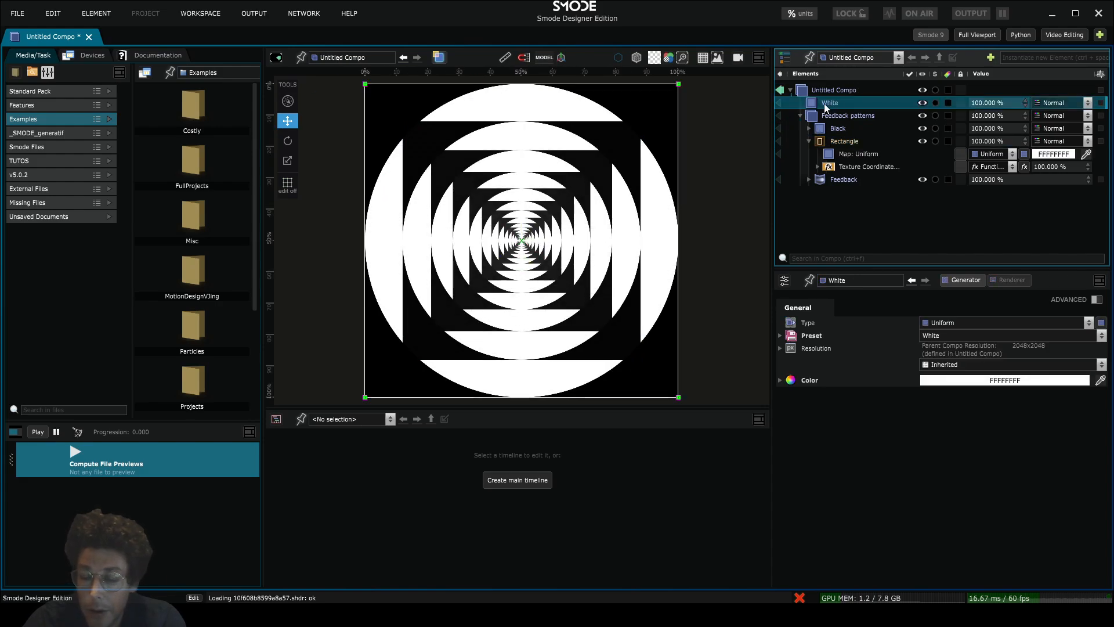
pyautogui.click(922, 116)
pyautogui.click(922, 115)
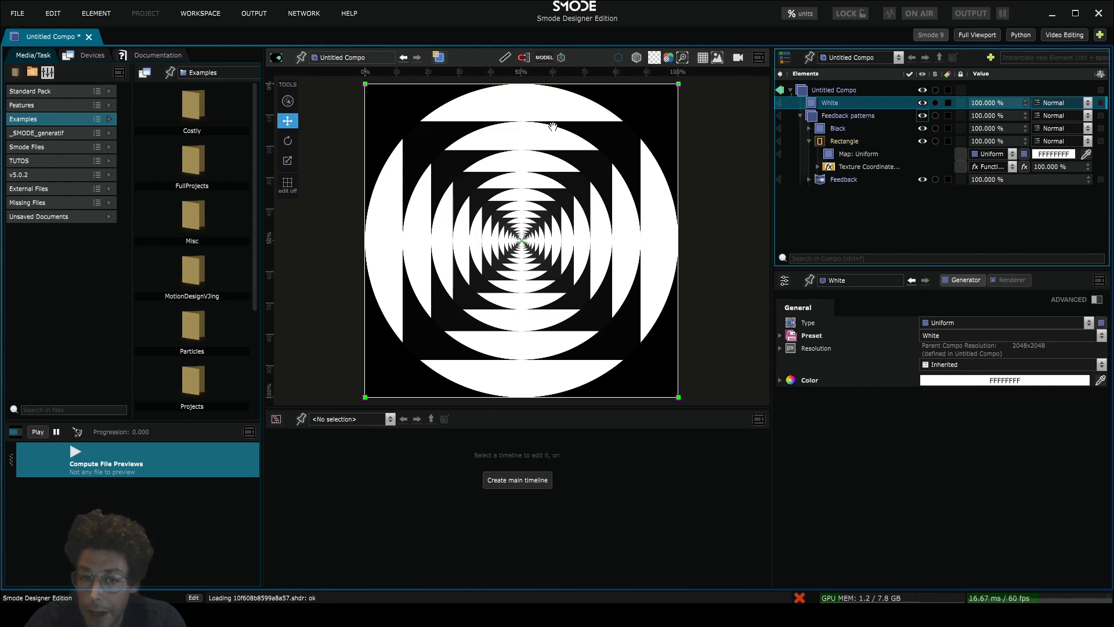
pyautogui.click(781, 115)
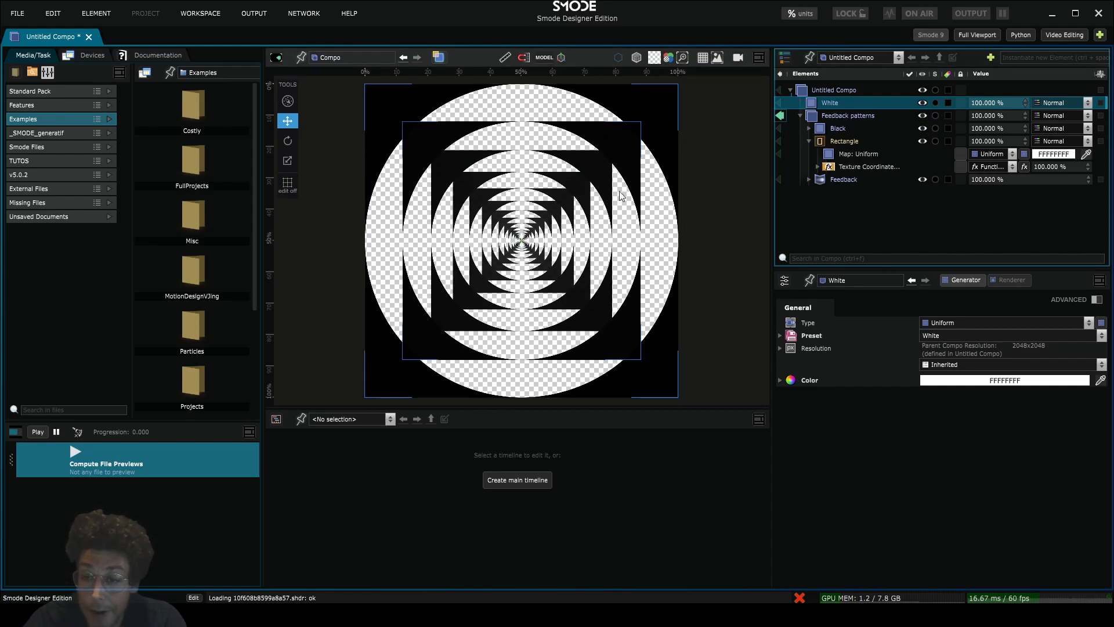
# - Try placing the White layer inside Feedback patterns, then move it back out to the parent composition
pyautogui.click(841, 178)
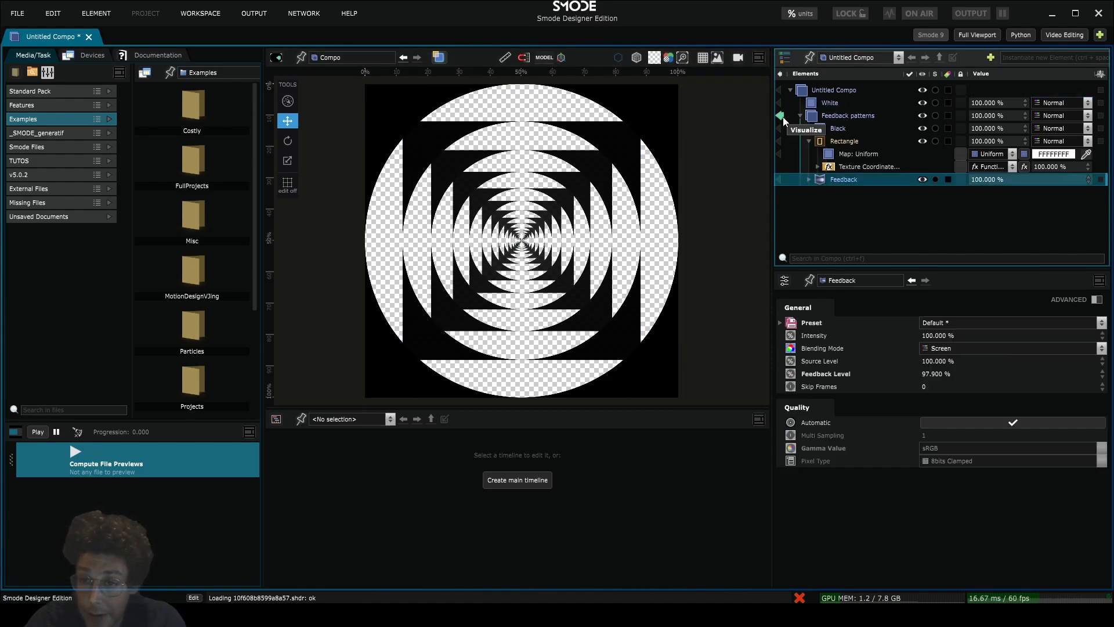
pyautogui.moveTo(817, 102); pyautogui.dragTo(830, 123)
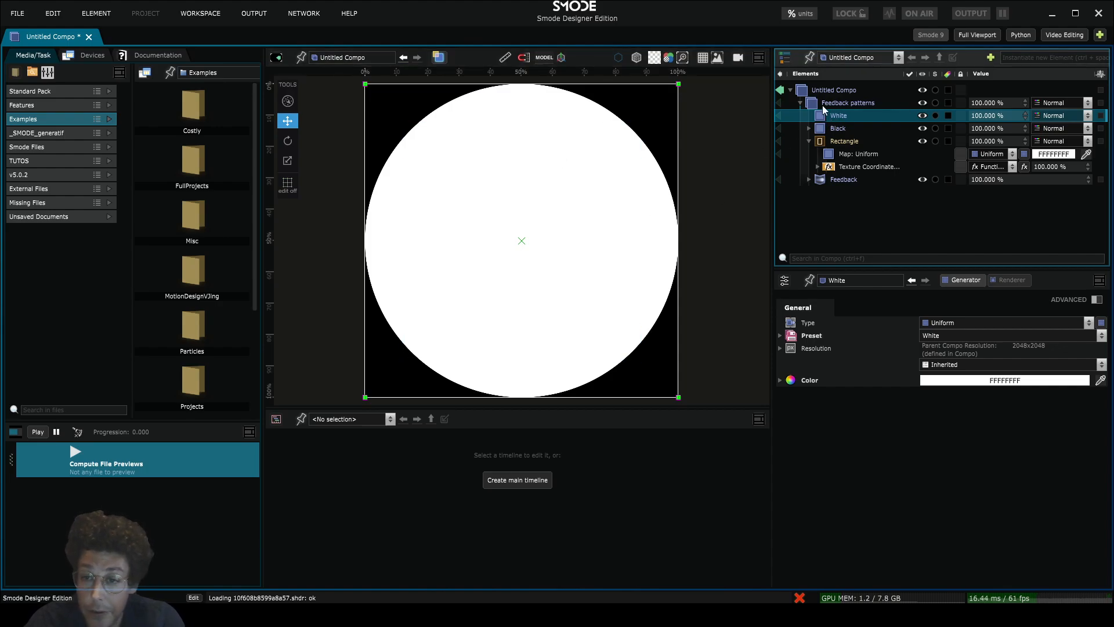
pyautogui.moveTo(824, 114); pyautogui.dragTo(828, 93)
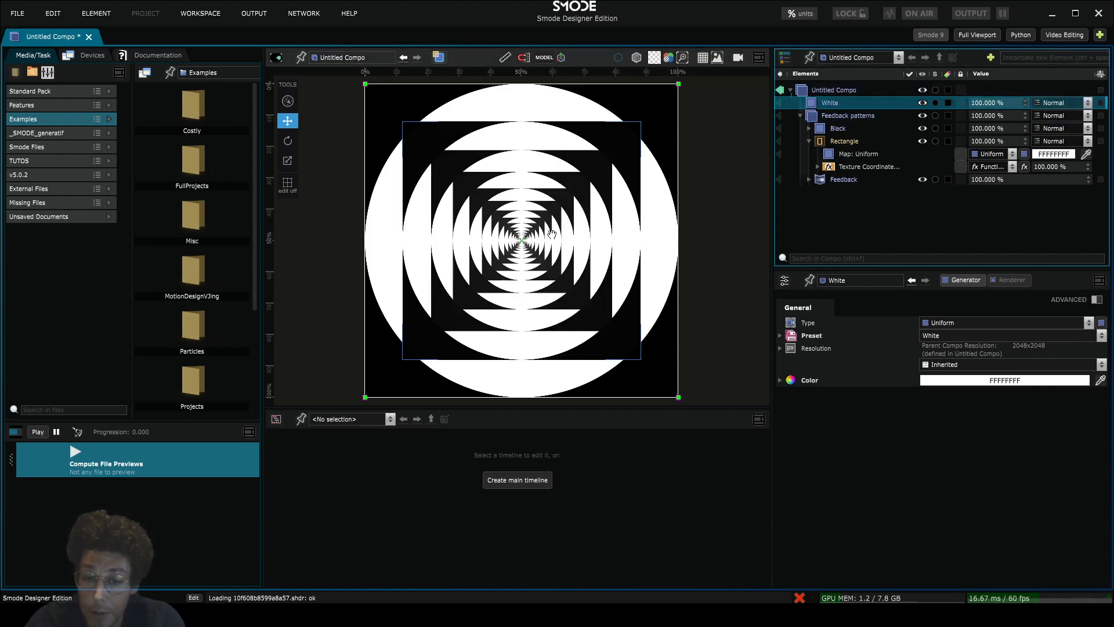
# - Examine the Feedback patterns layer and its Feedback modifier with the nested 2D Transform, leaving Feedback and Rectangle collapsed
pyautogui.click(813, 116)
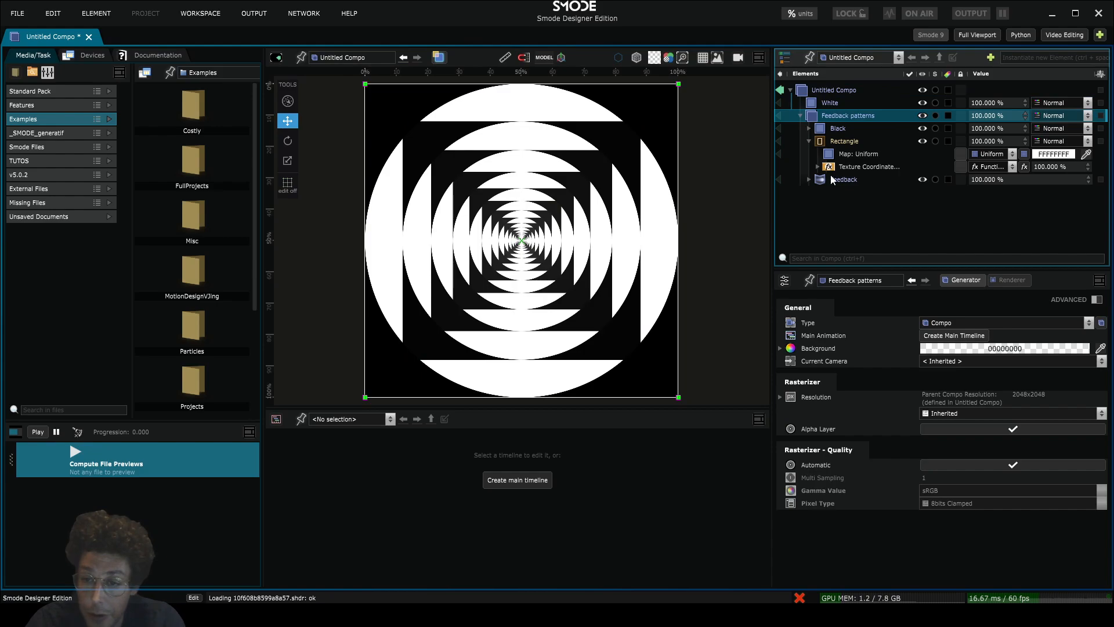
pyautogui.click(830, 178)
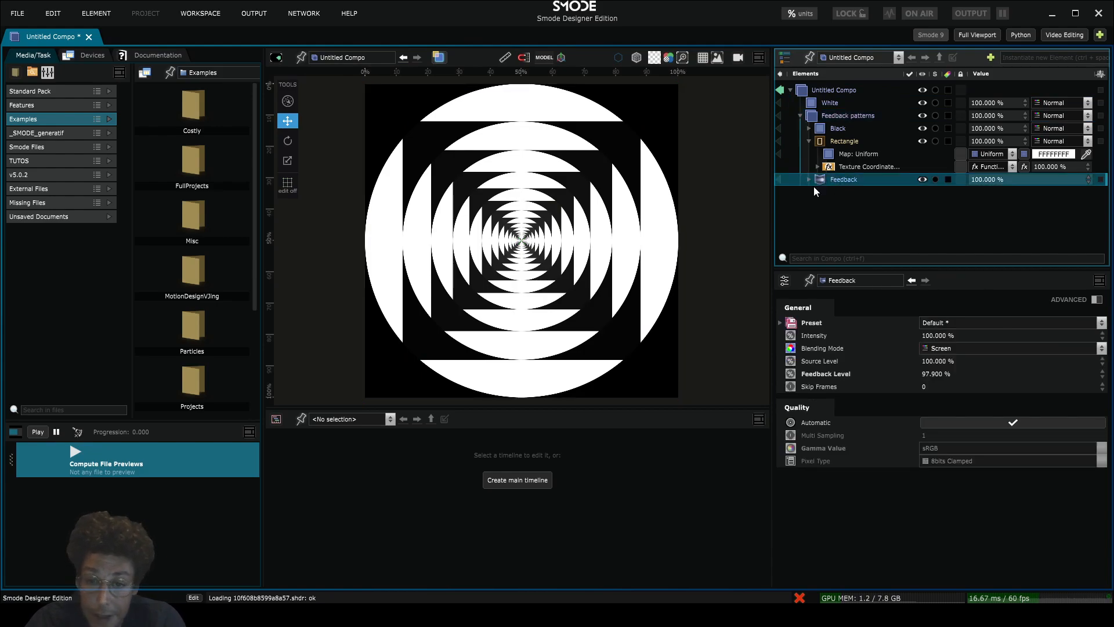
pyautogui.click(808, 178)
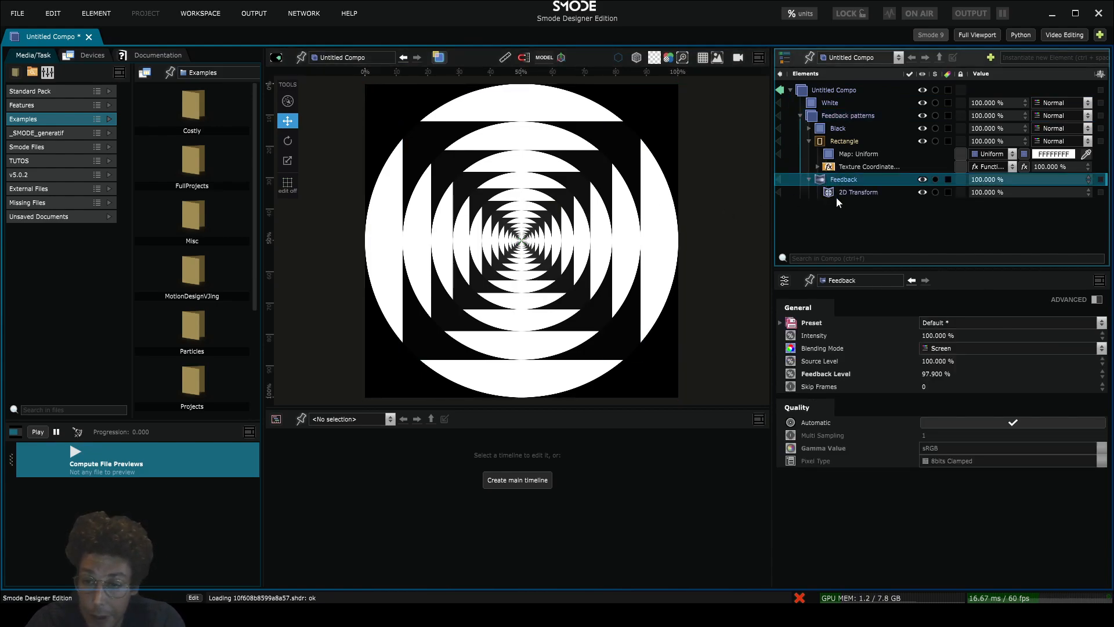
pyautogui.click(808, 178)
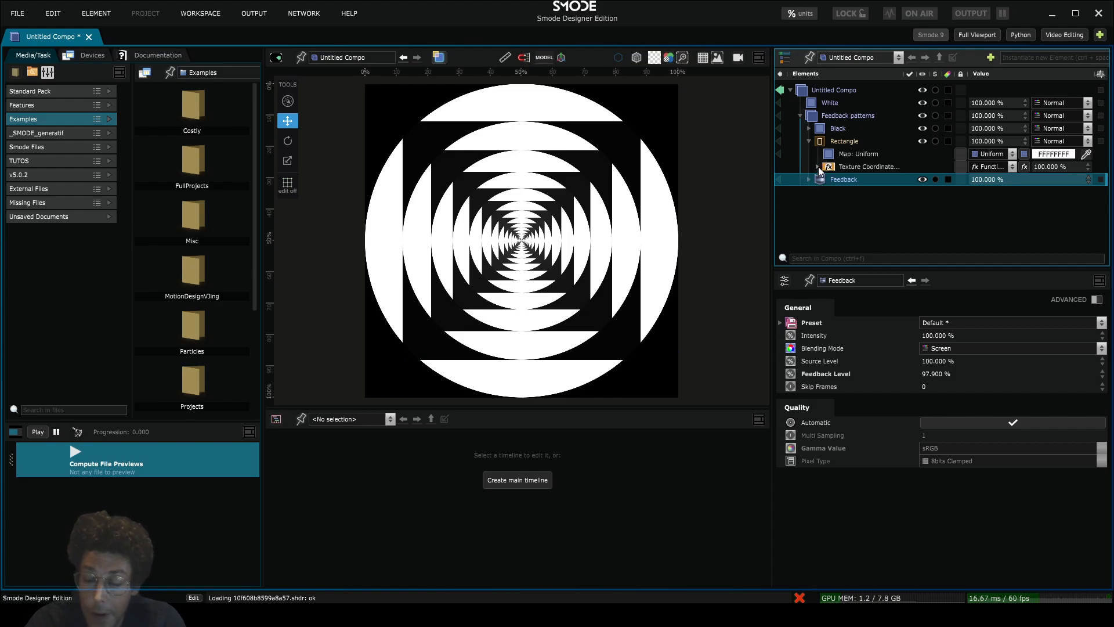
pyautogui.click(808, 141)
pyautogui.click(809, 141)
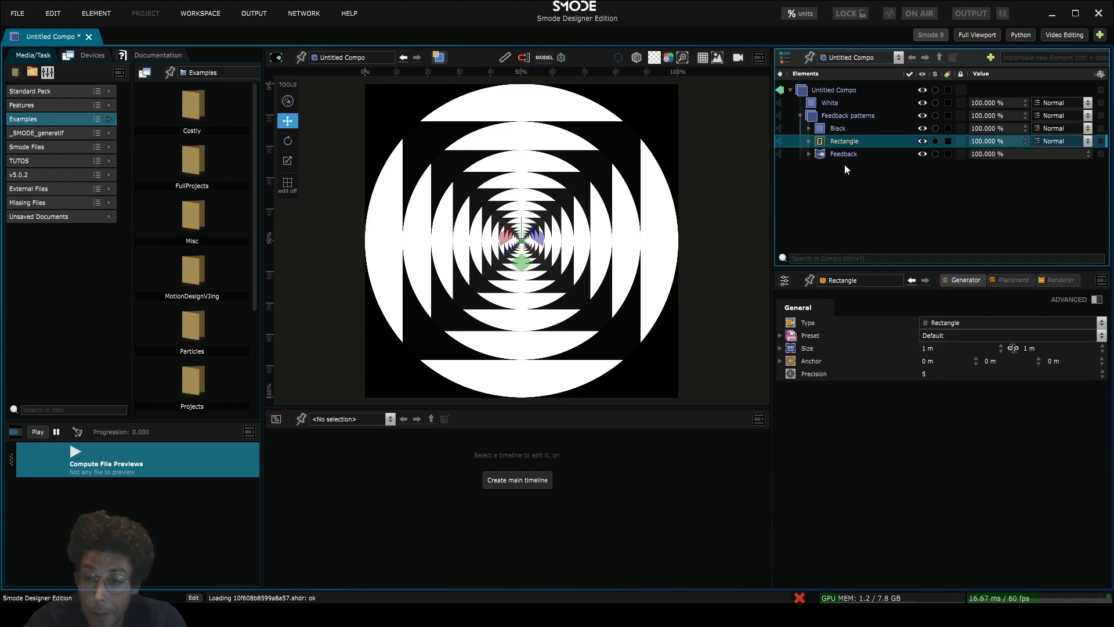
# - Show Feedback patterns in the 3D view and add a Perspective Camera to that composition
pyautogui.click(780, 116)
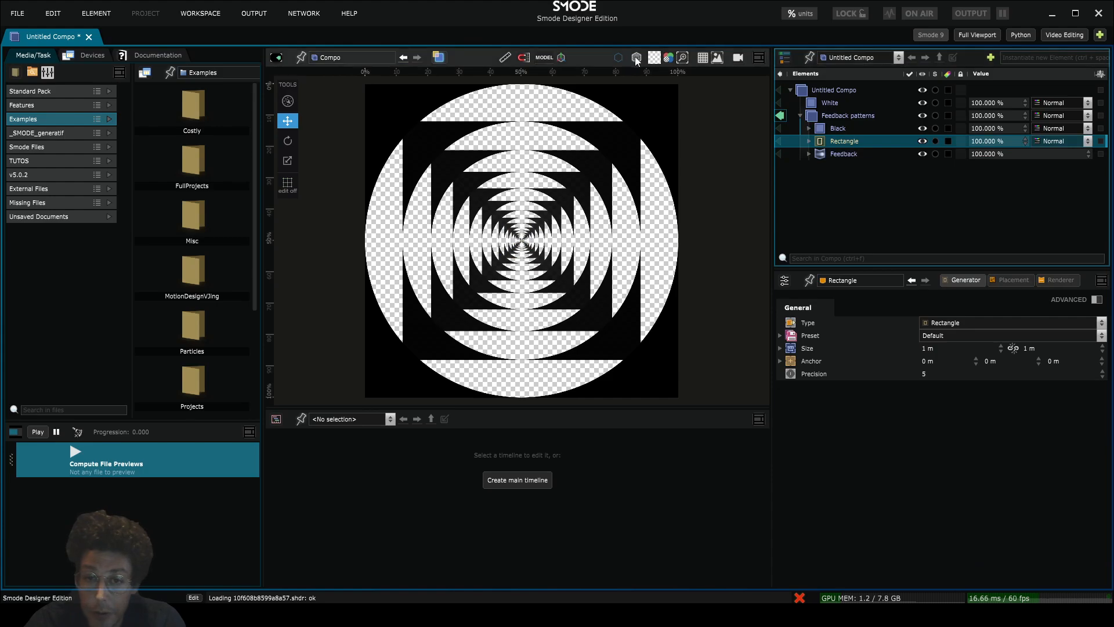
pyautogui.click(440, 58)
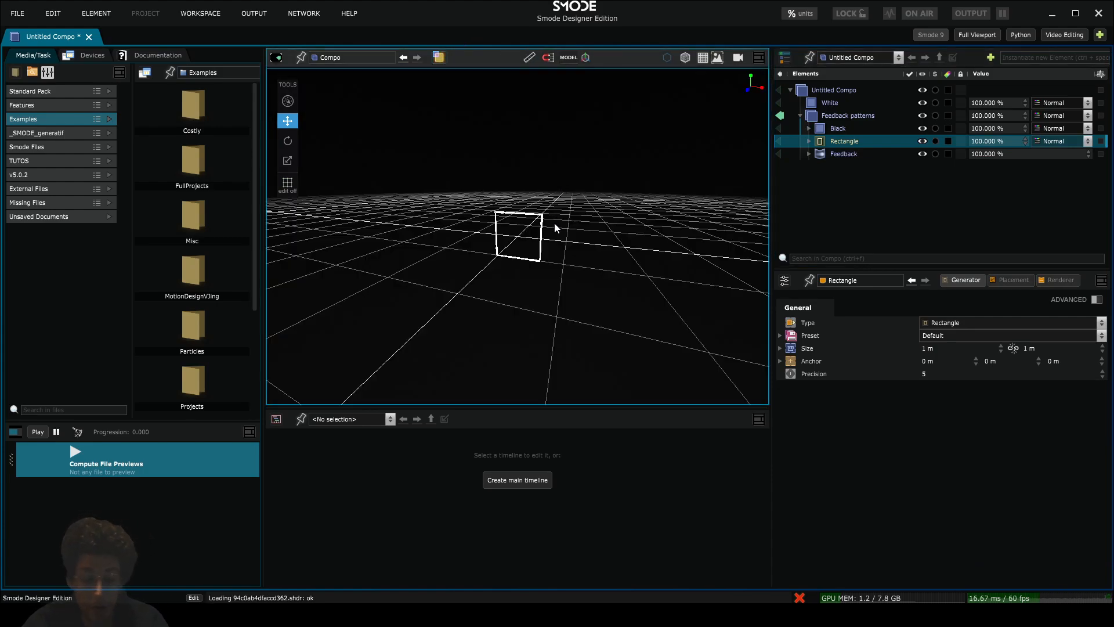
pyautogui.moveTo(550, 243); pyautogui.dragTo(511, 174)
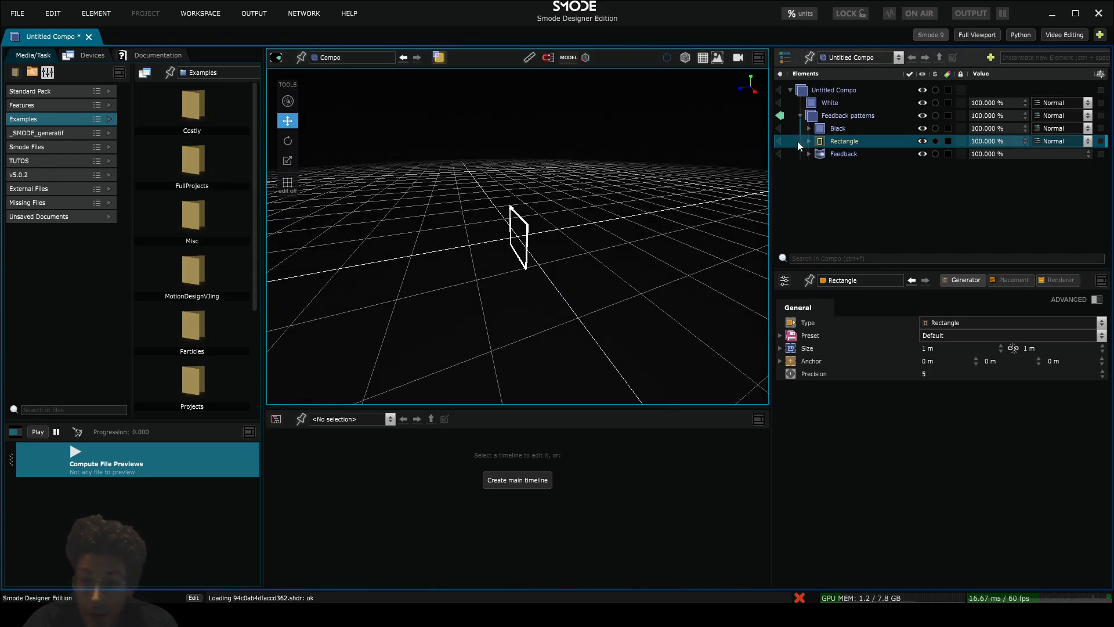
pyautogui.rightClick(823, 117)
pyautogui.moveTo(778, 174)
pyautogui.click(837, 175)
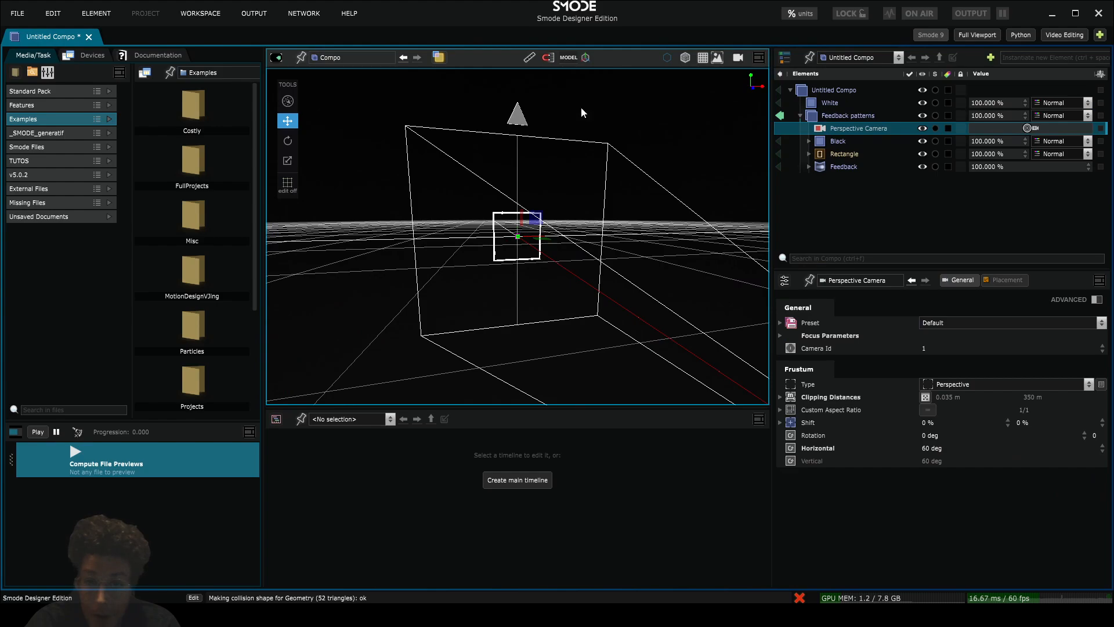
# - Return the viewport to the rendered 2D image of Feedback patterns and turn off the Feedback modifier
pyautogui.click(438, 53)
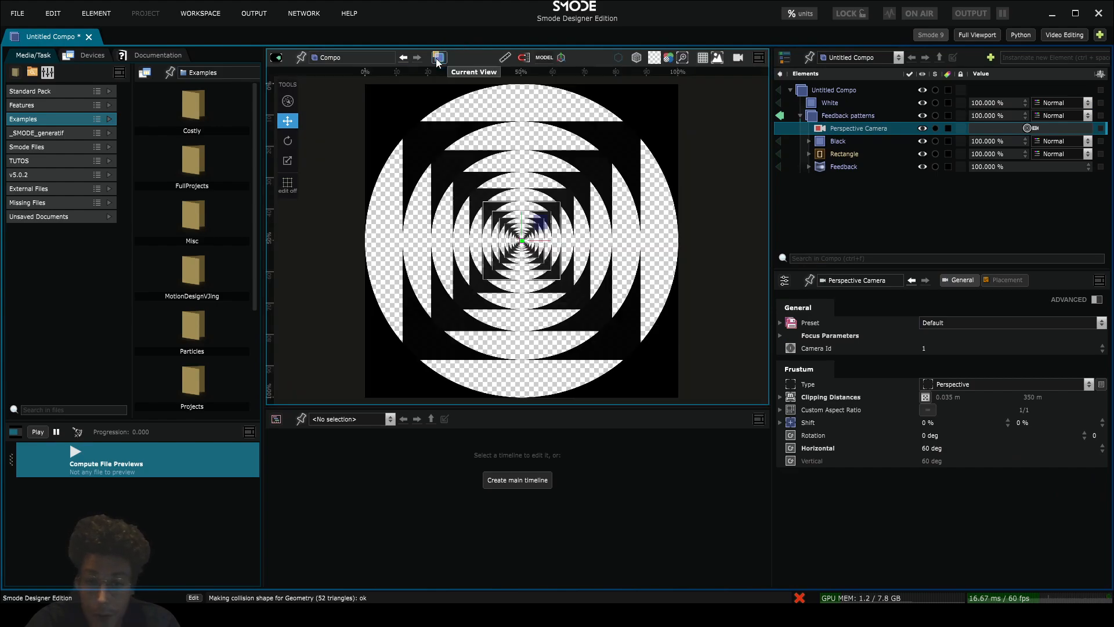
pyautogui.scroll(5, 552, 215)
pyautogui.scroll(-4, 552, 215)
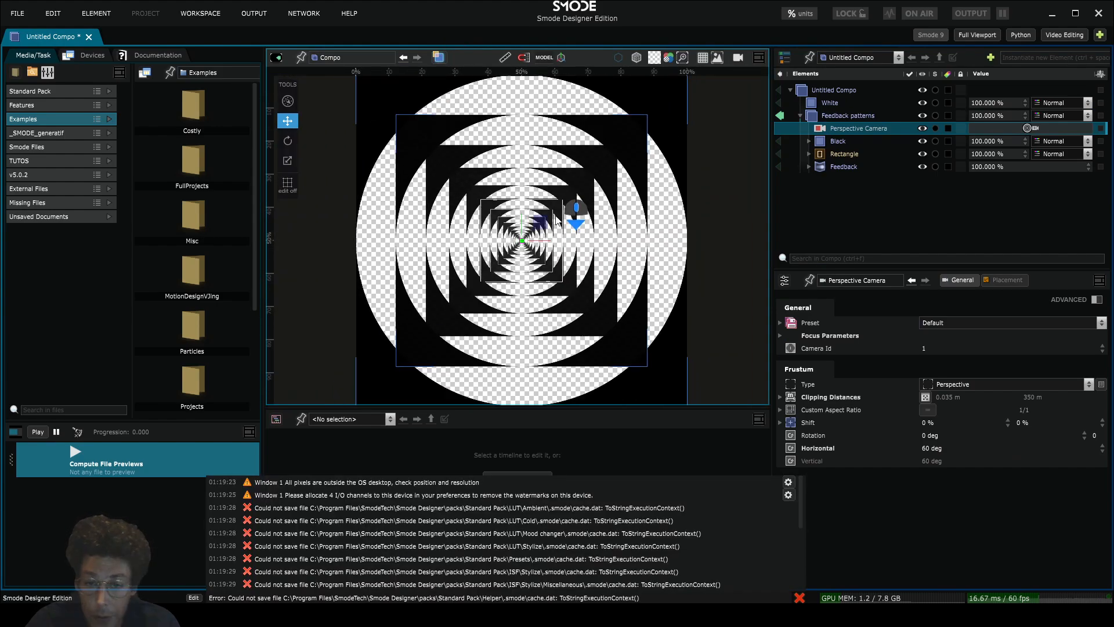
pyautogui.scroll(-1, 745, 146)
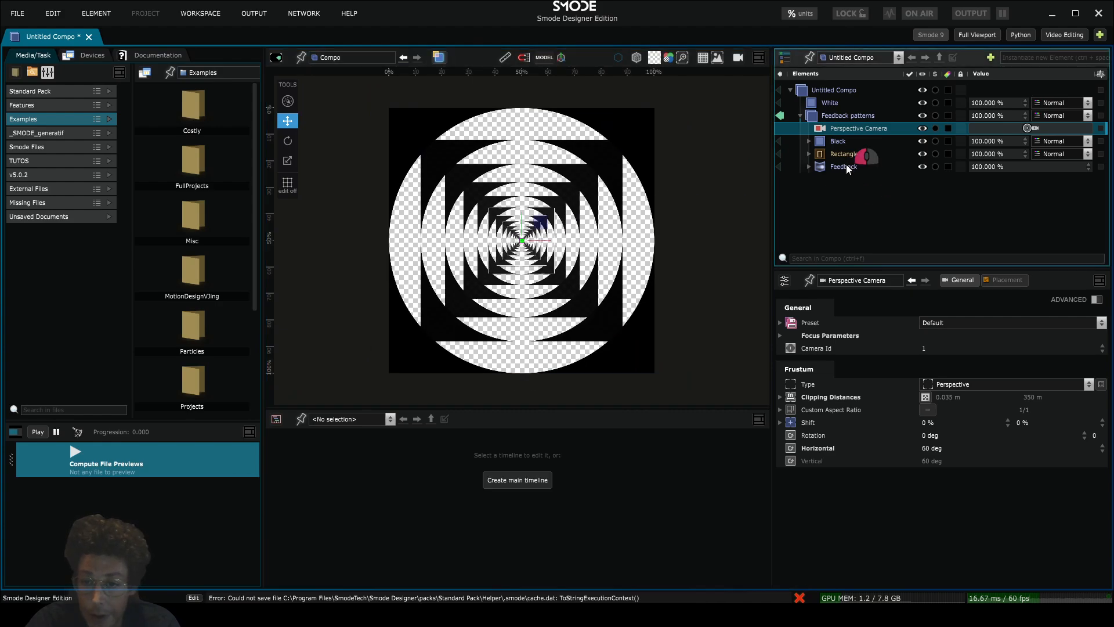
pyautogui.click(846, 166)
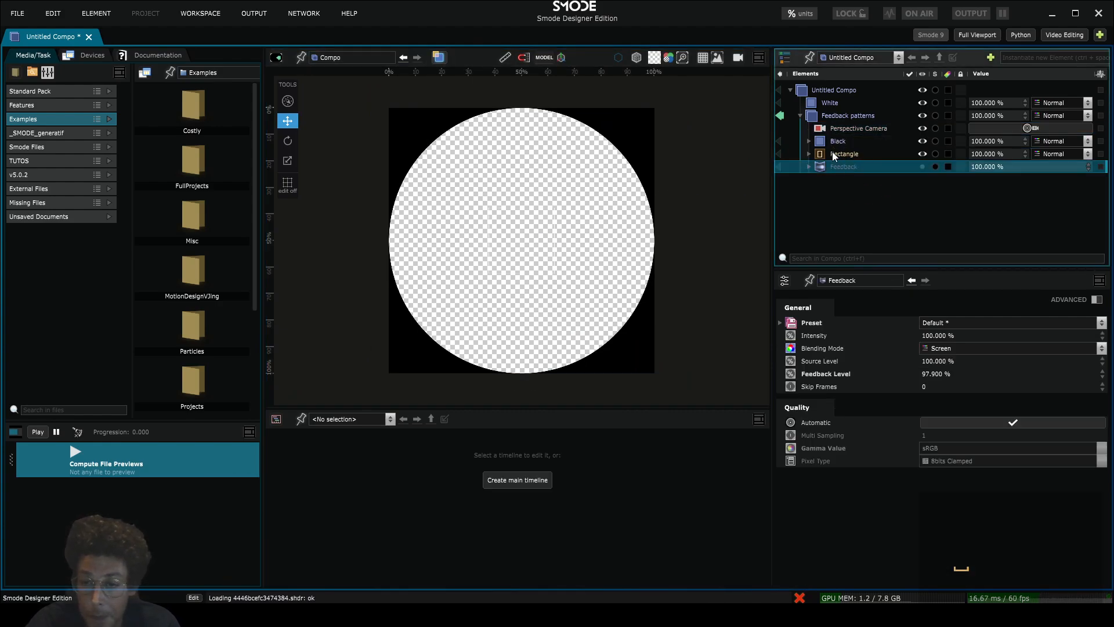
# - Link the Rectangle's width and height and enlarge its size to 3.47 m
pyautogui.click(833, 153)
pyautogui.click(1013, 348)
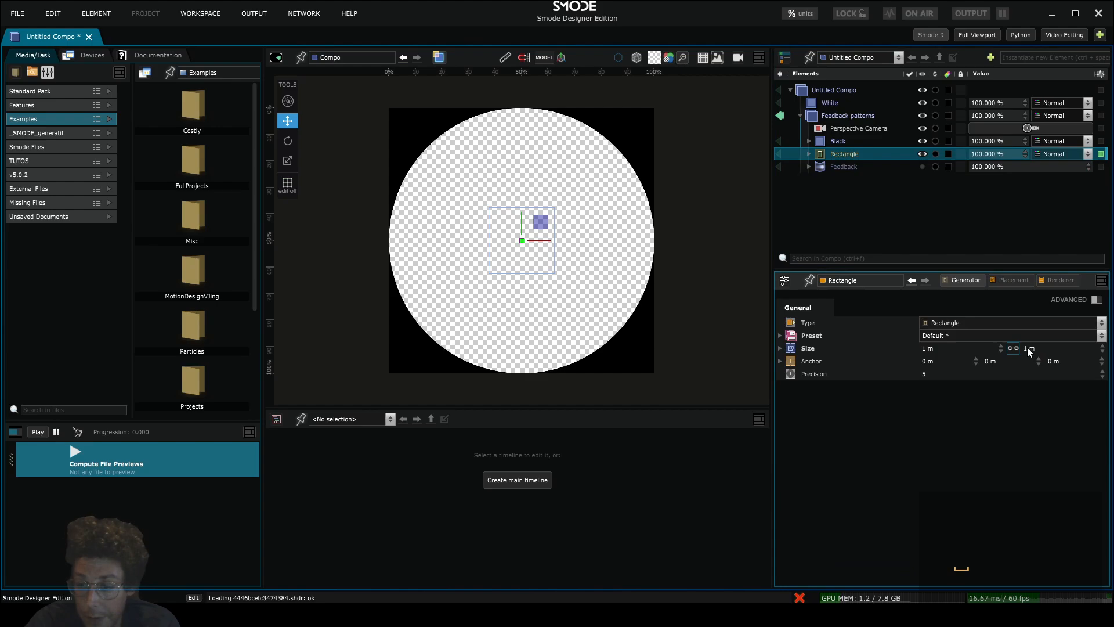
pyautogui.moveTo(1030, 350); pyautogui.dragTo(1042, 197)
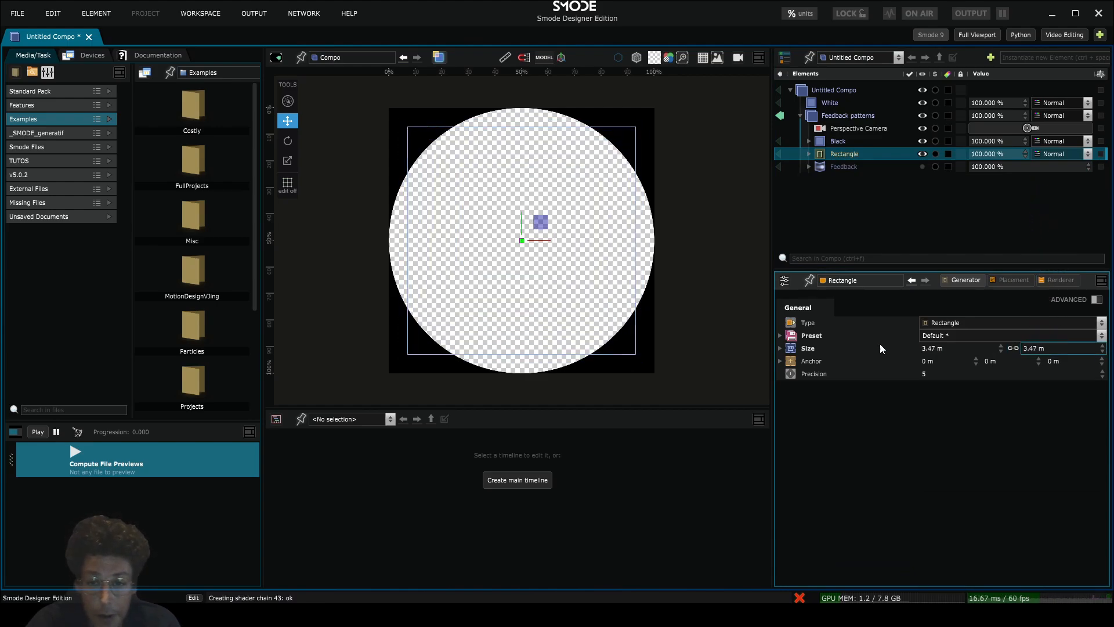
pyautogui.scroll(3, 702, 261)
pyautogui.scroll(3, 638, 174)
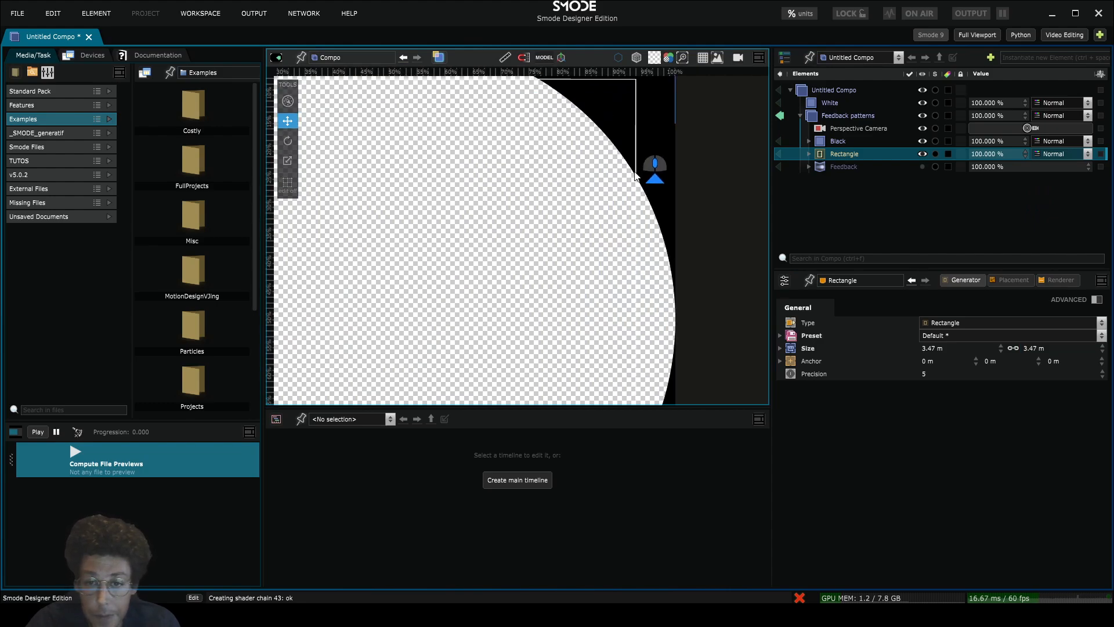
pyautogui.scroll(-2, 630, 151)
pyautogui.scroll(-2, 630, 151)
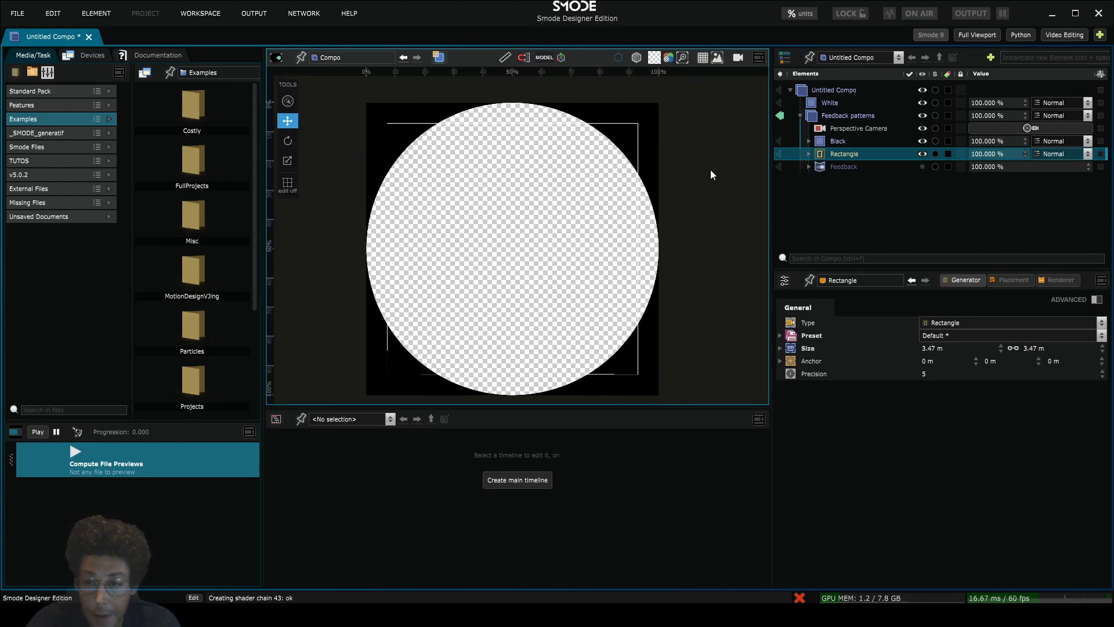
# - Add a Ball Points renderer to the Rectangle and delete its Default Lines renderer
pyautogui.rightClick(820, 153)
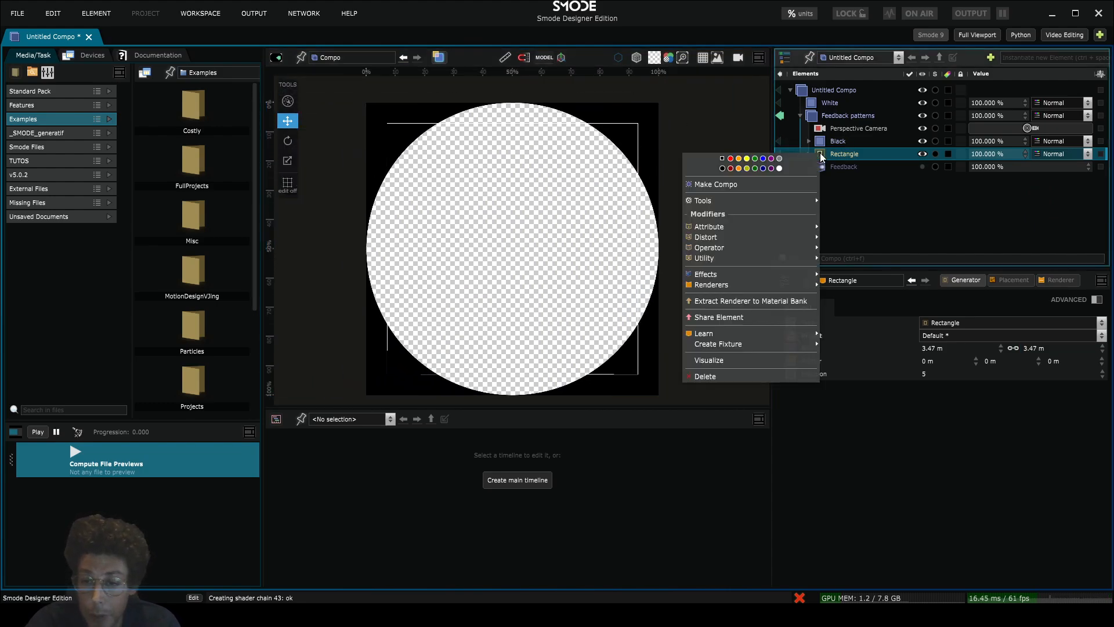
pyautogui.moveTo(756, 282)
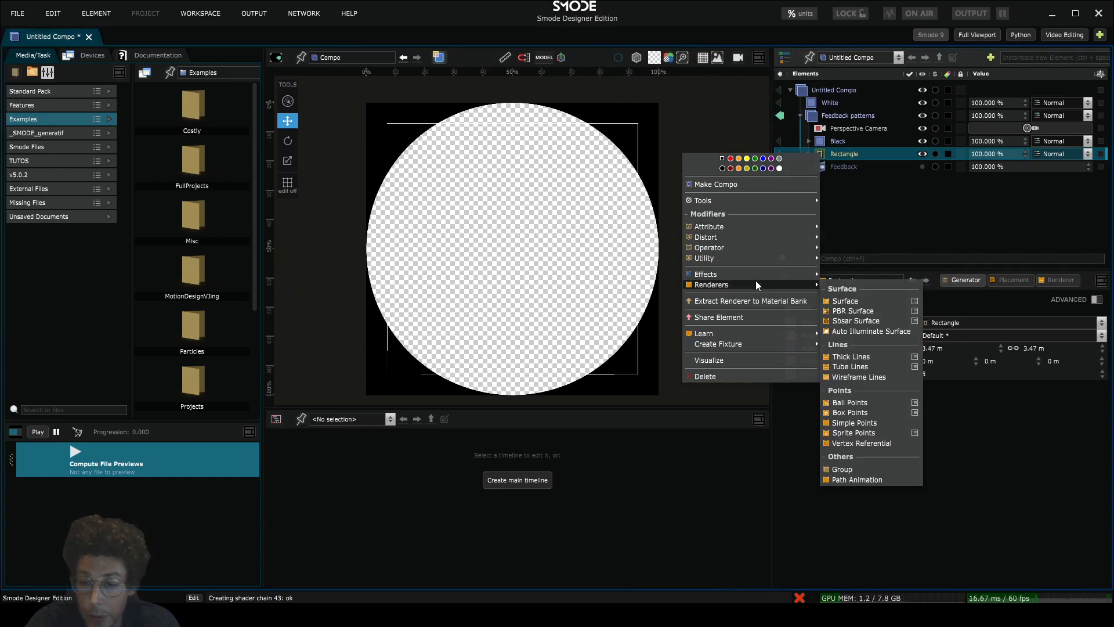
pyautogui.click(857, 404)
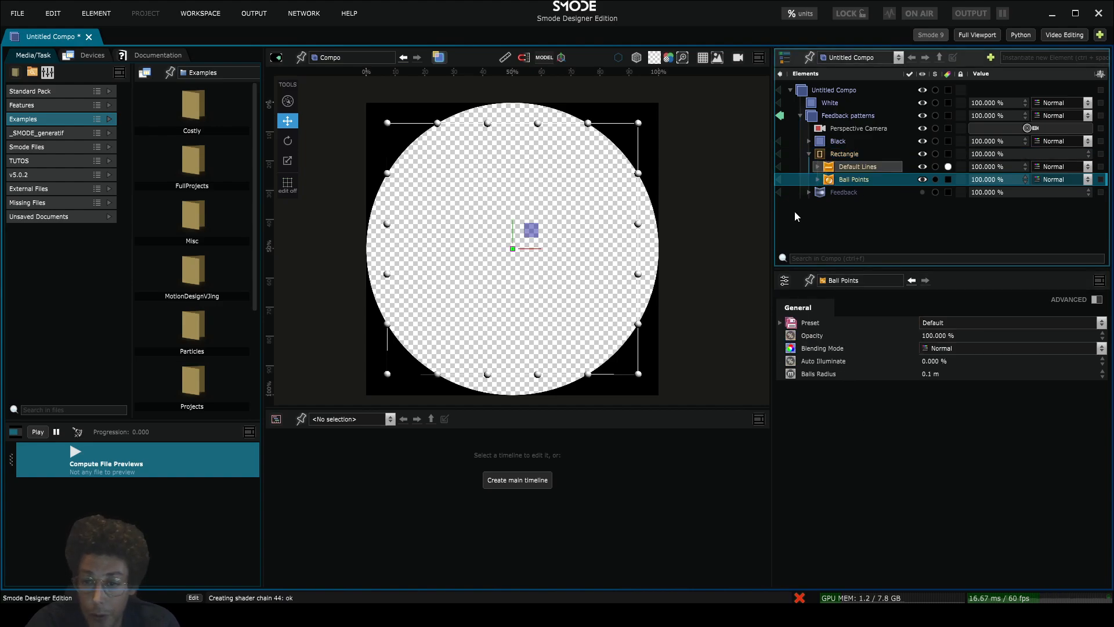
pyautogui.click(835, 166)
pyautogui.press('Delete')
pyautogui.press('Return')
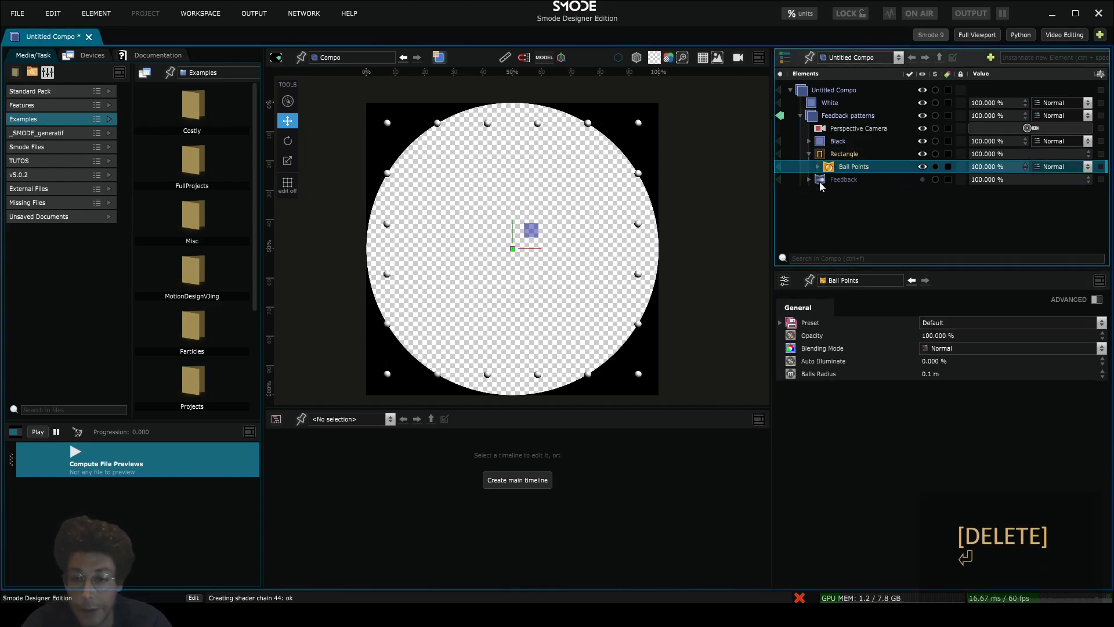
# - Set the Ball Points radius to 0.71 m and reduce the Rectangle's linked size to 3.31038 m
pyautogui.moveTo(932, 378); pyautogui.dragTo(953, 331)
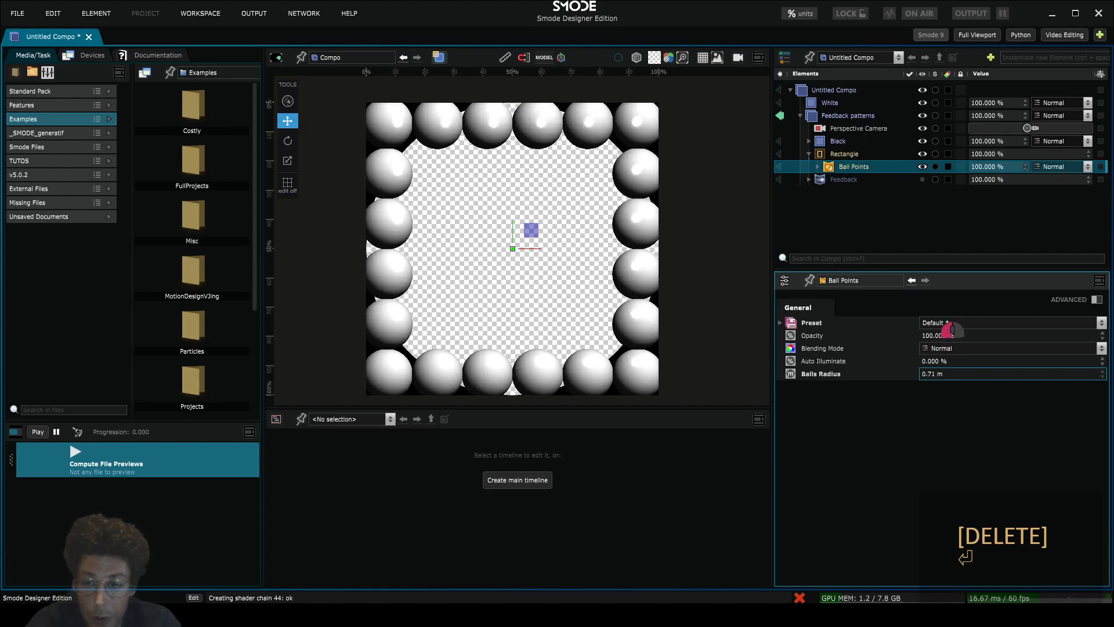
pyautogui.click(834, 153)
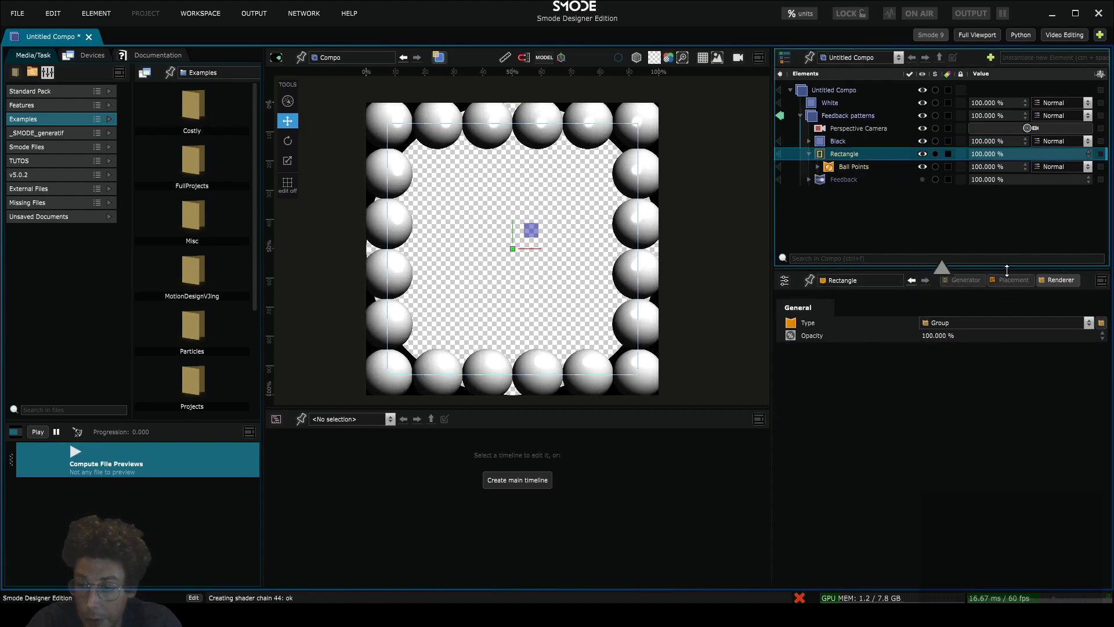
pyautogui.click(971, 280)
pyautogui.moveTo(1033, 348)
pyautogui.mouseDown()
pyautogui.moveTo(1057, 337)
pyautogui.moveTo(1054, 465)
pyautogui.moveTo(1053, 381)
pyautogui.moveTo(1044, 401)
pyautogui.moveTo(1032, 360)
pyautogui.mouseUp()
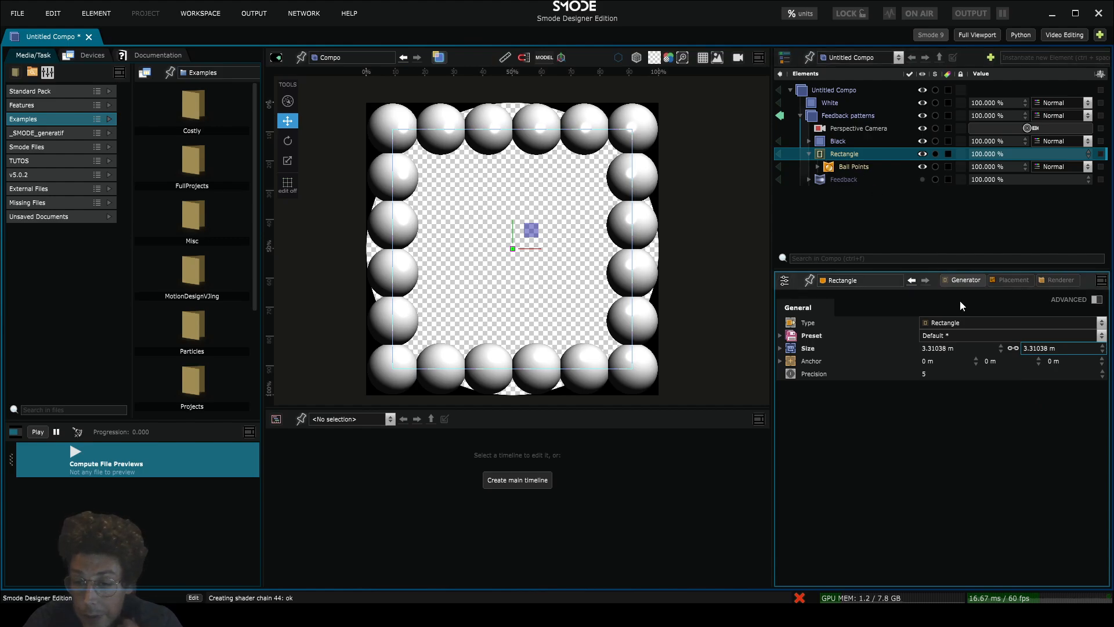
# - Set the Rectangle generator's Precision to 2
pyautogui.click(932, 374)
pyautogui.write('2')
pyautogui.press('Return')
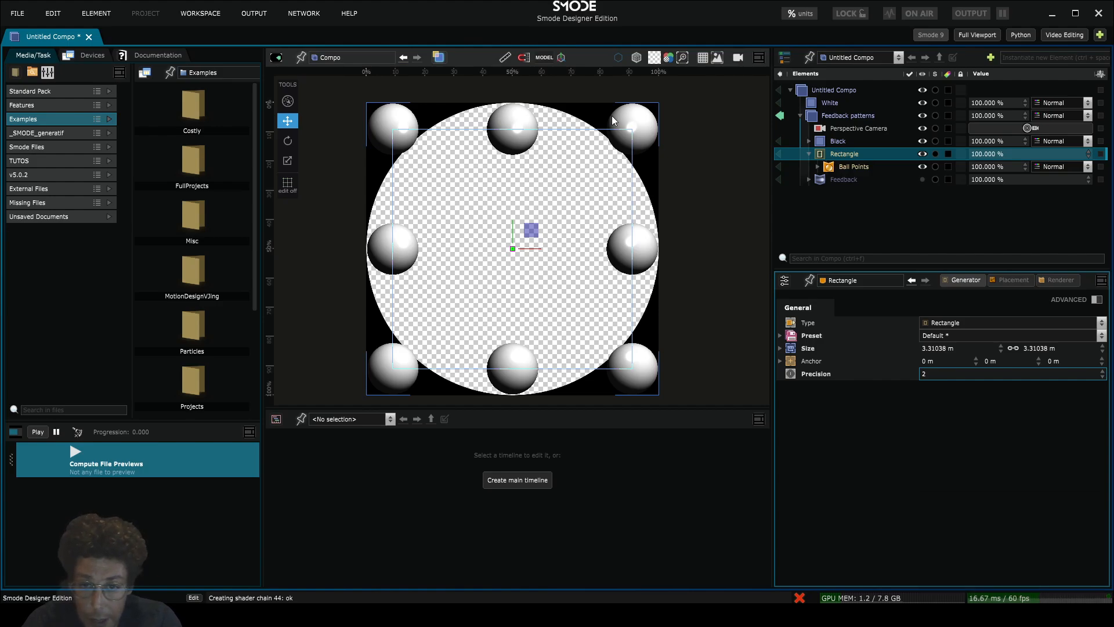
# - Try a Tube Lines renderer on the Rectangle, then delete it
pyautogui.rightClick(824, 153)
pyautogui.moveTo(748, 269)
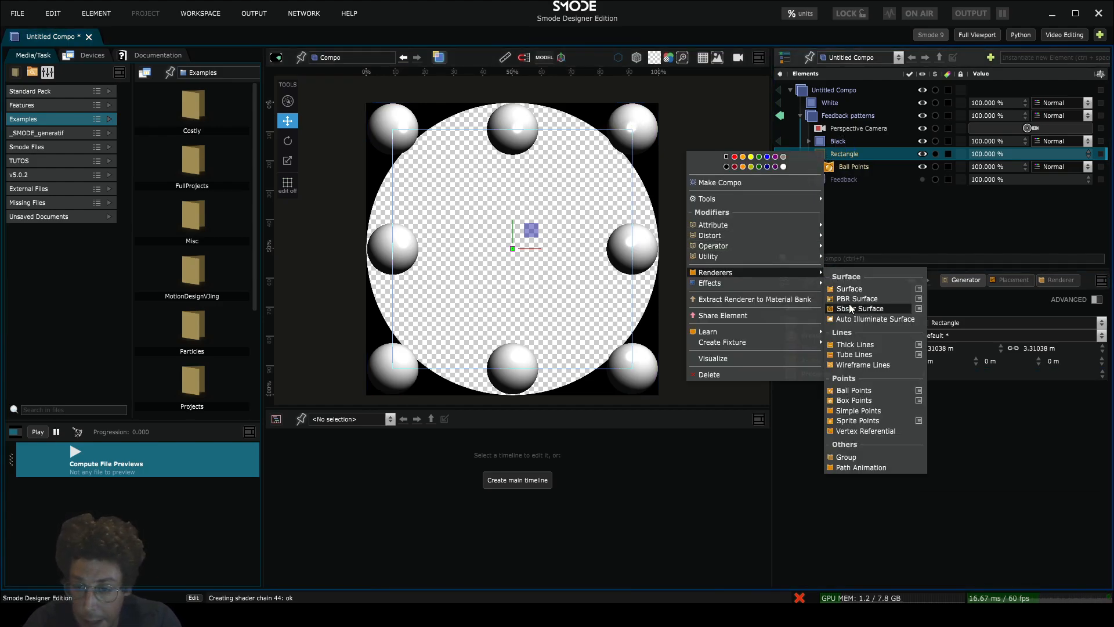
pyautogui.click(864, 354)
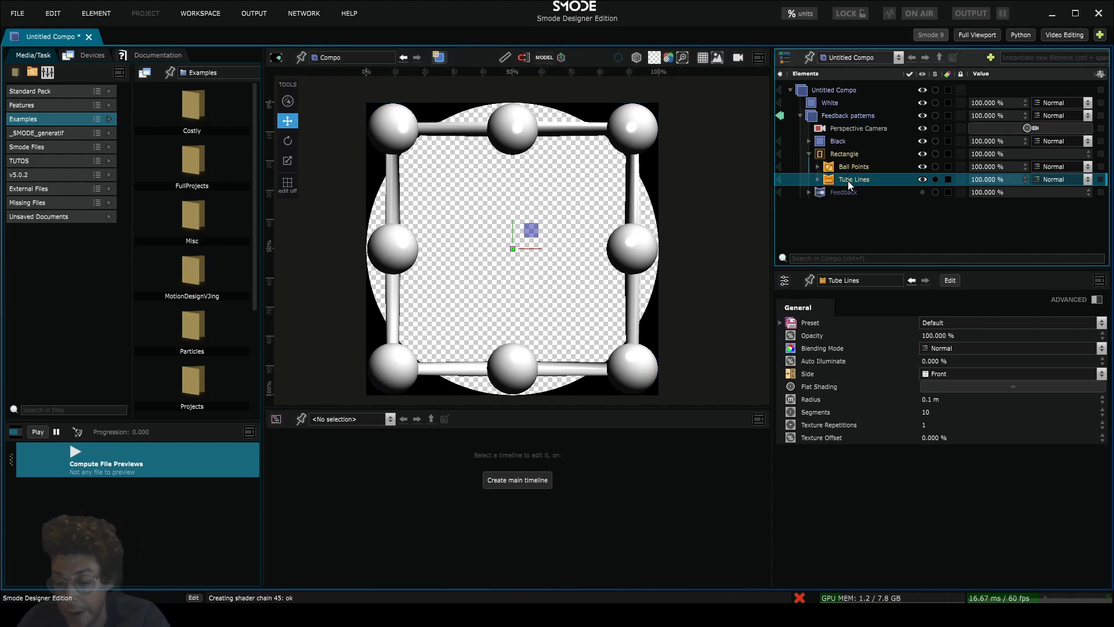
pyautogui.press('Delete')
pyautogui.press('Return')
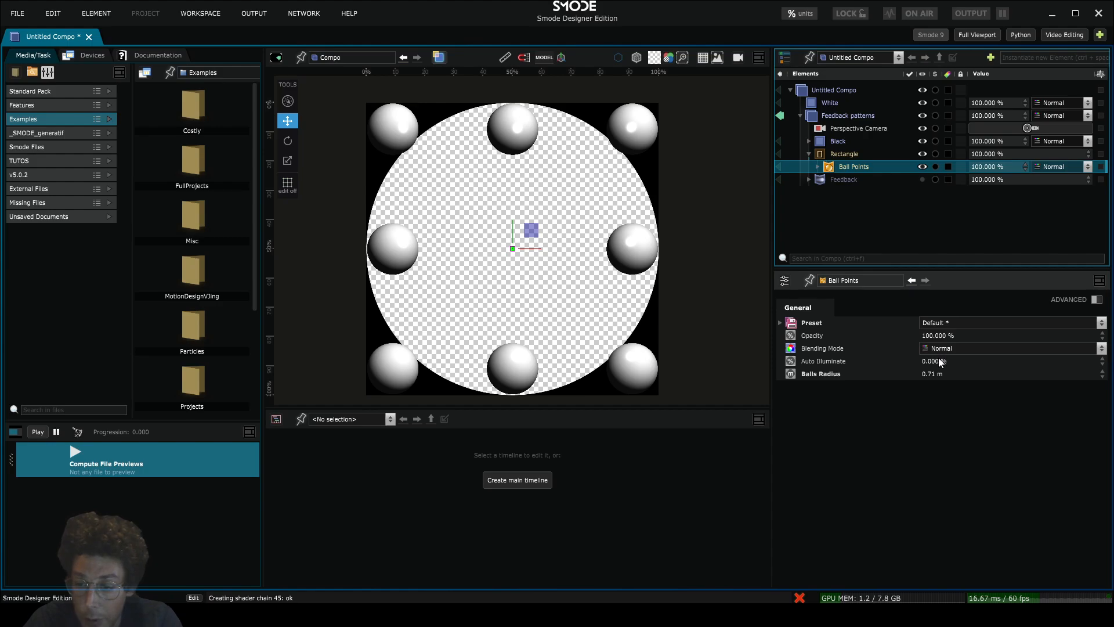
# - Set the Ball Points' Auto Illuminate to 100 % and add a Colorize Function modifier to the Rectangle
pyautogui.moveTo(938, 362); pyautogui.dragTo(1022, 54)
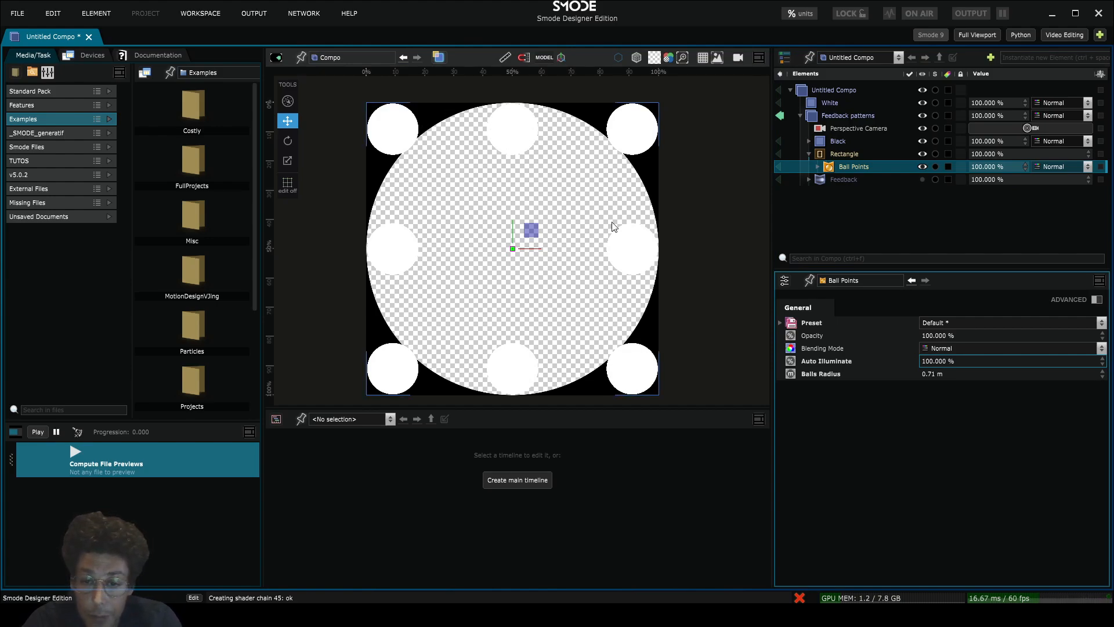
pyautogui.rightClick(852, 156)
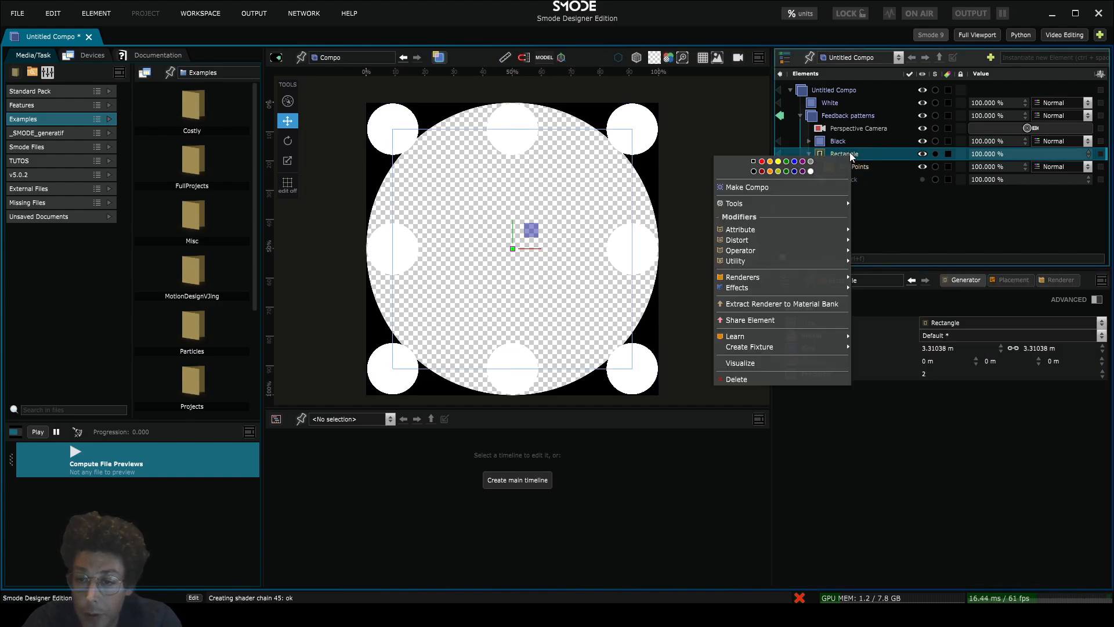
pyautogui.moveTo(774, 234)
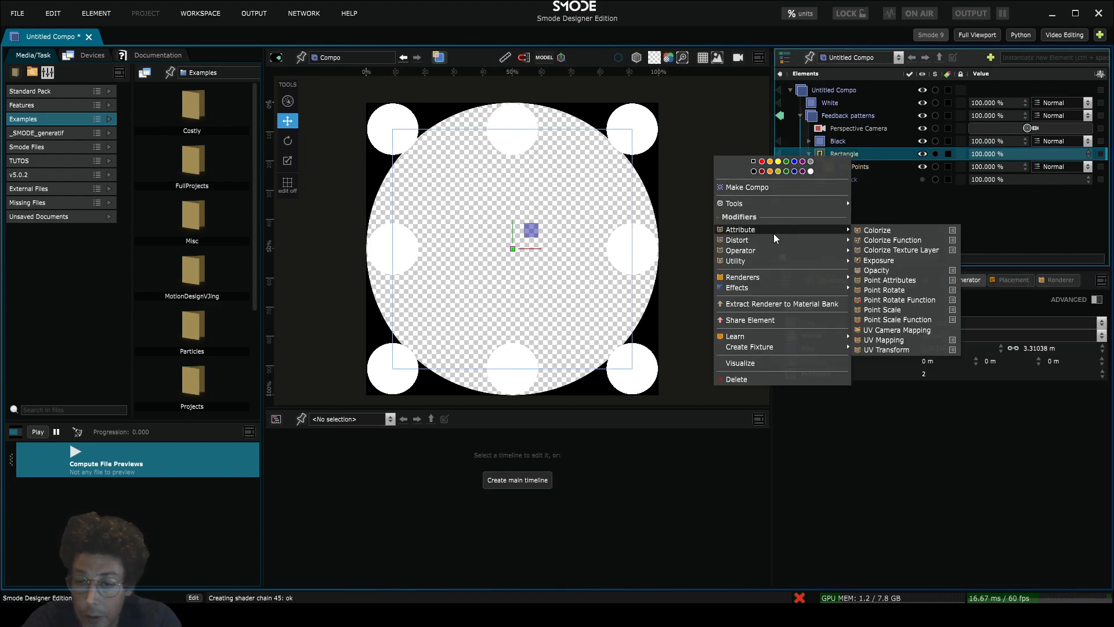
pyautogui.click(882, 246)
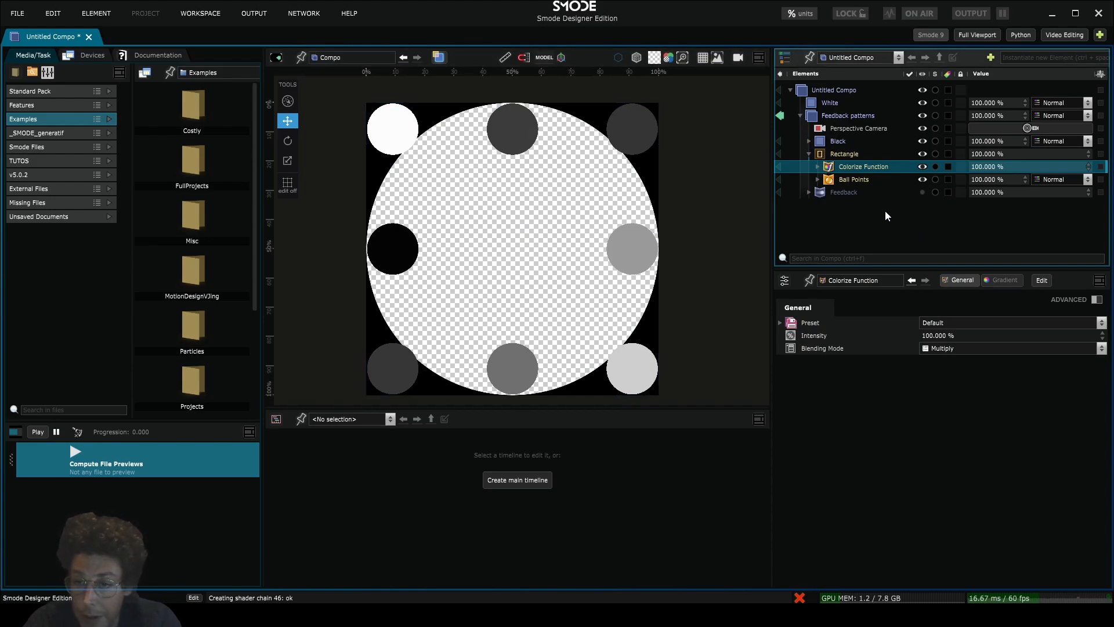
# - Try a red End Color in the Colorize Function's Tritone gradient, then return it to white (FFFFFF)
pyautogui.click(817, 167)
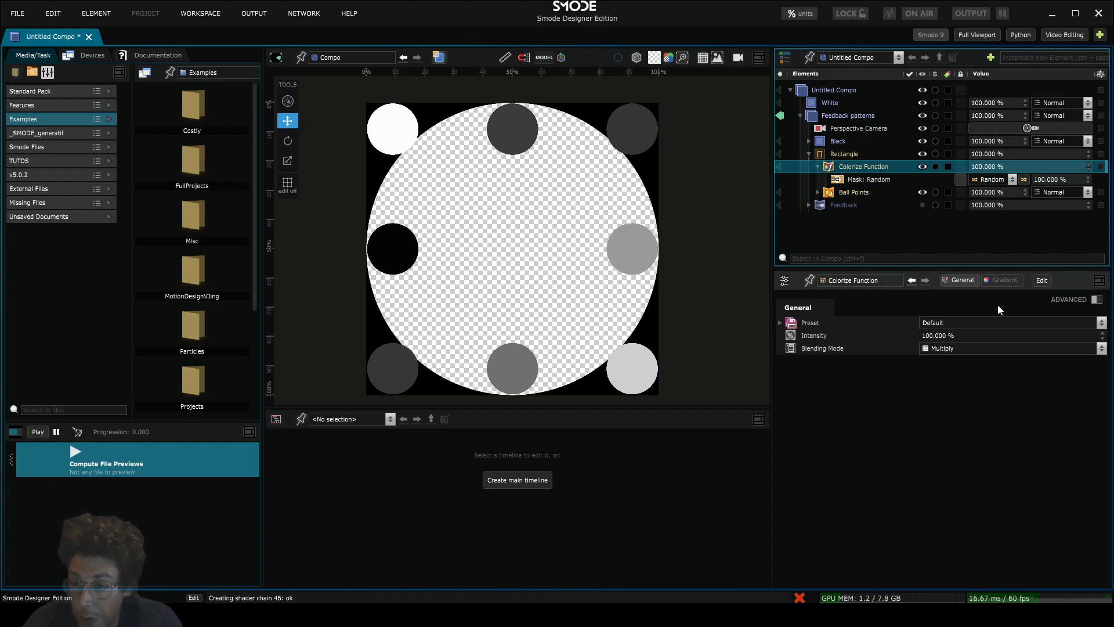
pyautogui.click(1001, 280)
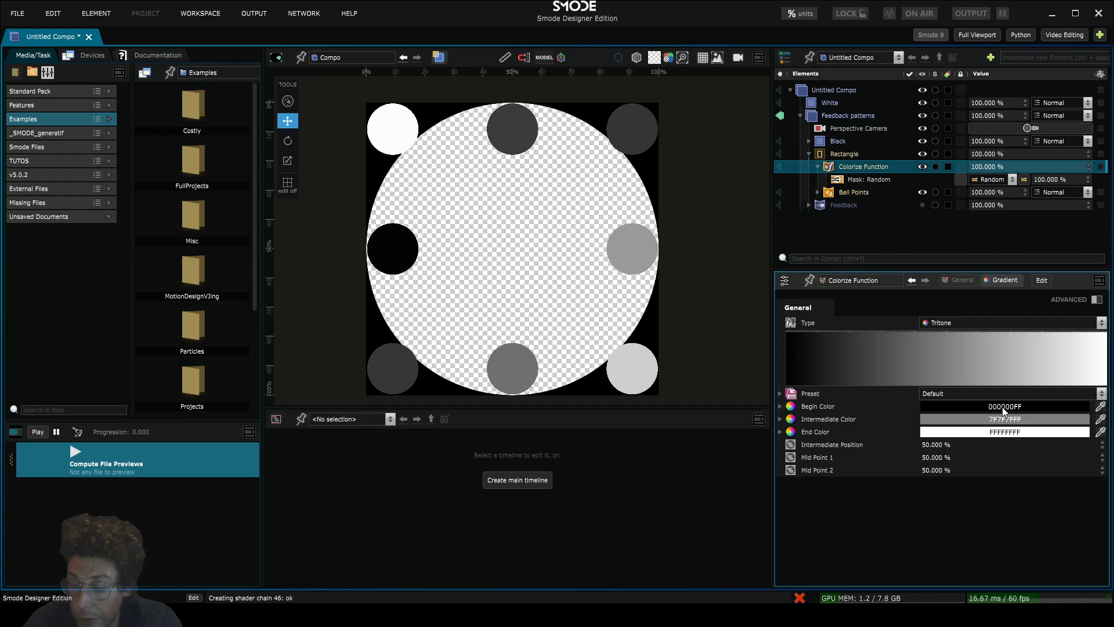
pyautogui.click(1009, 437)
pyautogui.click(1040, 443)
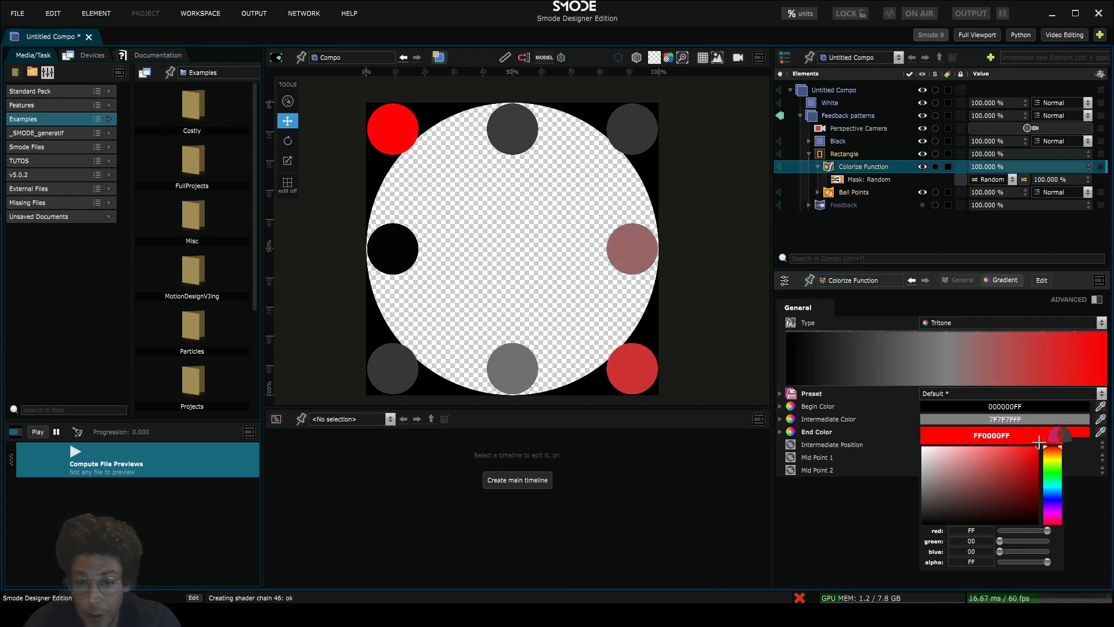
pyautogui.moveTo(1039, 443); pyautogui.dragTo(923, 447)
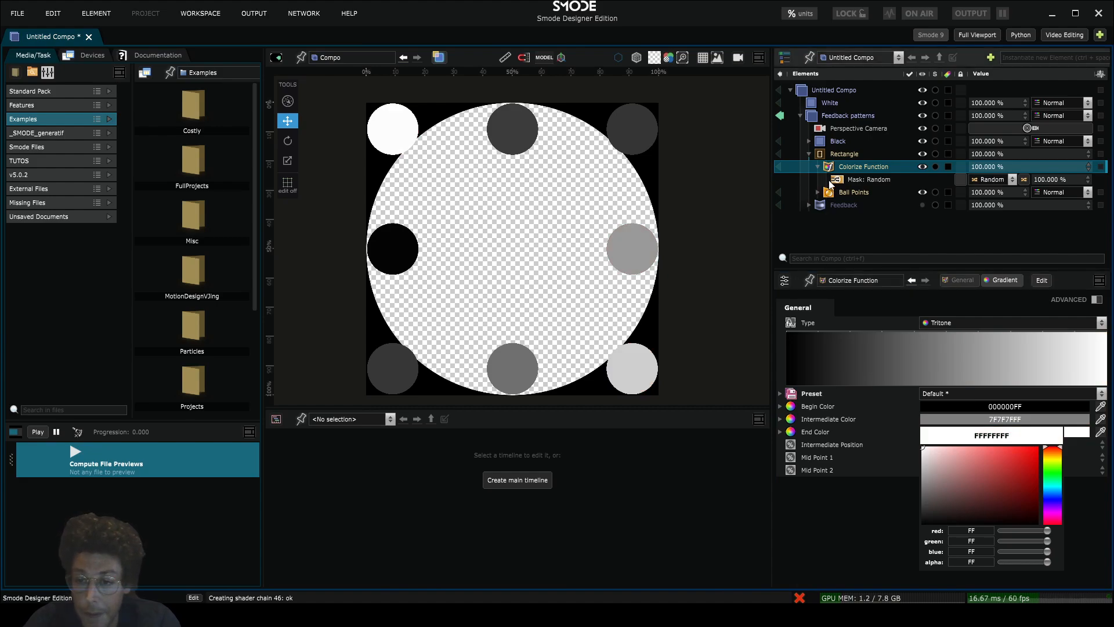
# - Set the mask type of the Rectangle's Colorize Function to Function
pyautogui.click(846, 181)
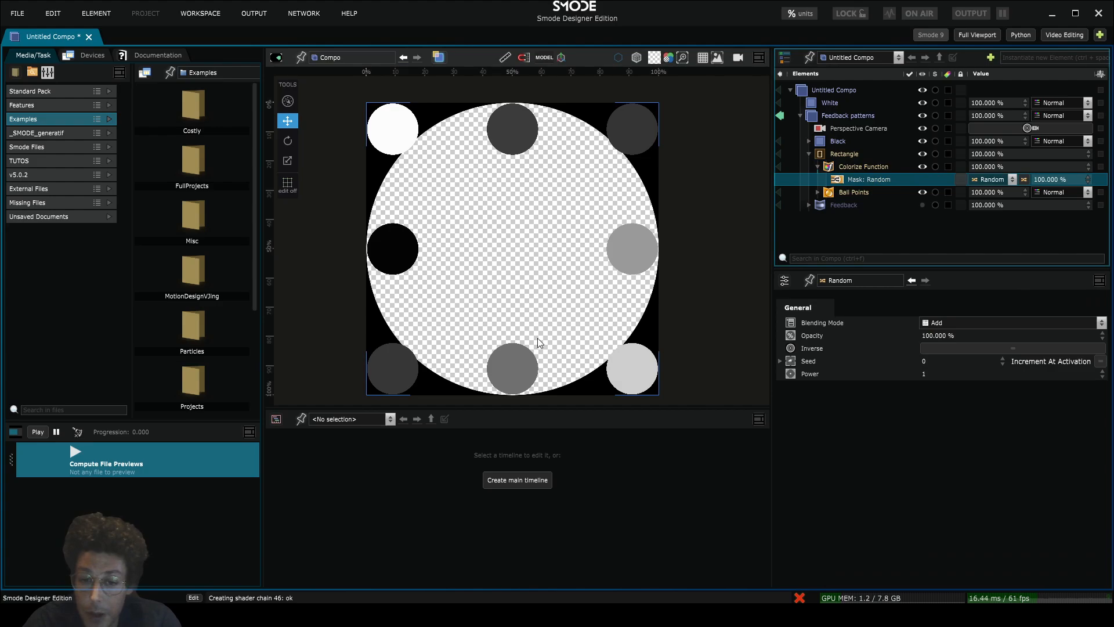
pyautogui.click(835, 165)
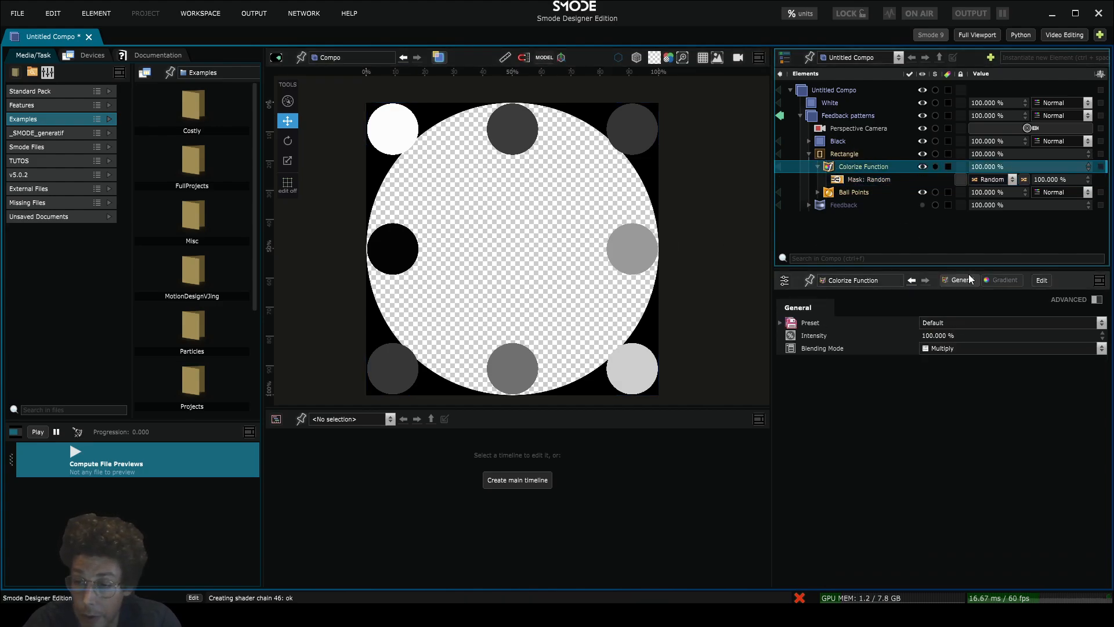
pyautogui.click(991, 280)
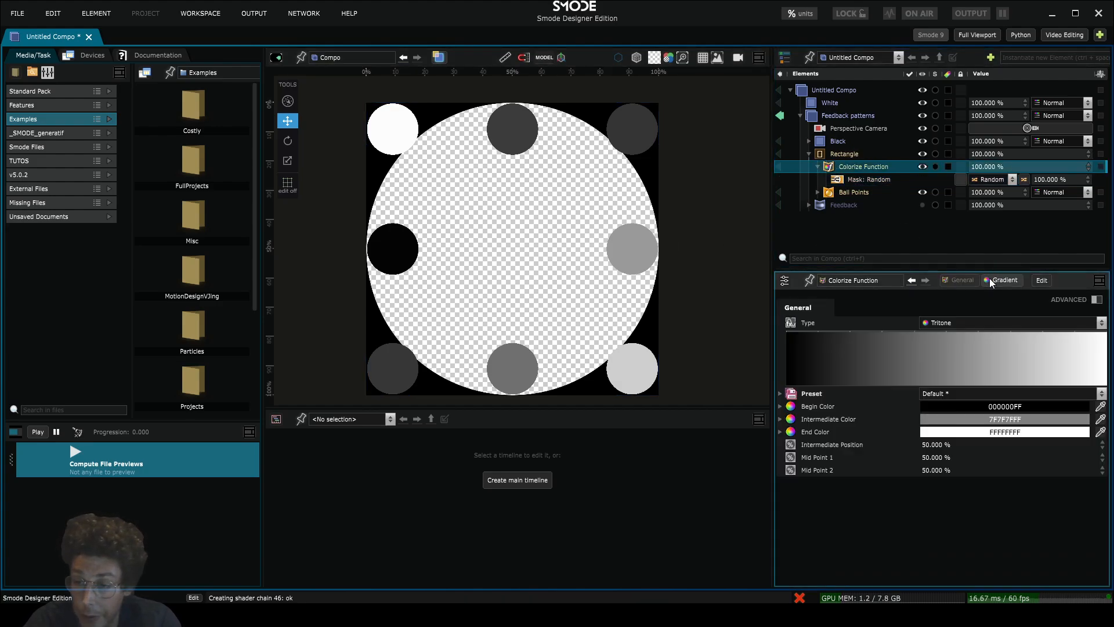
pyautogui.click(859, 182)
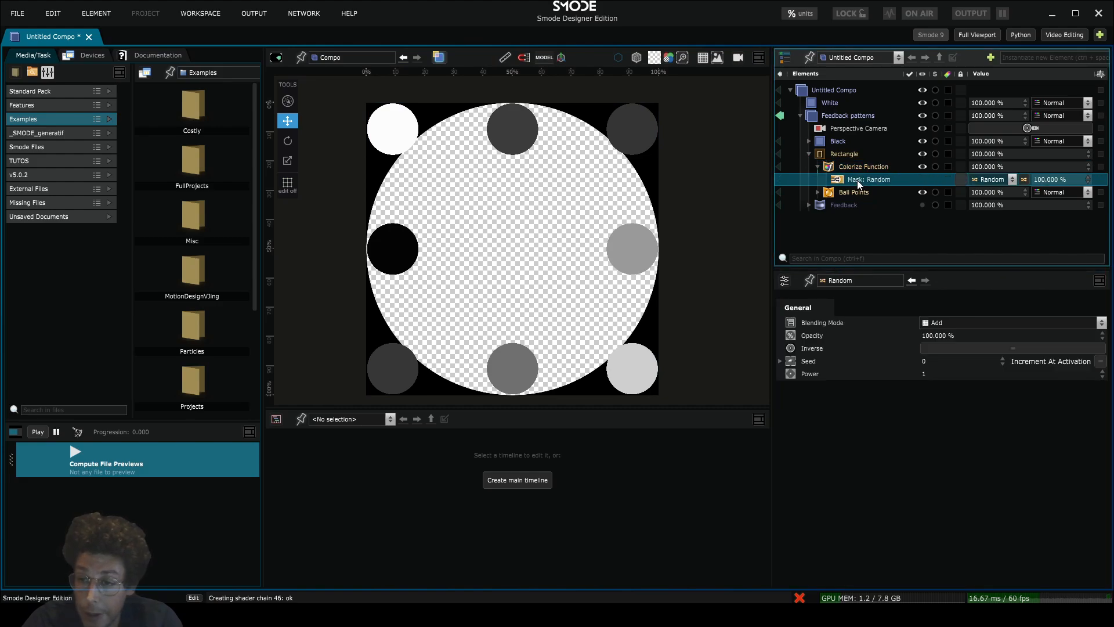
pyautogui.click(987, 180)
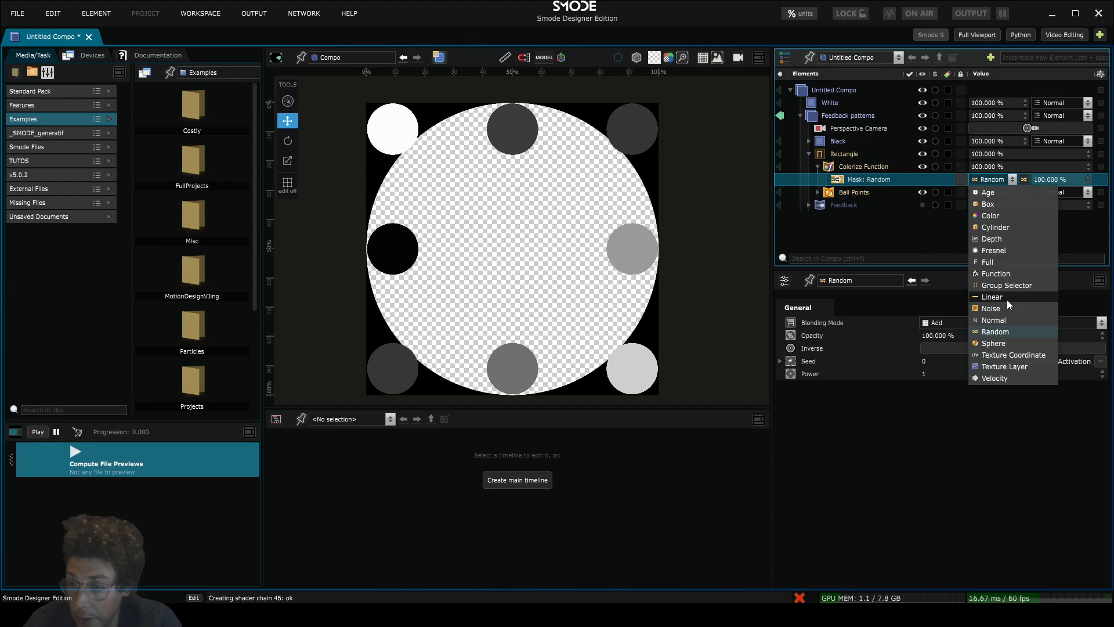
pyautogui.click(850, 178)
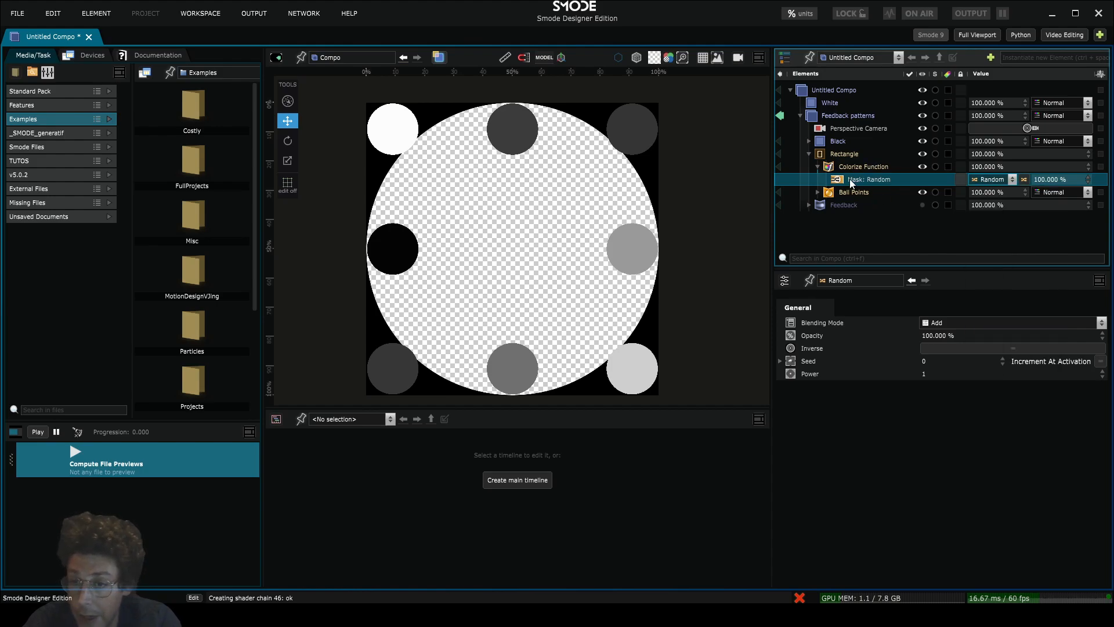
pyautogui.click(995, 181)
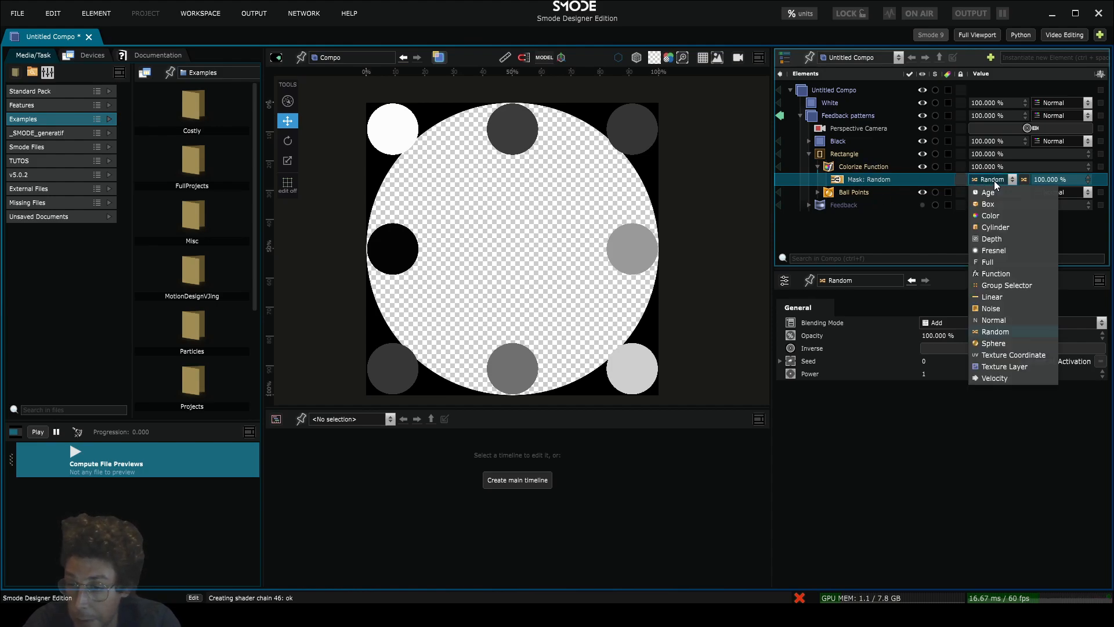
pyautogui.click(989, 274)
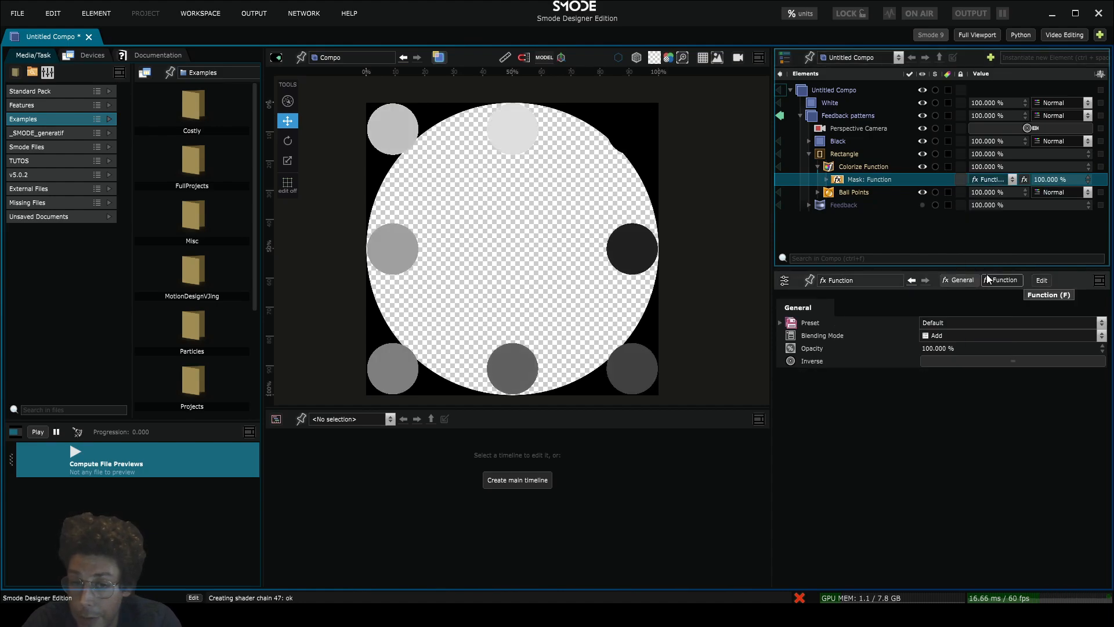
# - Expand the Function mask to check its Texture Coordinate input and set the function's shape type to Square
pyautogui.click(827, 179)
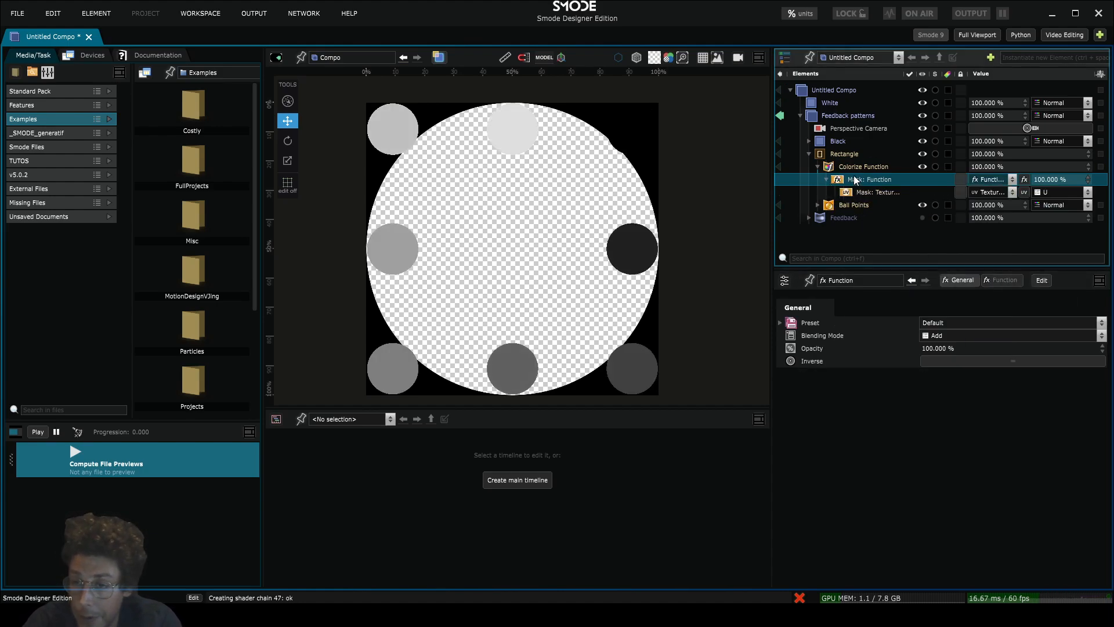
pyautogui.click(999, 280)
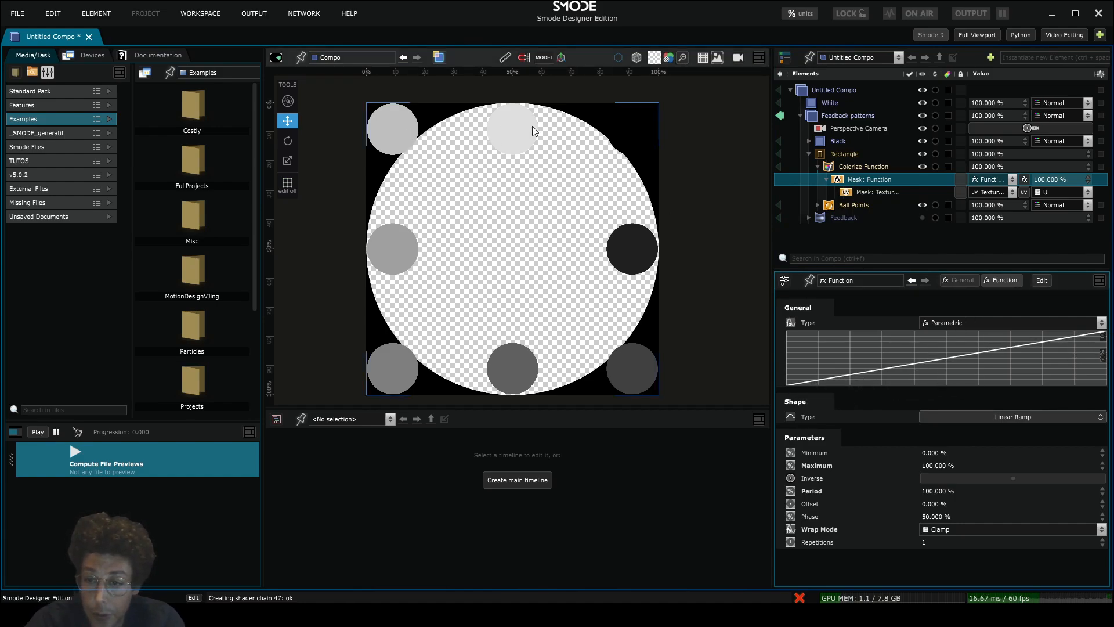
pyautogui.click(857, 193)
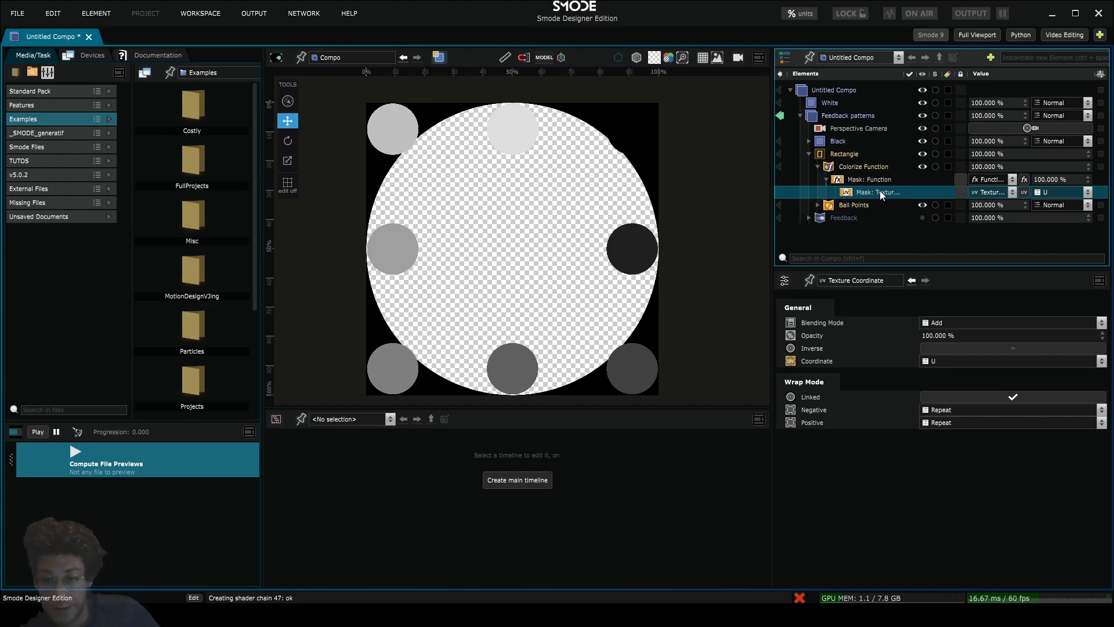
pyautogui.click(837, 155)
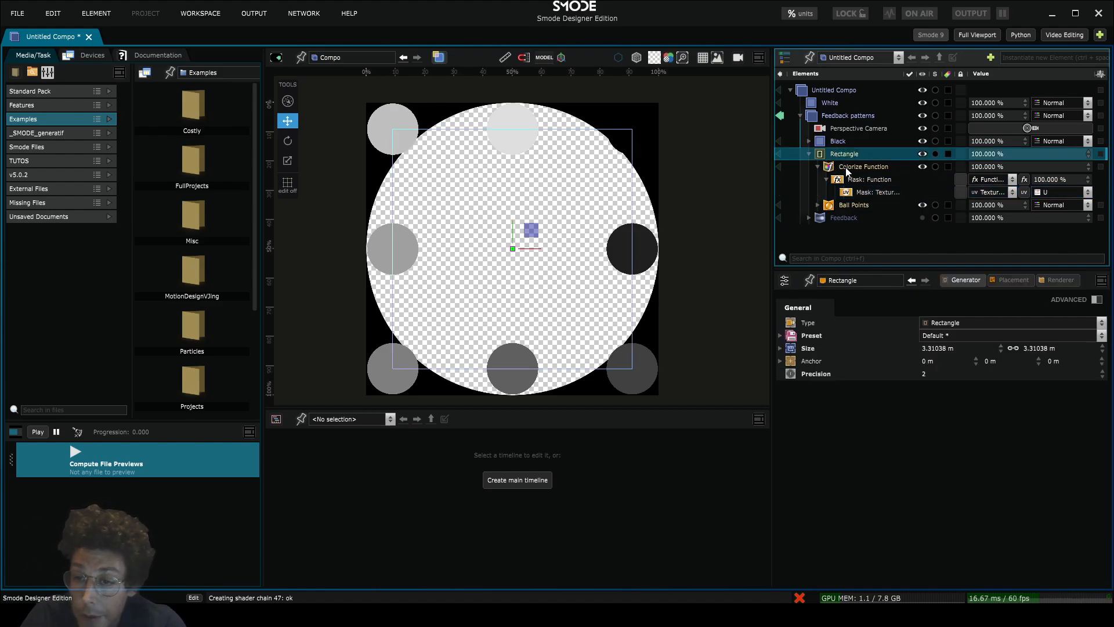
pyautogui.click(846, 169)
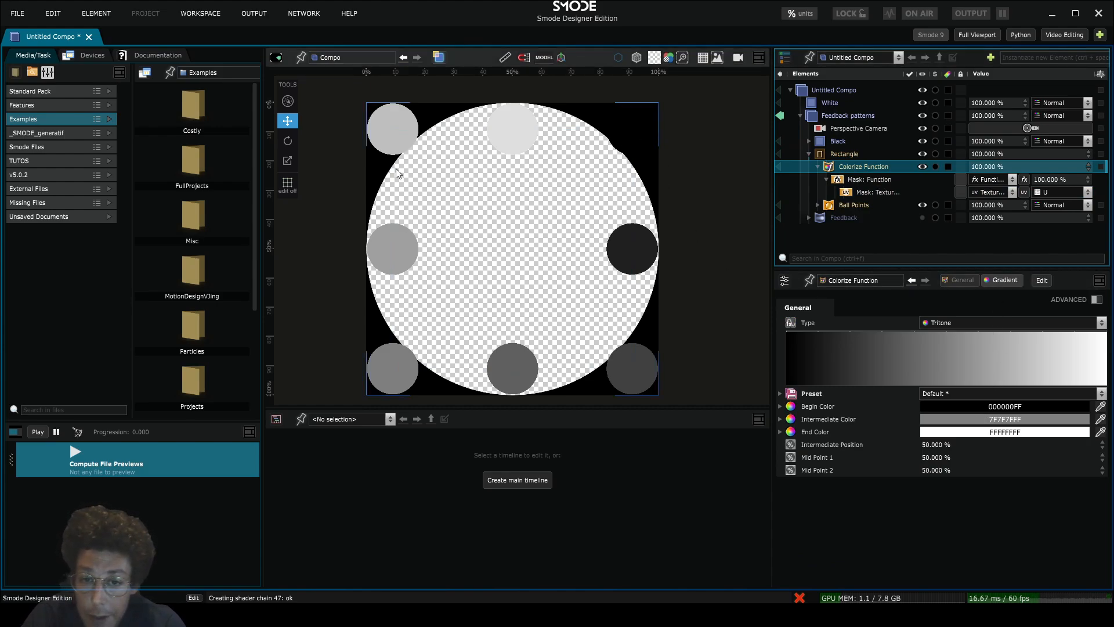
pyautogui.click(869, 179)
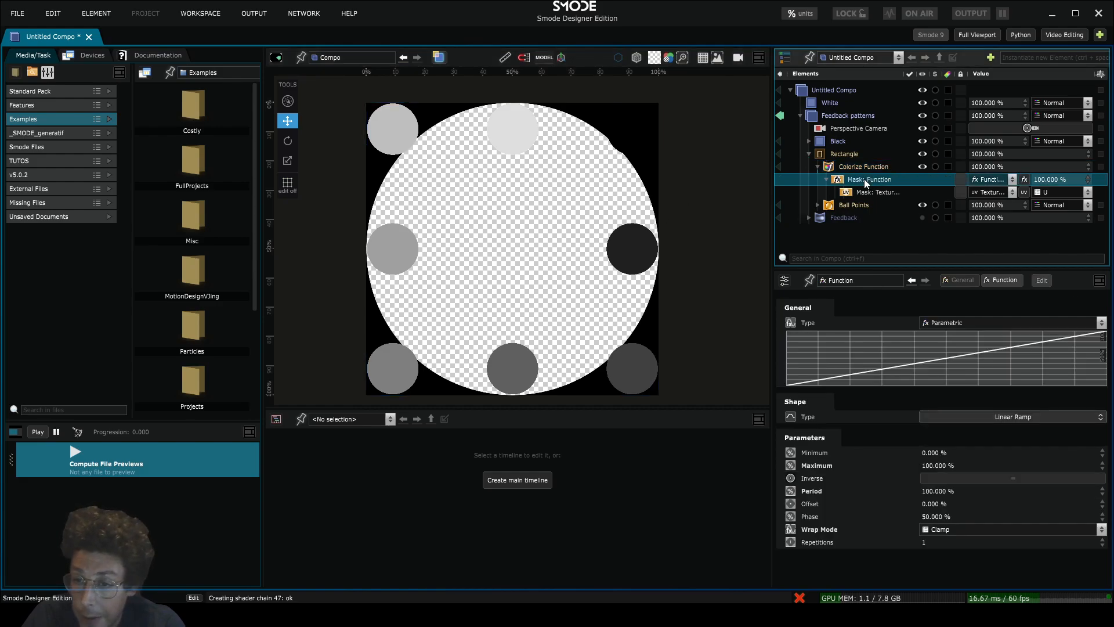
pyautogui.click(970, 419)
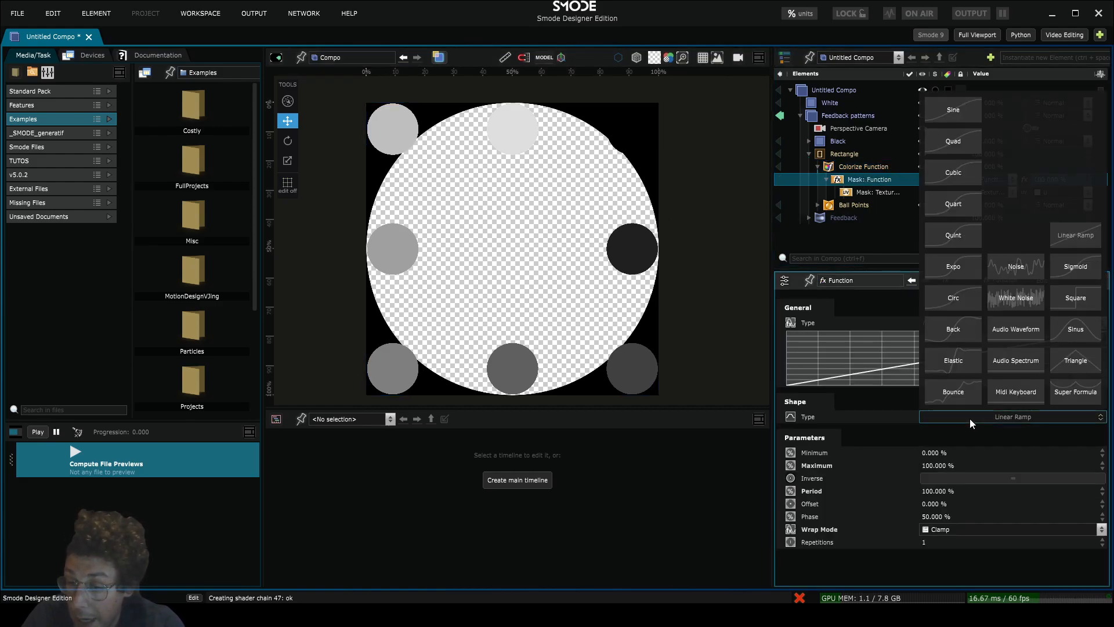
pyautogui.click(1086, 302)
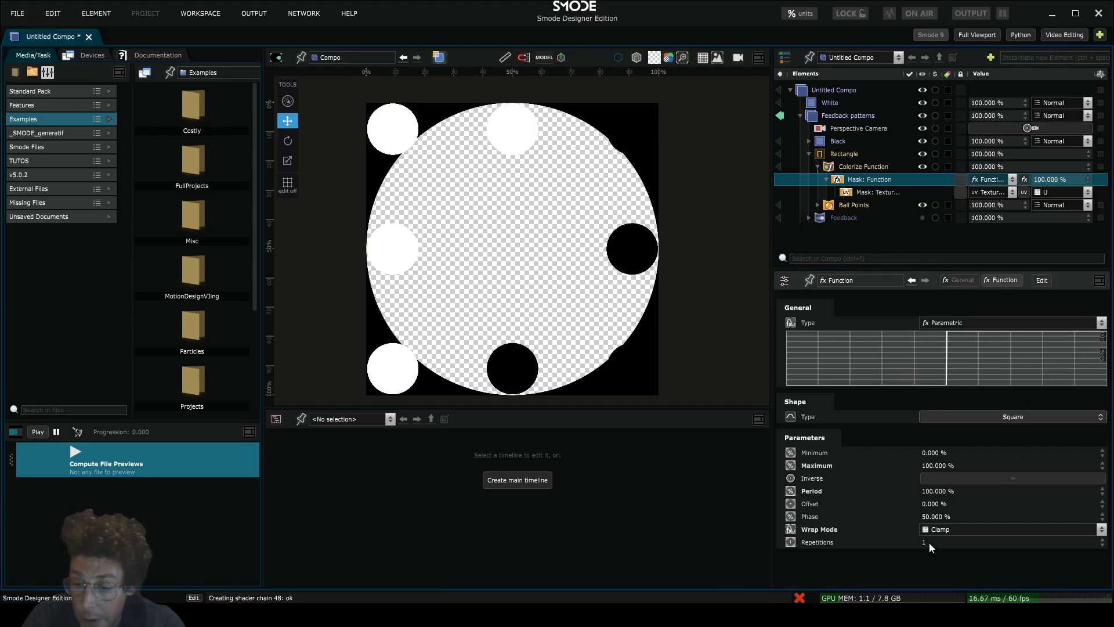
# - Set the Function mask's Wrap Mode to Repeat and its Repetitions to 4, trying 2 first
pyautogui.click(948, 530)
pyautogui.click(956, 556)
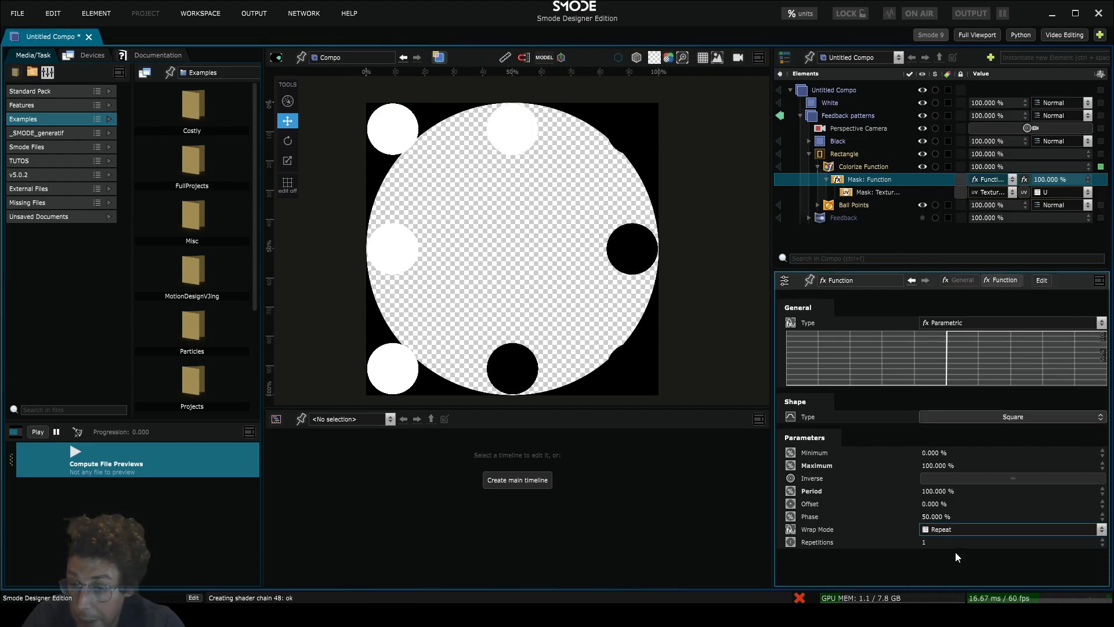
pyautogui.click(928, 543)
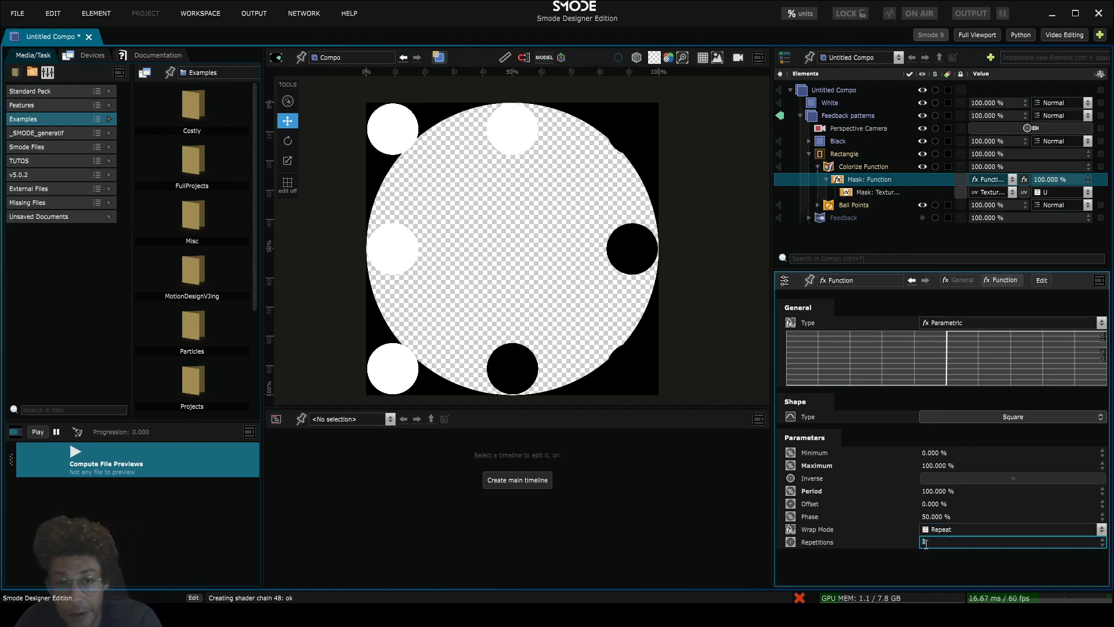
pyautogui.write('2')
pyautogui.press('Return')
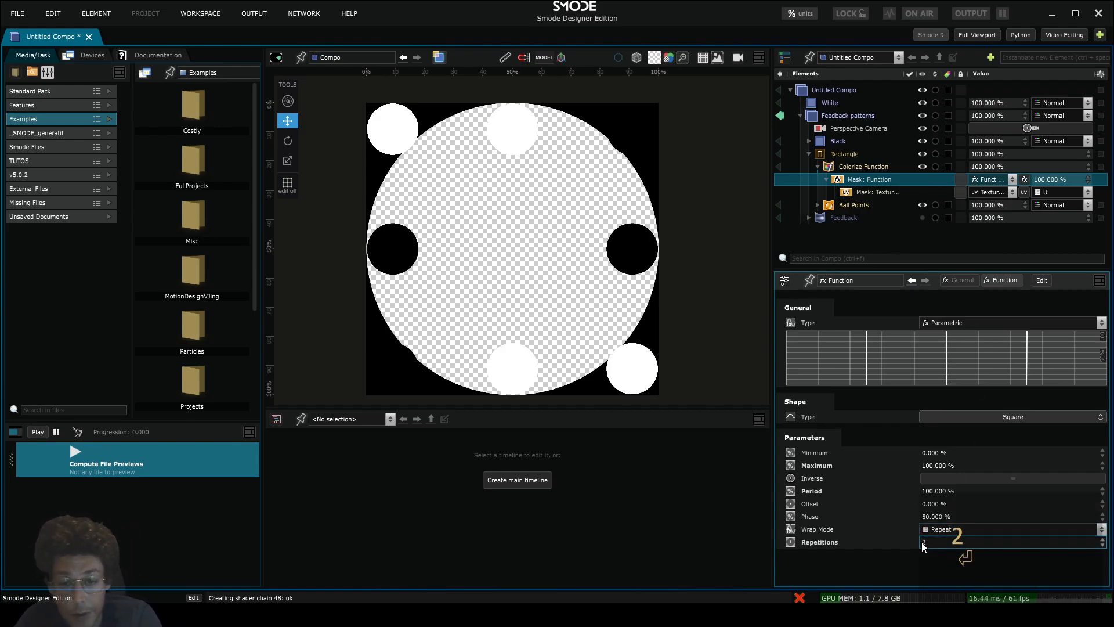
pyautogui.write('4')
pyautogui.press('Return')
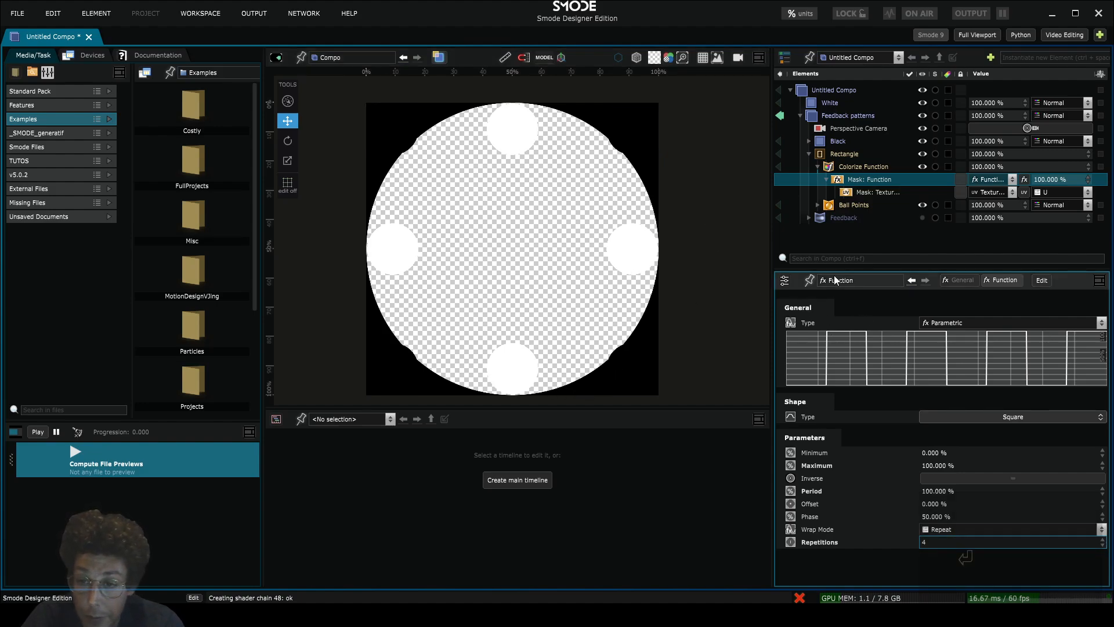
# - Change the Colorize Function's gradient to Bitone with a red Begin Color (FF0000) and a green End Color (2DFF00)
pyautogui.click(864, 171)
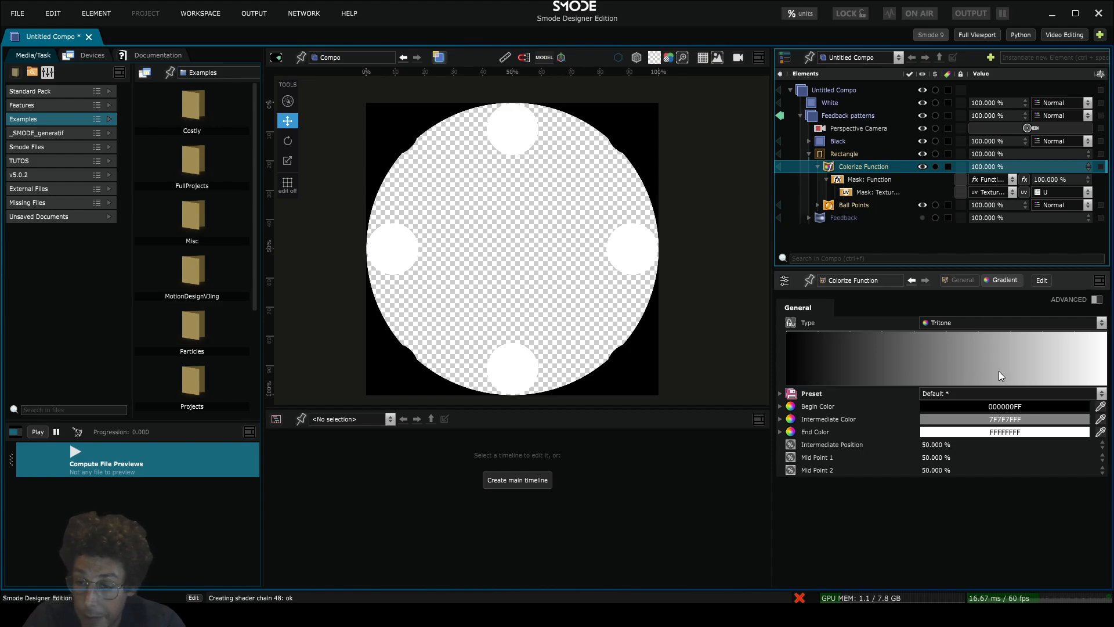
pyautogui.click(978, 323)
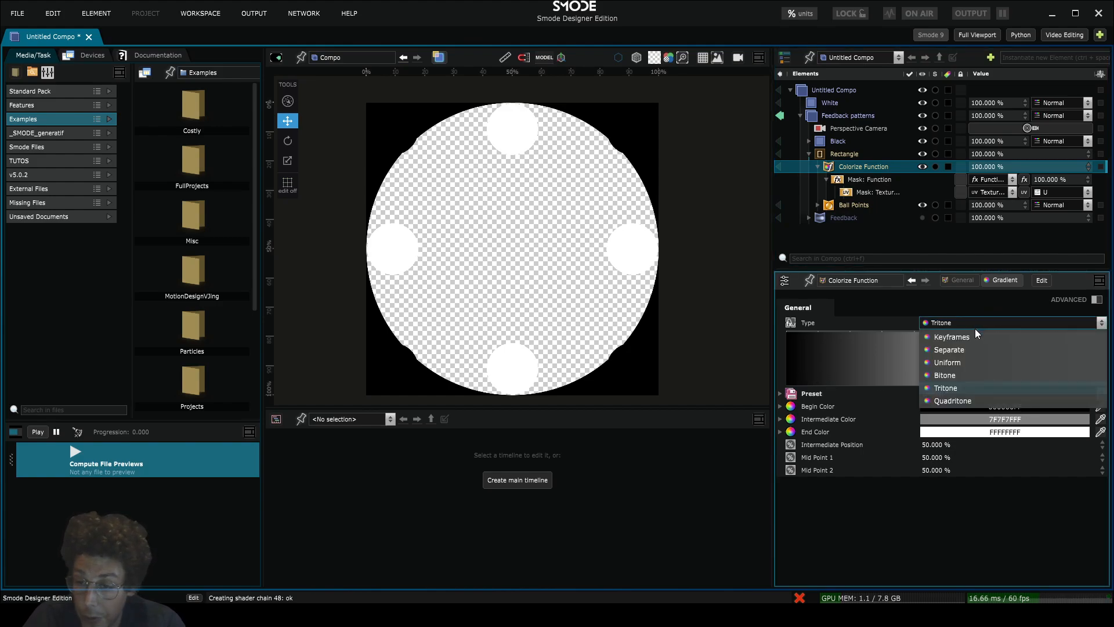
pyautogui.click(992, 401)
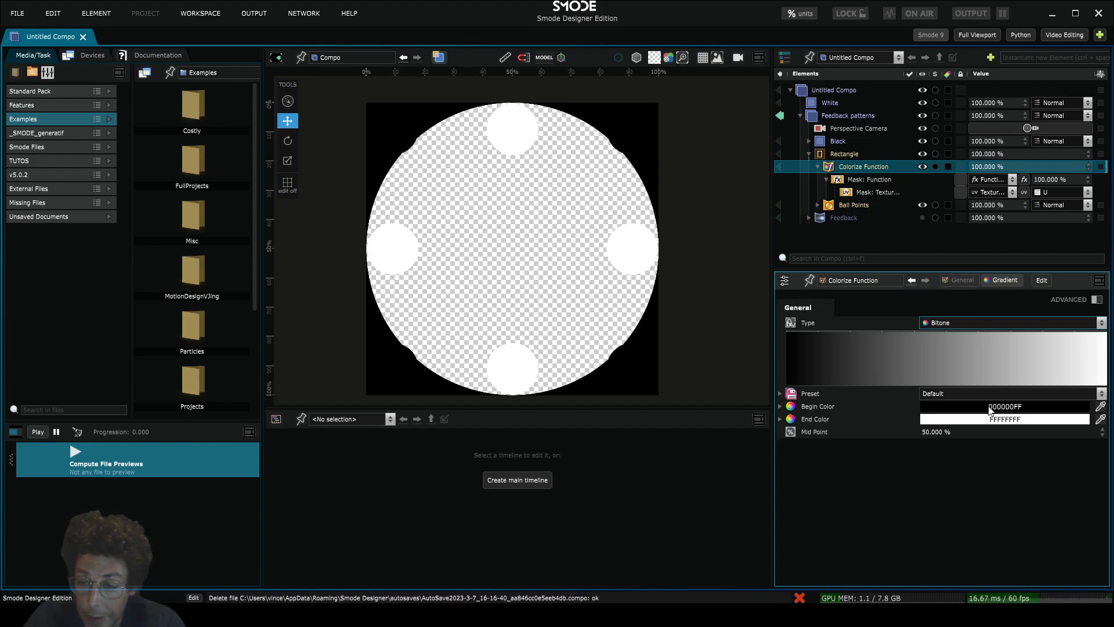
pyautogui.click(1001, 407)
pyautogui.moveTo(1004, 441); pyautogui.dragTo(1065, 395)
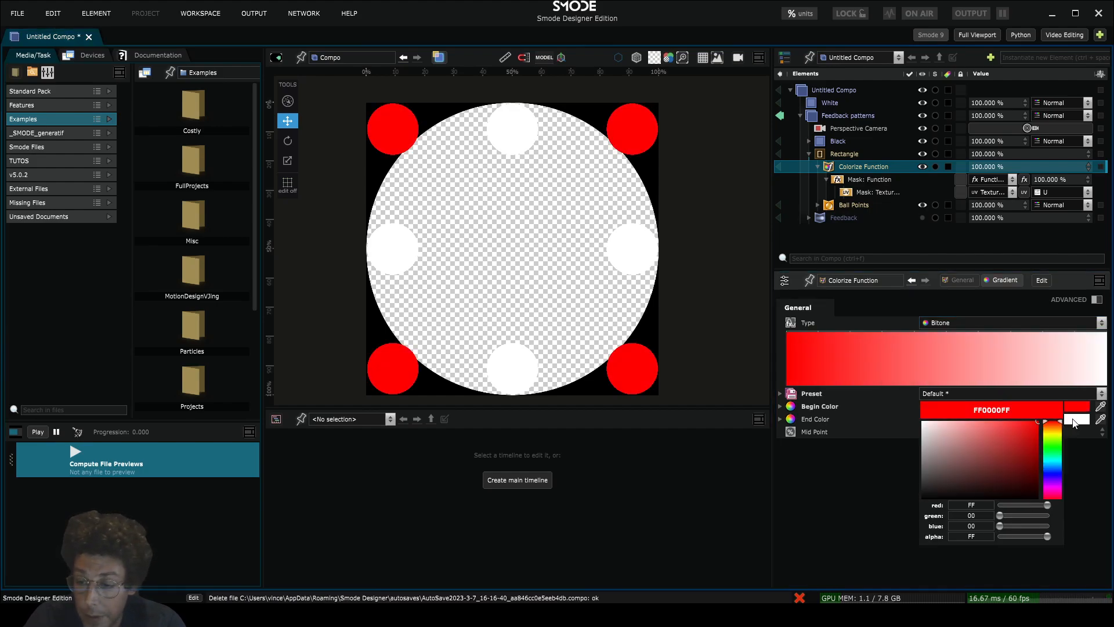
pyautogui.click(1074, 424)
pyautogui.click(1053, 458)
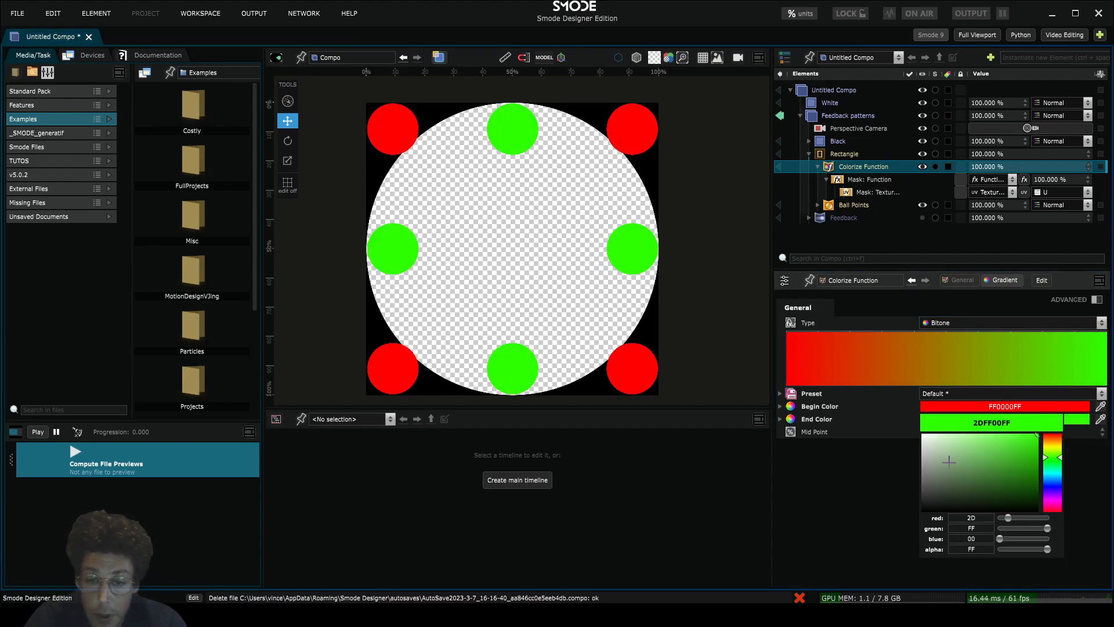
# - Try the Linear Ramp shape on the Function mask, then set its shape type to Sinus
pyautogui.click(859, 179)
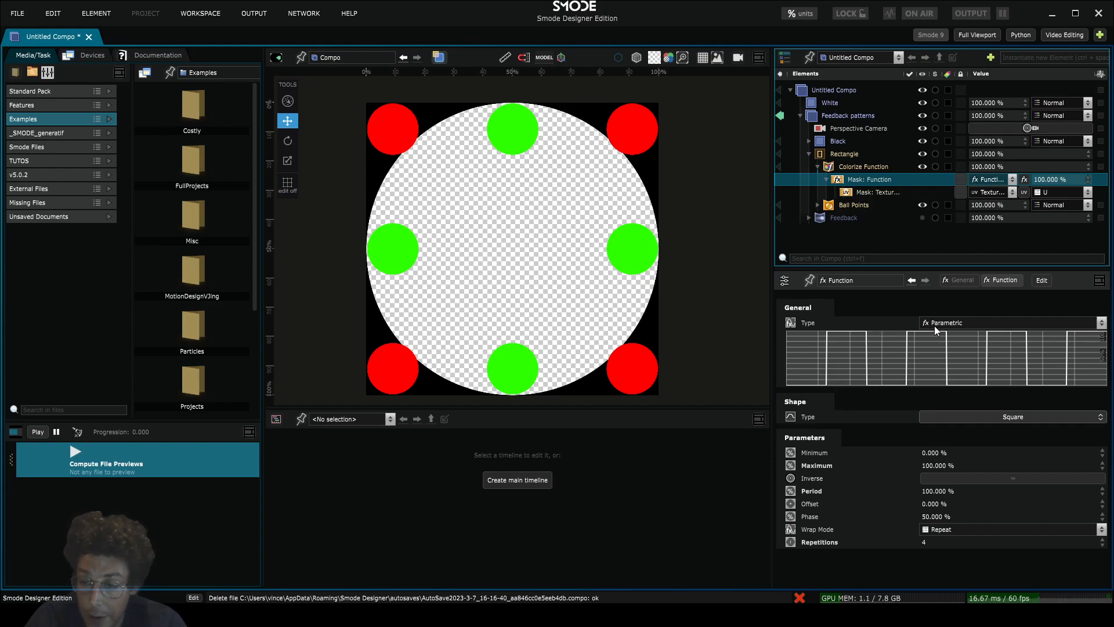
pyautogui.click(1023, 418)
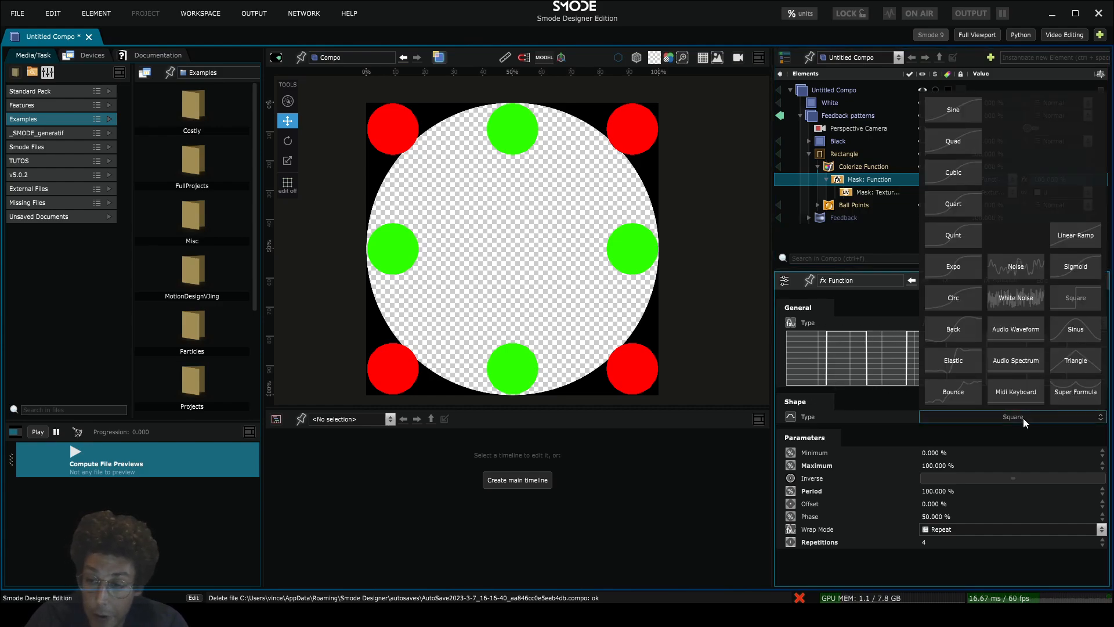
pyautogui.click(1069, 242)
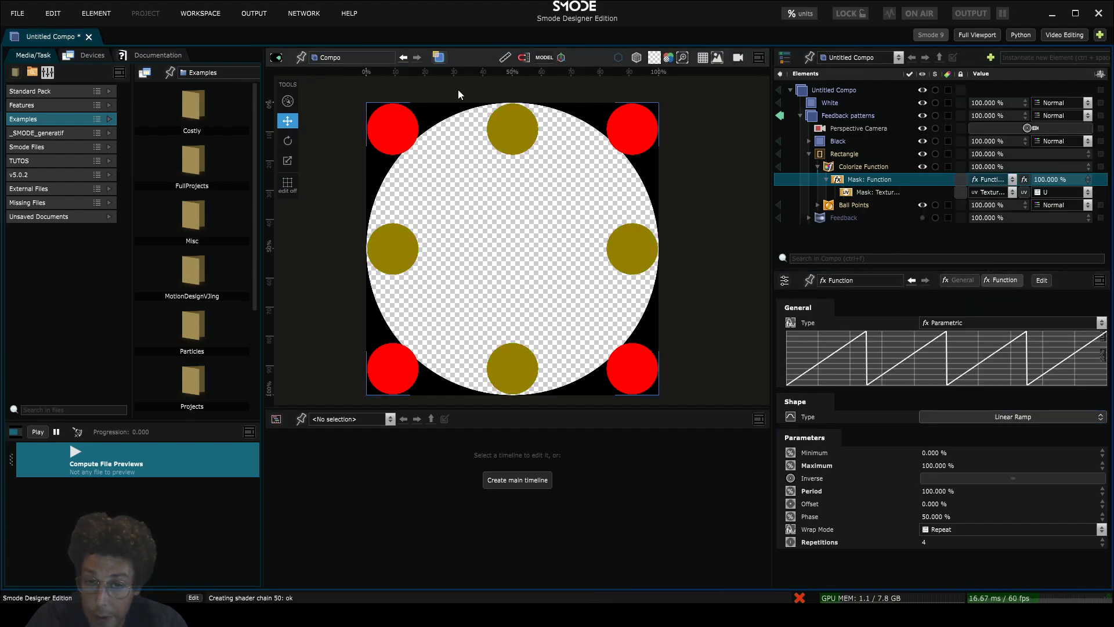
pyautogui.click(1004, 417)
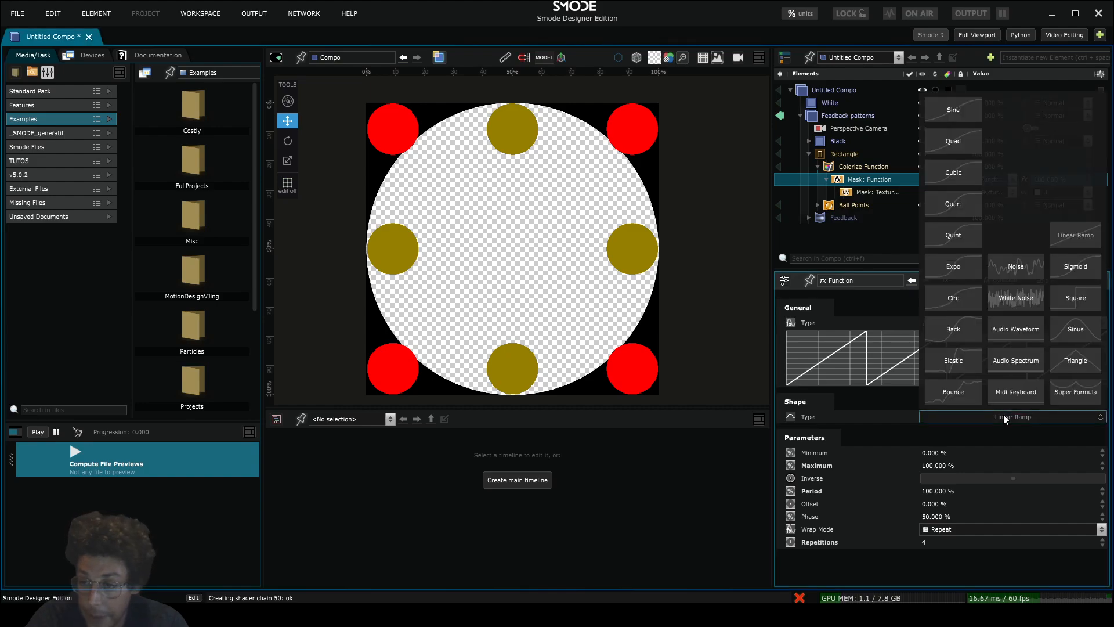
pyautogui.click(1078, 327)
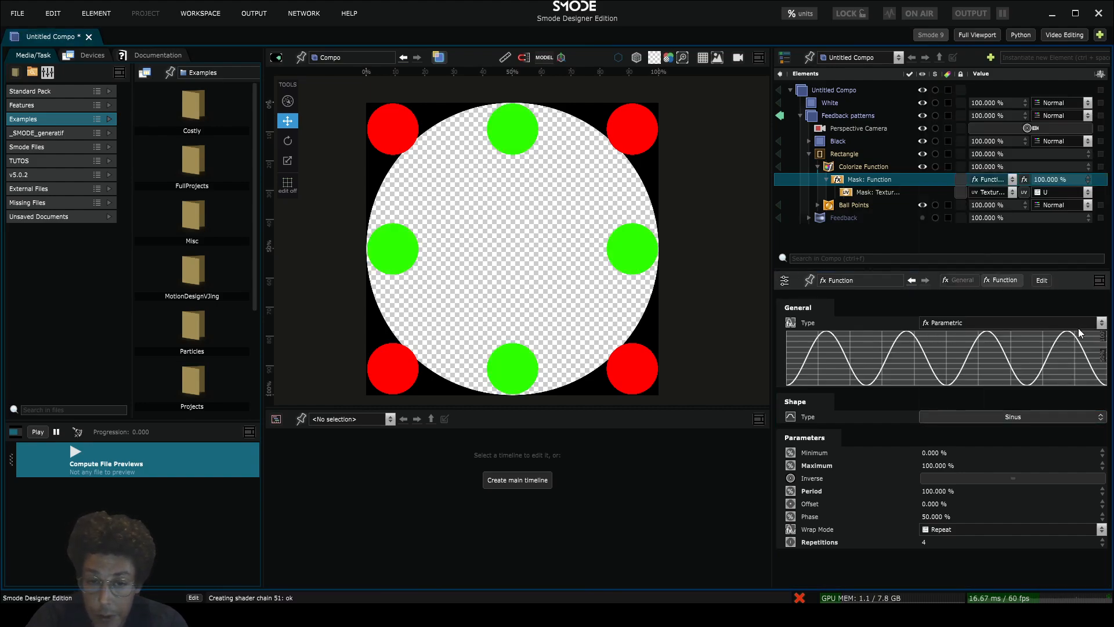
# - Raise the Rectangle's Precision to 18 and set the Function mask's Offset to 69 %
pyautogui.click(836, 155)
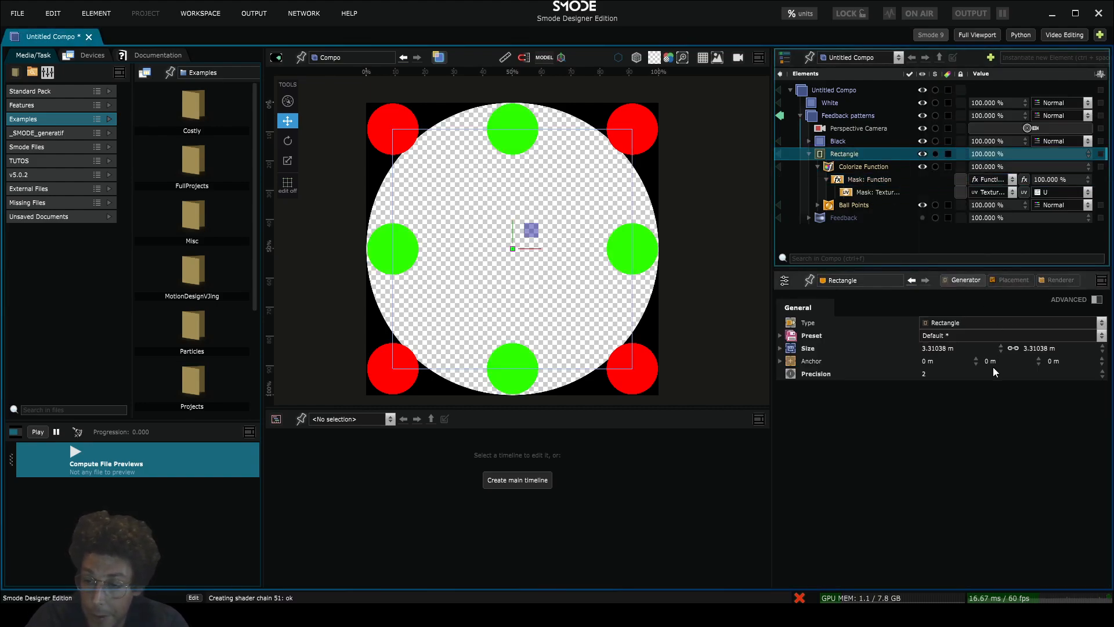
pyautogui.moveTo(940, 374); pyautogui.dragTo(955, 342)
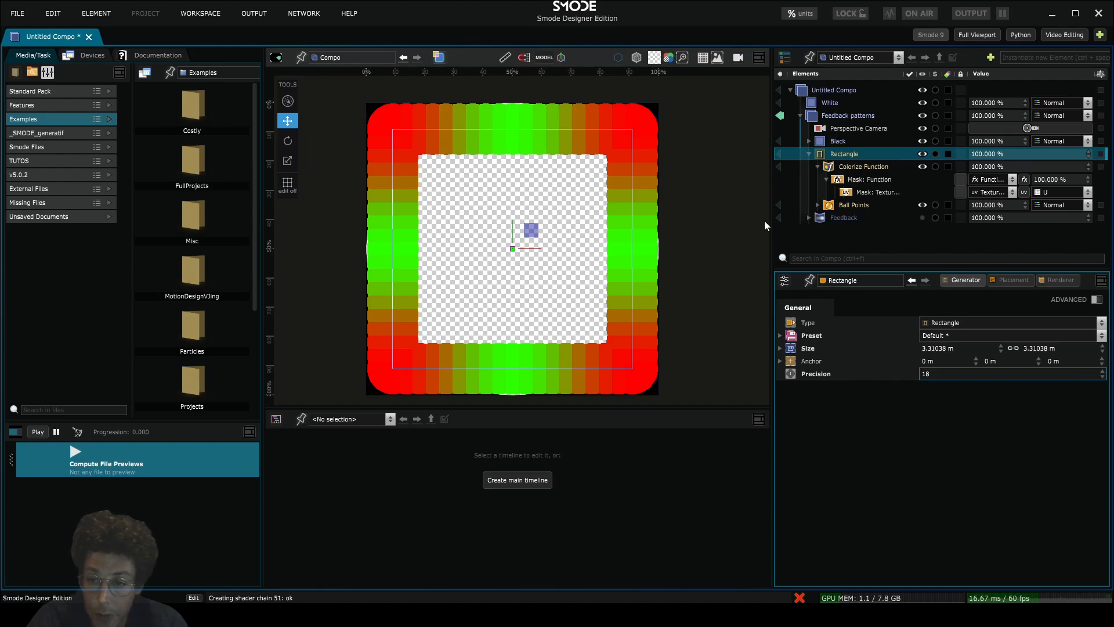
pyautogui.click(856, 181)
pyautogui.moveTo(941, 503); pyautogui.dragTo(930, 455)
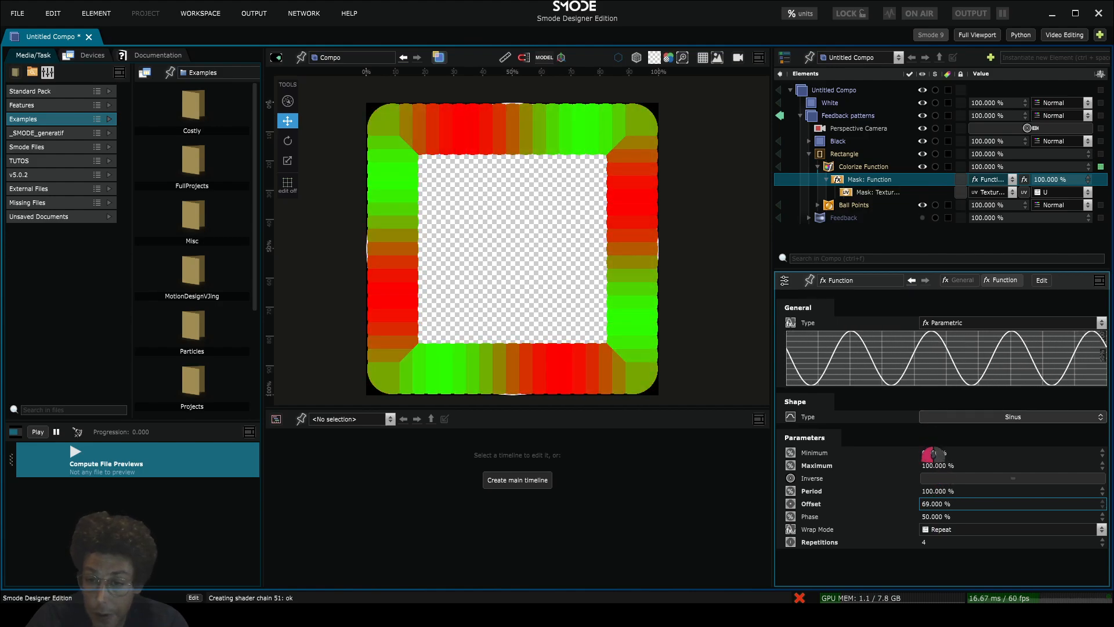
# - Set the Rectangle's Precision back to 2
pyautogui.click(847, 154)
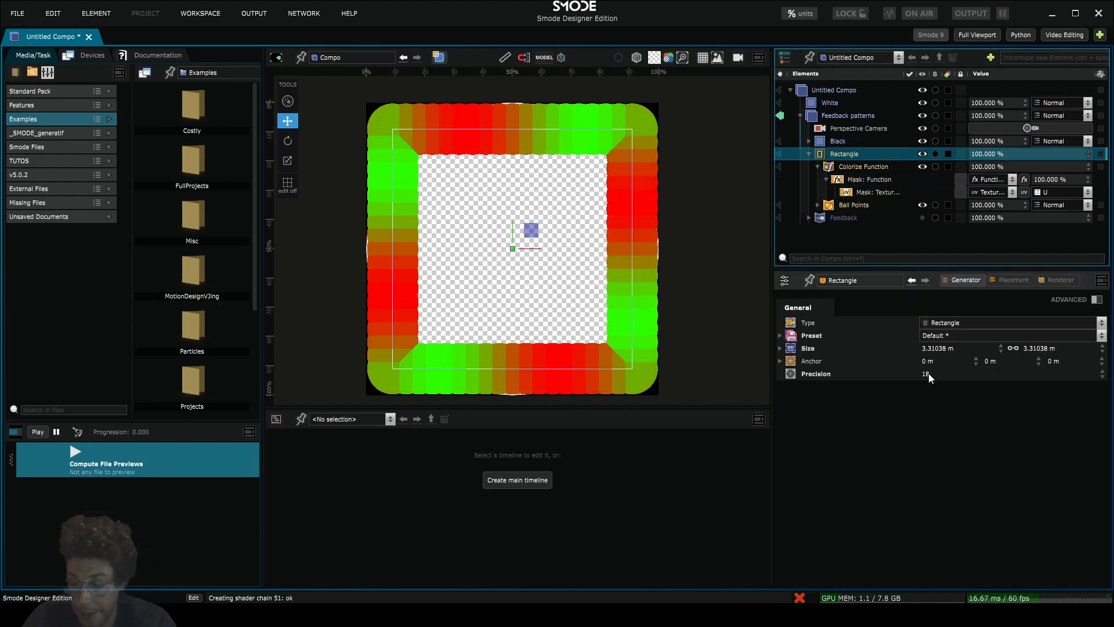
pyautogui.click(929, 374)
pyautogui.write('2')
pyautogui.press('Return')
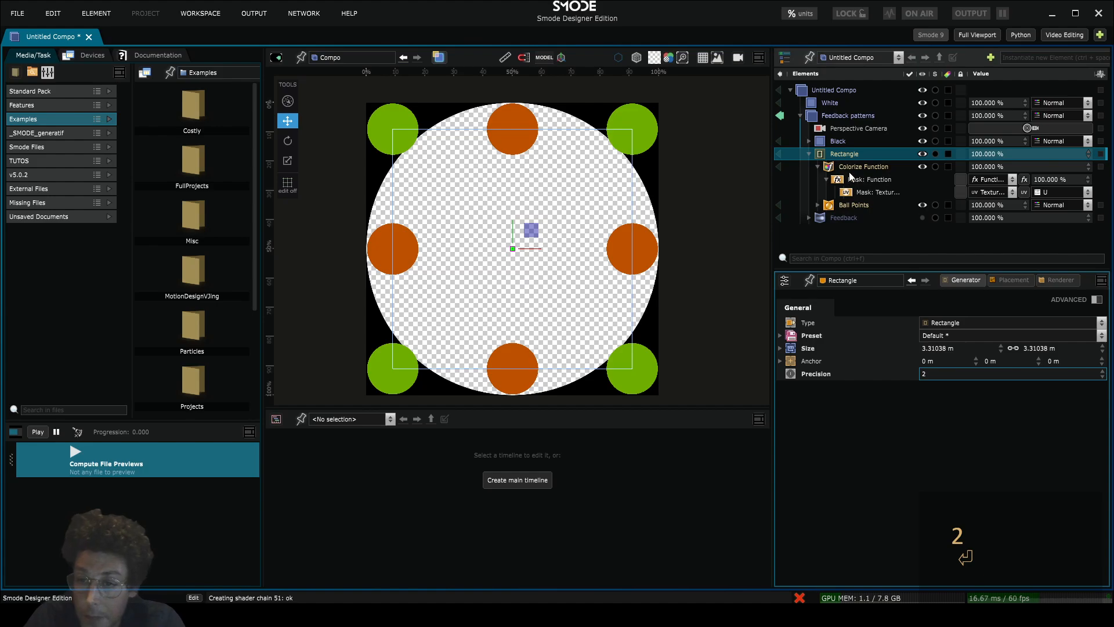
# - Set the Colorize Function gradient's Begin Color to black (000000) and its End Color to white (FFFFFF)
pyautogui.click(852, 169)
pyautogui.click(1005, 407)
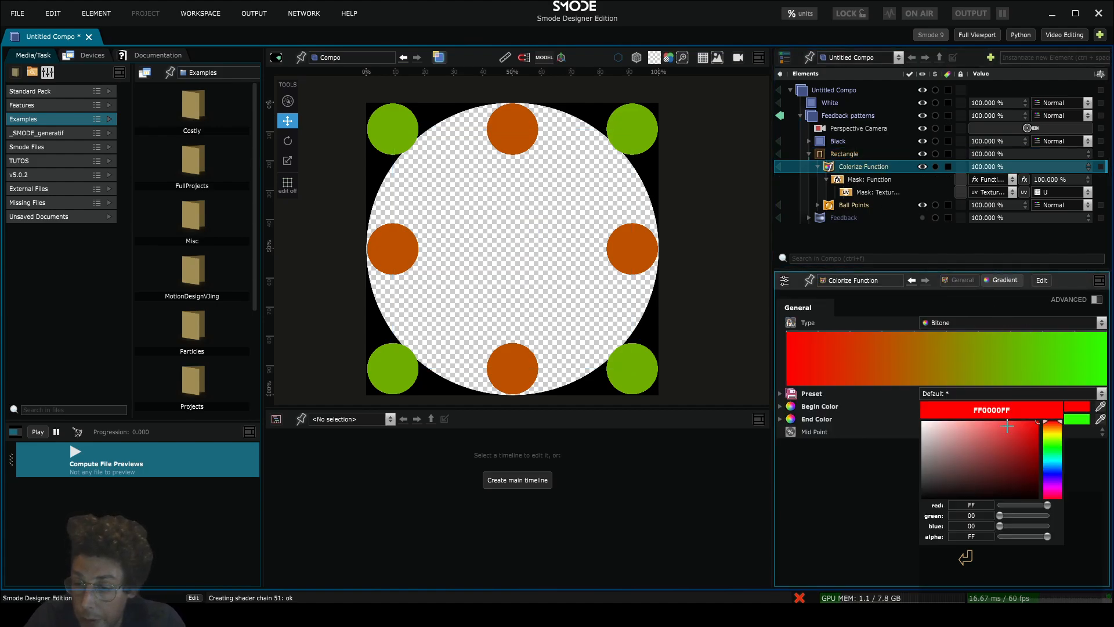
pyautogui.moveTo(1007, 429); pyautogui.dragTo(867, 540)
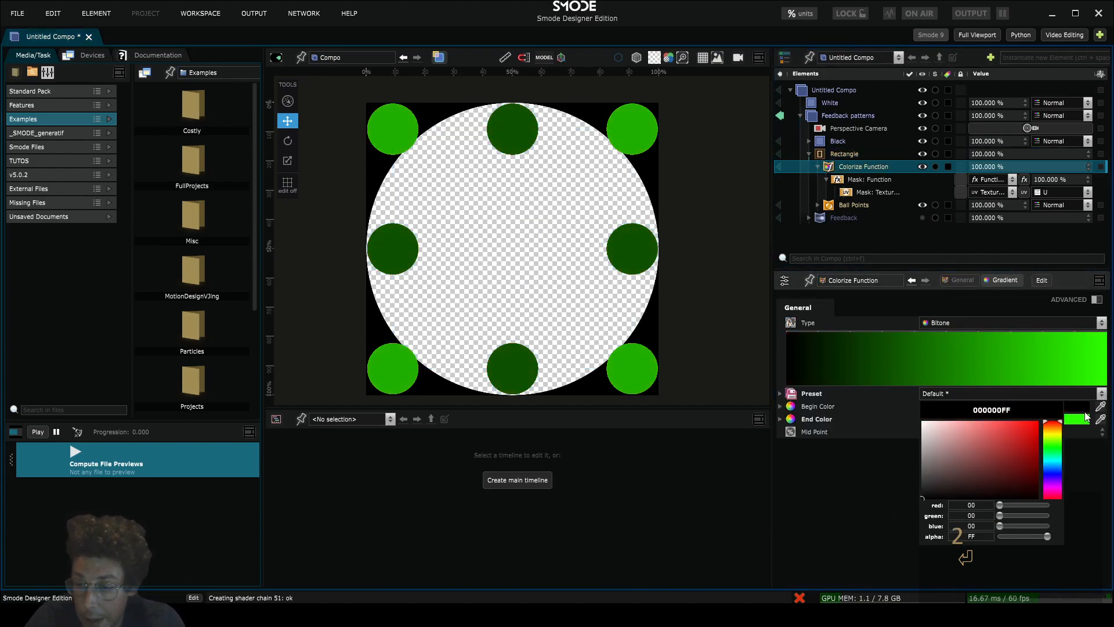
pyautogui.click(1084, 419)
pyautogui.moveTo(986, 449); pyautogui.dragTo(866, 345)
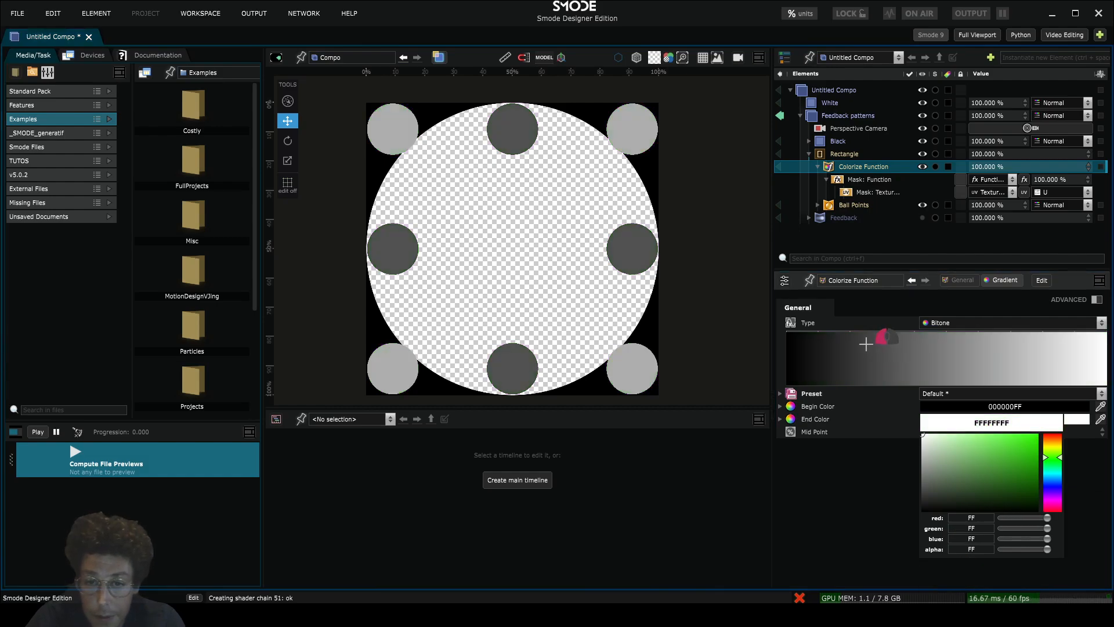
# - Change the Function mask's shape type to Square
pyautogui.click(851, 183)
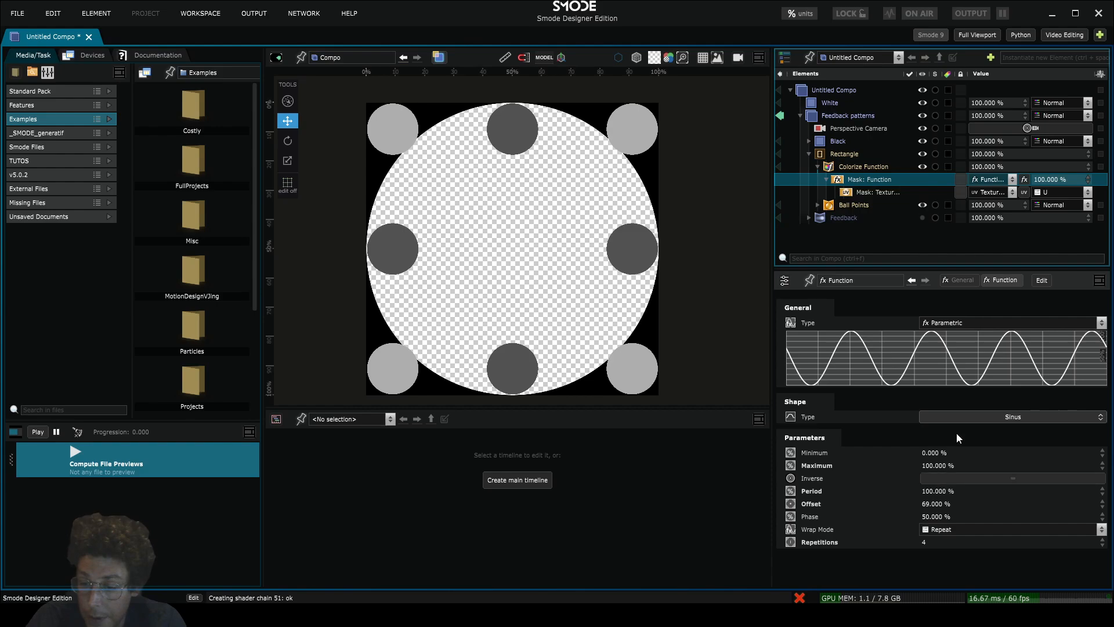
pyautogui.click(978, 415)
pyautogui.click(1079, 298)
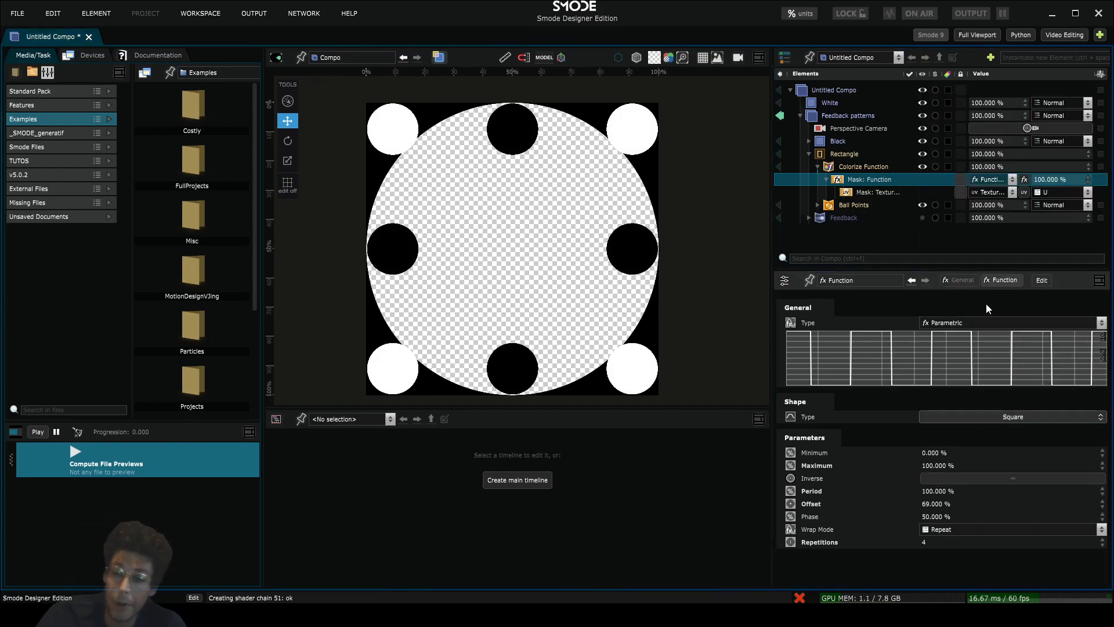
# - Enable the Feedback modifier and show the whole Untitled Compo in the viewport
pyautogui.click(923, 218)
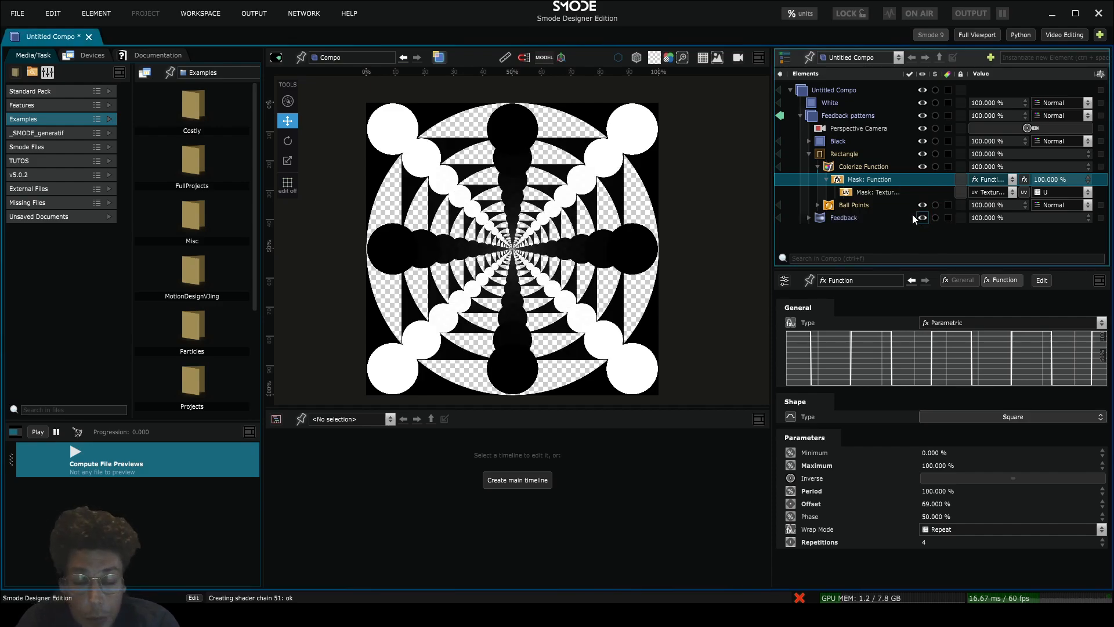
pyautogui.click(780, 90)
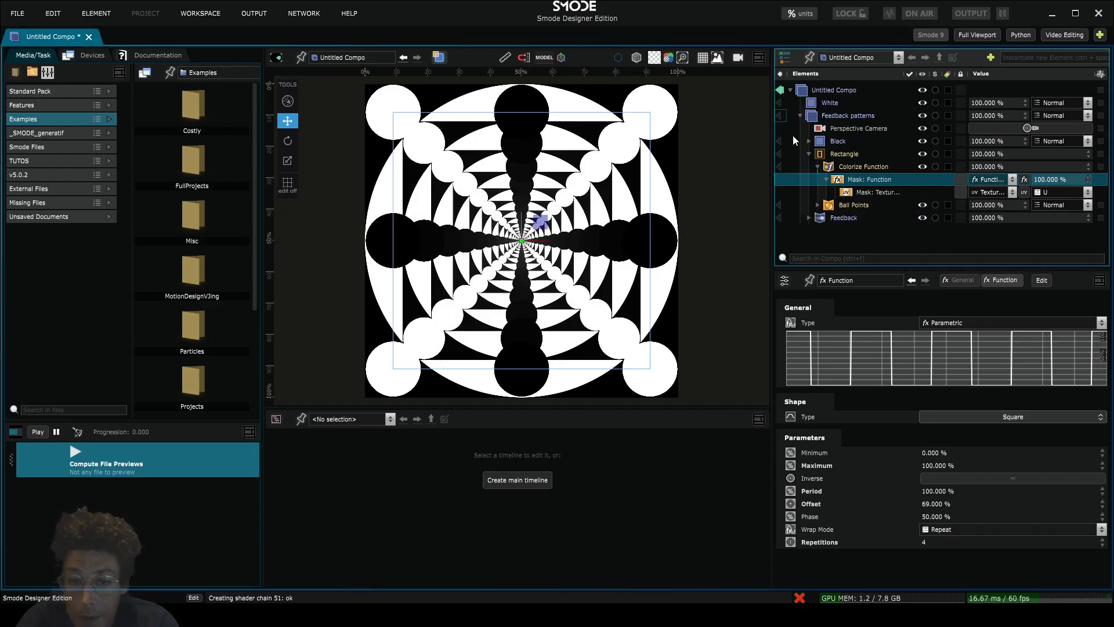
pyautogui.scroll(2, 621, 174)
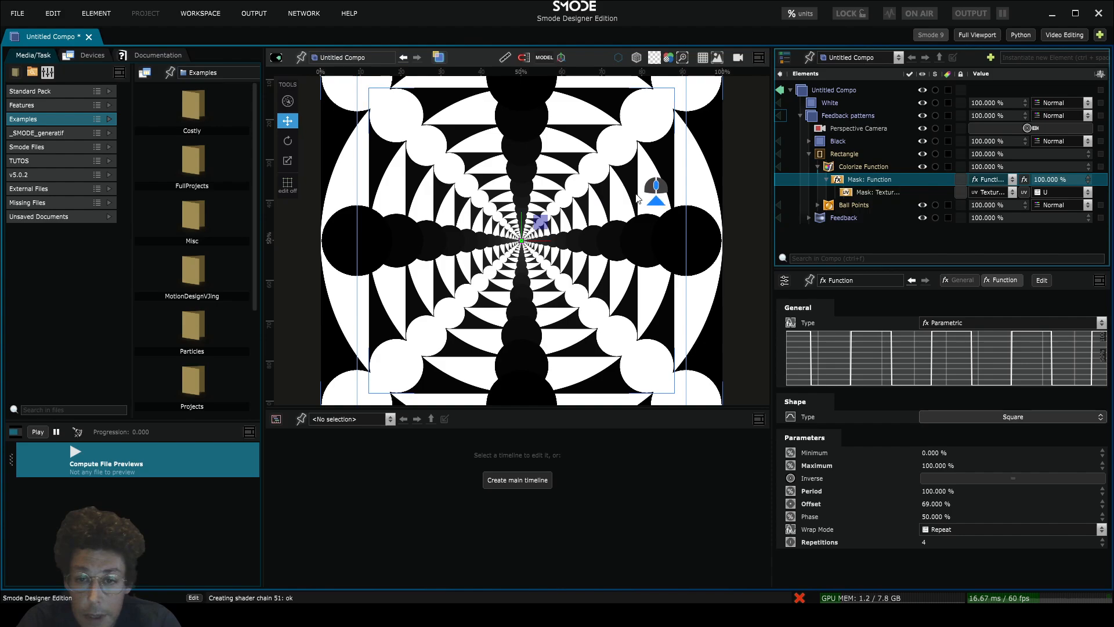
# - Collapse the Colorize Function, expand Feedback and set its 2D Transform's linked scale to 72 %
pyautogui.click(818, 166)
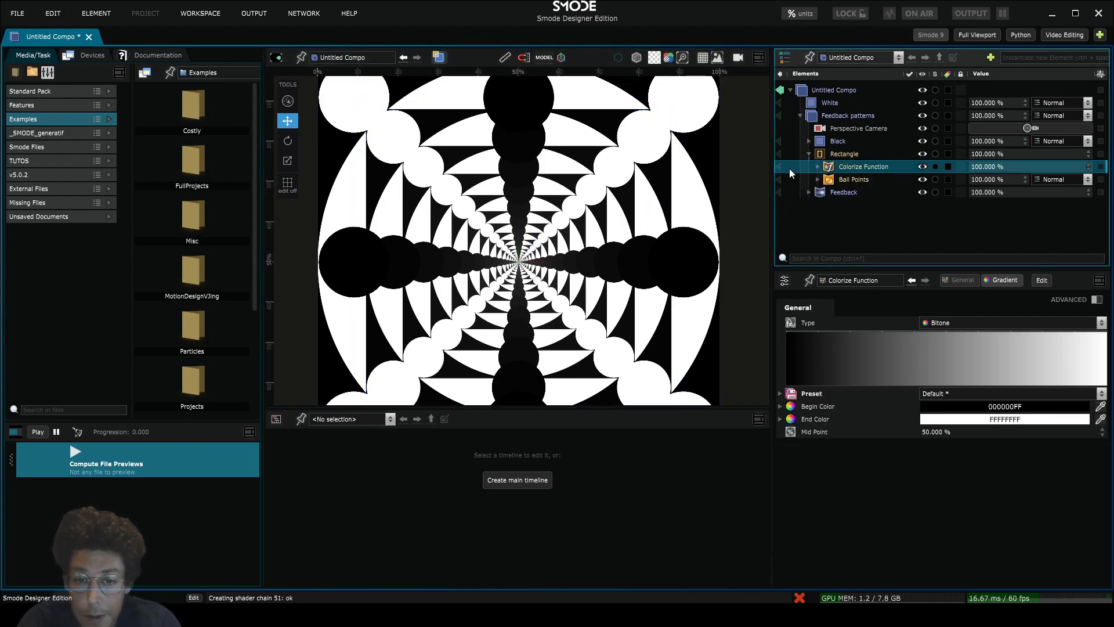
pyautogui.click(809, 192)
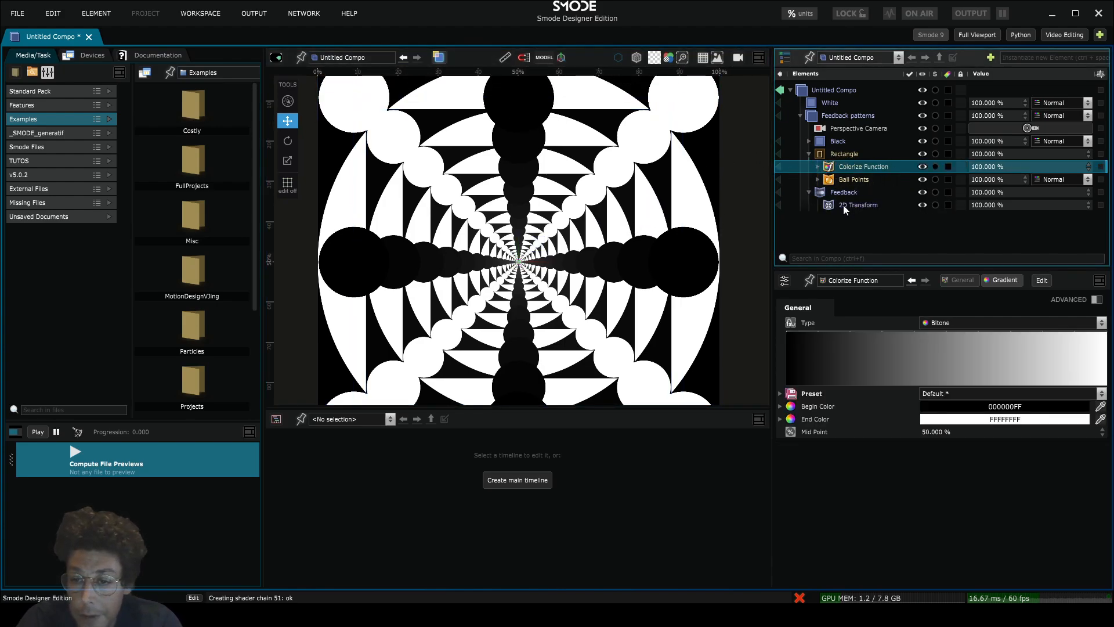
pyautogui.click(844, 204)
pyautogui.moveTo(1070, 410)
pyautogui.mouseDown()
pyautogui.moveTo(1078, 398)
pyautogui.moveTo(1080, 408)
pyautogui.mouseUp()
pyautogui.scroll(-1, 719, 314)
pyautogui.scroll(-1, 720, 314)
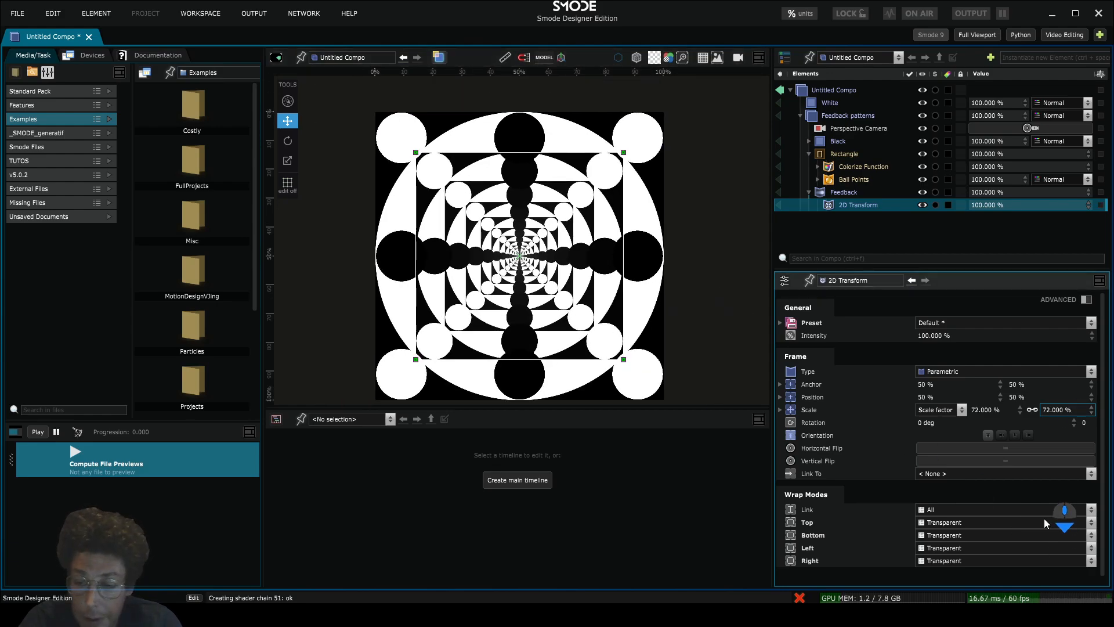
# - Try a 37 deg rotation on the 2D Transform combined with a linked scale of 97 %
pyautogui.moveTo(928, 429); pyautogui.dragTo(959, 481)
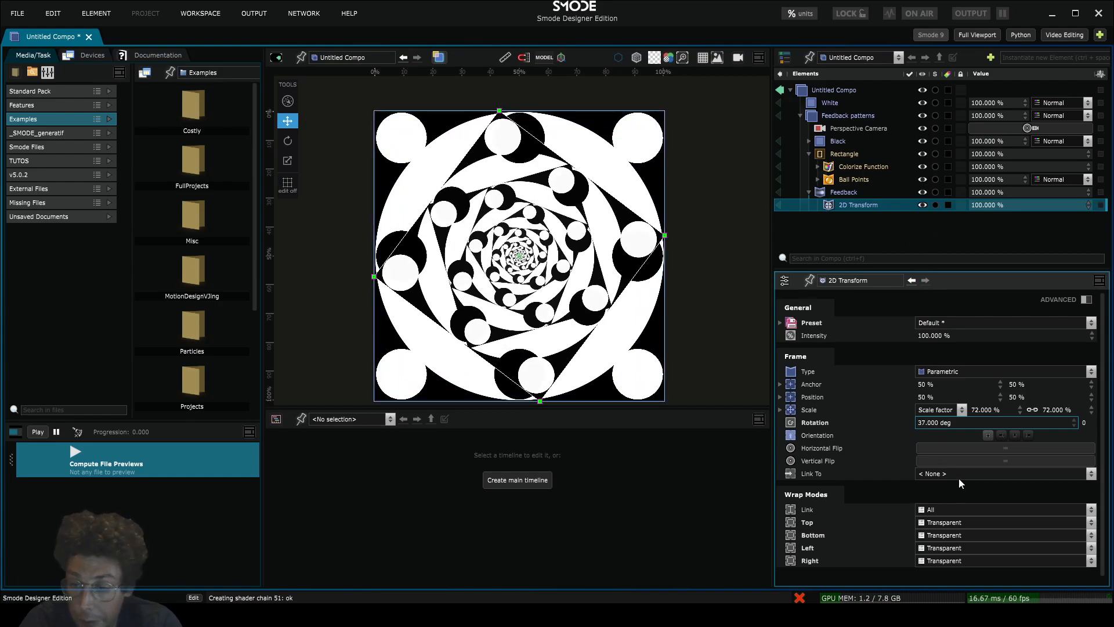
pyautogui.moveTo(1050, 411); pyautogui.dragTo(1050, 348)
pyautogui.scroll(2, 531, 266)
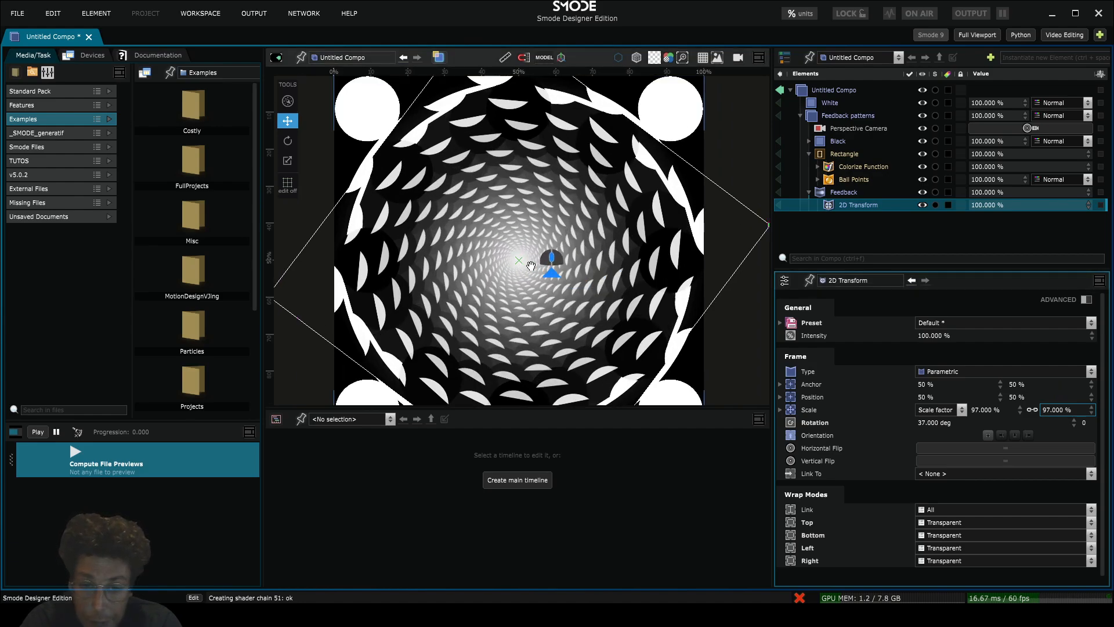
# - Raise the Feedback Level of the Feedback modifier and try a 2D Transform rotation of 28.1 deg
pyautogui.click(847, 191)
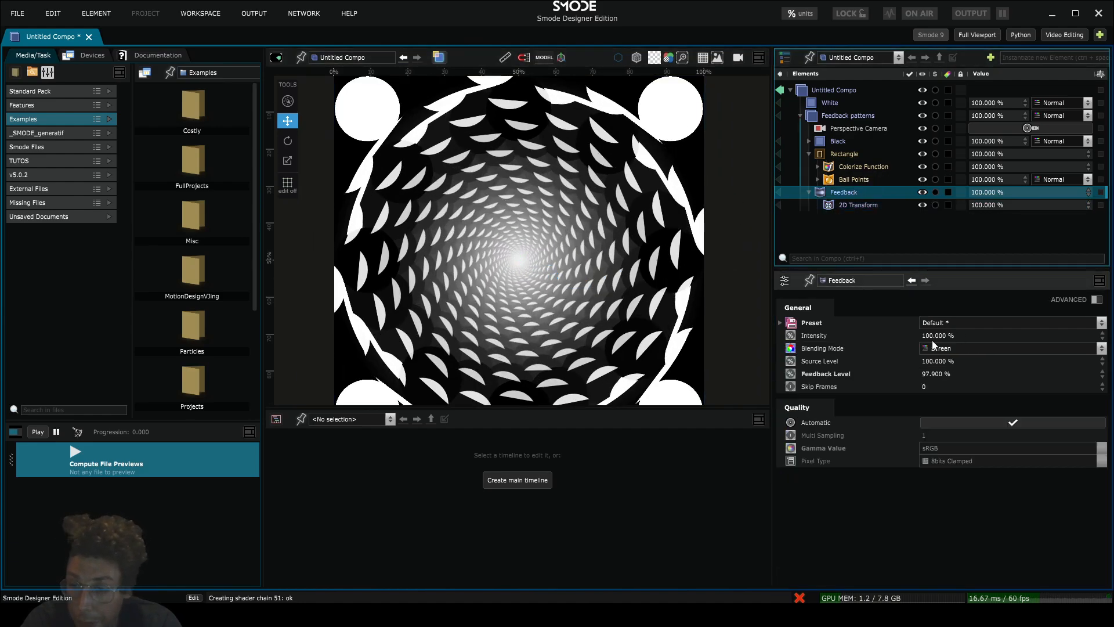
pyautogui.moveTo(937, 372); pyautogui.dragTo(955, 358)
pyautogui.click(859, 205)
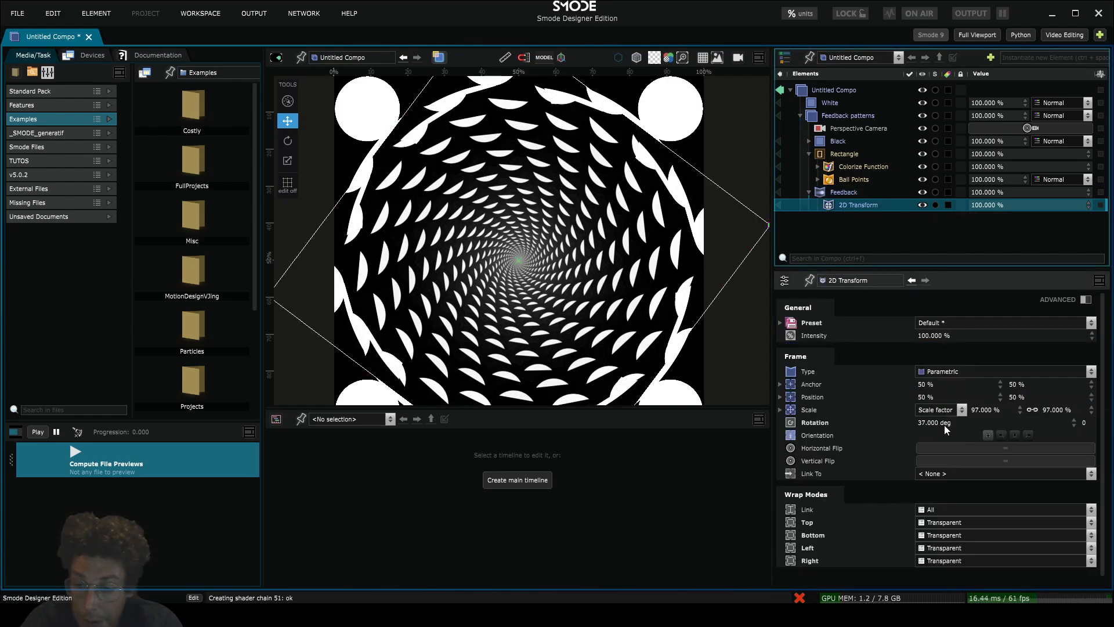
pyautogui.moveTo(945, 425); pyautogui.dragTo(979, 462)
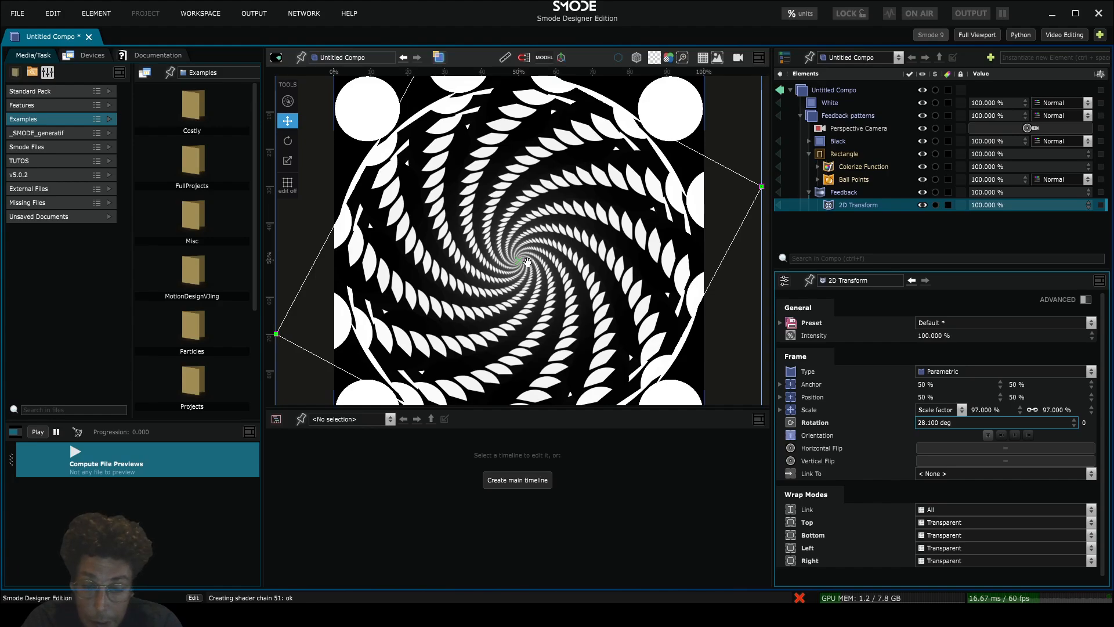
pyautogui.scroll(-3, 532, 258)
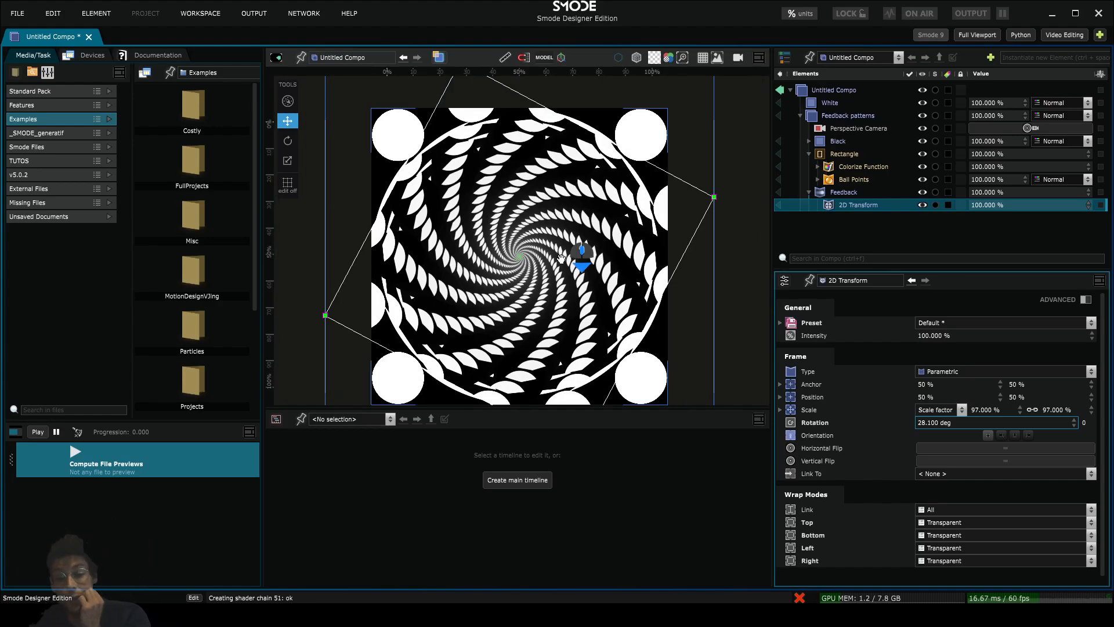
# - Reset the 2D Transform's rotation to 0 deg and set its linked scale to 68 %
pyautogui.doubleClick(1078, 425)
pyautogui.doubleClick(1094, 410)
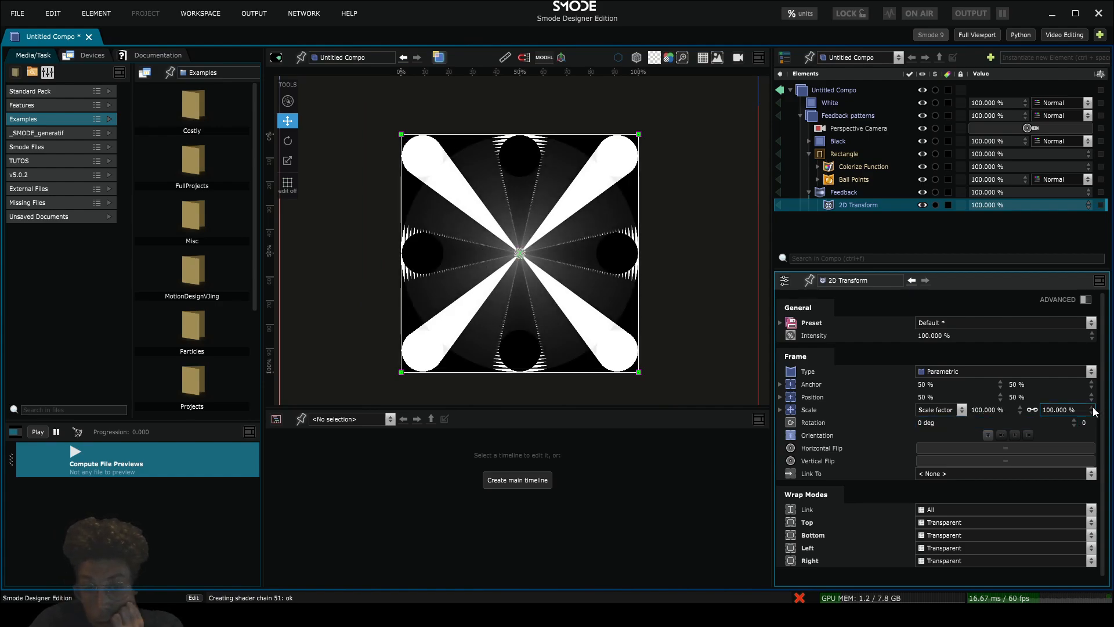
pyautogui.moveTo(1094, 410); pyautogui.dragTo(1083, 421)
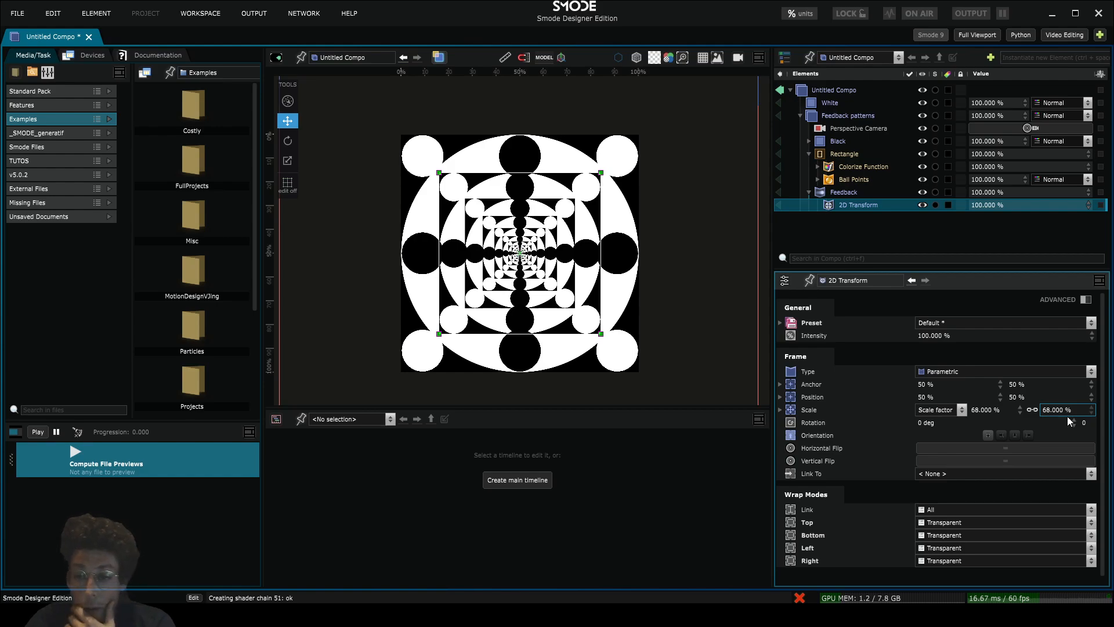
# - Reduce the Balls Radius of the Ball Points renderer to 0.65 m
pyautogui.scroll(2, 522, 241)
pyautogui.click(828, 181)
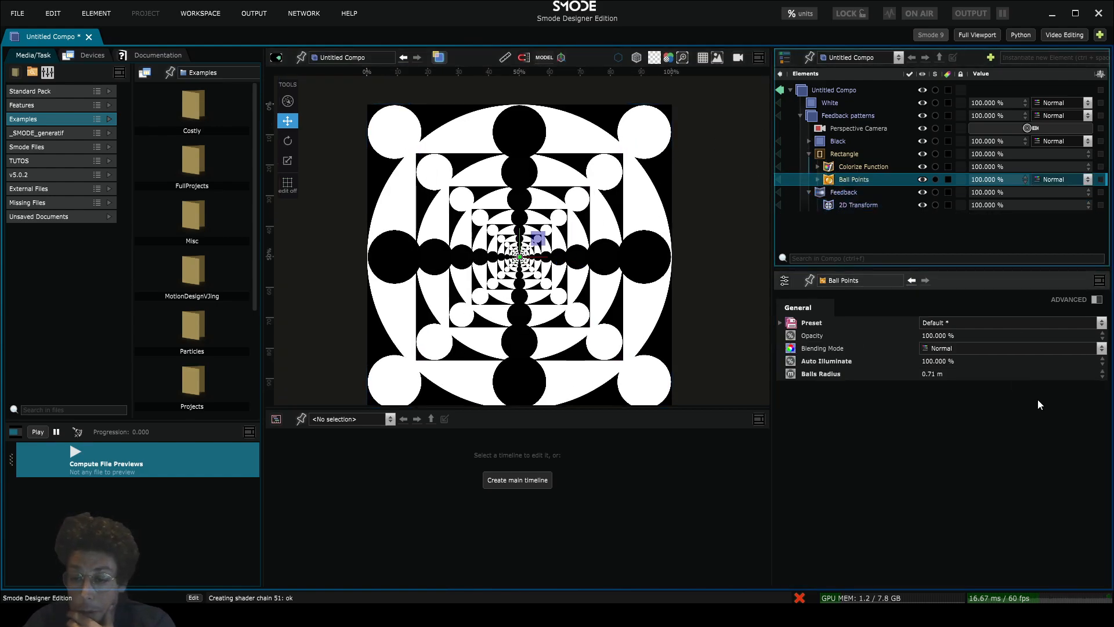
pyautogui.moveTo(932, 375); pyautogui.dragTo(963, 372)
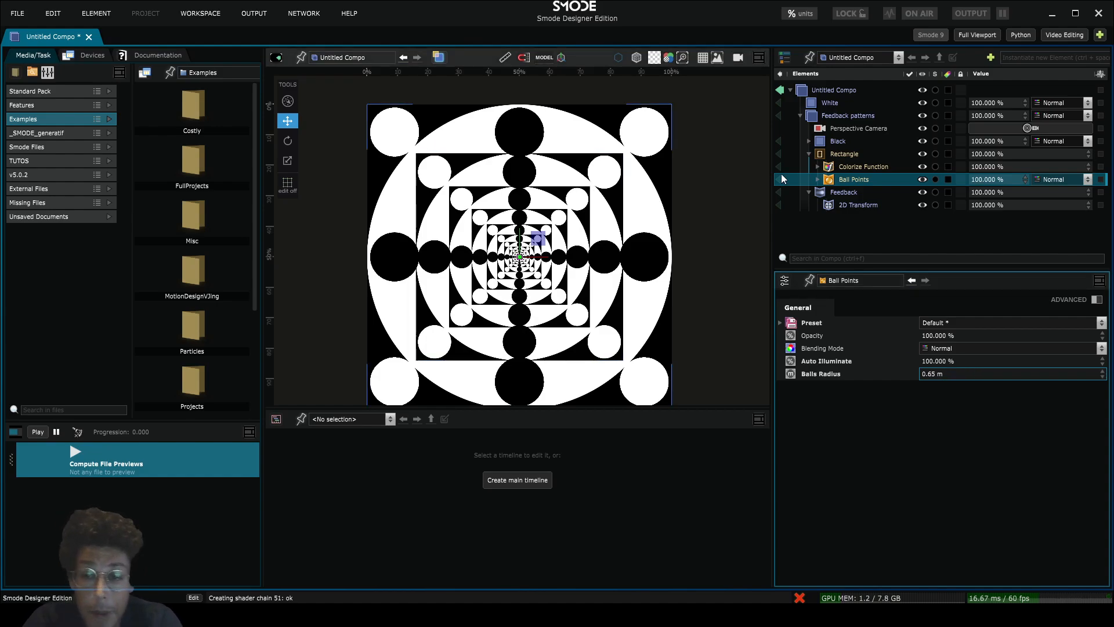
# - Collapse the Feedback patterns layer and expand the Texture folder of the Standard Pack
pyautogui.click(800, 116)
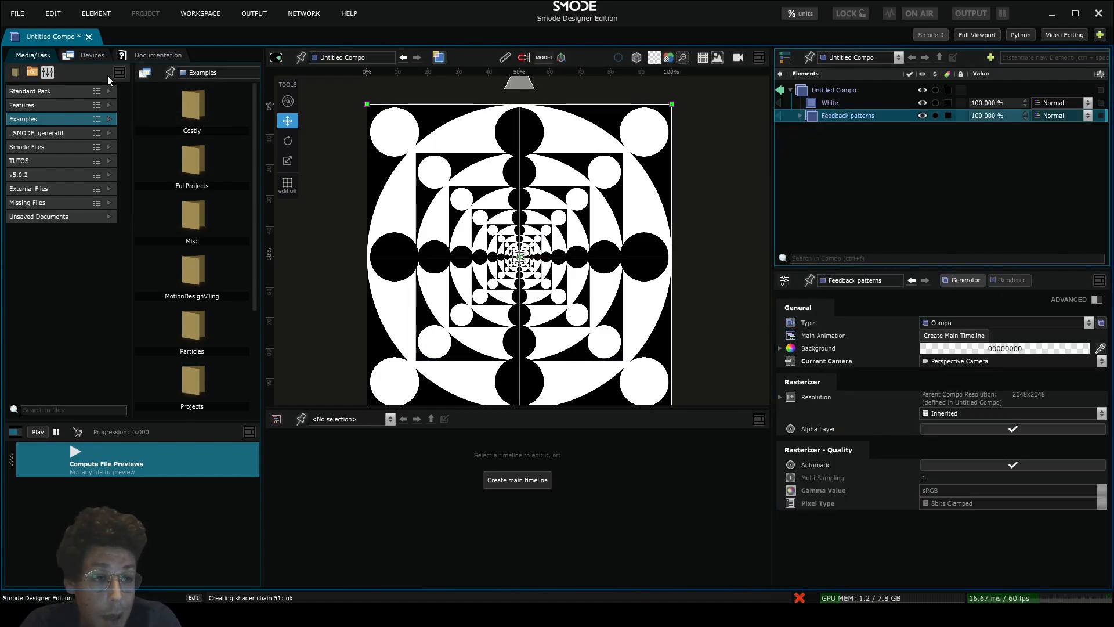
pyautogui.click(42, 91)
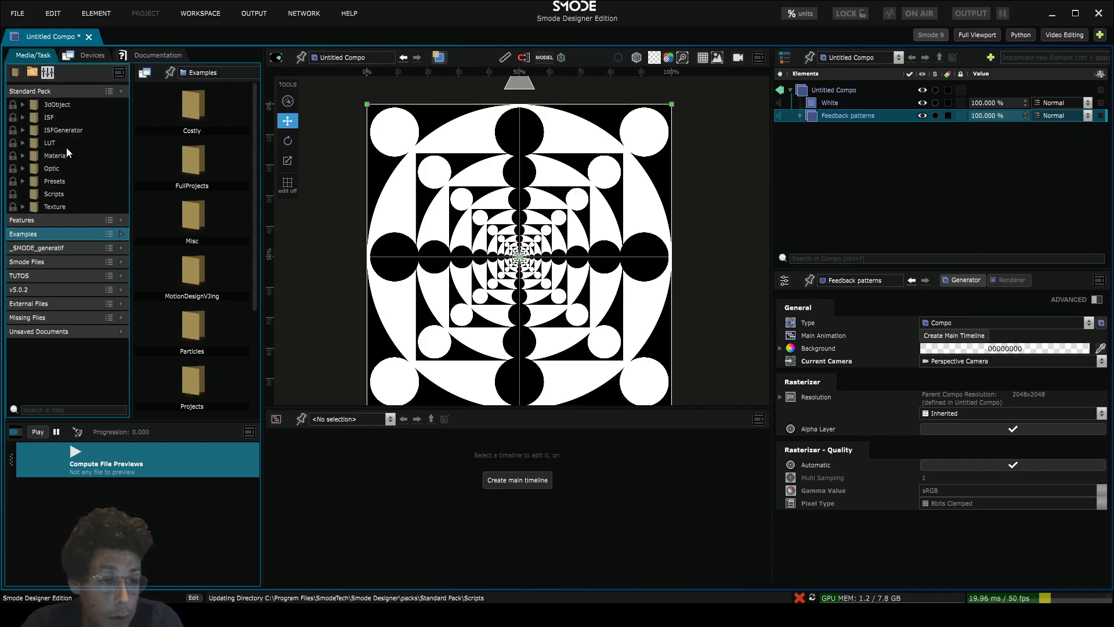
pyautogui.click(23, 206)
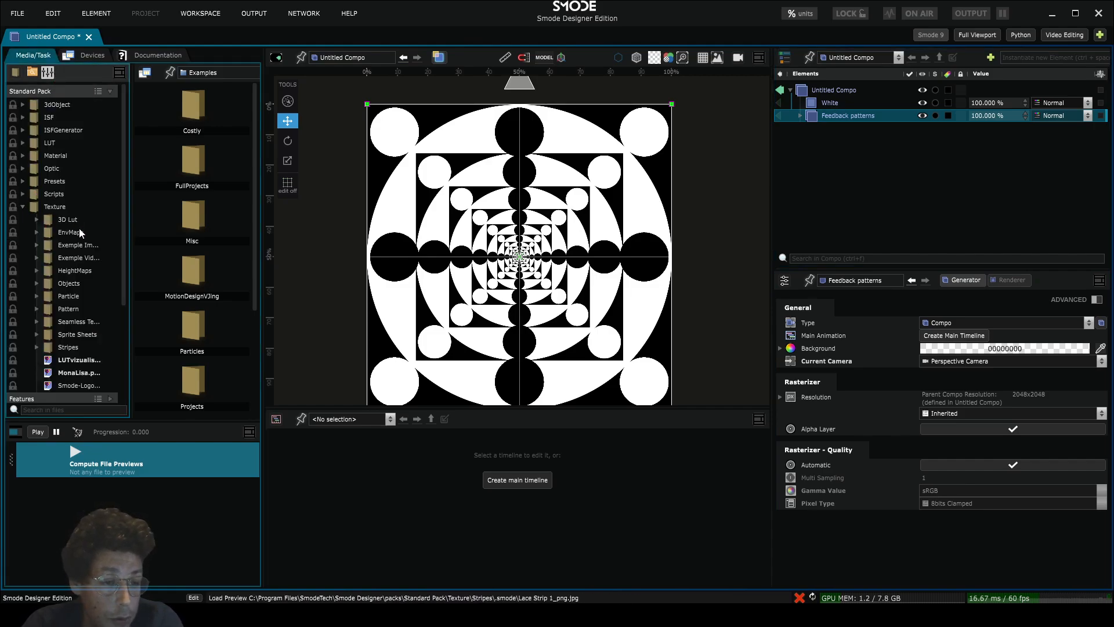
pyautogui.scroll(-2, 79, 228)
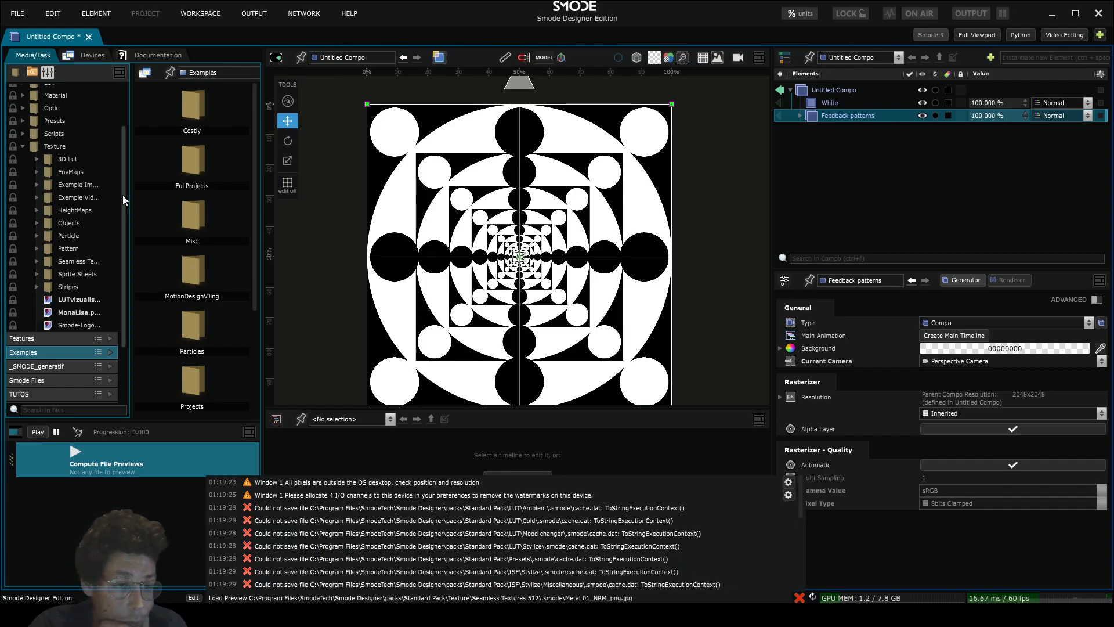
# - Look through the Standard Pack's Material folder and the Texture subfolders, such as Pattern, Exemple Images, 3D Lut and Objects, for a usable texture
pyautogui.moveTo(131, 197); pyautogui.dragTo(147, 196)
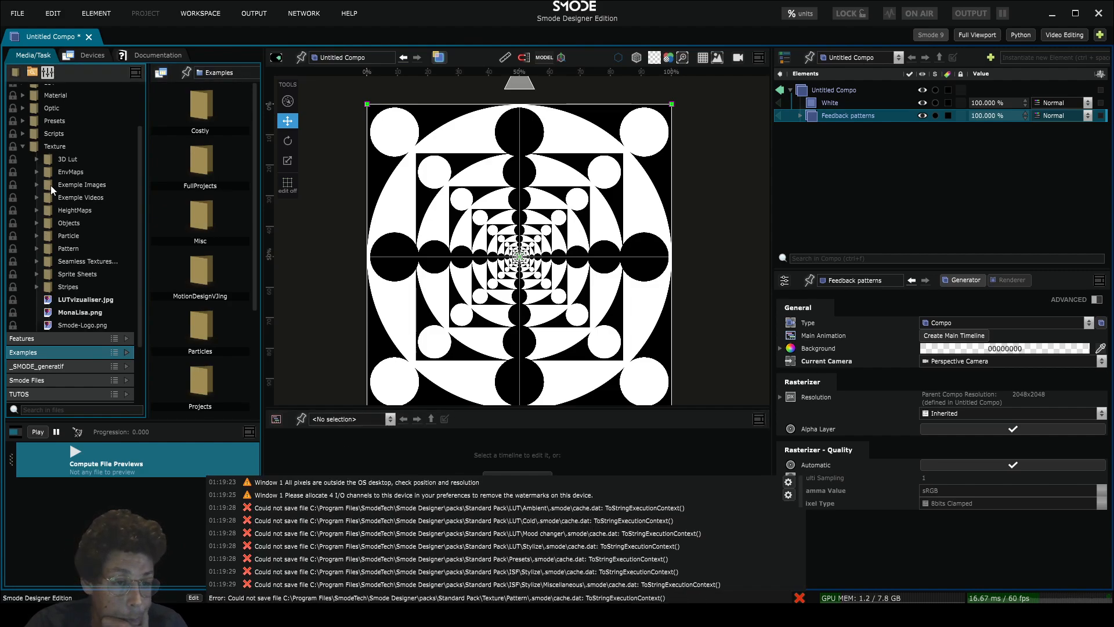
pyautogui.scroll(1, 44, 137)
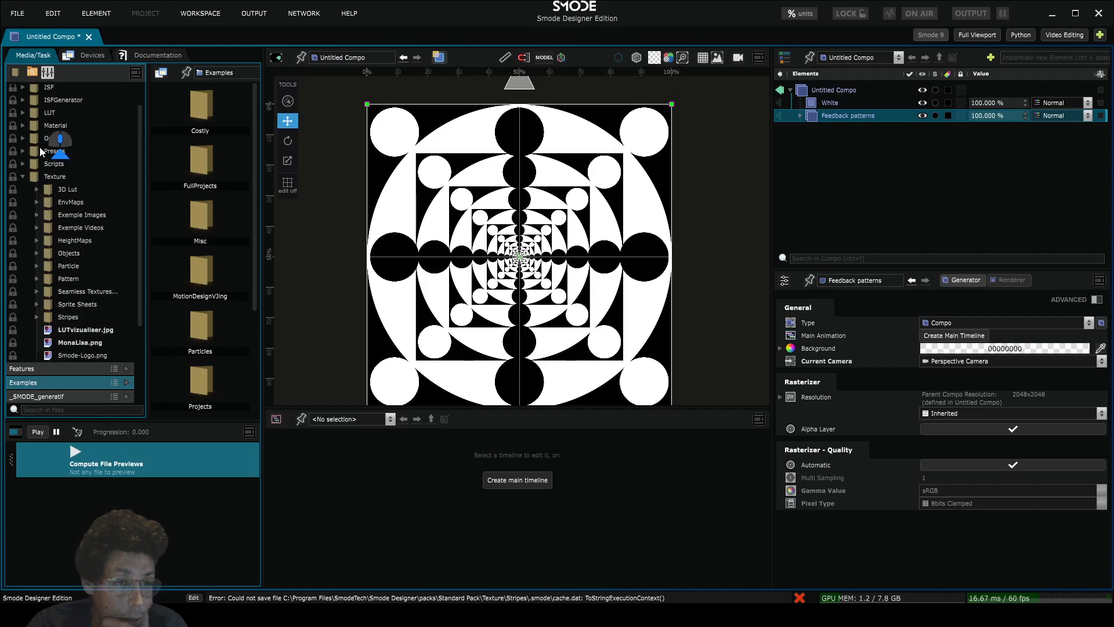
pyautogui.click(24, 126)
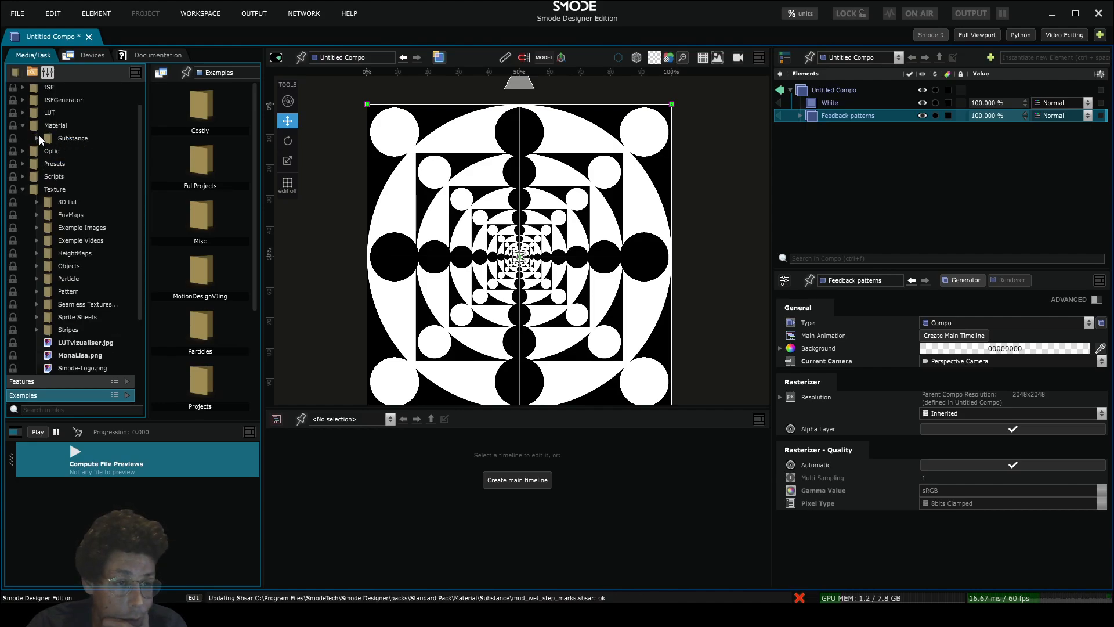
pyautogui.click(24, 126)
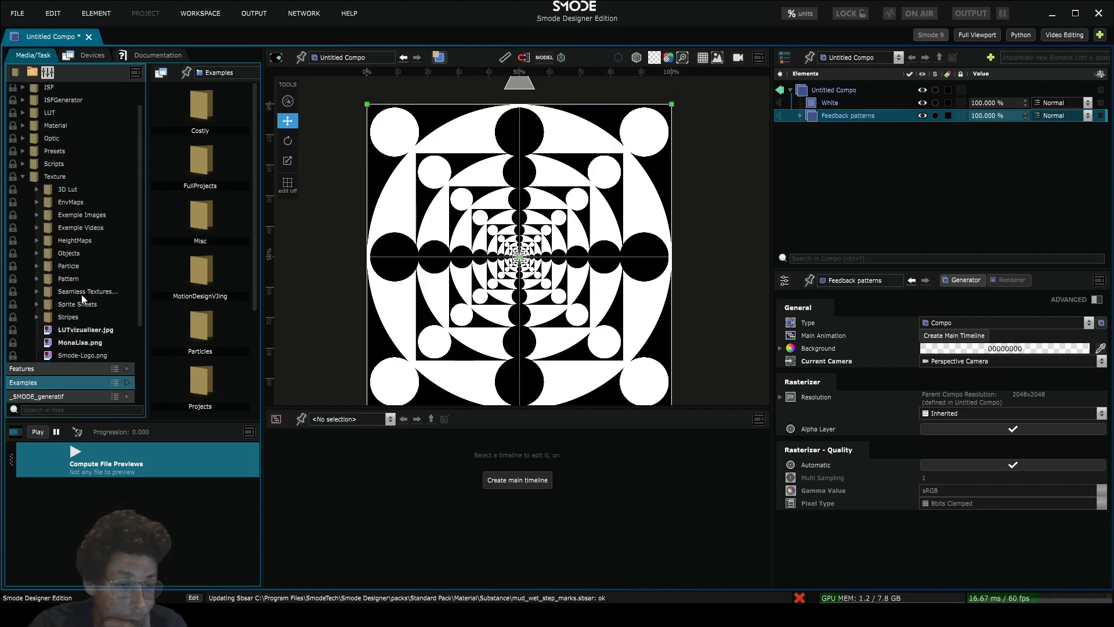
pyautogui.click(69, 279)
pyautogui.click(78, 215)
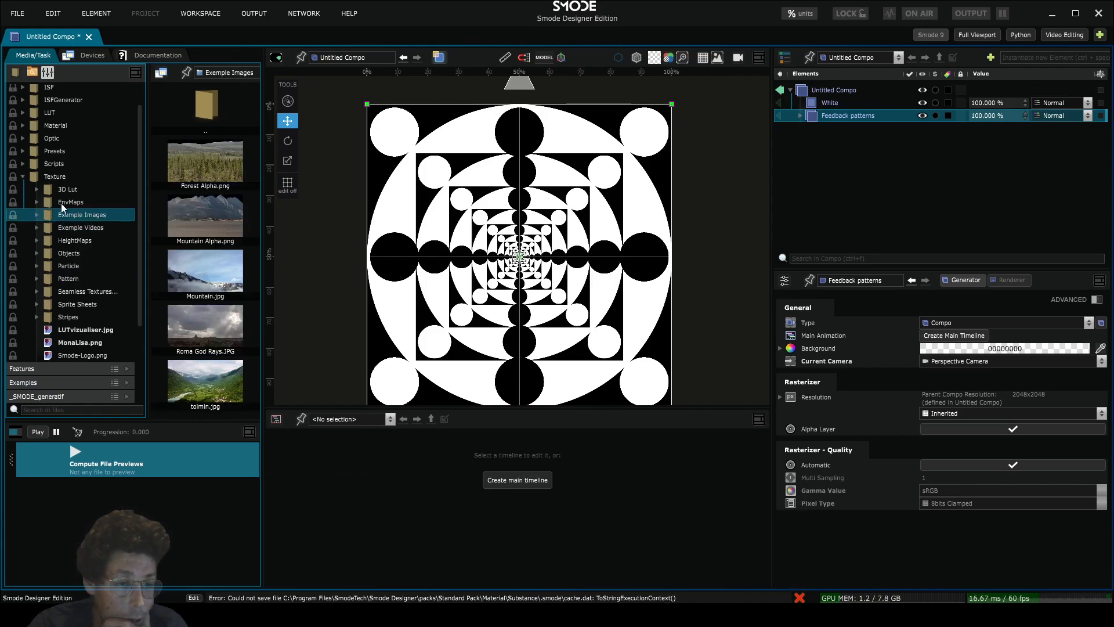
pyautogui.click(64, 203)
pyautogui.click(64, 191)
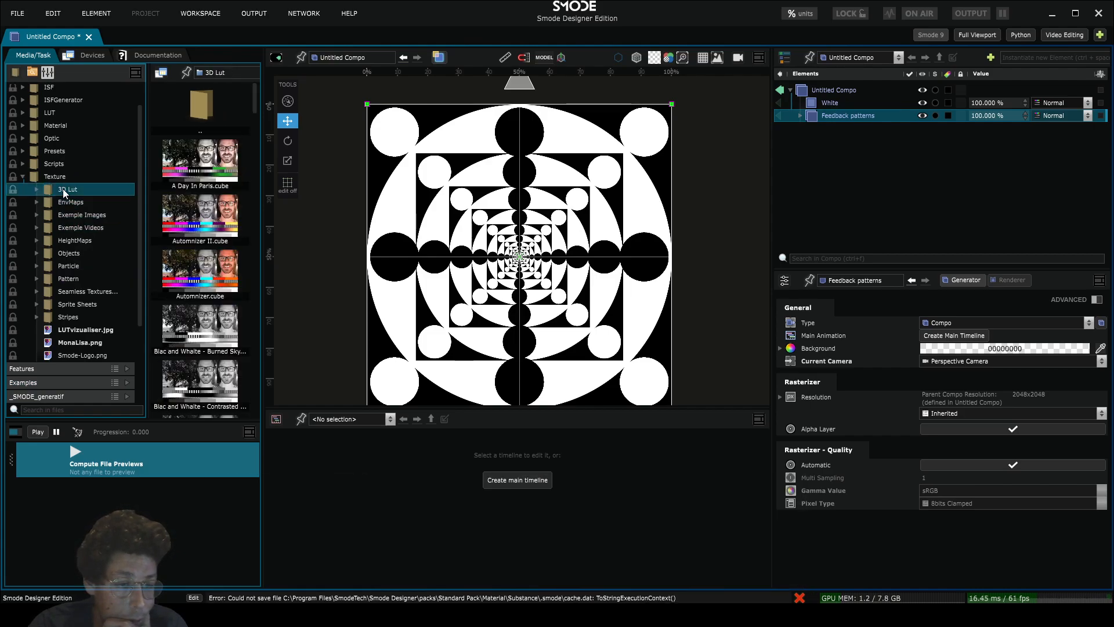
pyautogui.click(66, 253)
pyautogui.click(65, 264)
# - Browse the Seamless Textures folder and select the Bitume 02_COLOR.png texture
pyautogui.click(71, 291)
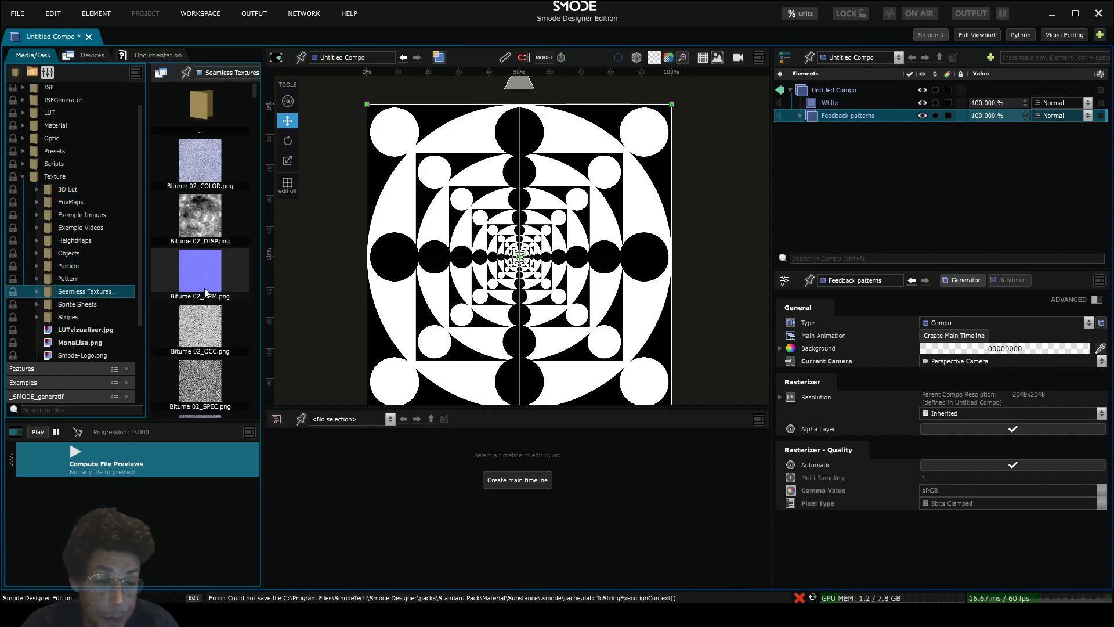
pyautogui.scroll(-1, 204, 287)
pyautogui.scroll(-4, 204, 287)
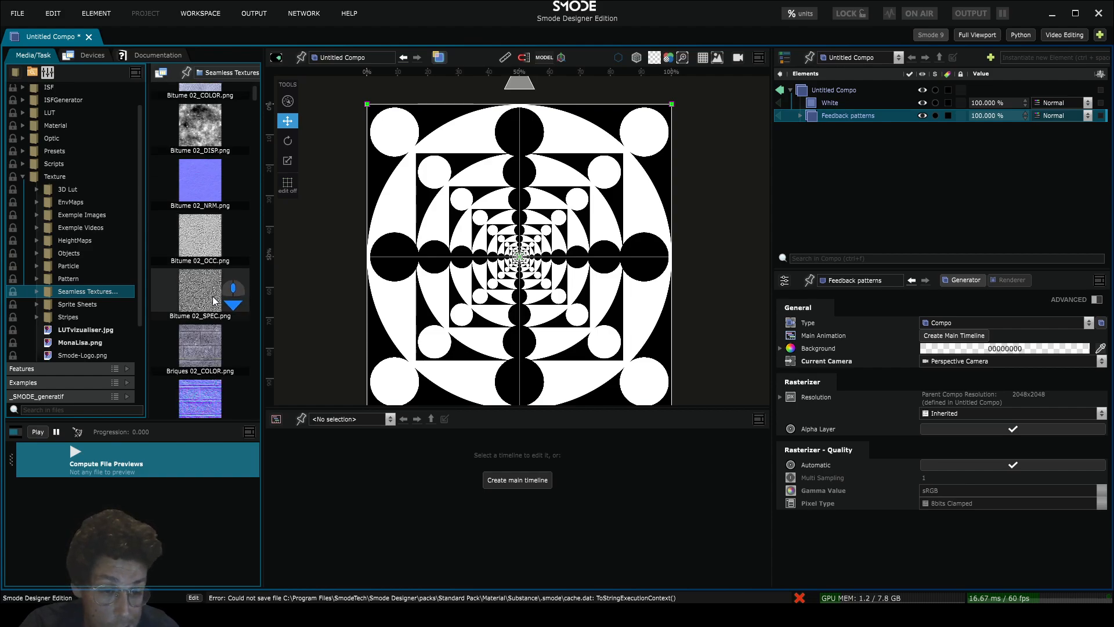
pyautogui.scroll(5, 211, 306)
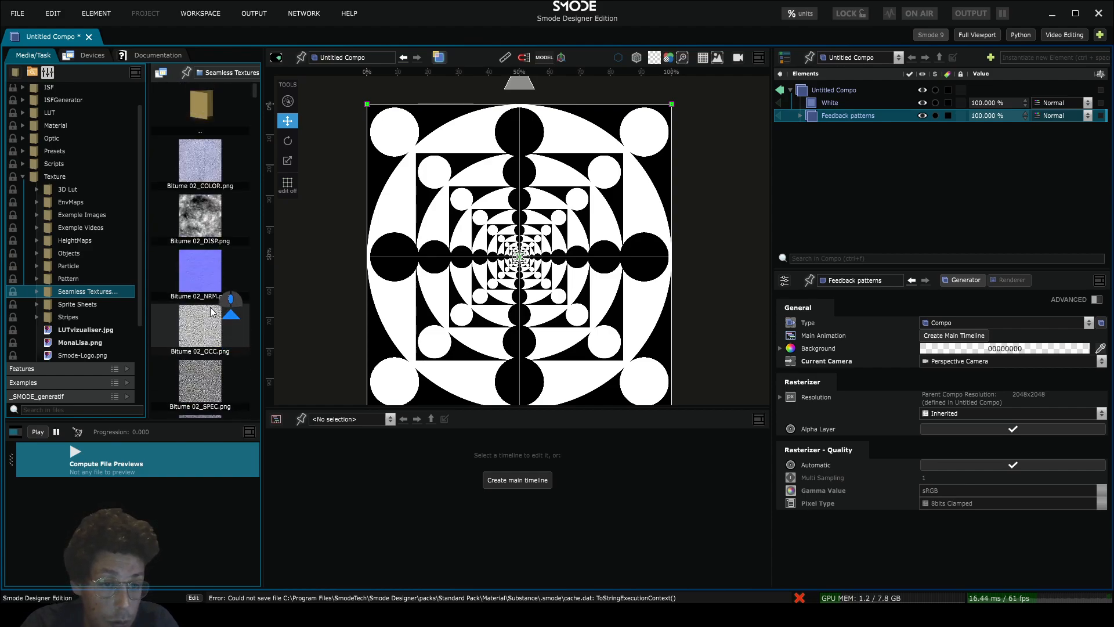
pyautogui.click(203, 170)
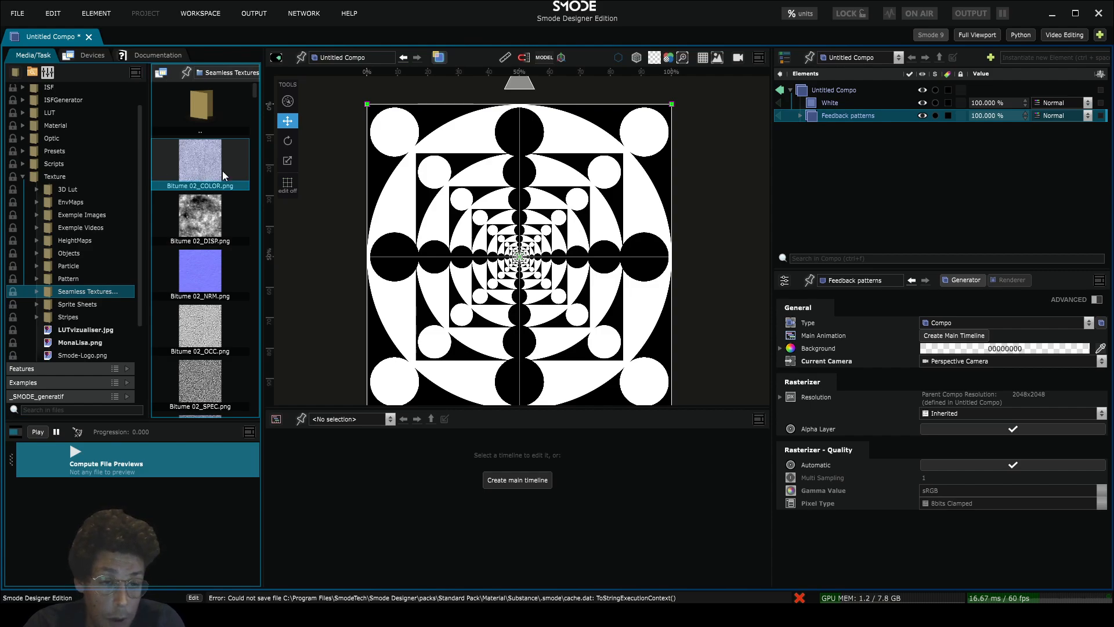
# - Search the media files for "bitume", add Bitume 02_COLOR.png as a layer after Feedback patterns, and clear the search
pyautogui.click(64, 410)
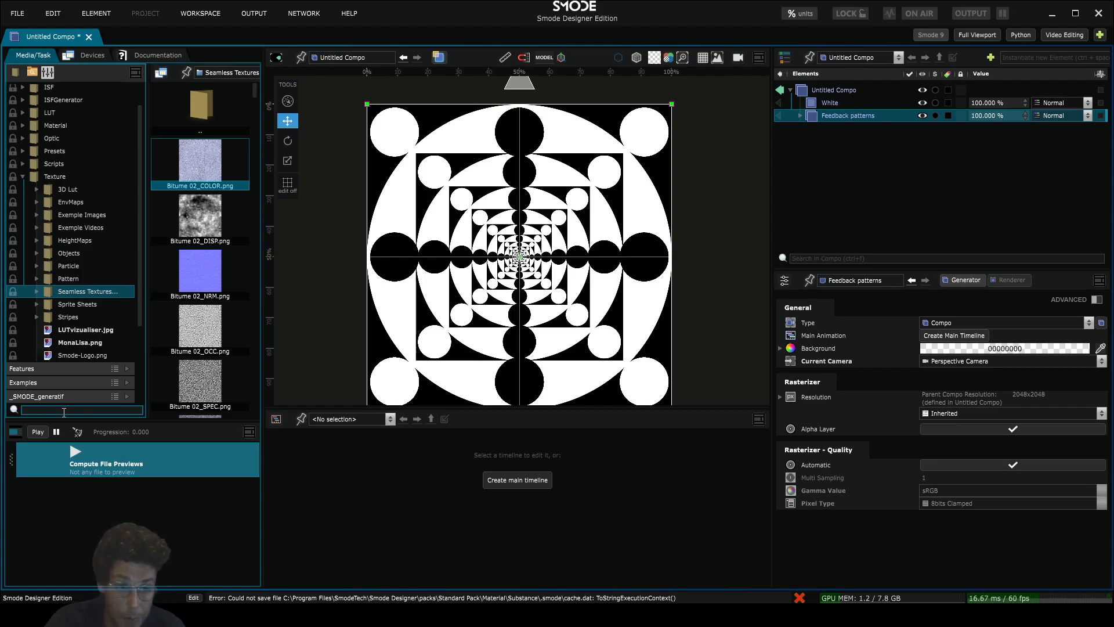
pyautogui.write('bitume')
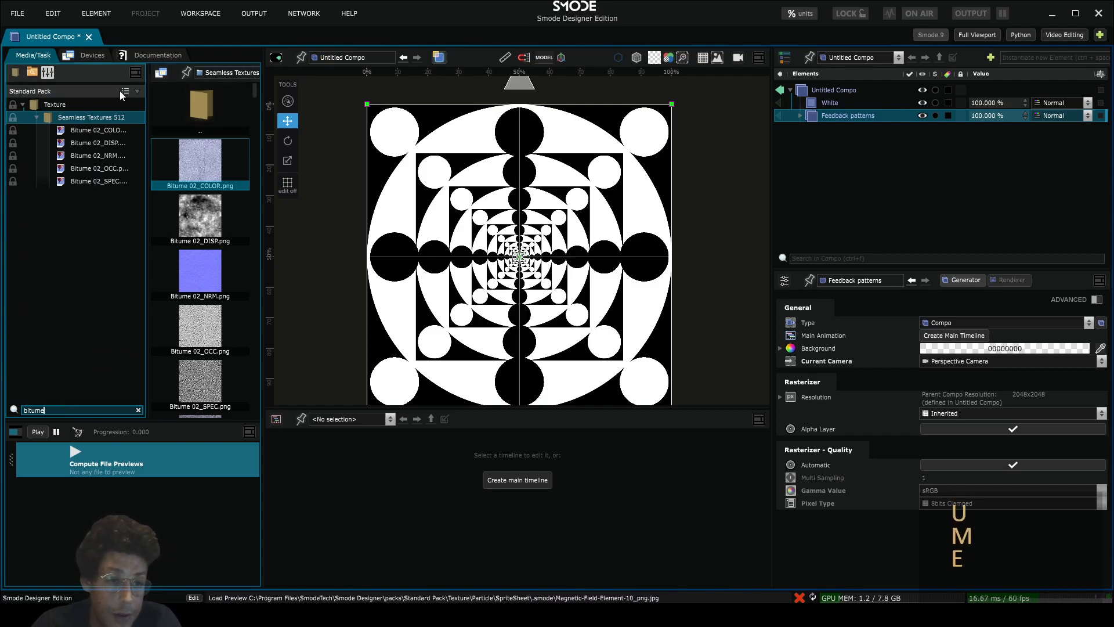
pyautogui.click(97, 130)
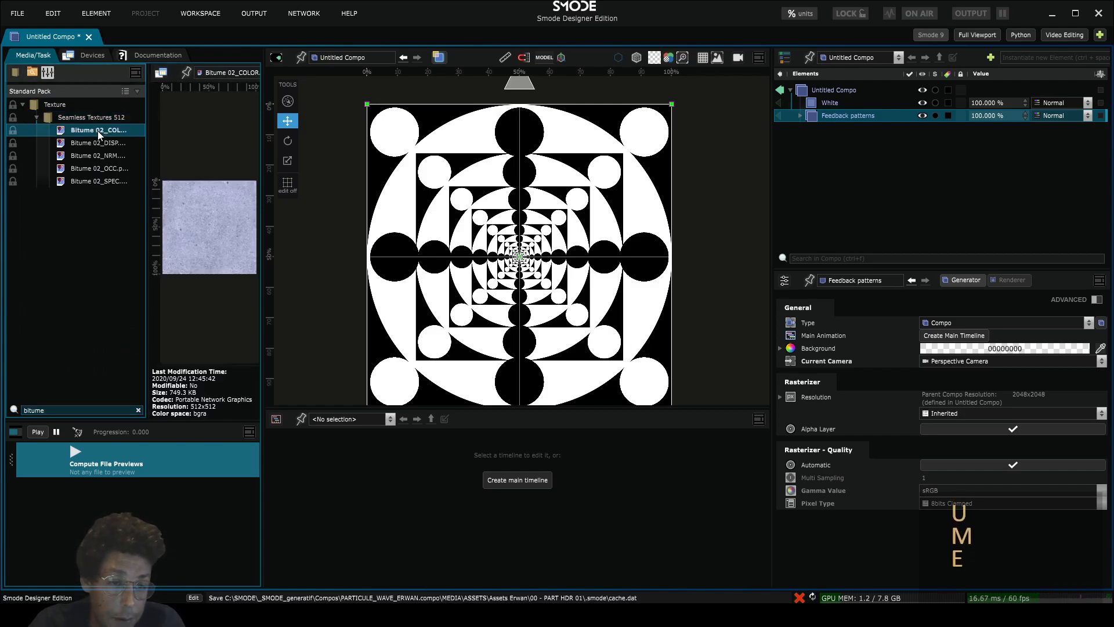
pyautogui.moveTo(92, 131); pyautogui.dragTo(859, 197)
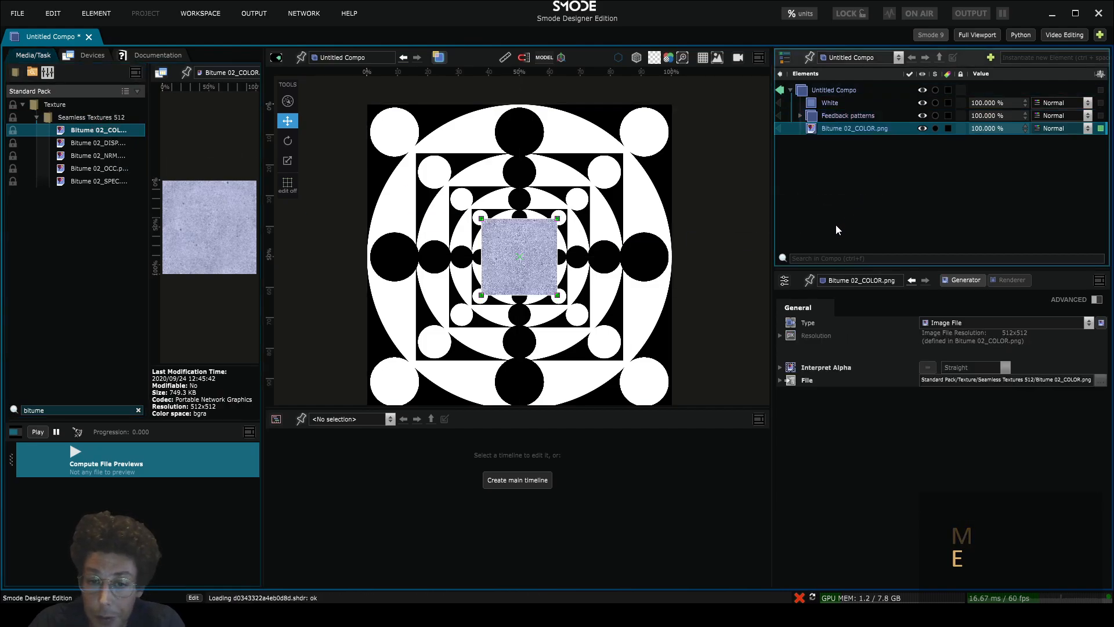
pyautogui.click(139, 410)
# - Scale the Bitume 02_COLOR.png layer with a placement preset so it fills the whole square composition
pyautogui.scroll(2, 549, 264)
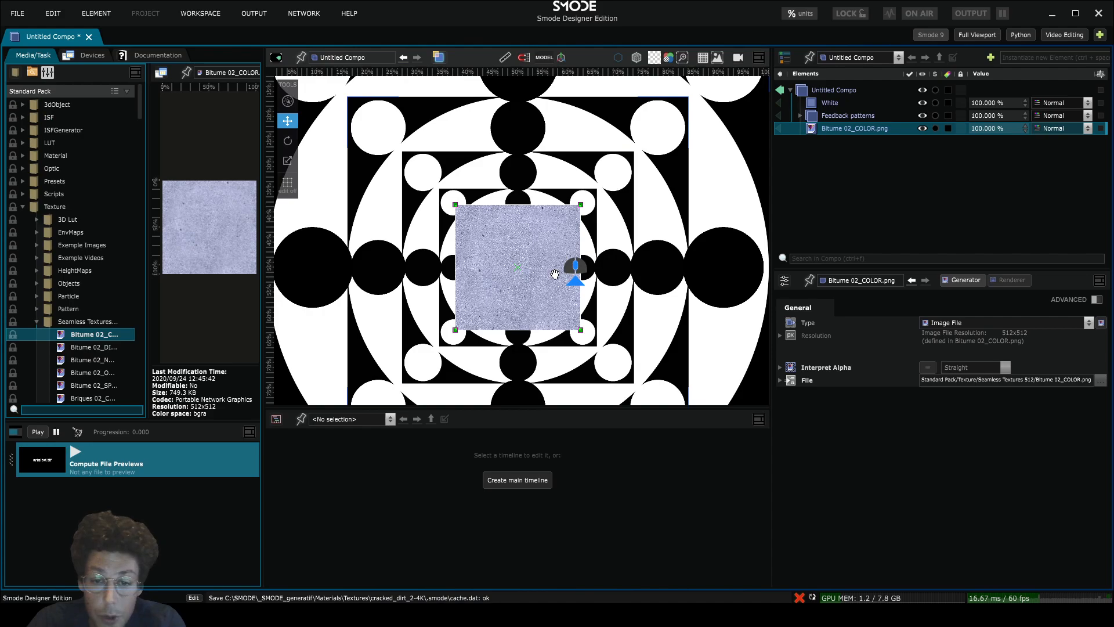
pyautogui.scroll(-4, 569, 261)
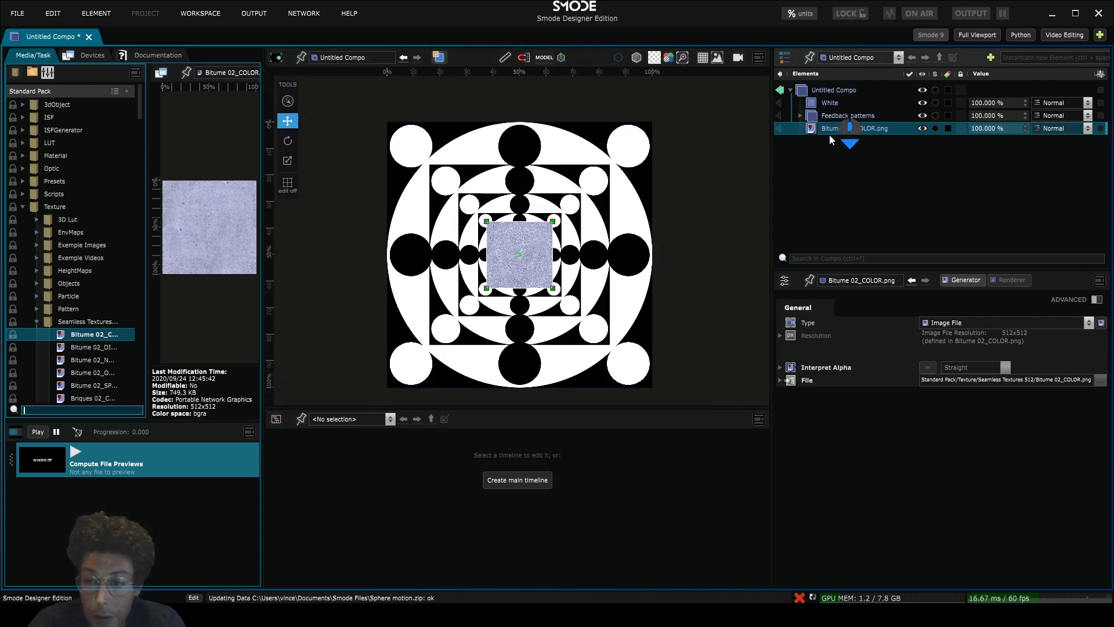
pyautogui.click(828, 128)
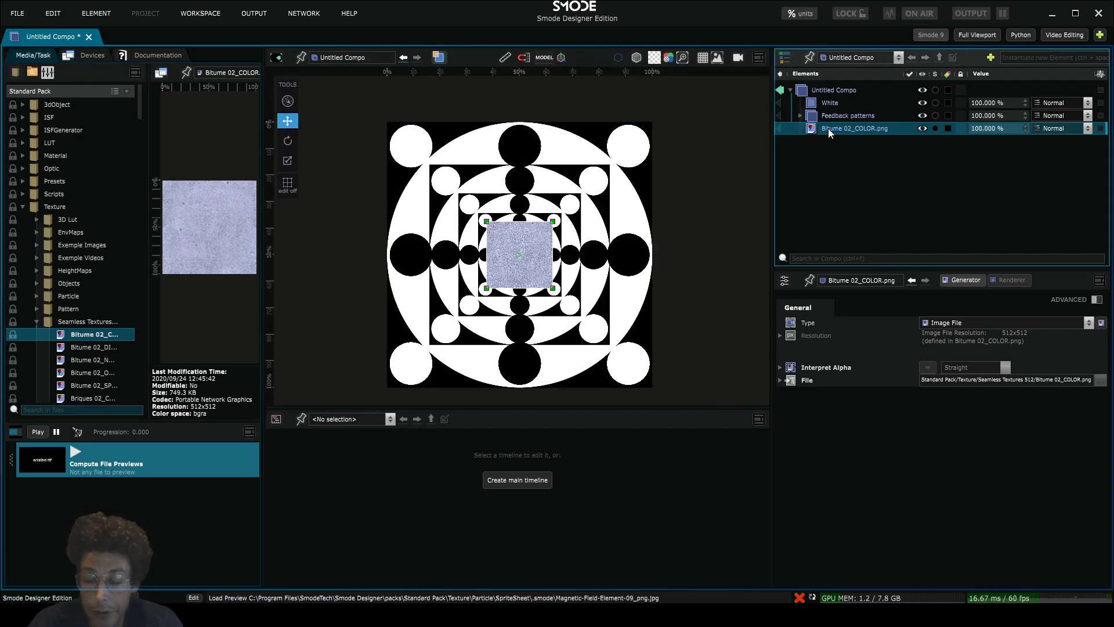
pyautogui.rightClick(828, 128)
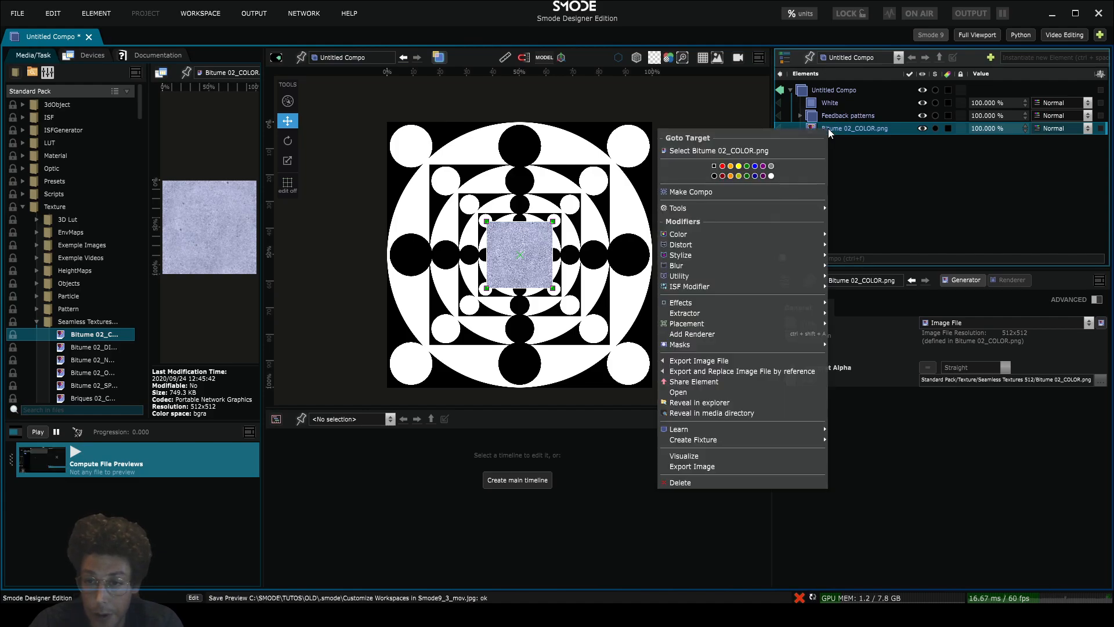
pyautogui.press('Escape')
pyautogui.rightClick(828, 128)
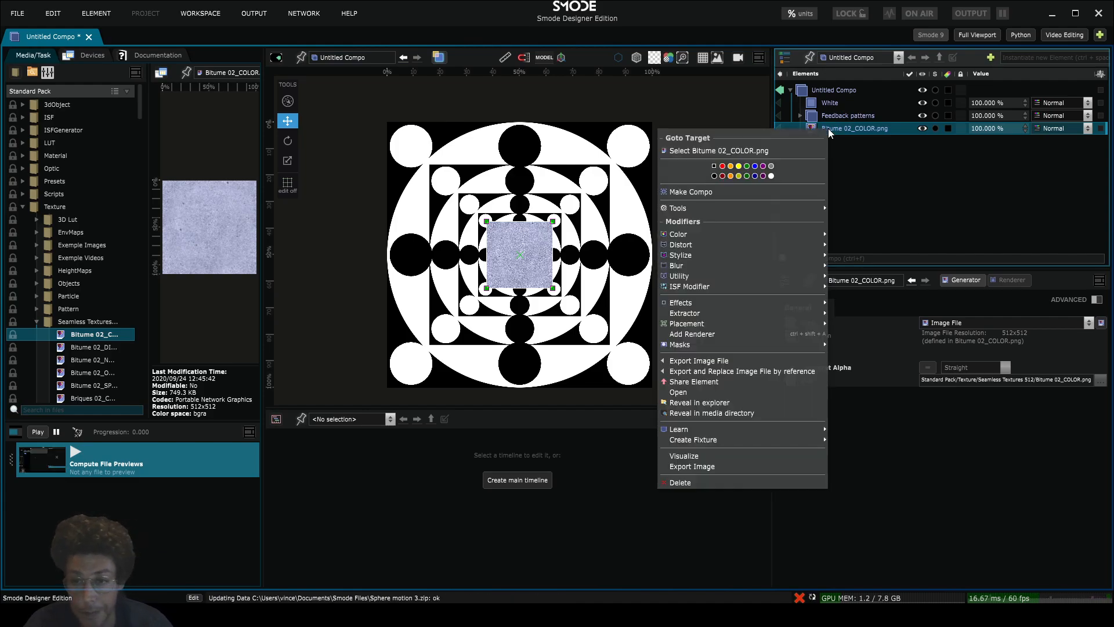
pyautogui.moveTo(756, 324)
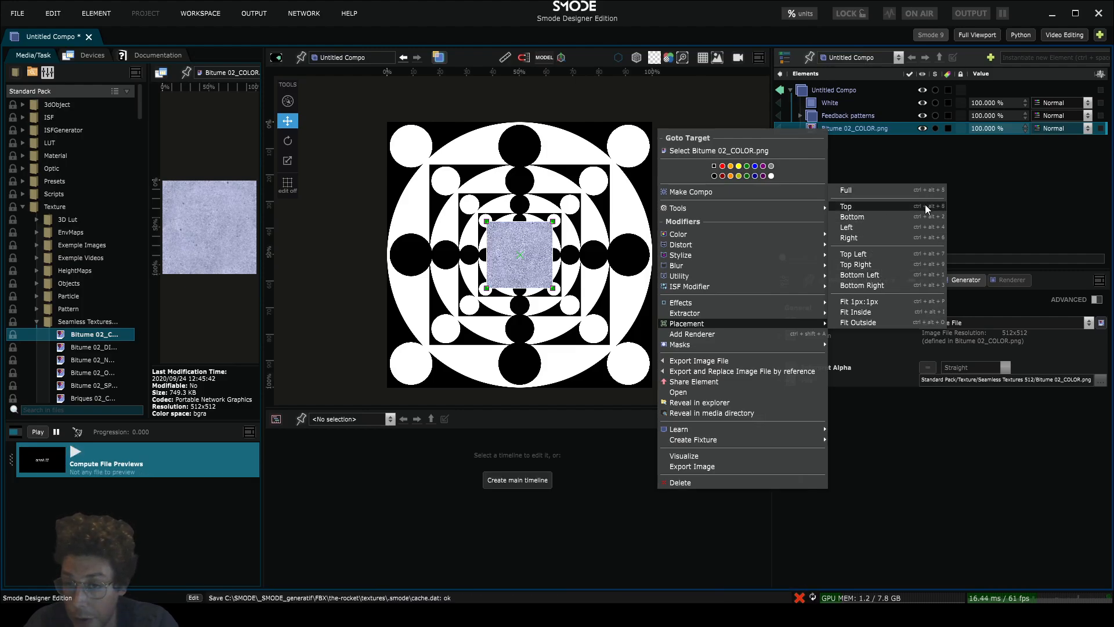
pyautogui.click(837, 128)
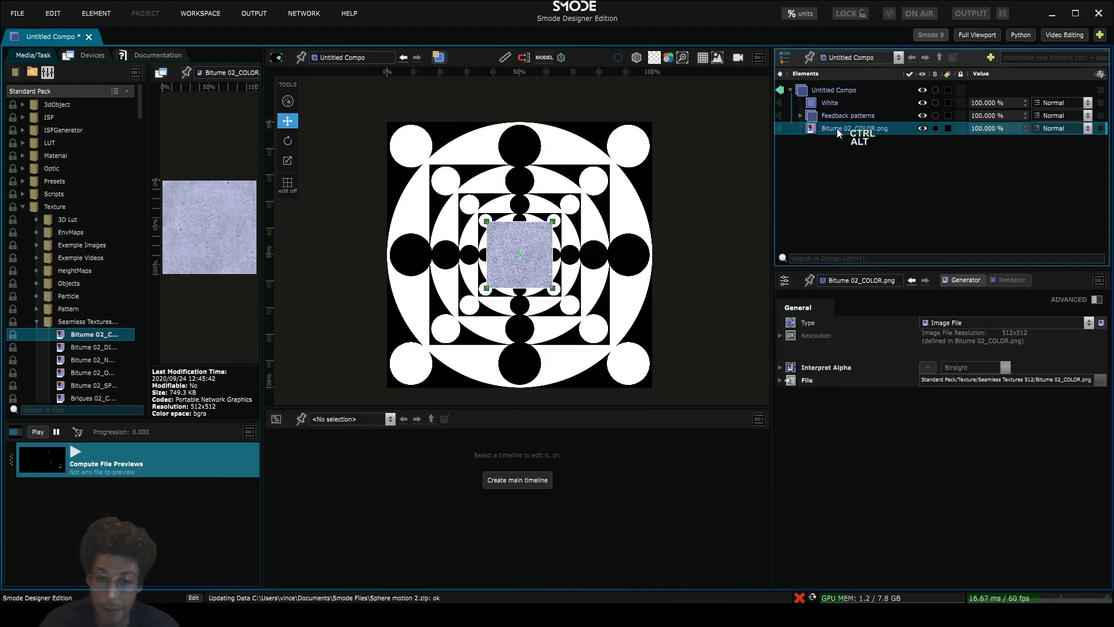
pyautogui.hotkey('ctrl', 'alt', 'n')
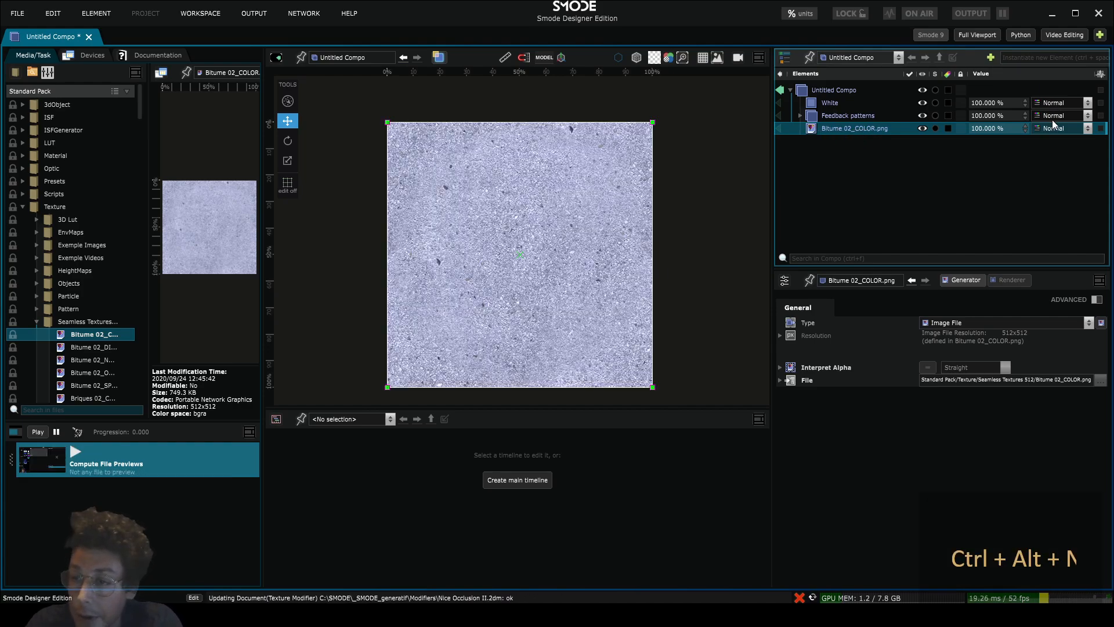
# - Set the Bitume 02_COLOR.png layer's blend mode to Darken and add a Grayscale modifier to it
pyautogui.click(1057, 128)
pyautogui.click(1045, 176)
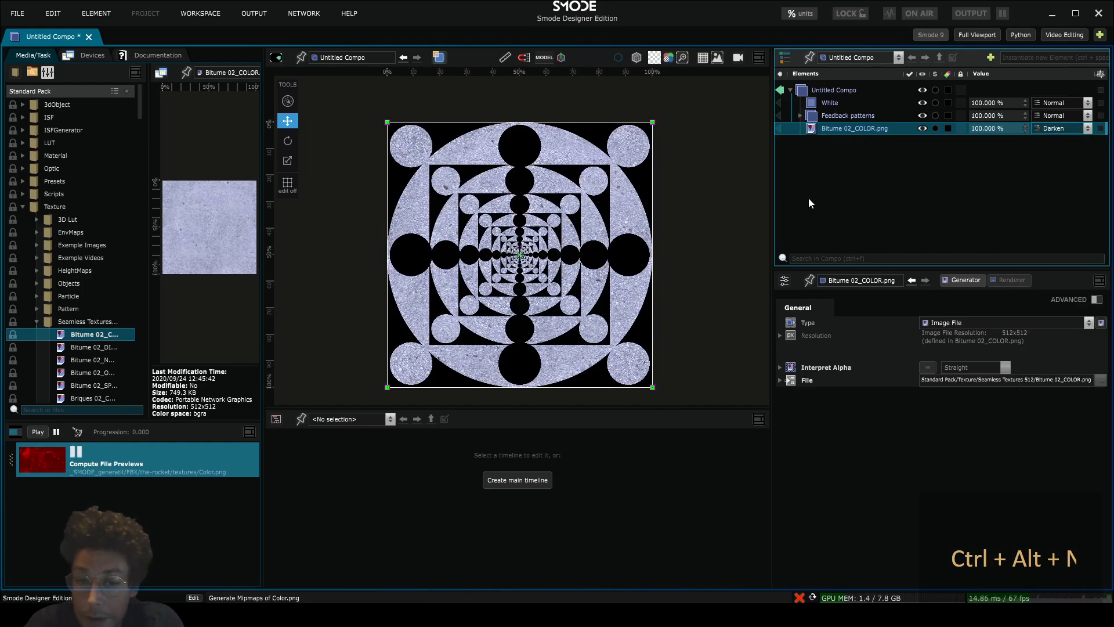
pyautogui.rightClick(852, 130)
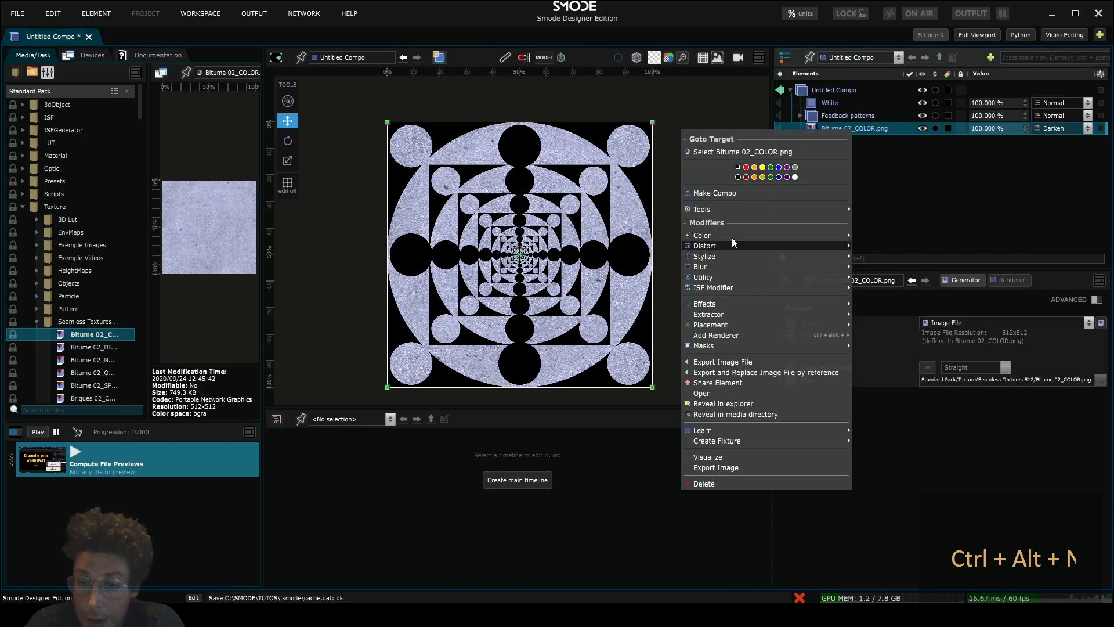
pyautogui.moveTo(733, 236)
pyautogui.click(873, 285)
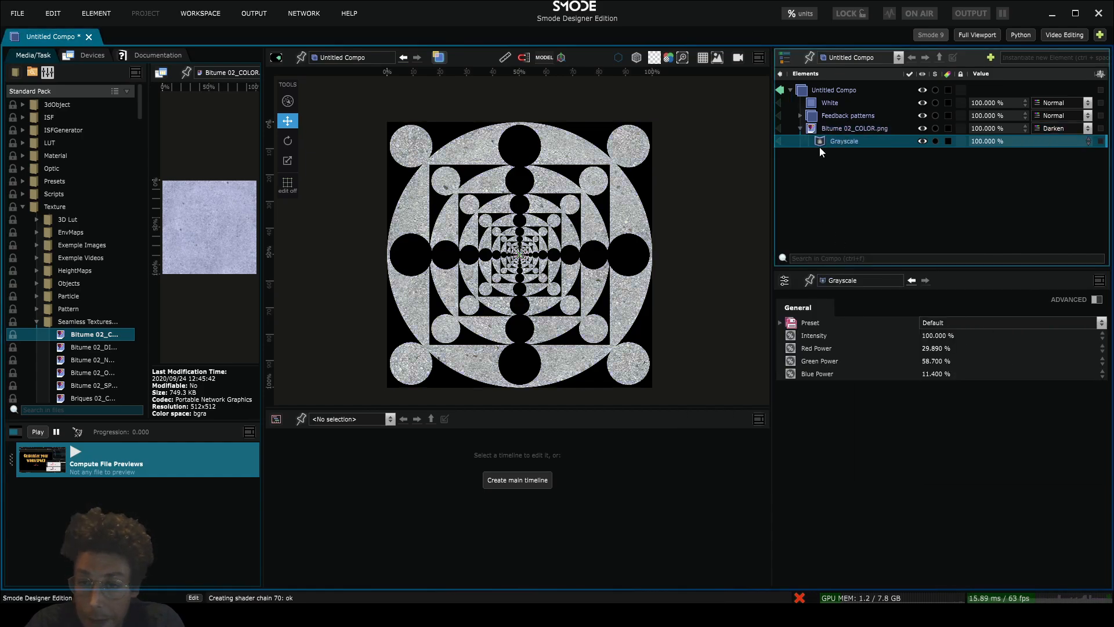
# - Add a 2D Transform to the Bitume texture with all wrap modes on Mirrored Repeat and the linked scale at 46 %
pyautogui.rightClick(830, 128)
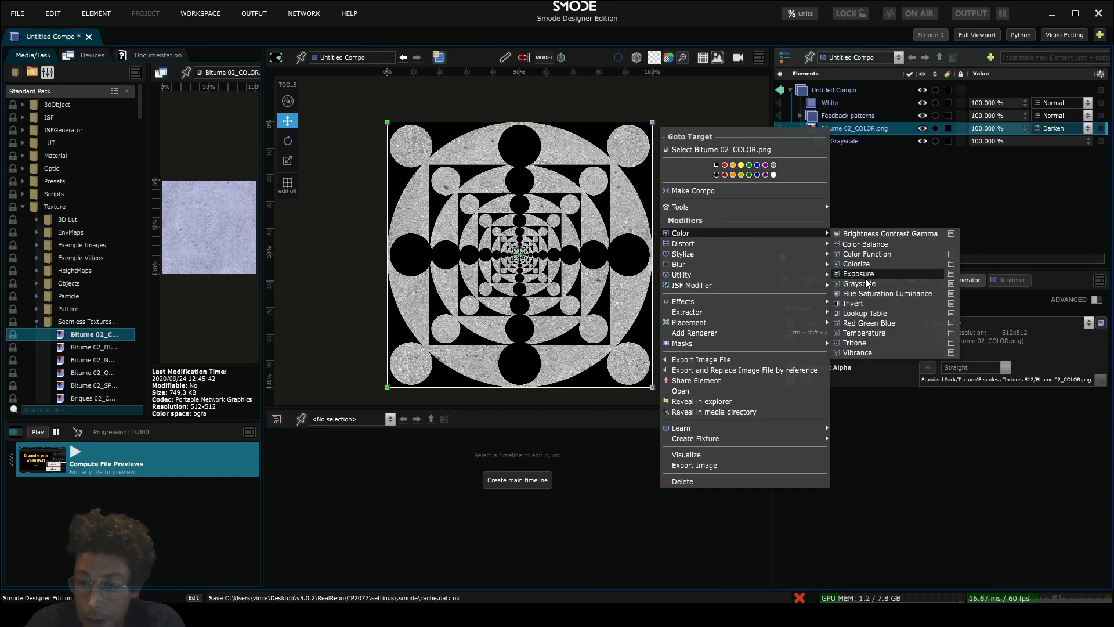
pyautogui.moveTo(740, 248)
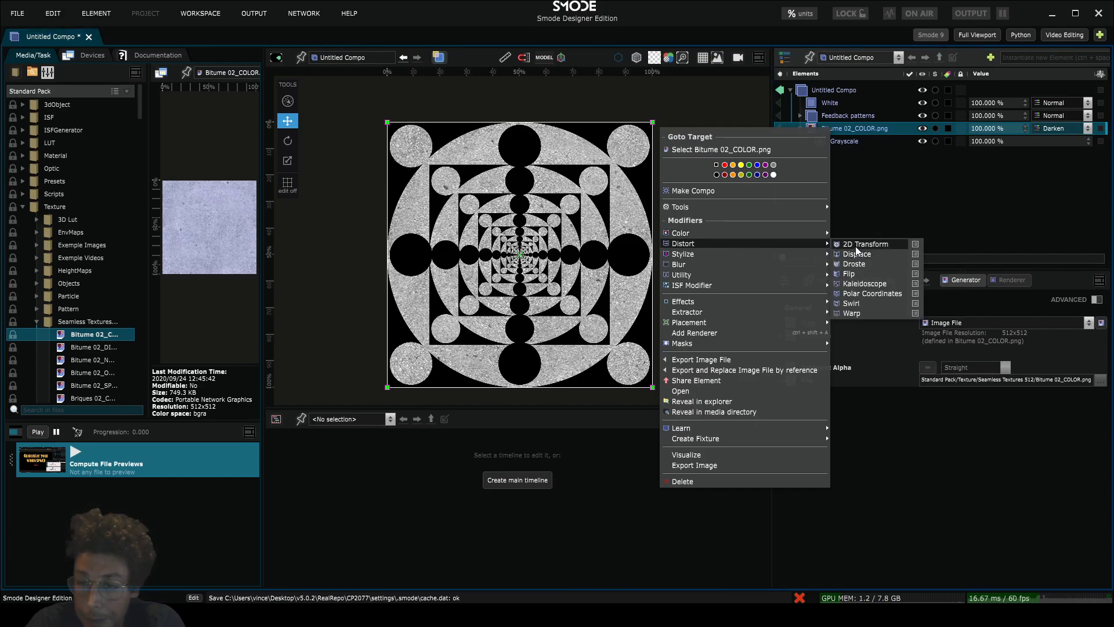
pyautogui.click(859, 244)
pyautogui.click(947, 539)
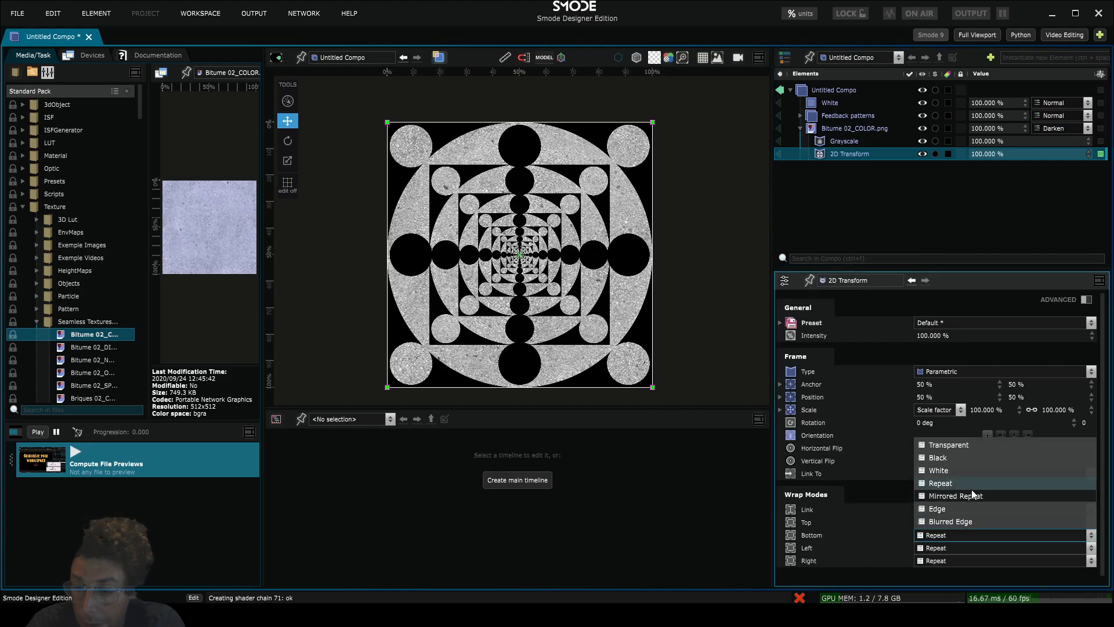
pyautogui.click(967, 495)
pyautogui.moveTo(1052, 411); pyautogui.dragTo(1072, 431)
pyautogui.scroll(5, 581, 238)
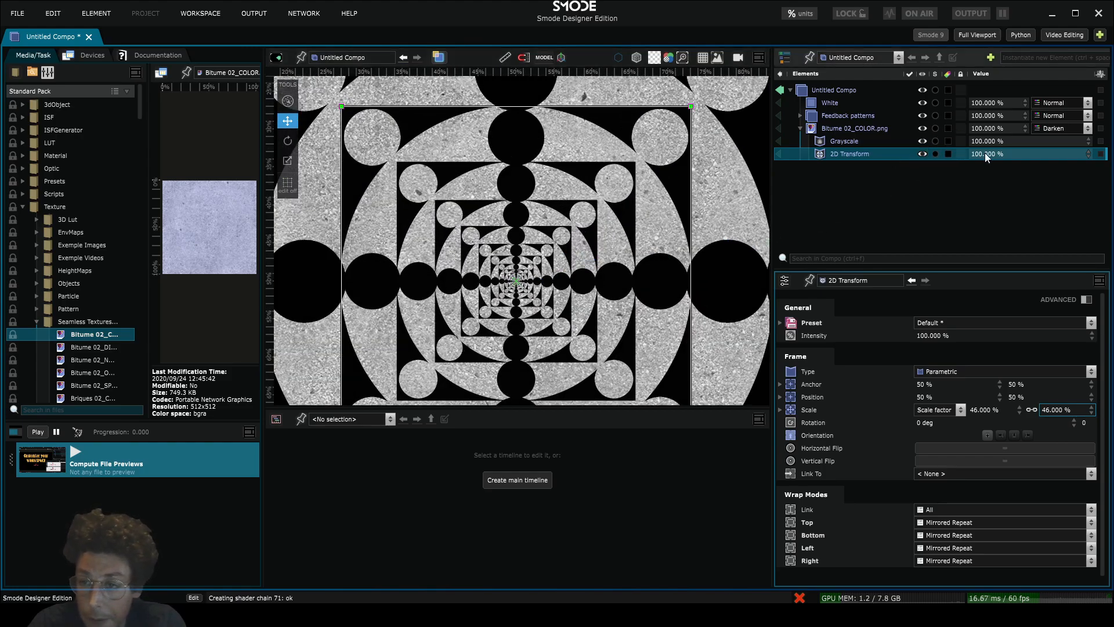
# - Lower the Bitume 02_COLOR.png layer's opacity to 70.4 %, inspect the grain on the pattern, and collapse the layer's modifiers
pyautogui.moveTo(987, 154); pyautogui.dragTo(1001, 72)
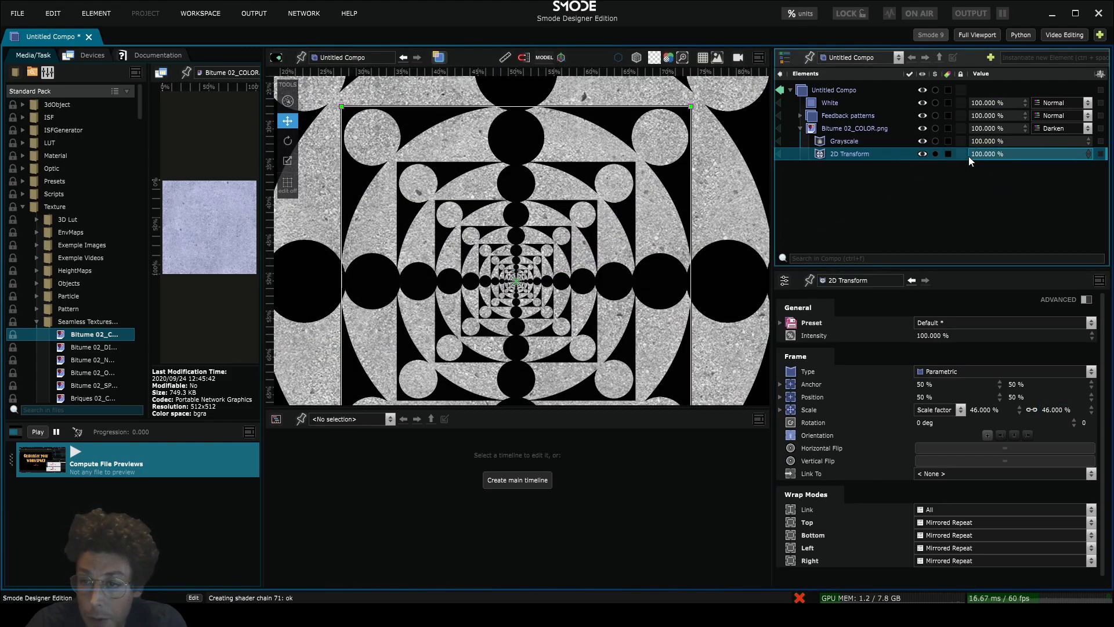
pyautogui.moveTo(980, 131); pyautogui.dragTo(1025, 306)
pyautogui.scroll(-2, 541, 147)
pyautogui.scroll(5, 541, 147)
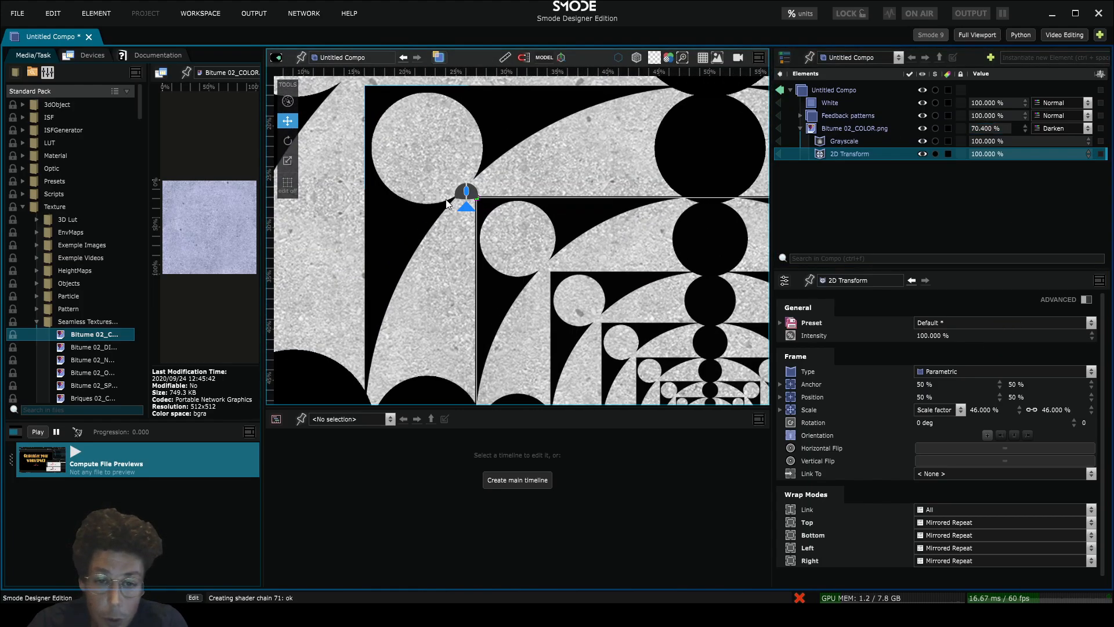
pyautogui.scroll(2, 522, 180)
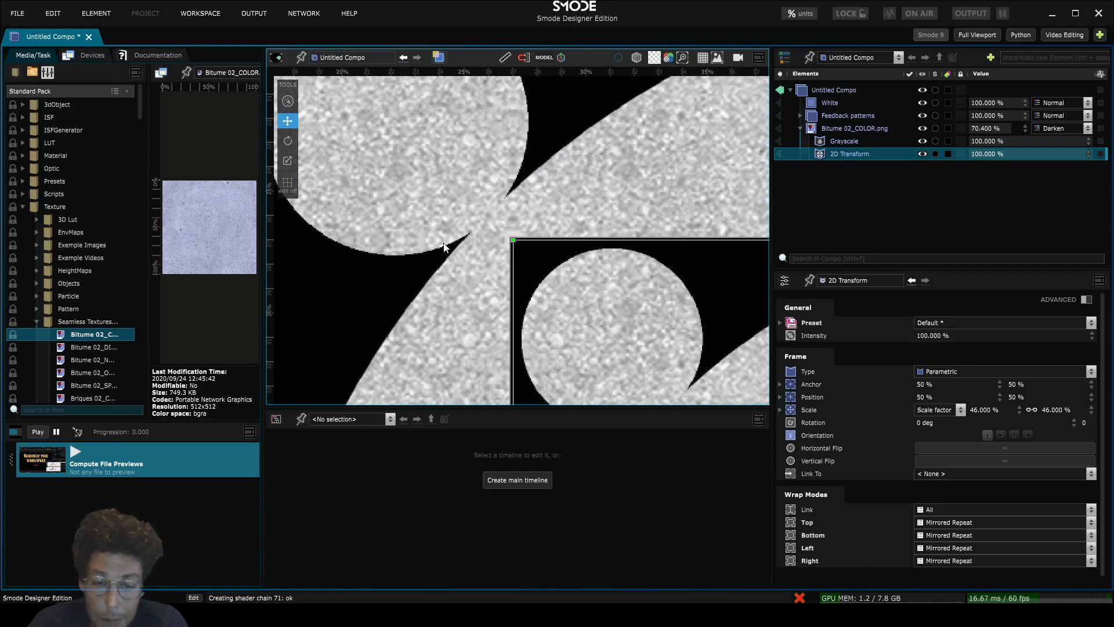
pyautogui.scroll(-5, 456, 241)
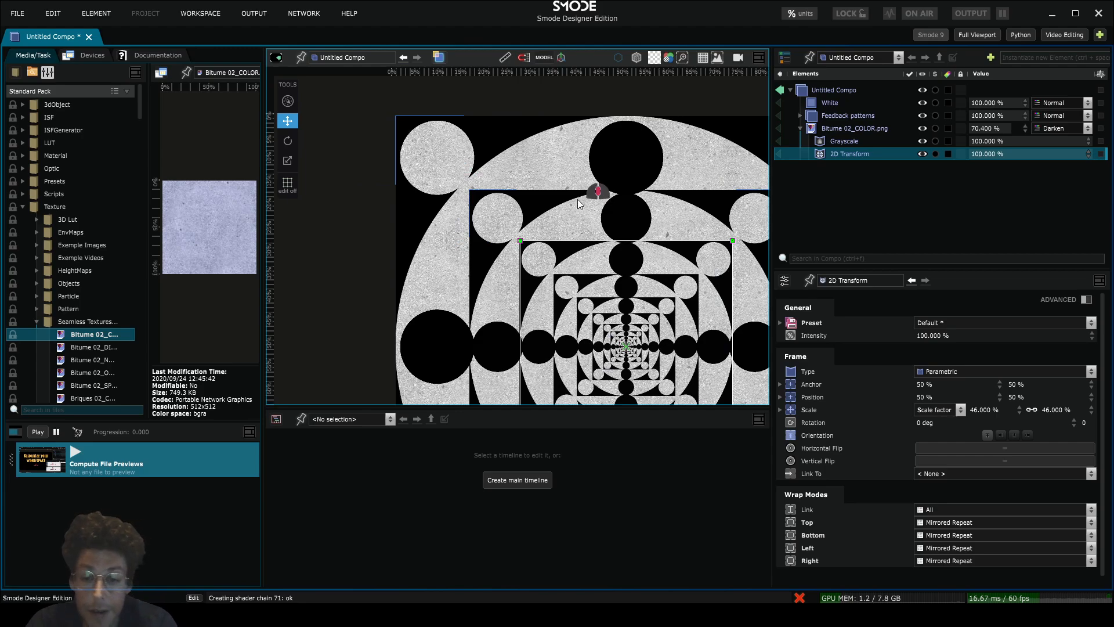
pyautogui.moveTo(577, 200); pyautogui.dragTo(537, 172)
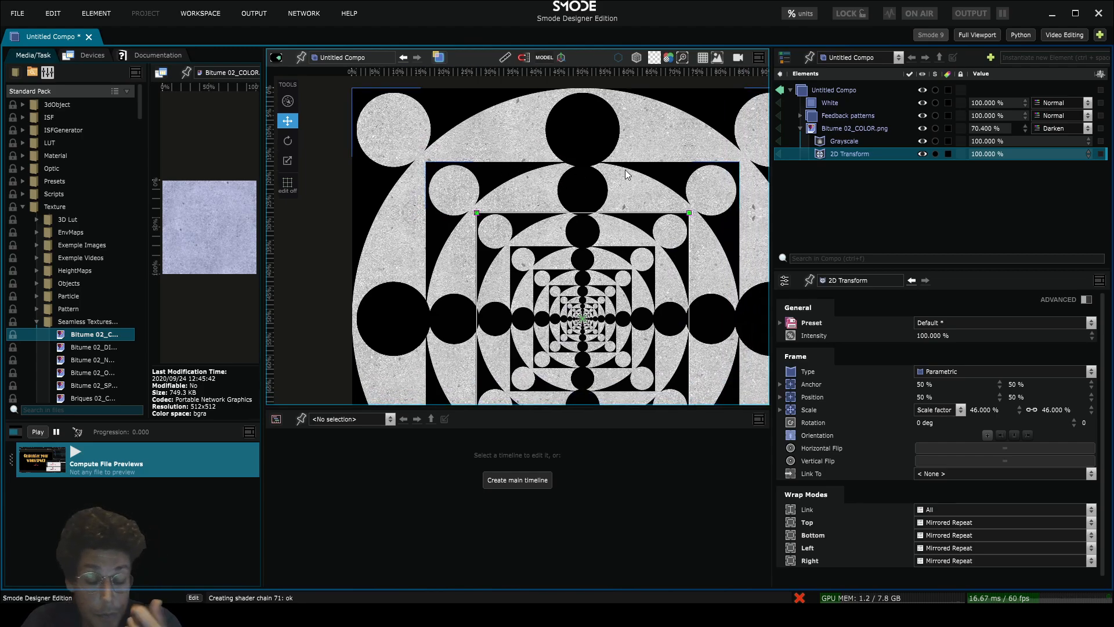
pyautogui.click(801, 128)
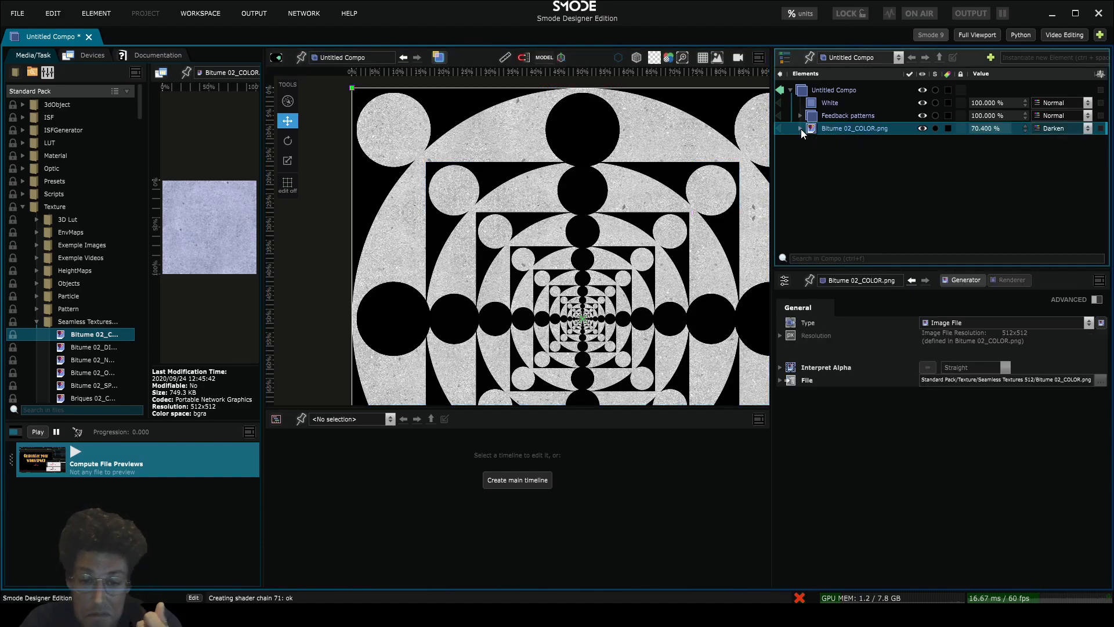
# - Wrap the Bitume 02_COLOR.png layer in its own compo and set that compo's blend mode to Multiply
pyautogui.scroll(-1, 590, 203)
pyautogui.moveTo(596, 220); pyautogui.dragTo(560, 202)
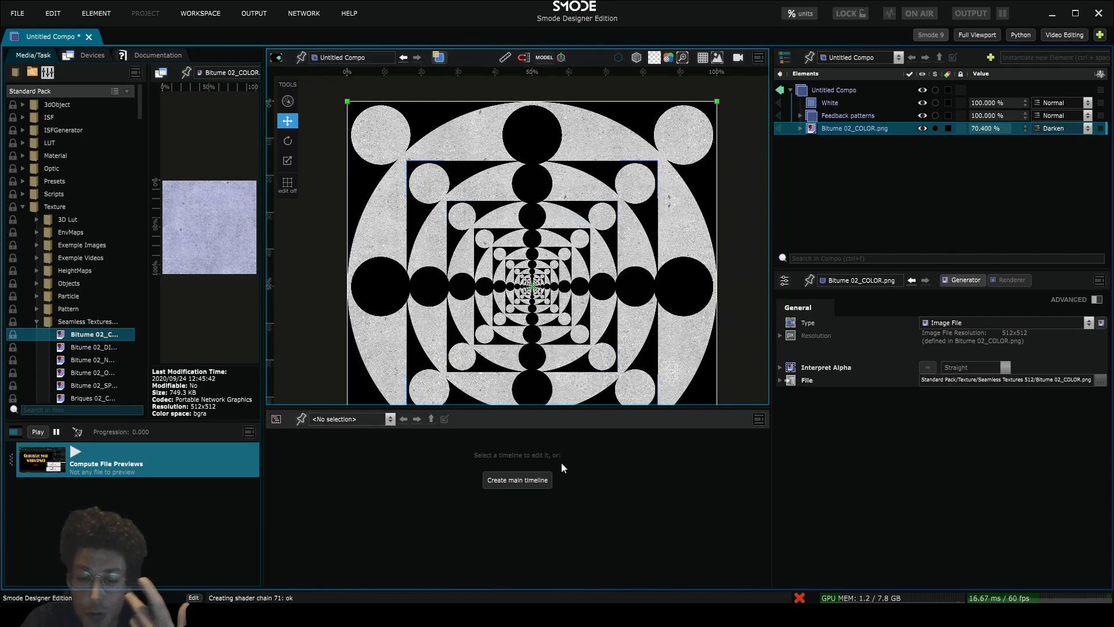
pyautogui.moveTo(563, 409); pyautogui.dragTo(567, 465)
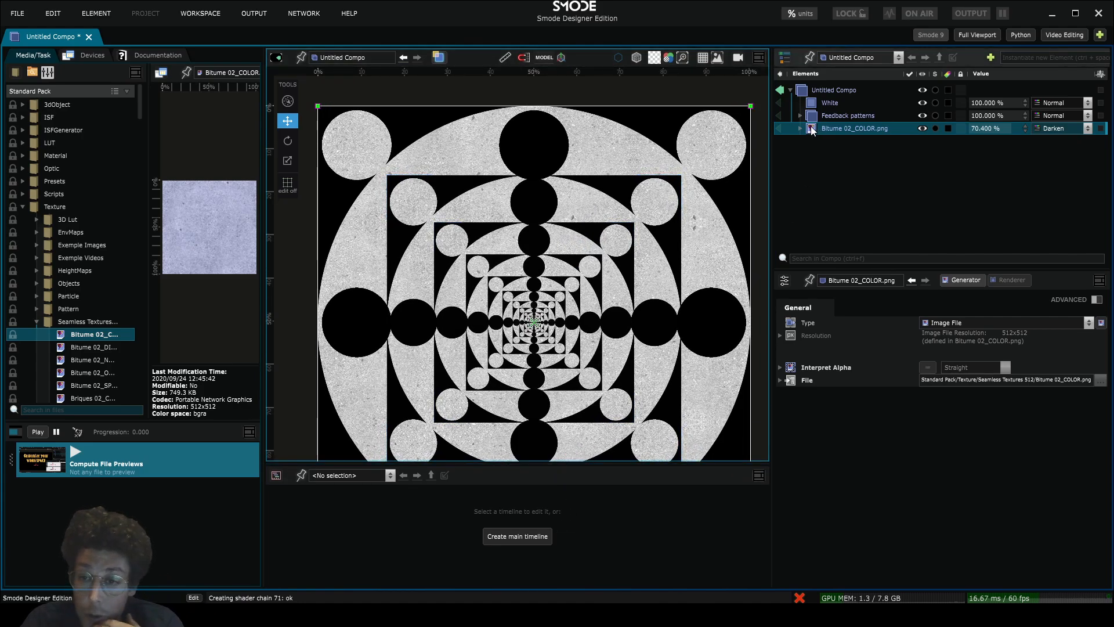
pyautogui.click(801, 128)
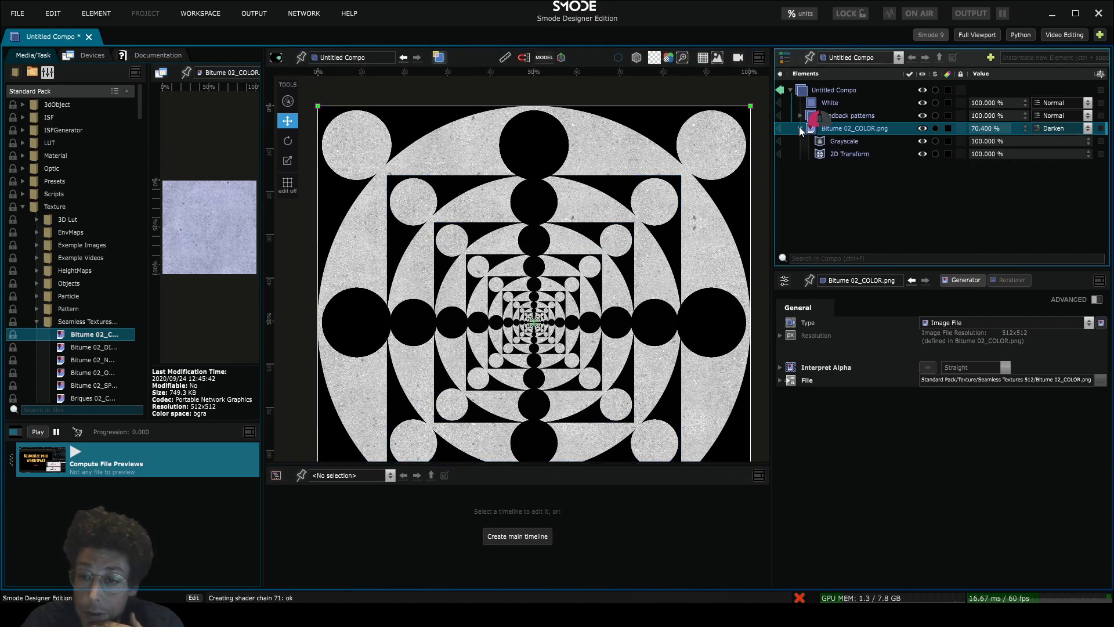
pyautogui.hotkey('ctrl', 'shift', 'c')
pyautogui.click(838, 129)
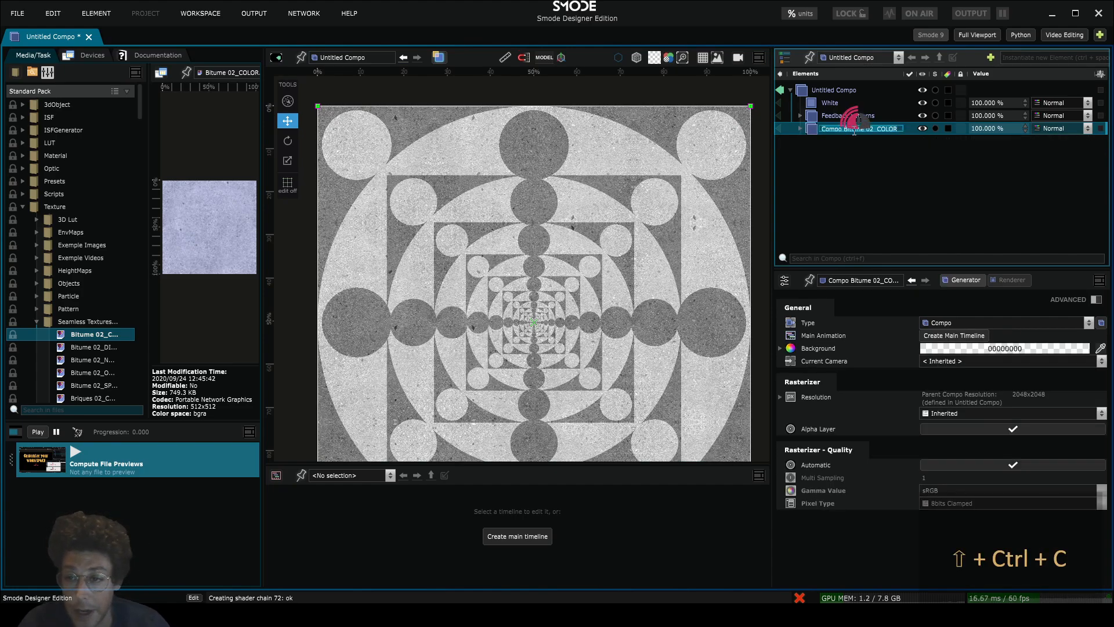
pyautogui.click(1060, 127)
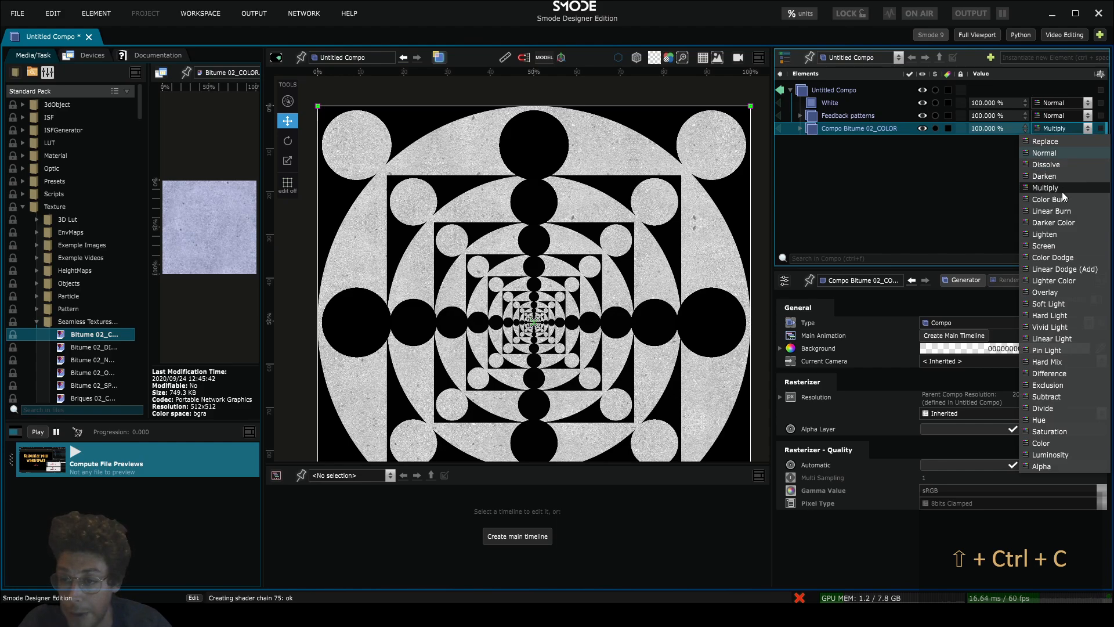
pyautogui.click(1062, 191)
# - Inside the Bitume compo, set the image's blend mode to Normal and move its 2D Transform up to the compo level
pyautogui.click(800, 129)
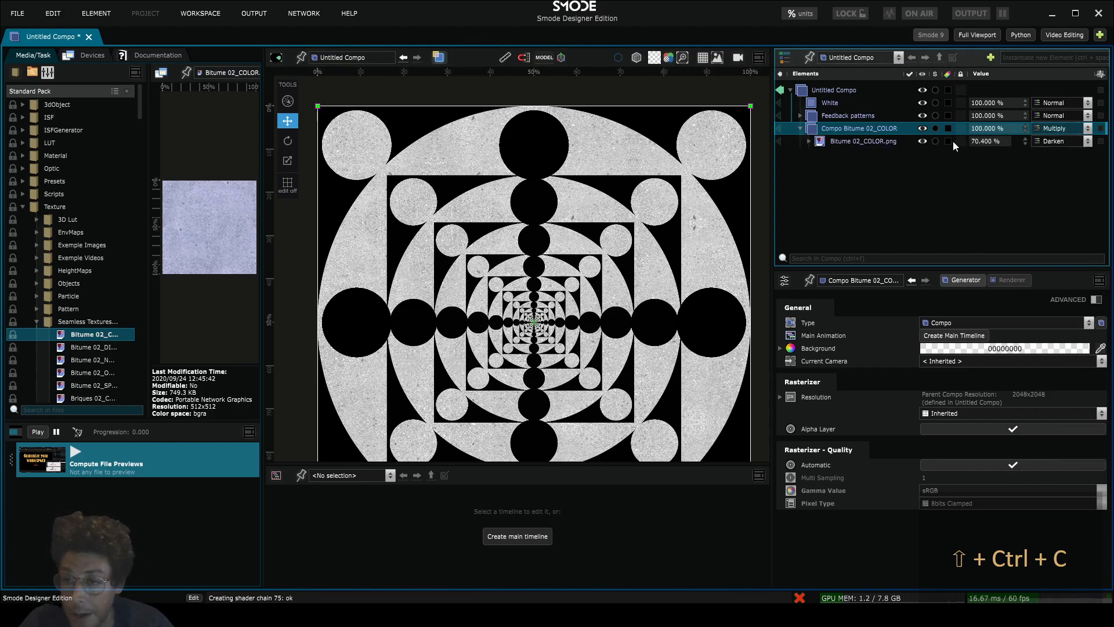
pyautogui.click(1050, 142)
pyautogui.click(1055, 165)
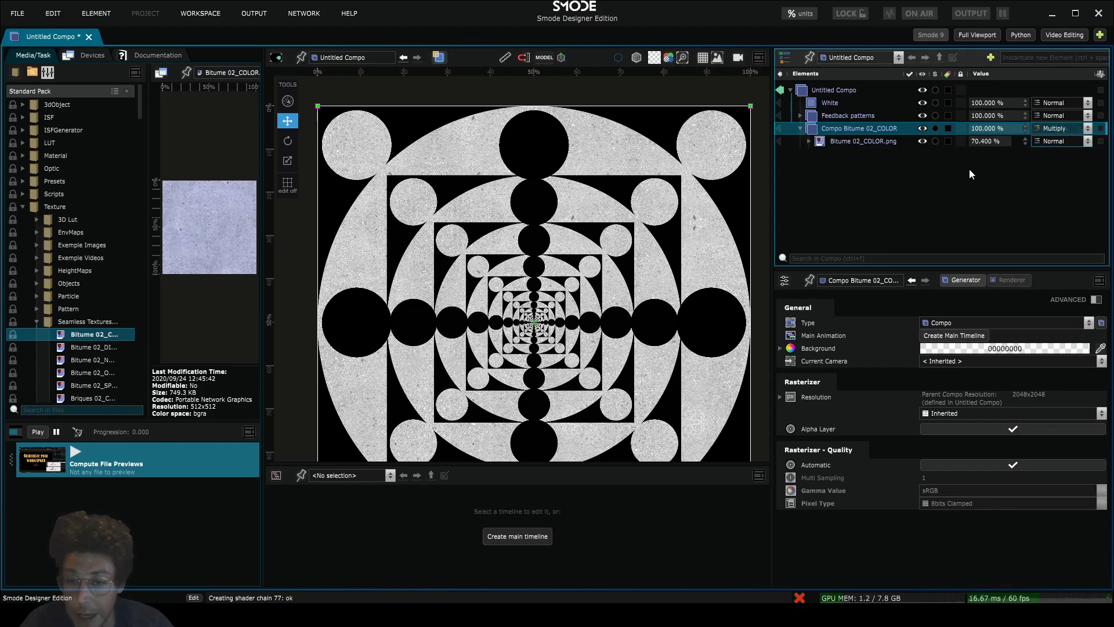
pyautogui.click(809, 141)
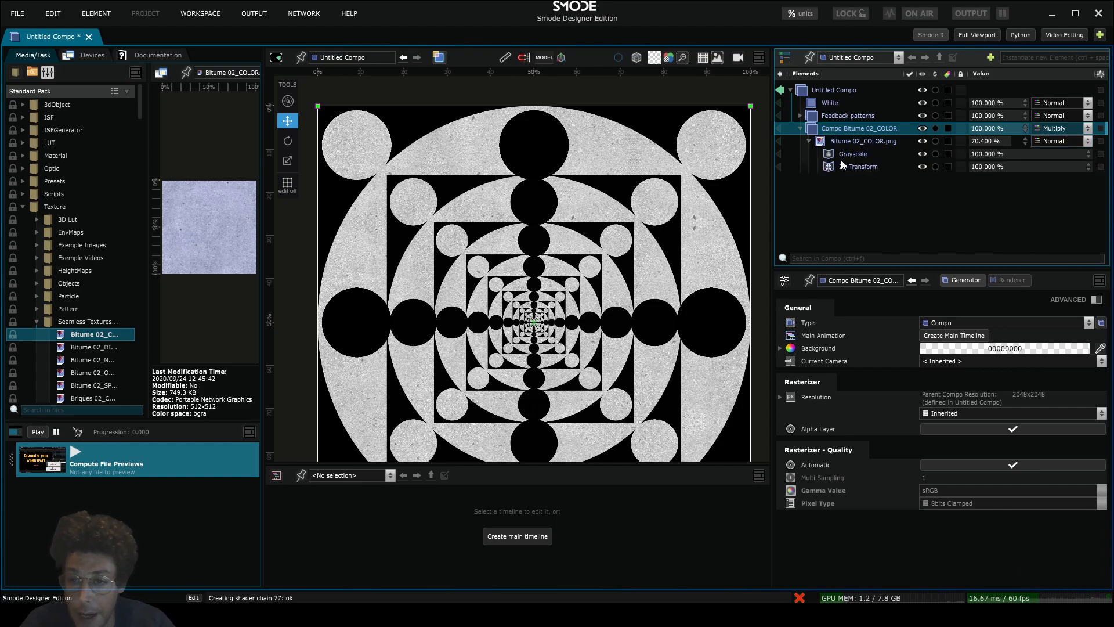
pyautogui.moveTo(842, 166); pyautogui.dragTo(838, 130)
# - Rename the compo containing the Bitume image as Bitume texture
pyautogui.click(843, 129)
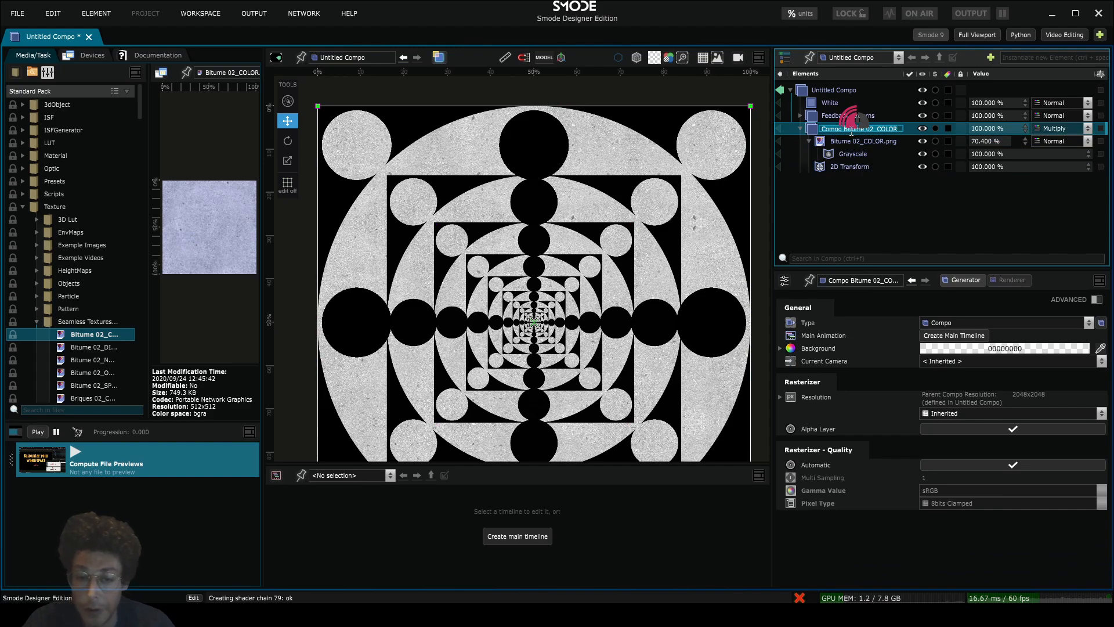
pyautogui.write('Bi')
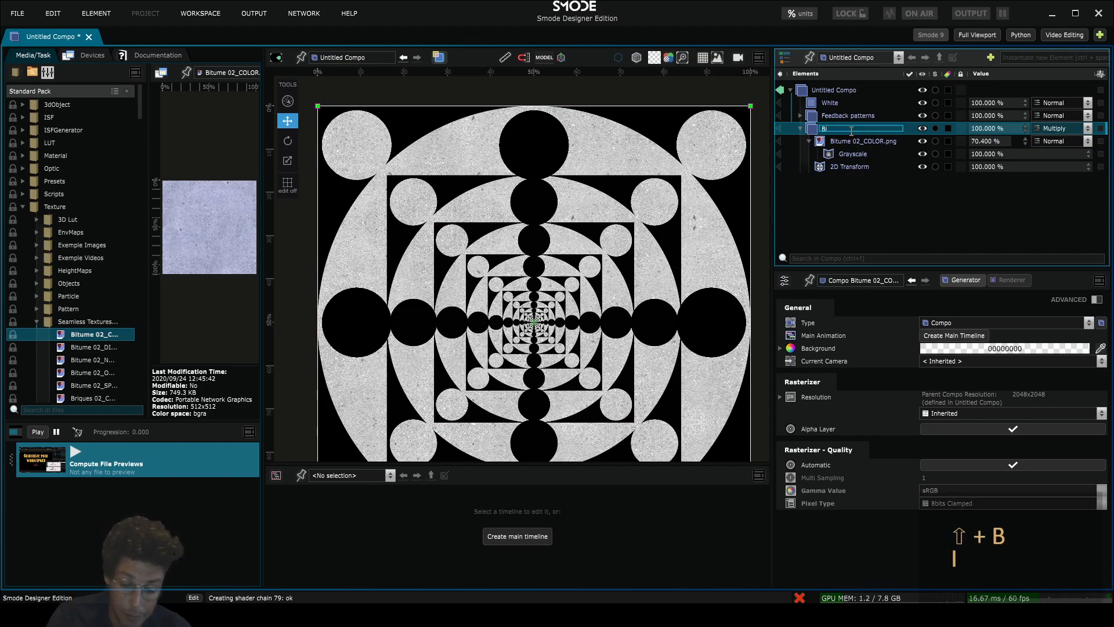
pyautogui.write('tume textur')
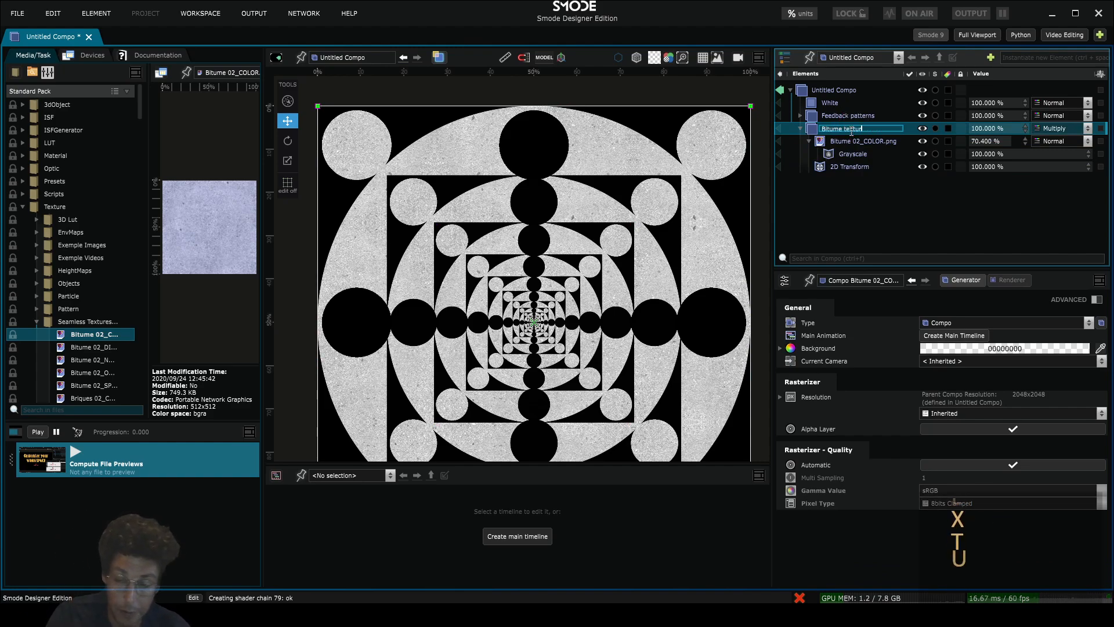
pyautogui.write('e')
pyautogui.press('Return')
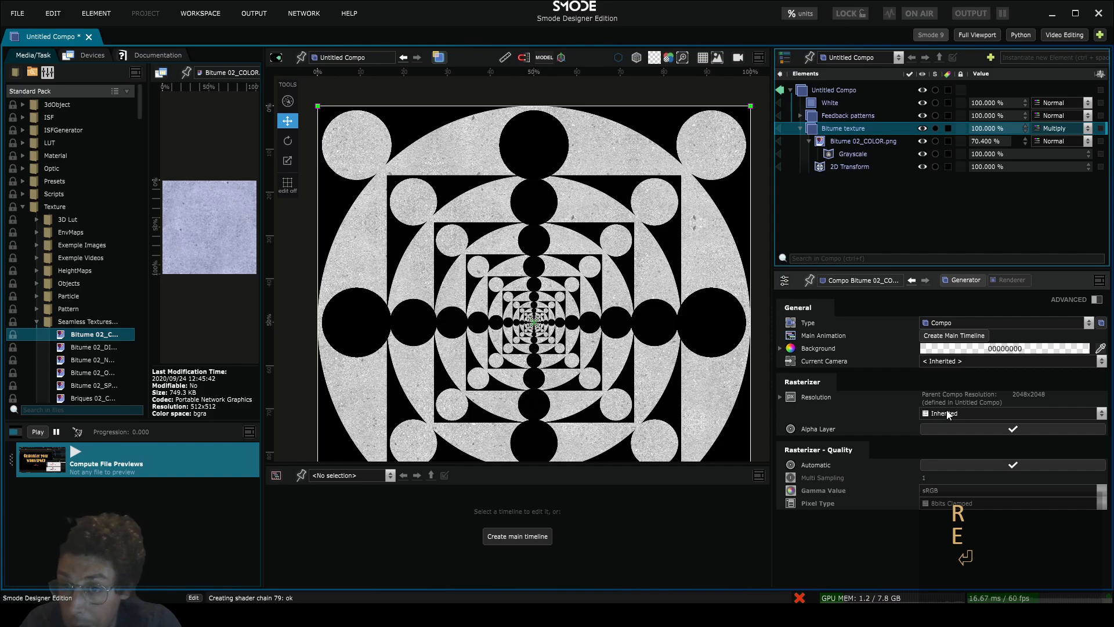
# - Compare the resolution settings of the main composition, its nested compos and the Bitume image, and save the composition
pyautogui.click(819, 91)
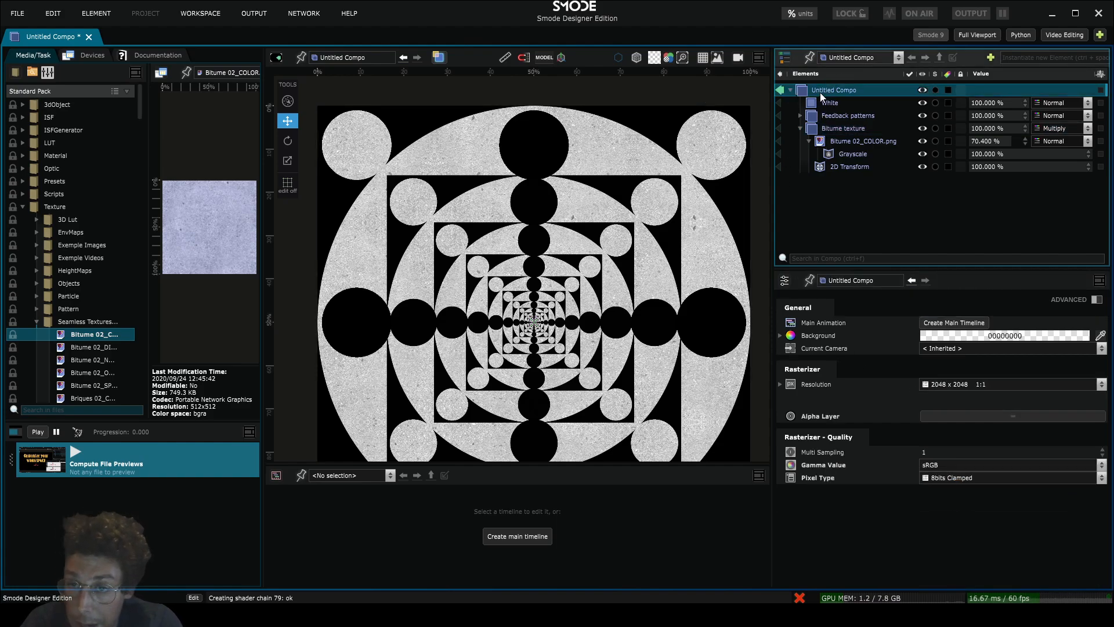
pyautogui.click(820, 115)
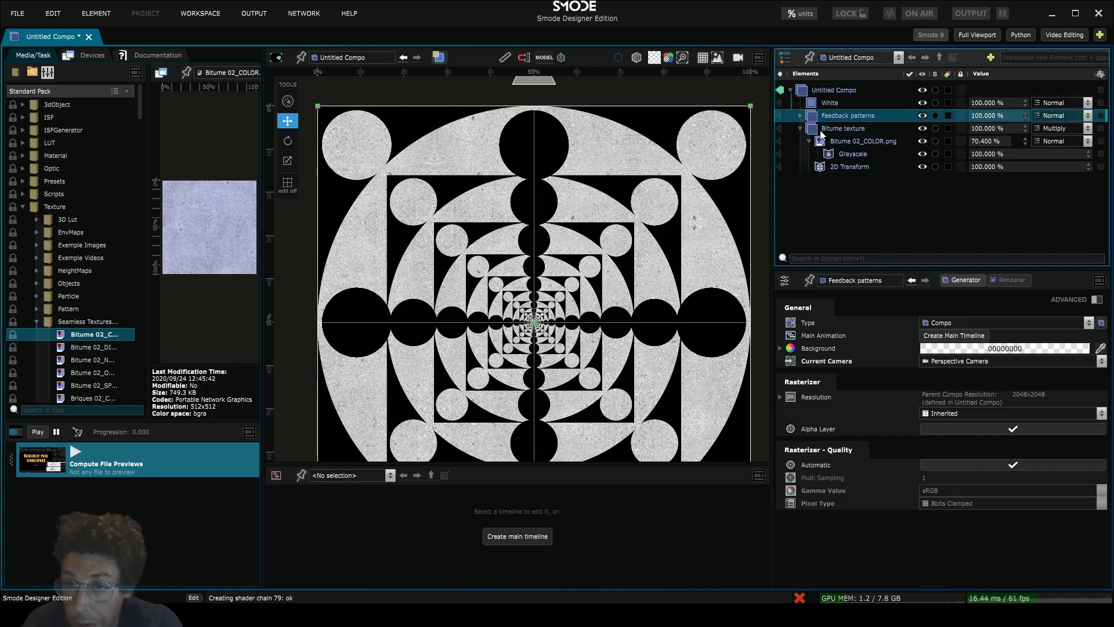
pyautogui.click(820, 130)
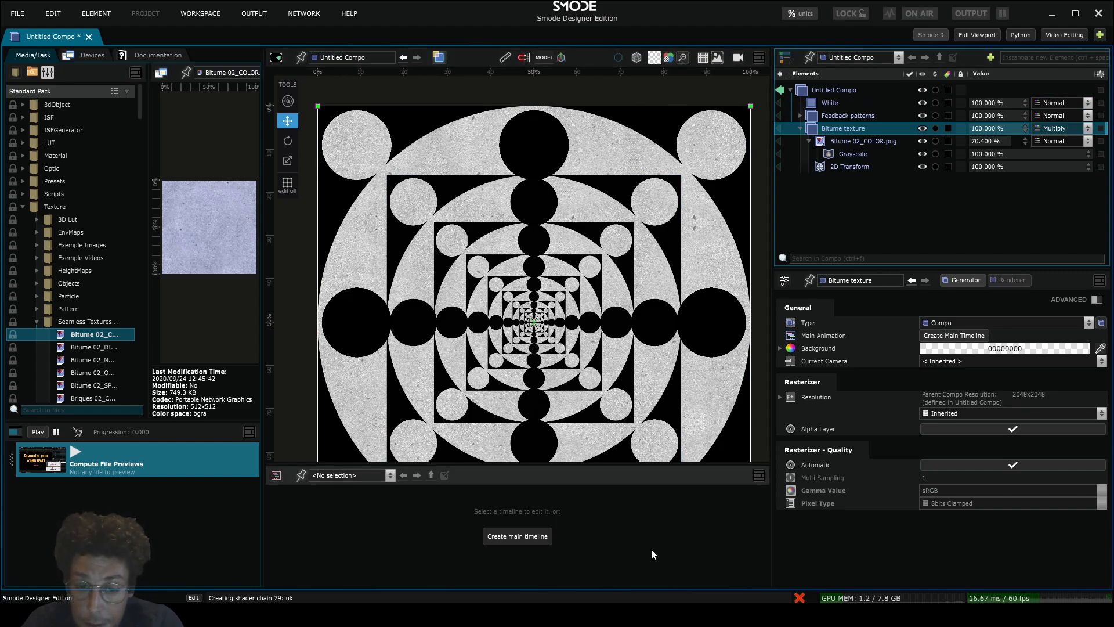
pyautogui.scroll(-3, 560, 368)
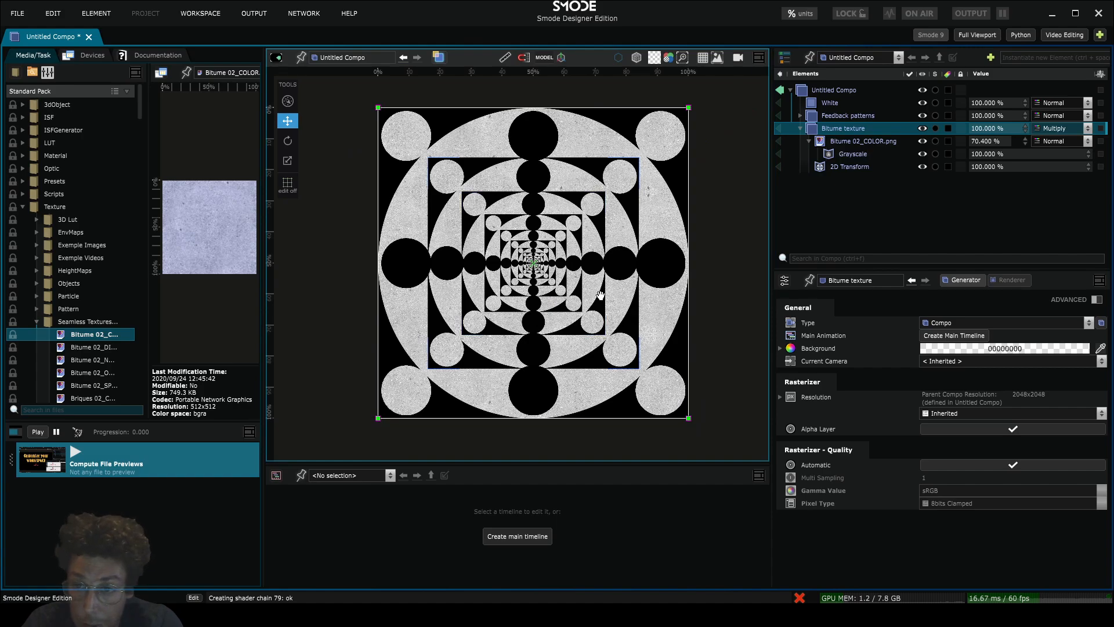
pyautogui.click(854, 141)
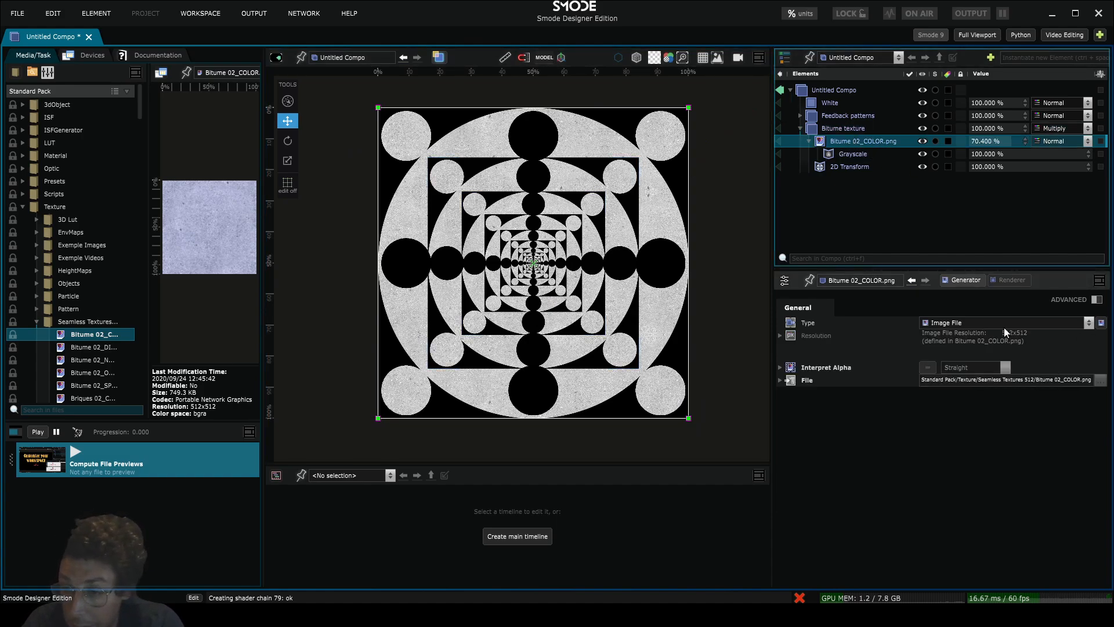
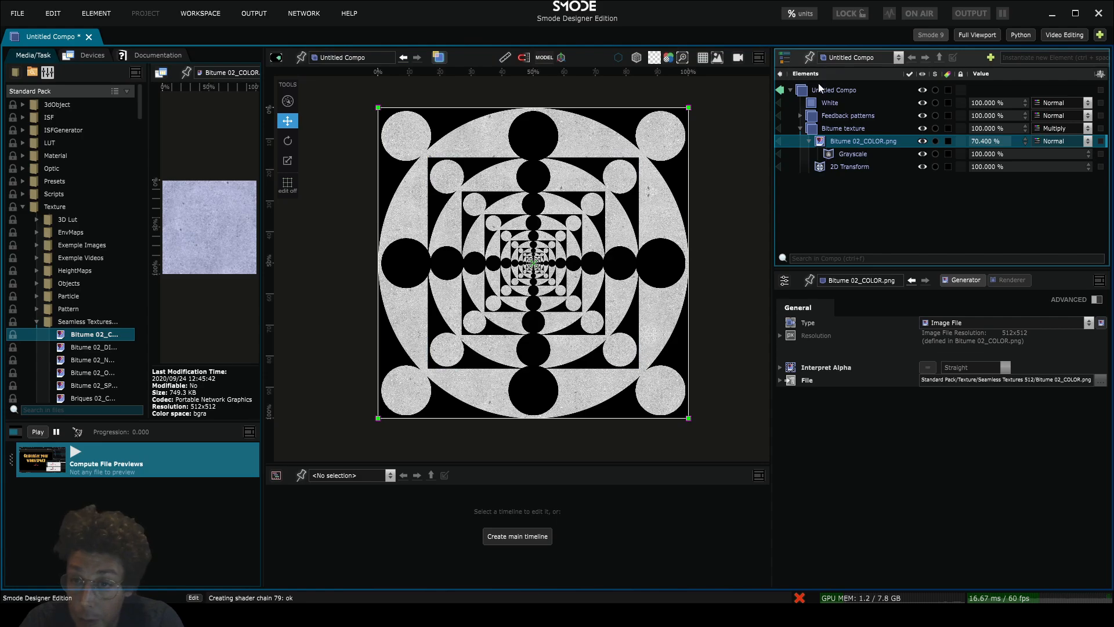
pyautogui.click(825, 130)
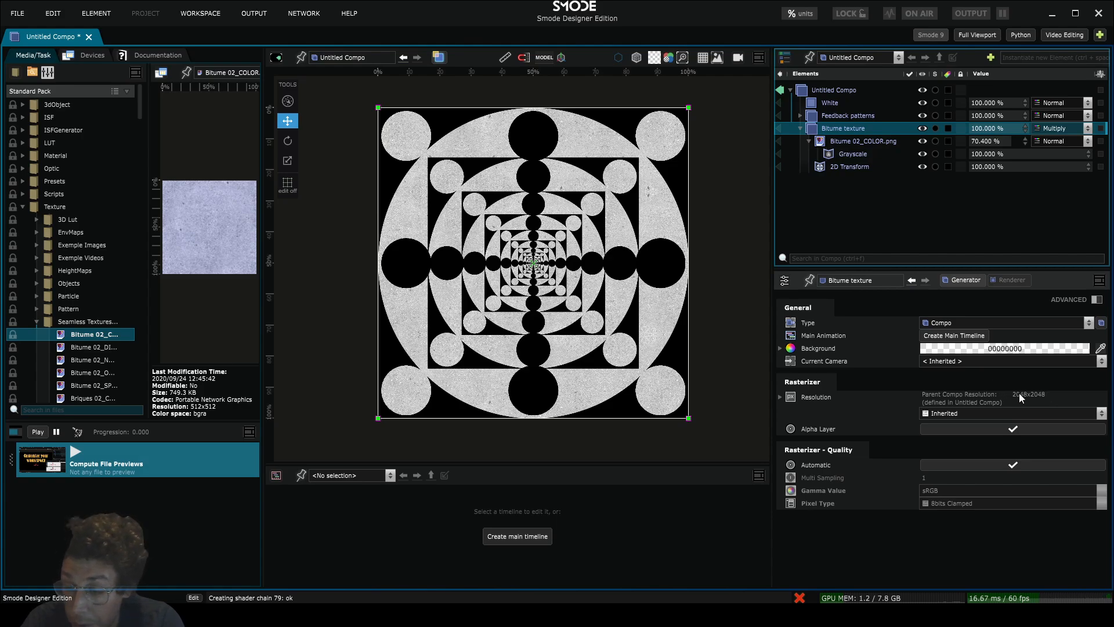
pyautogui.hotkey('ctrl', 's')
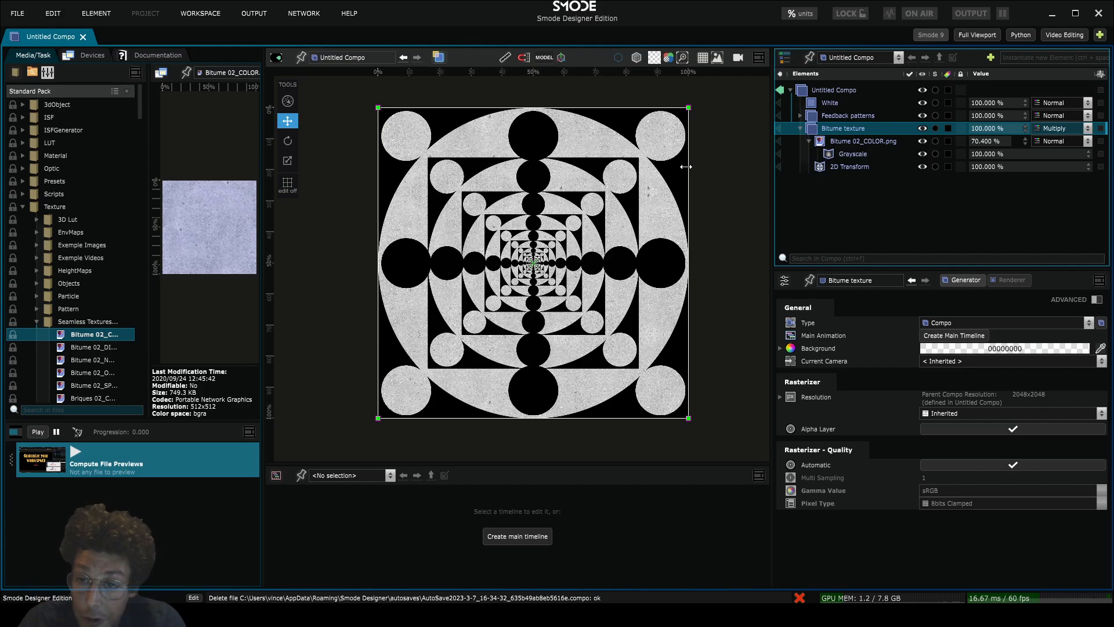
# - Collapse the Bitume image's modifiers and examine the grain on the circle pattern up close
pyautogui.click(809, 142)
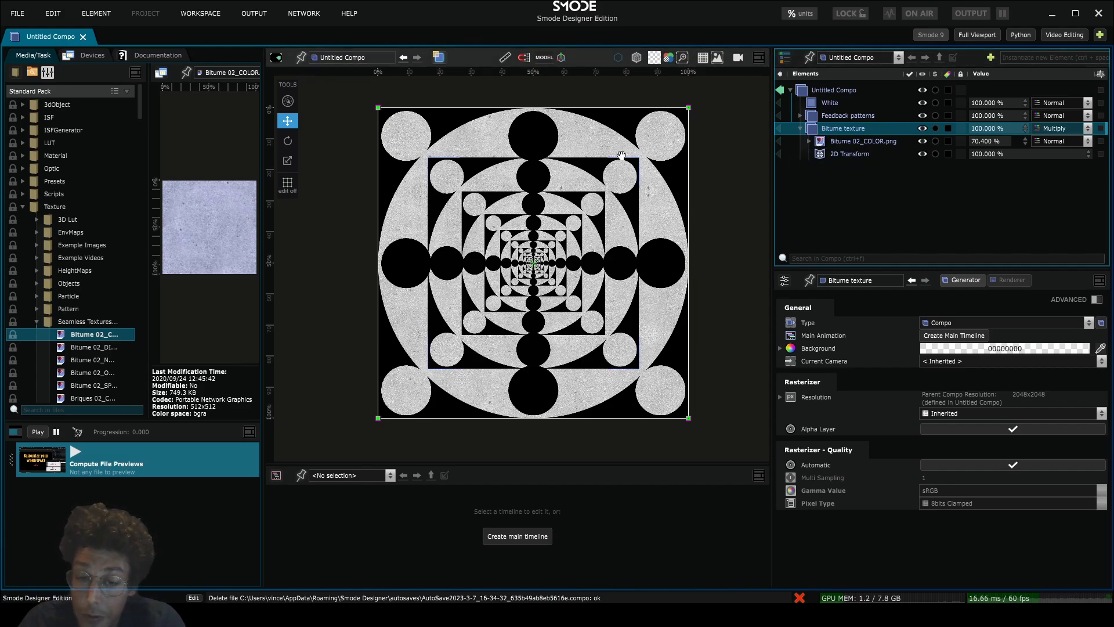
pyautogui.scroll(3, 652, 224)
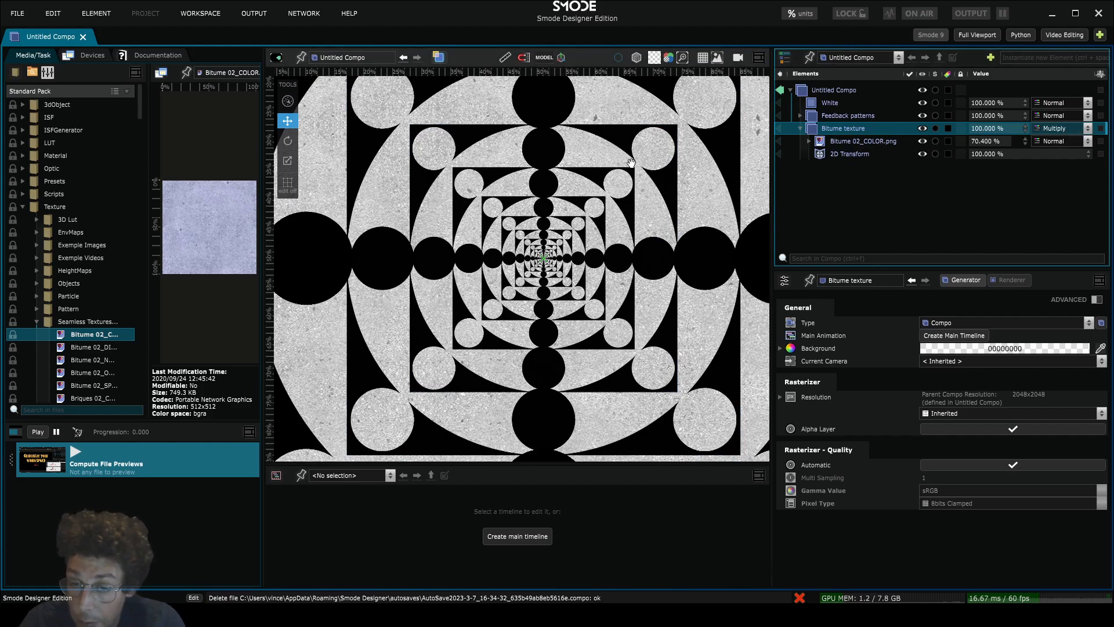
pyautogui.moveTo(561, 226); pyautogui.dragTo(557, 251)
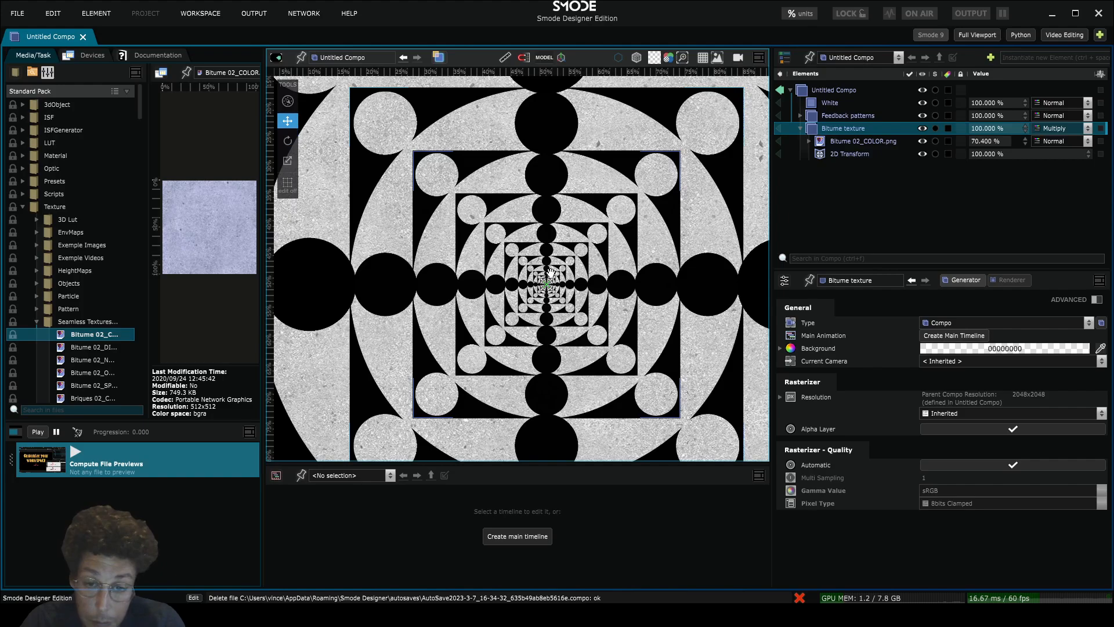
pyautogui.scroll(-1, 539, 234)
pyautogui.moveTo(454, 239); pyautogui.dragTo(559, 286)
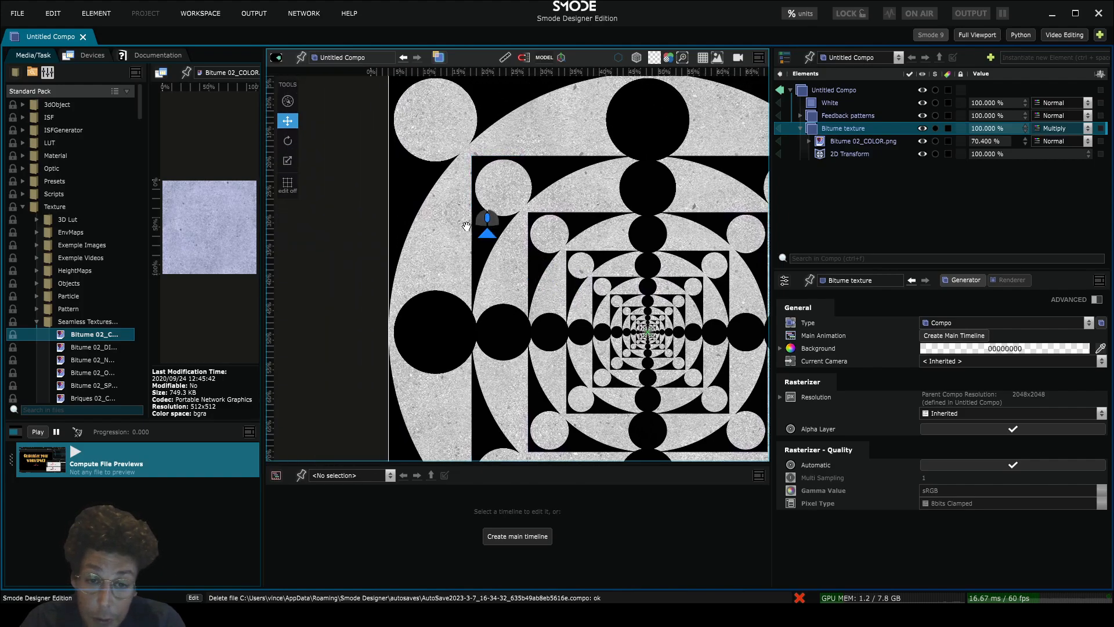
pyautogui.scroll(2, 475, 200)
pyautogui.scroll(-3, 592, 219)
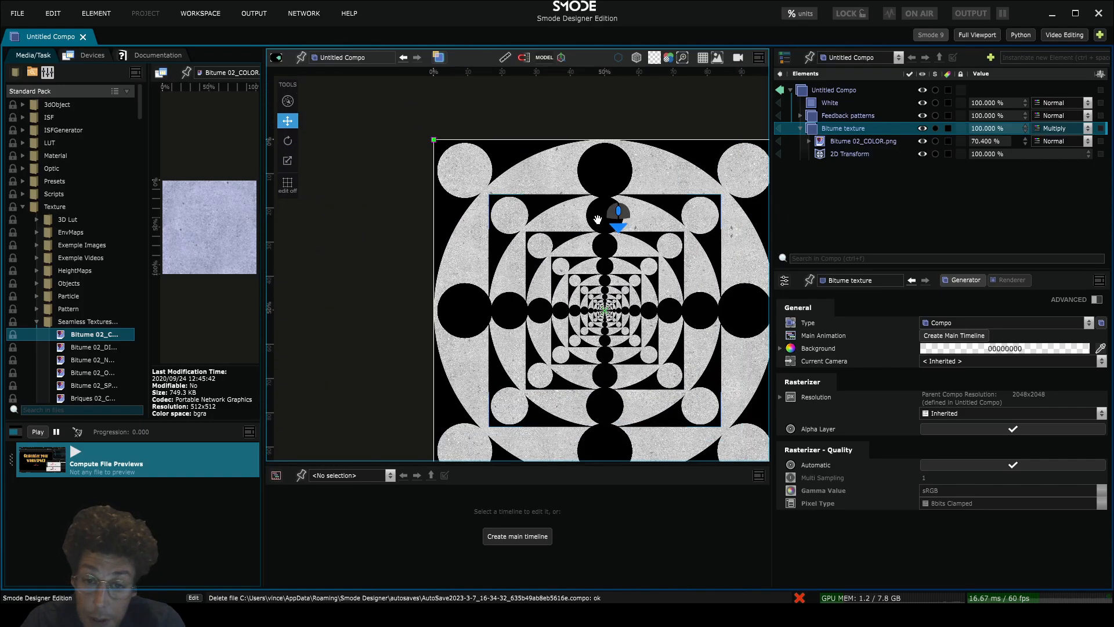
# - Share the Bitume texture compo as a reusable element, leaving a reference to it in the layer stack
pyautogui.moveTo(597, 219); pyautogui.dragTo(523, 171)
pyautogui.rightClick(817, 128)
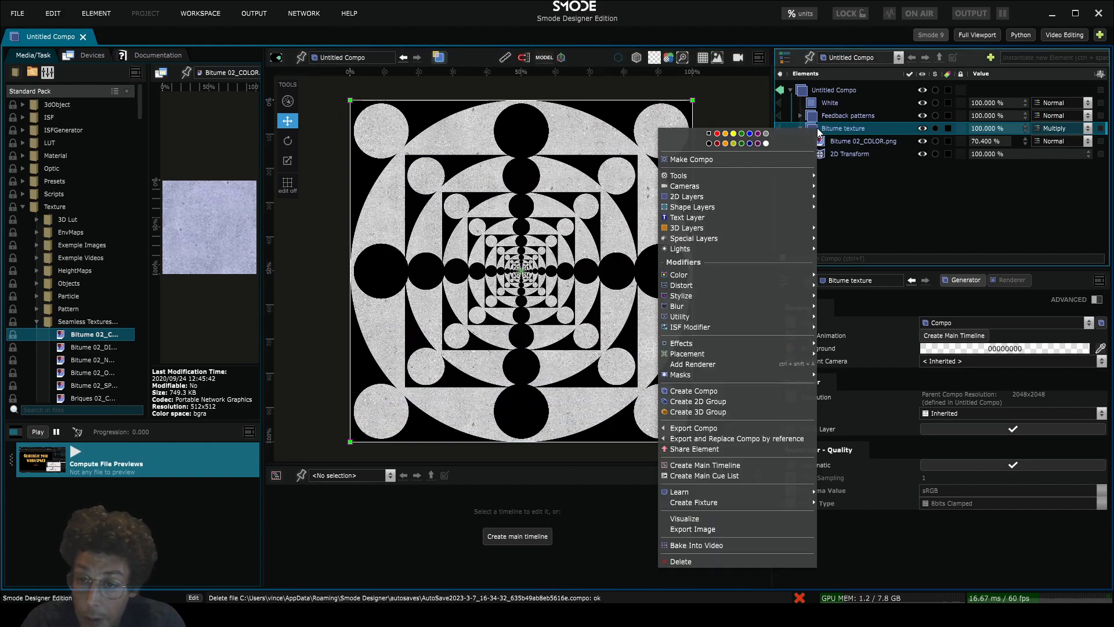
pyautogui.click(737, 450)
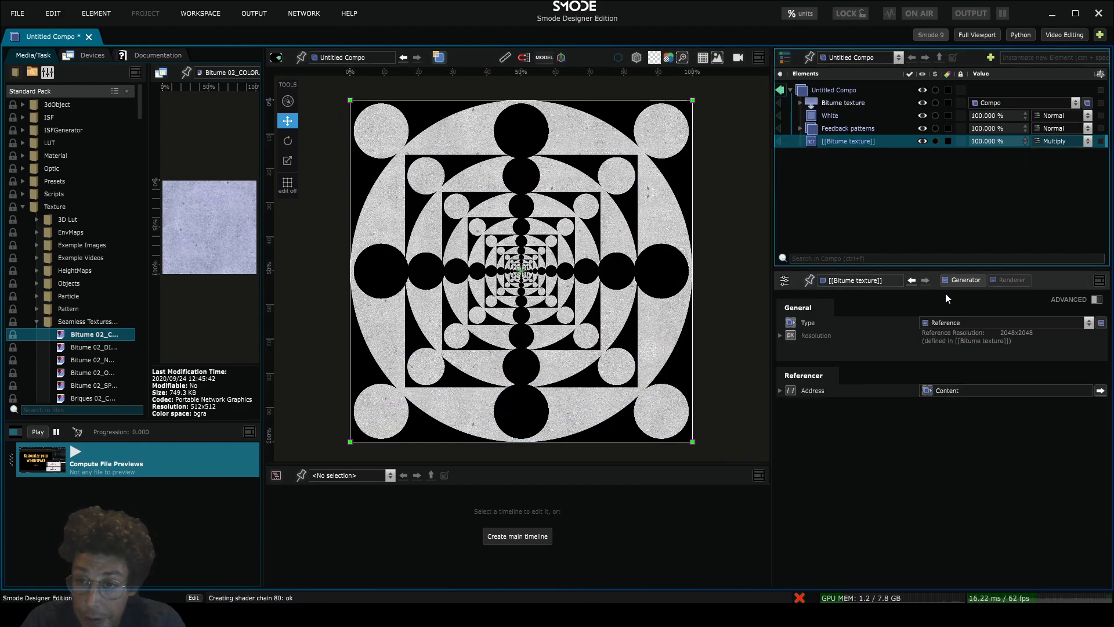
# - Add a 2D Transform modifier to the Feedback patterns compo and collapse its Feedback and Rectangle elements
pyautogui.click(817, 127)
pyautogui.rightClick(816, 127)
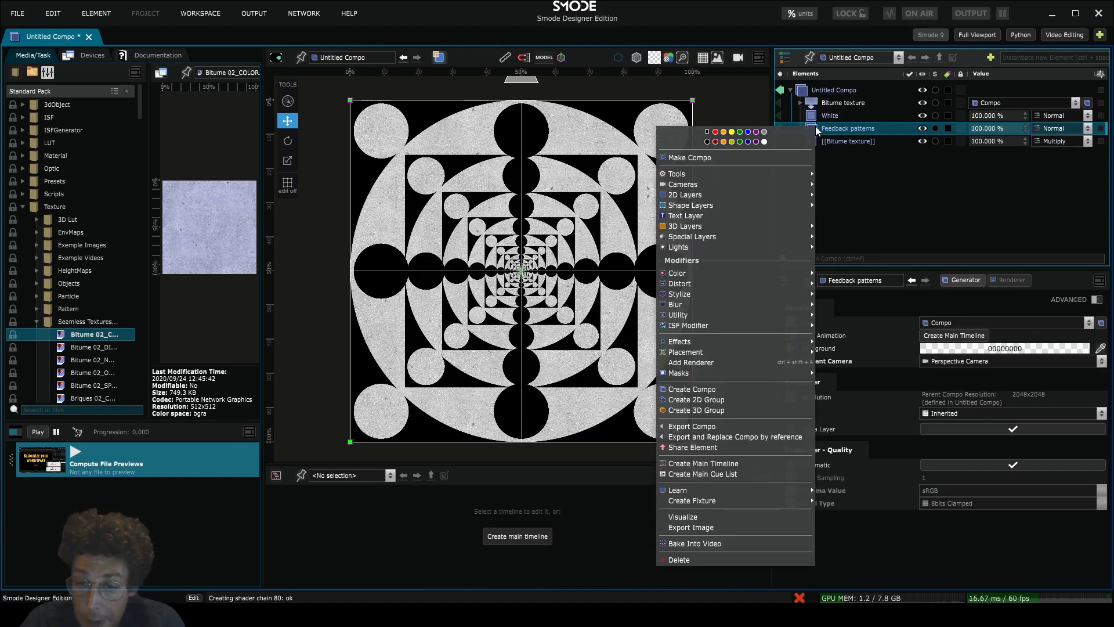
pyautogui.moveTo(745, 286)
pyautogui.click(846, 285)
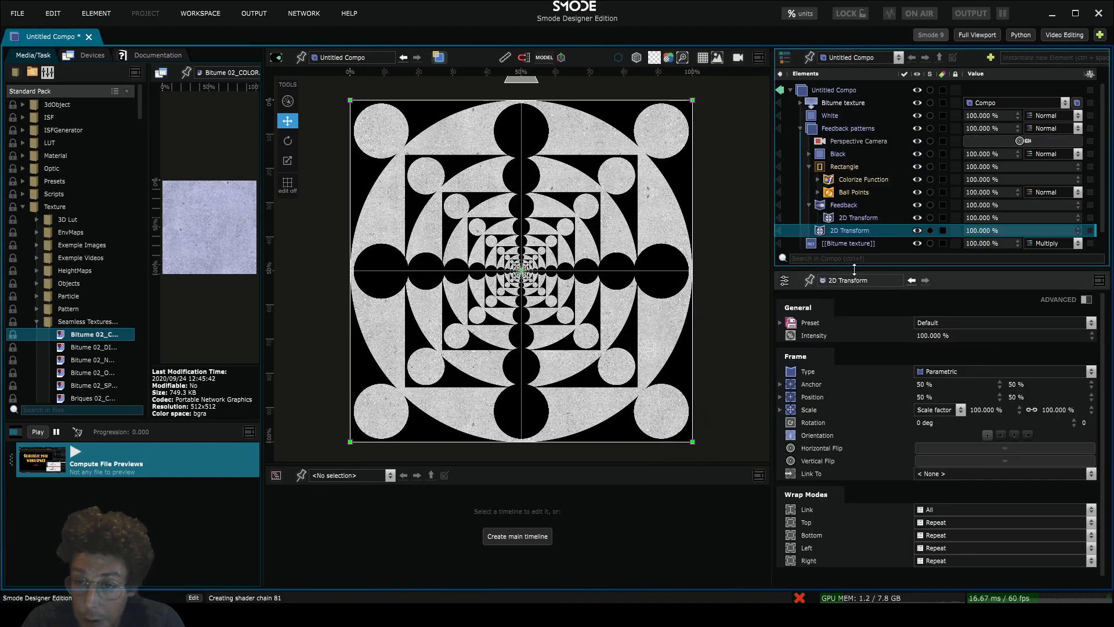
pyautogui.click(809, 205)
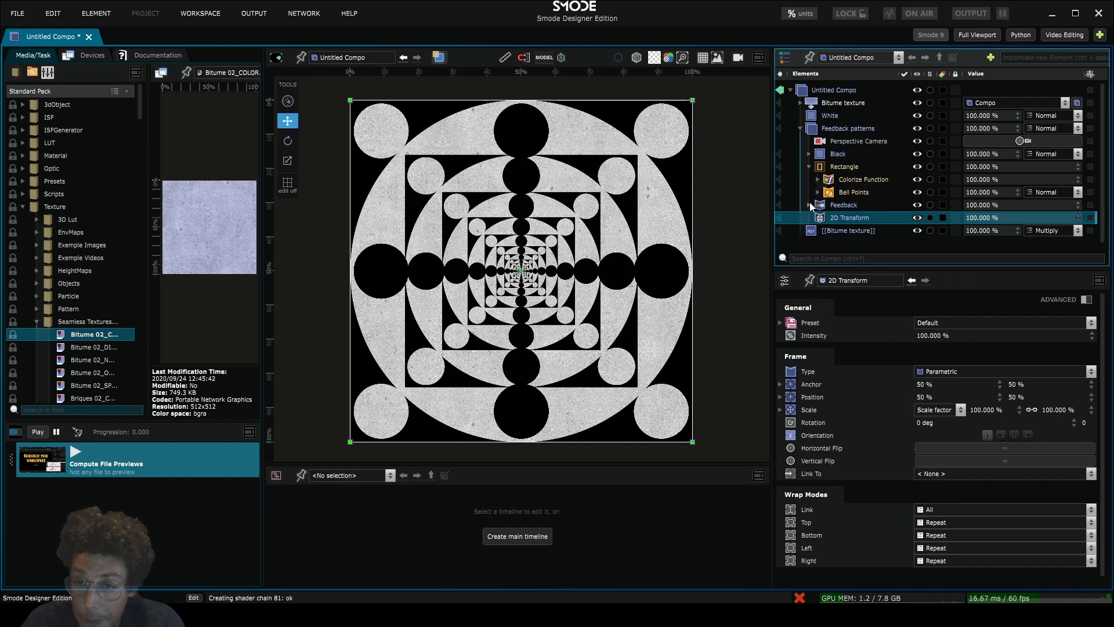
pyautogui.click(808, 167)
# - Rename the new 2D Transform in Feedback patterns as Paper effect and add a Layer Mask to it
pyautogui.doubleClick(844, 191)
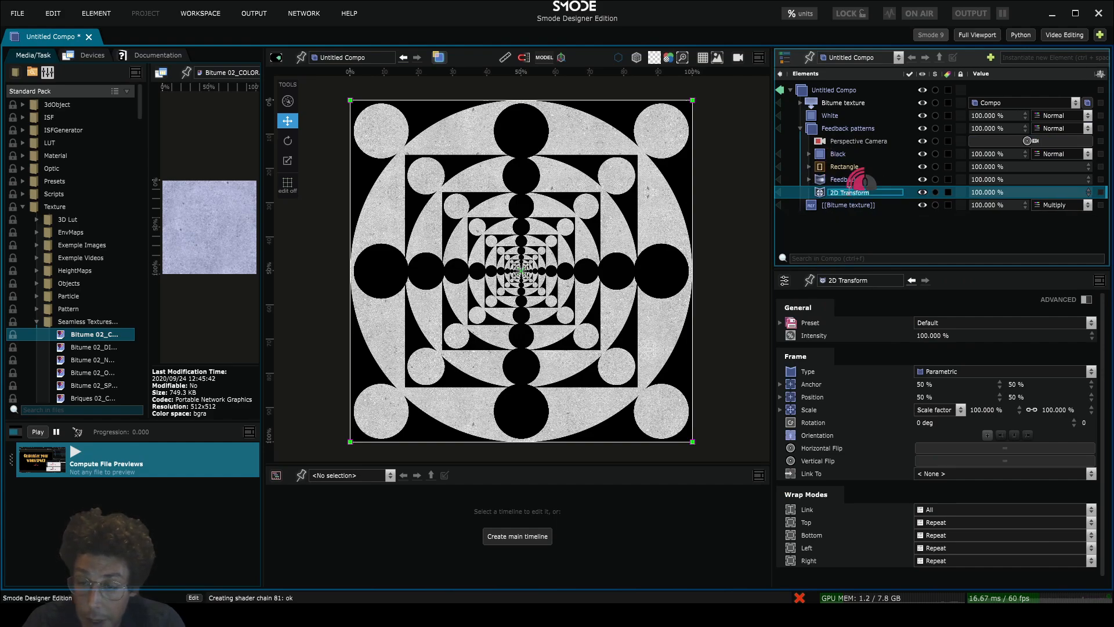
pyautogui.write('P')
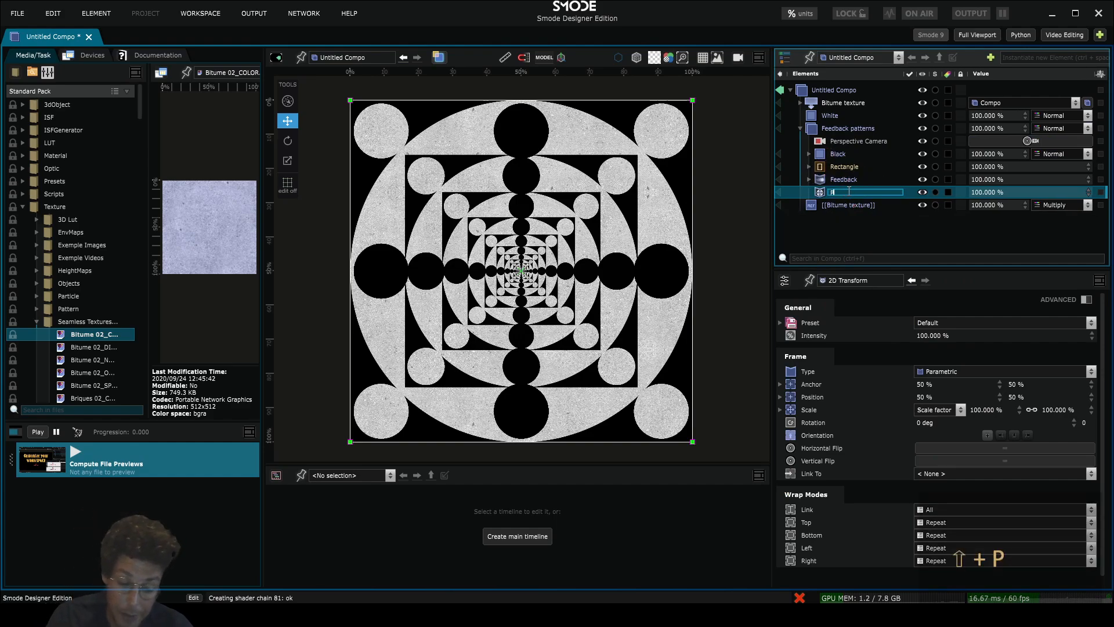
pyautogui.write('aper Effect')
pyautogui.press('Return')
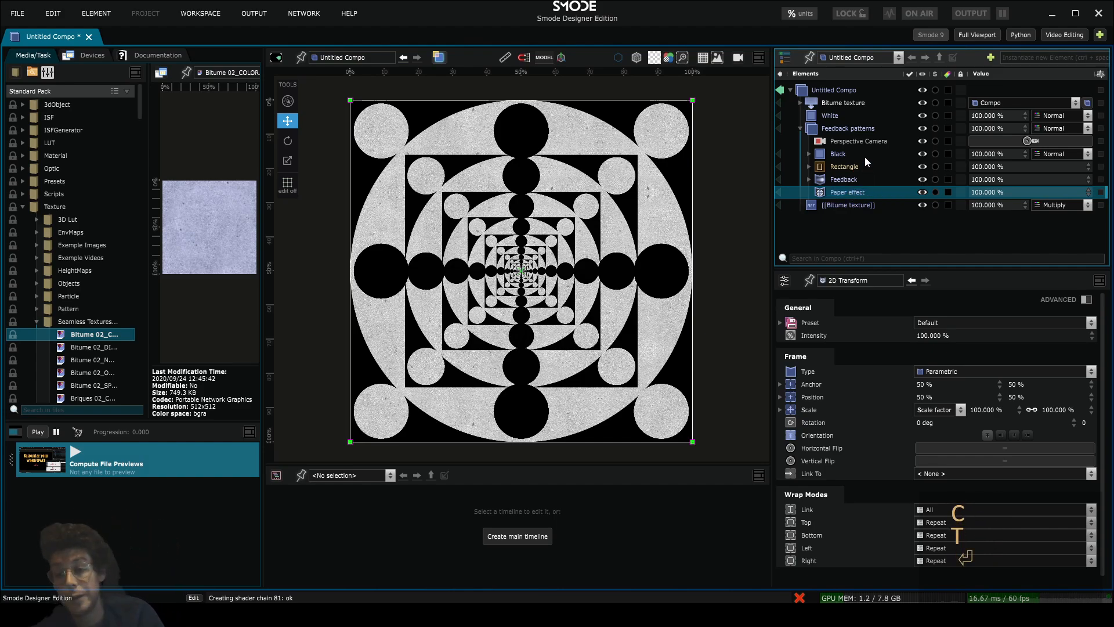
pyautogui.rightClick(824, 190)
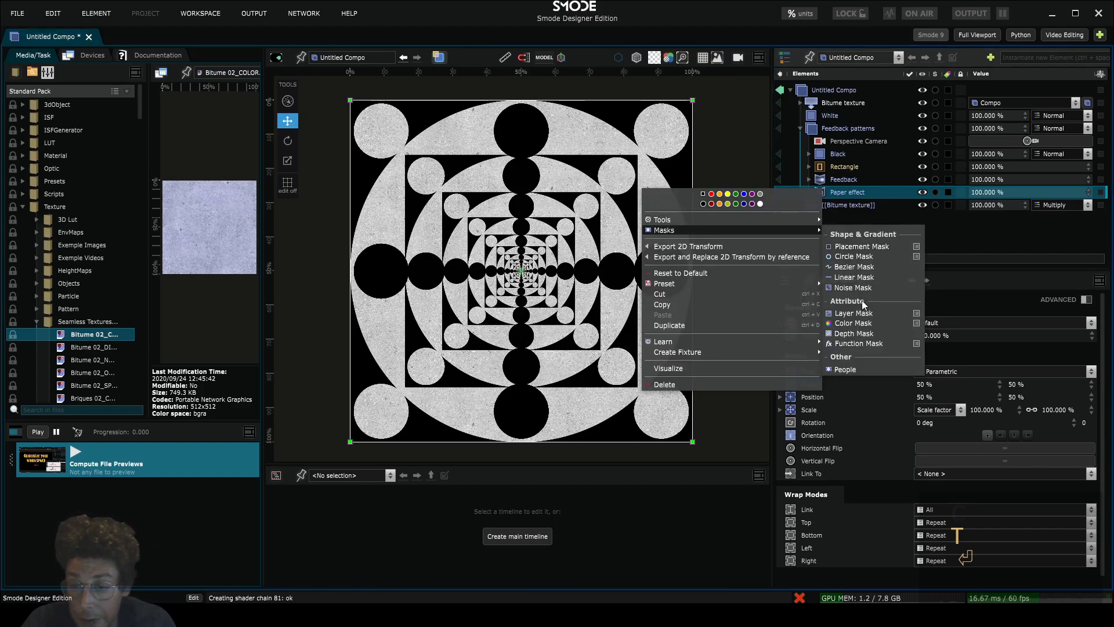
pyautogui.click(834, 195)
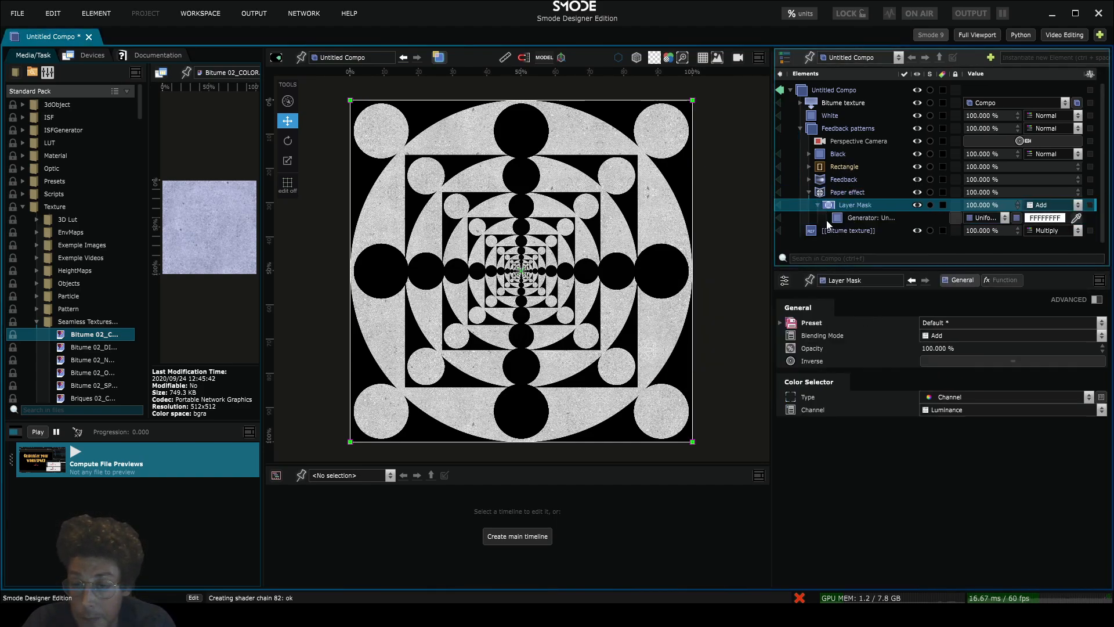
# - Use the [[Bitume texture]] reference as the generator of the Paper effect's Layer Mask, and collapse the mask
pyautogui.click(815, 230)
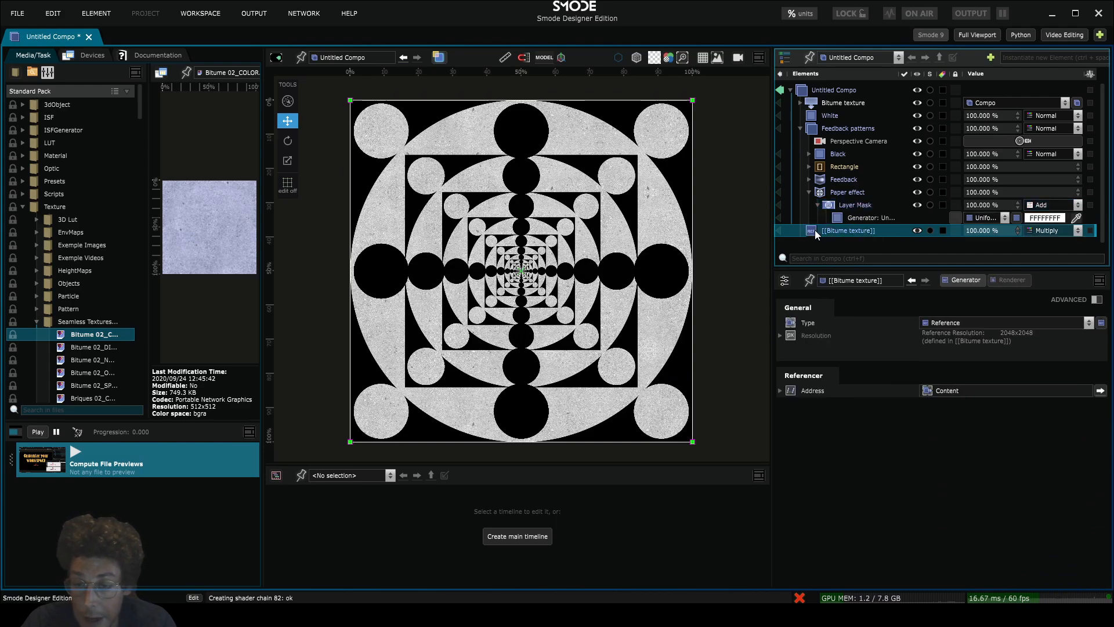
pyautogui.click(779, 231)
pyautogui.click(779, 231)
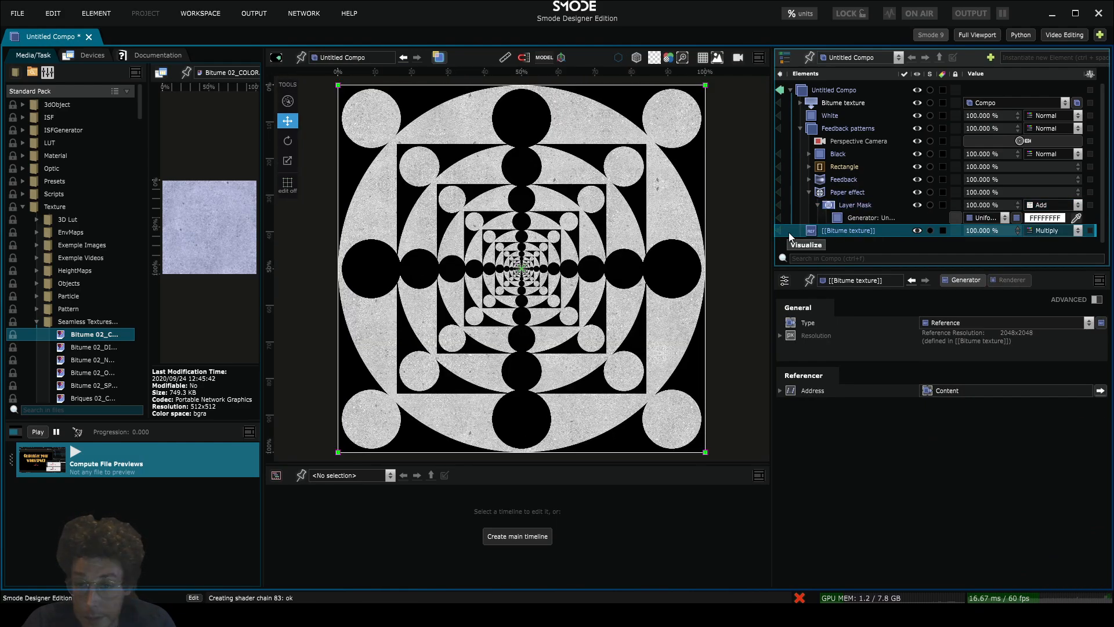
pyautogui.moveTo(814, 231); pyautogui.dragTo(848, 216)
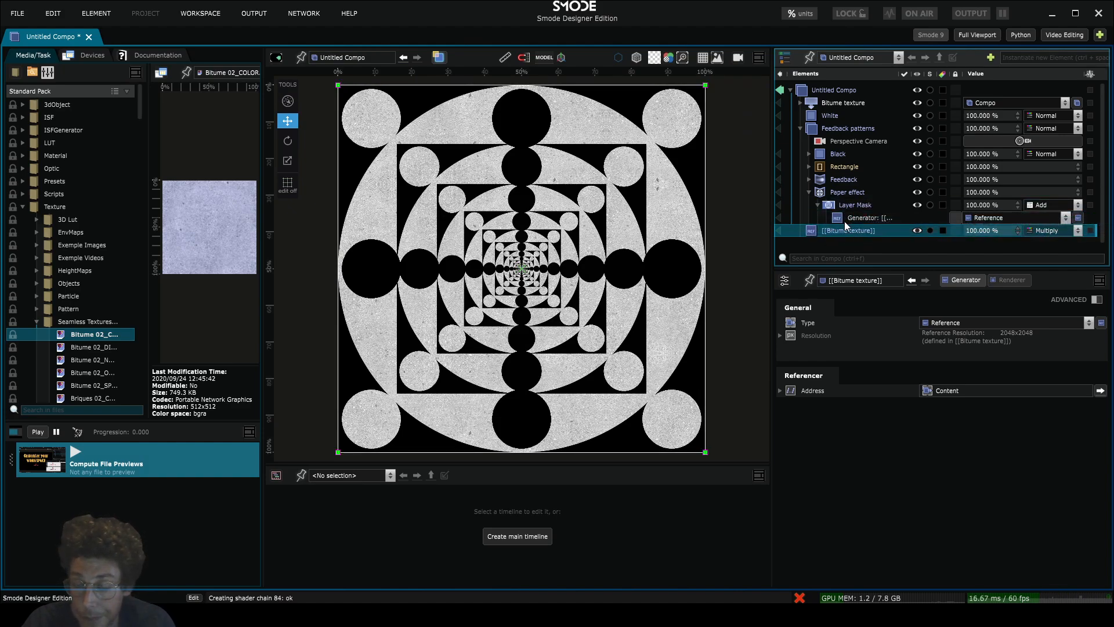
pyautogui.click(818, 206)
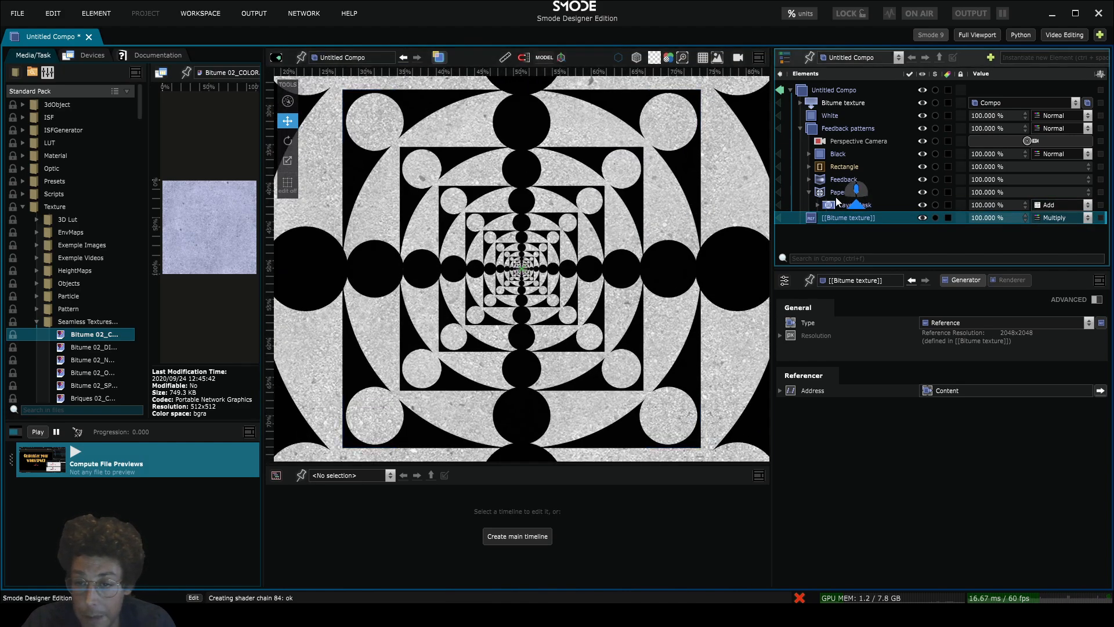
# - Set the Paper effect's scale factor to 102.918 % on both axes and check the shape edges up close
pyautogui.click(837, 193)
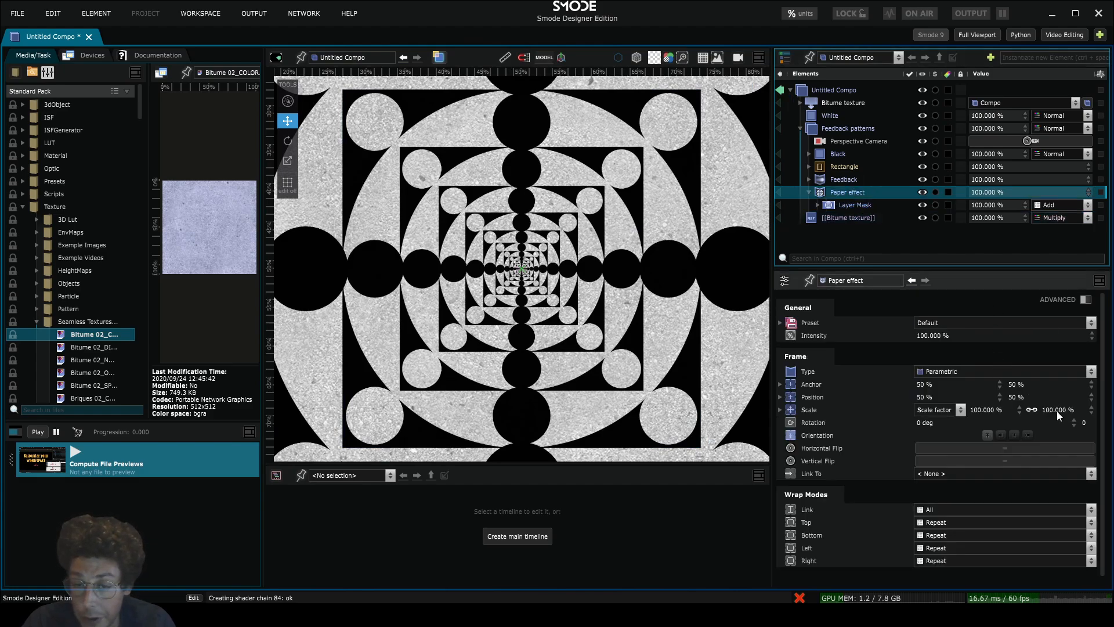
pyautogui.moveTo(1056, 411); pyautogui.dragTo(1040, 209)
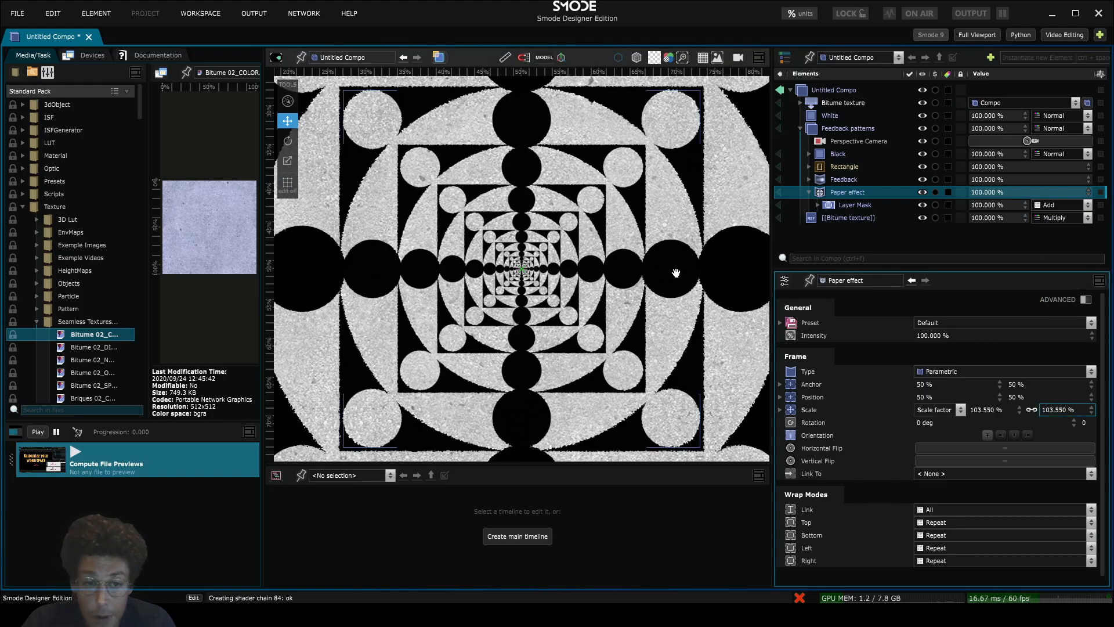
pyautogui.scroll(10, 465, 219)
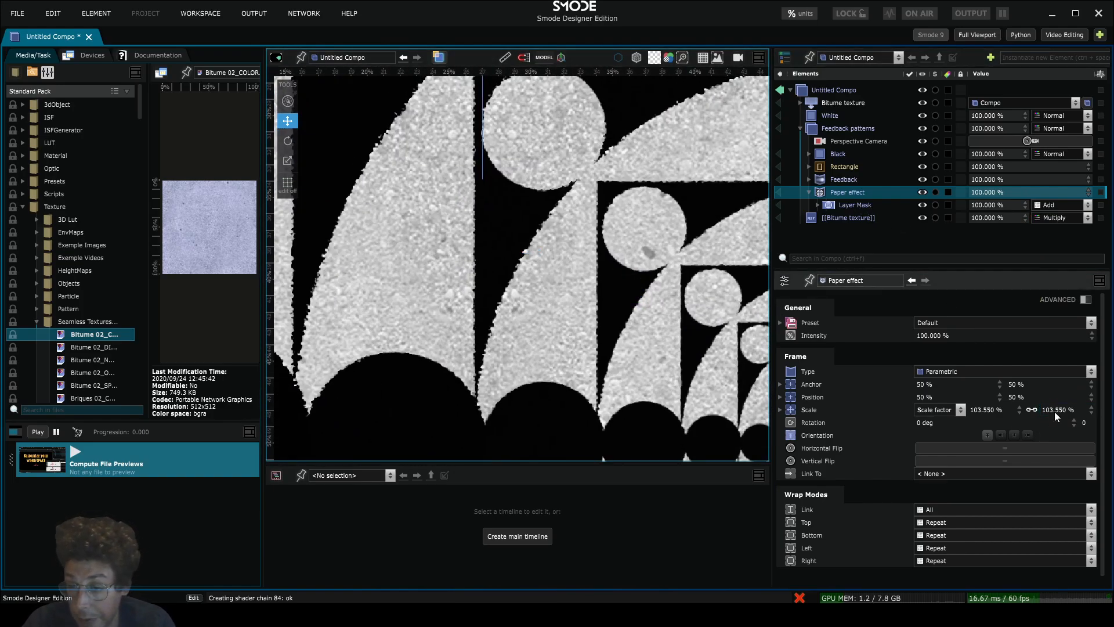
pyautogui.moveTo(1092, 410); pyautogui.dragTo(1080, 447)
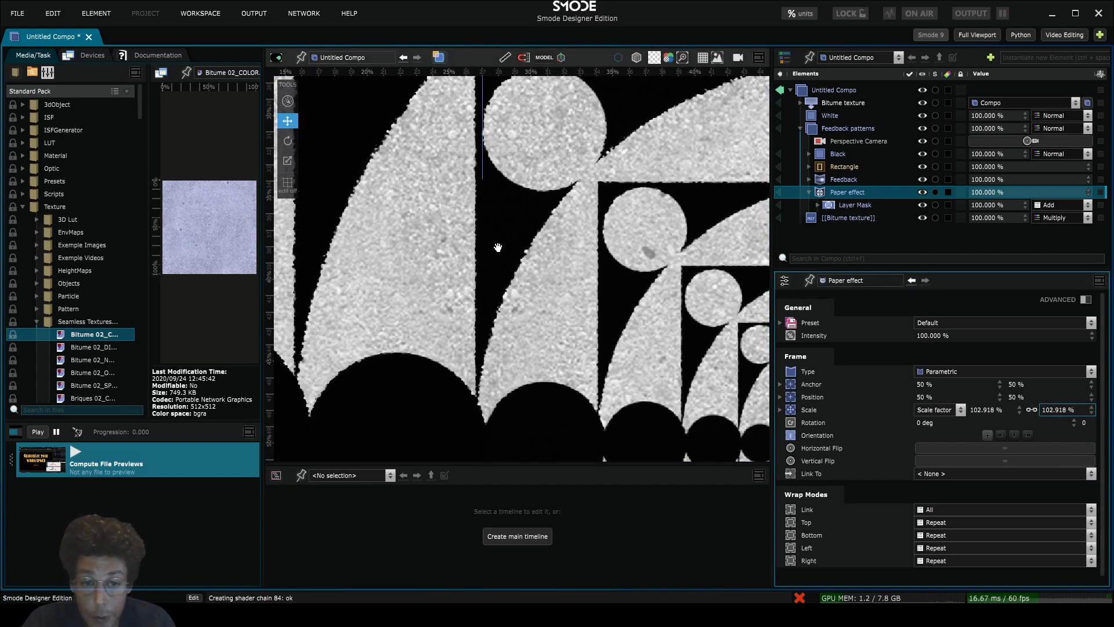
pyautogui.scroll(-1, 539, 273)
pyautogui.moveTo(505, 194); pyautogui.dragTo(542, 280)
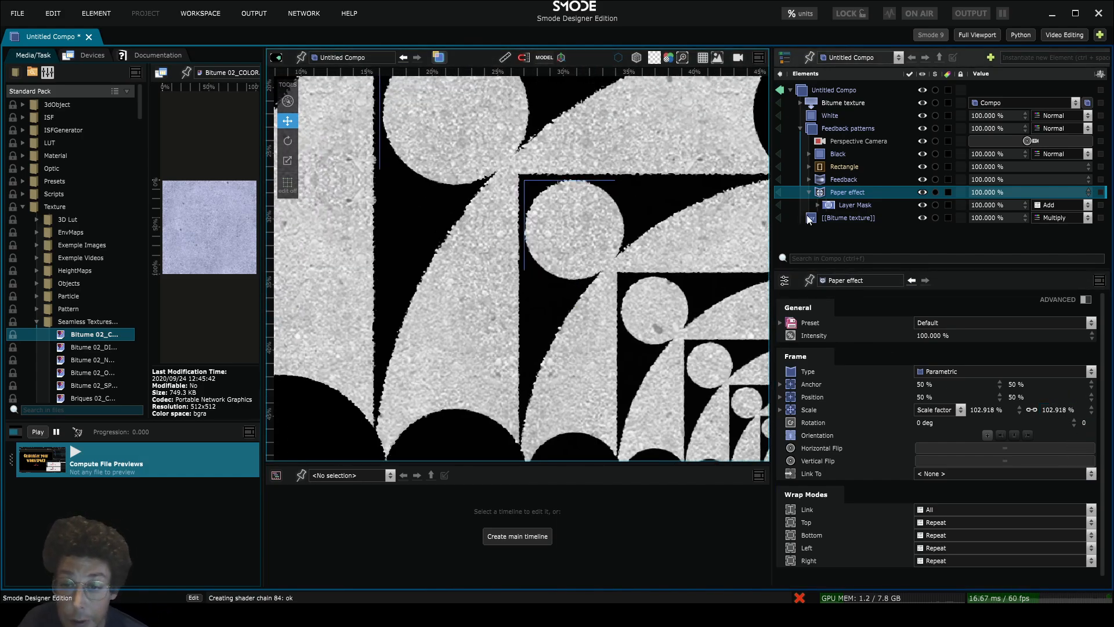
# - Visualize the Layer Mask's Bitume generator on its own, examine its grain, and return to the whole compo
pyautogui.click(817, 205)
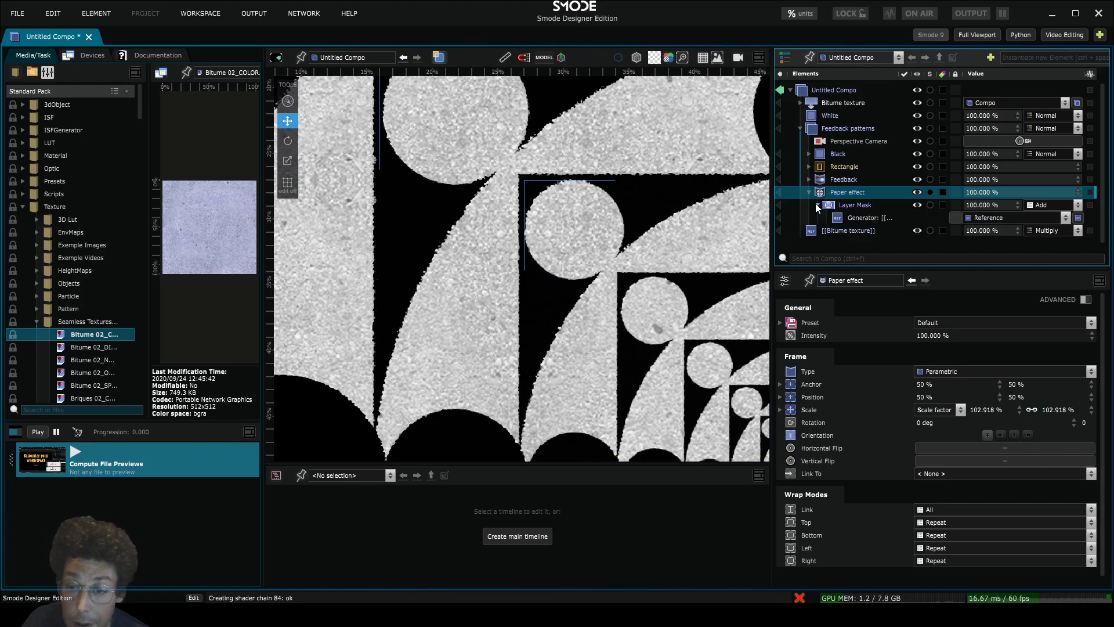
pyautogui.click(783, 218)
pyautogui.scroll(5, 573, 297)
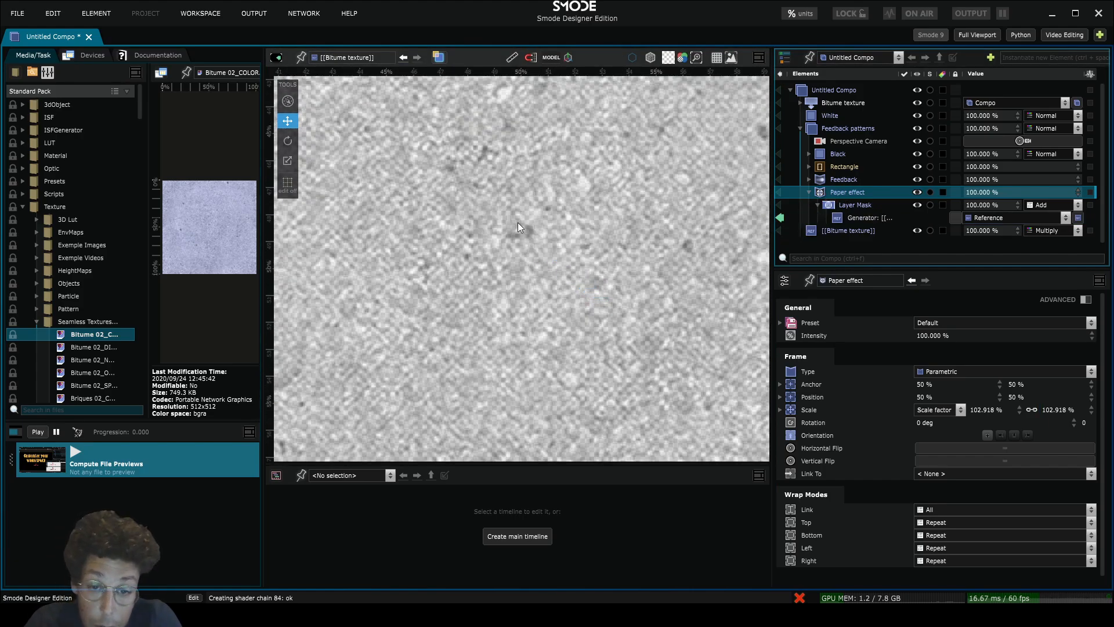
pyautogui.scroll(3, 510, 238)
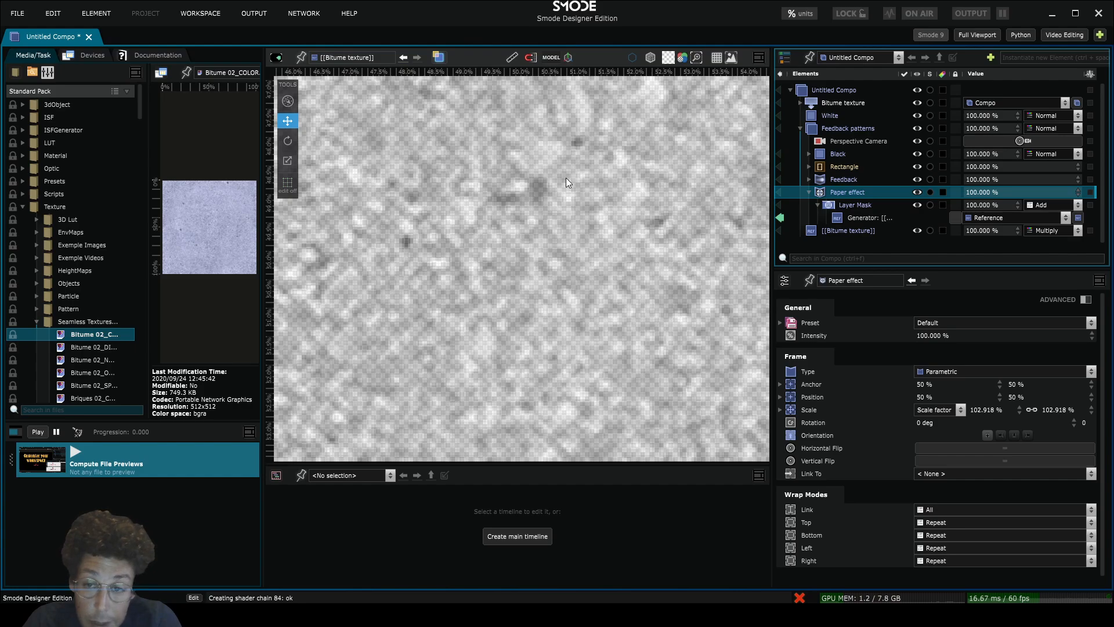
pyautogui.click(781, 219)
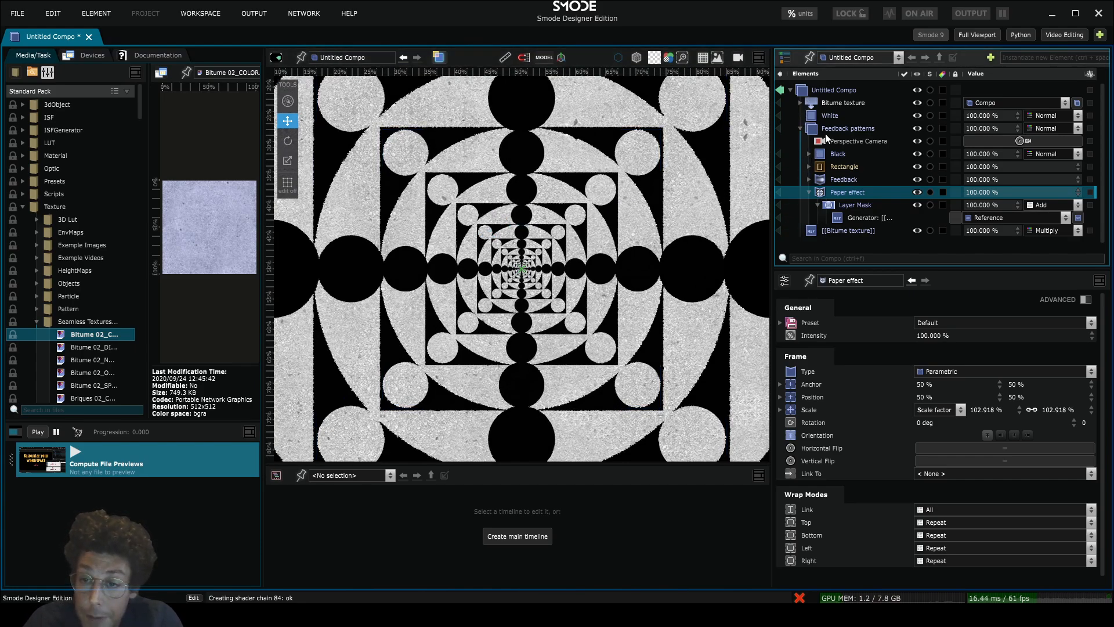
# - Set the scale factor of the 2D Transform inside the Bitume texture compo to 72.380 %
pyautogui.click(800, 103)
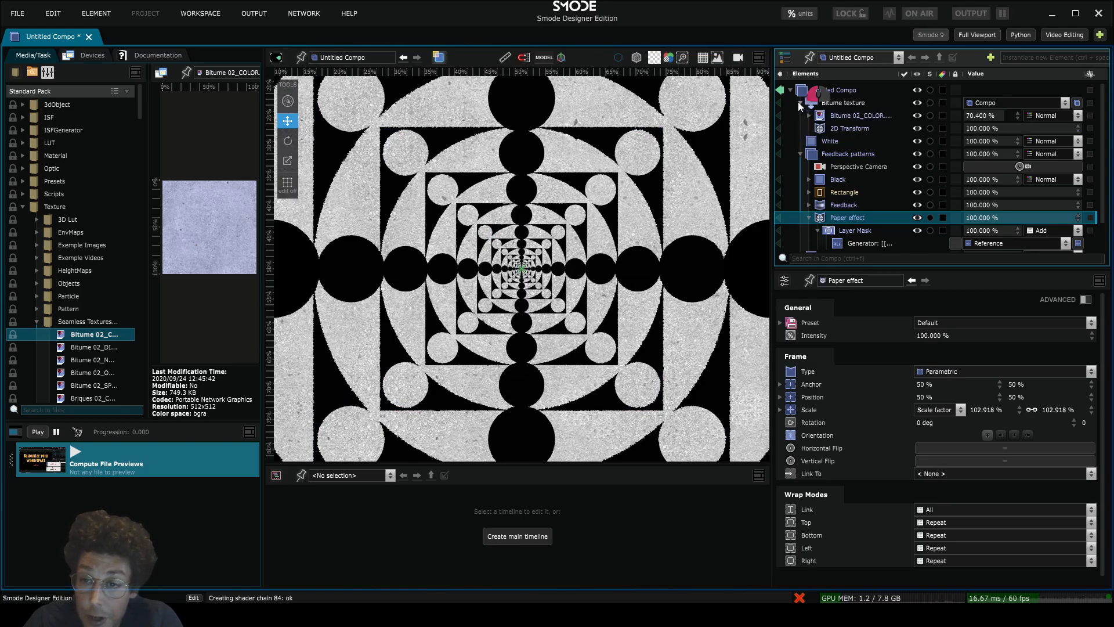
pyautogui.click(835, 129)
pyautogui.moveTo(1057, 409); pyautogui.dragTo(1074, 371)
pyautogui.scroll(3, 514, 286)
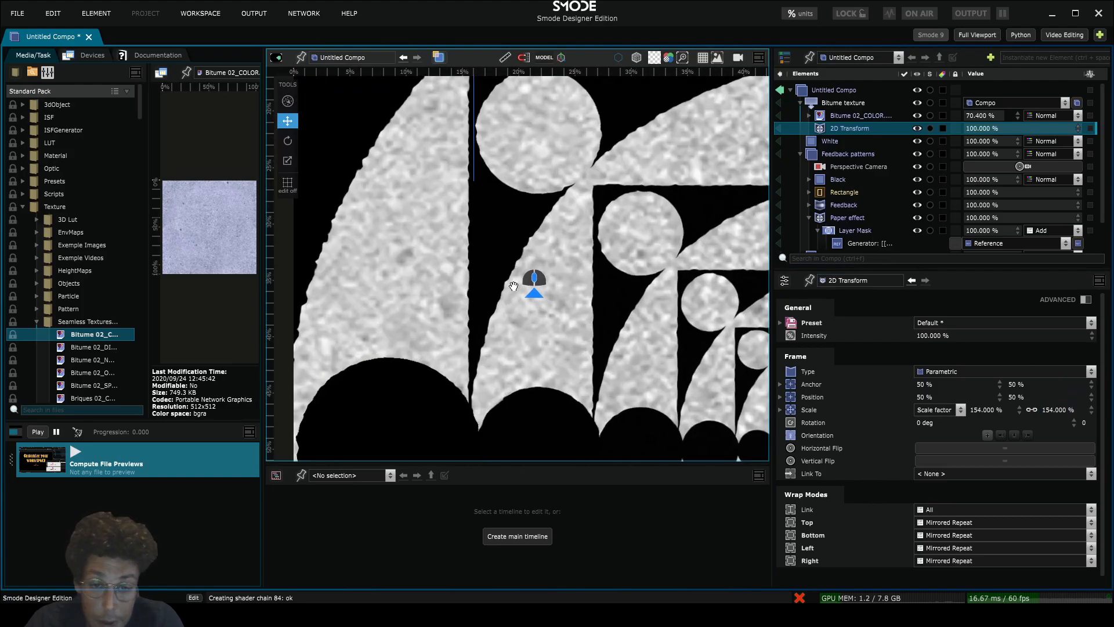
pyautogui.scroll(3, 513, 287)
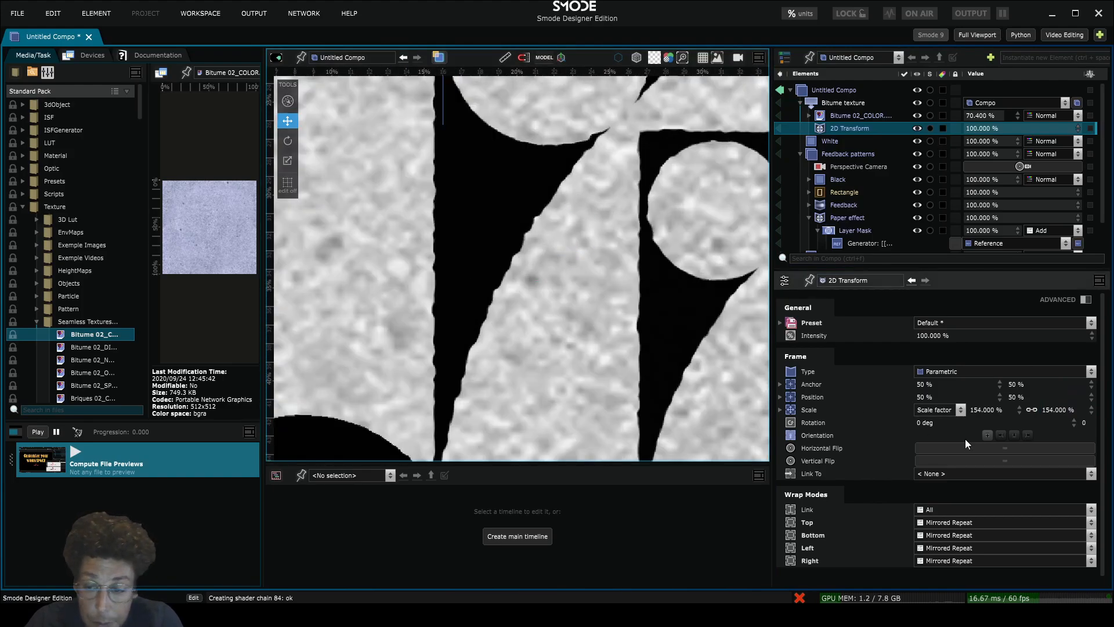
pyautogui.moveTo(1054, 405); pyautogui.dragTo(1074, 431)
pyautogui.scroll(-5, 615, 311)
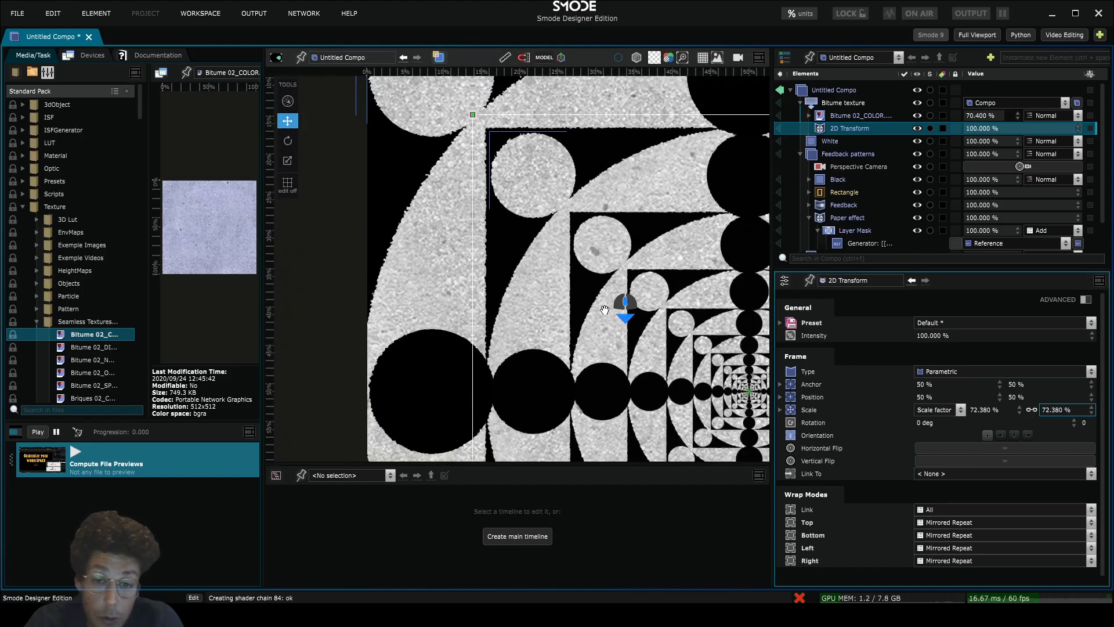
pyautogui.scroll(3, 606, 311)
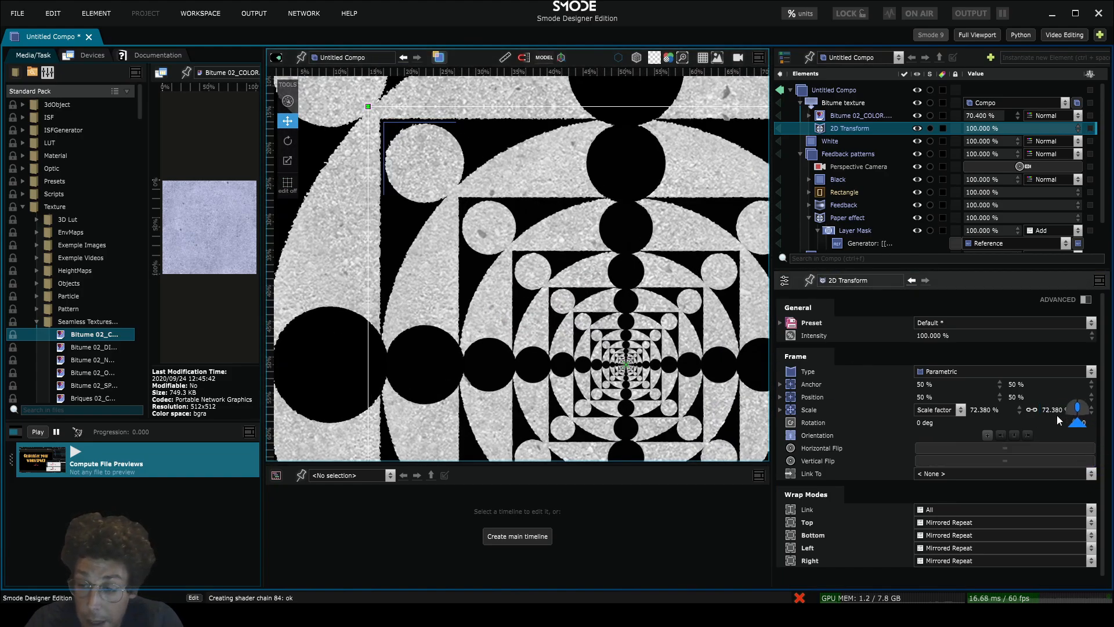
# - Set the Paper effect's scale factor to 102.044 % and collapse the modifier
pyautogui.moveTo(1076, 409); pyautogui.dragTo(1088, 460)
pyautogui.click(830, 219)
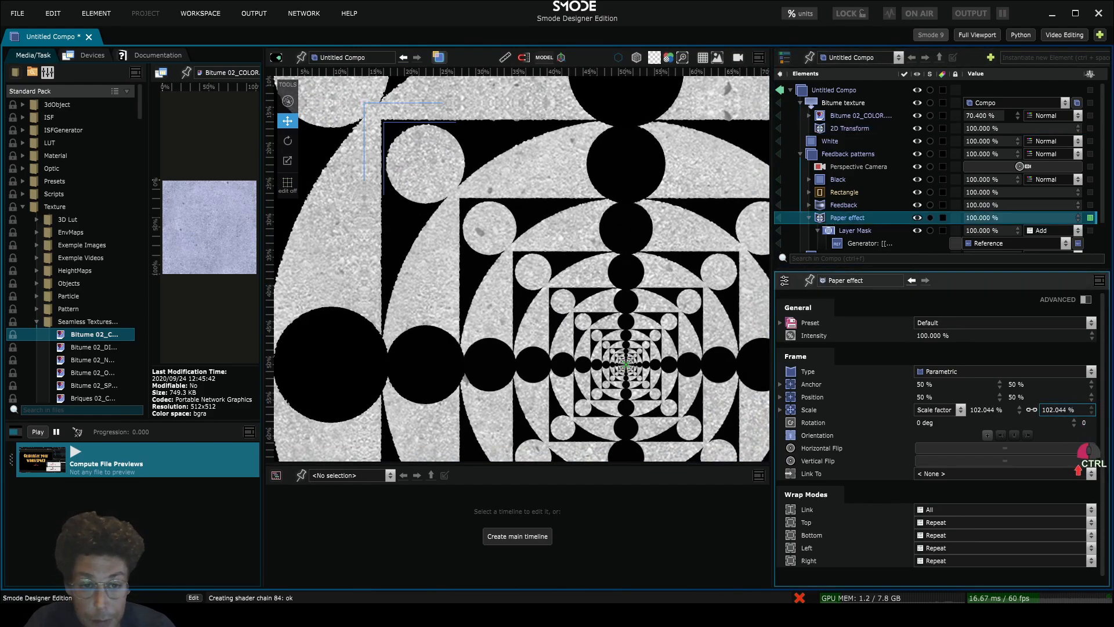
pyautogui.scroll(-5, 612, 296)
pyautogui.moveTo(598, 281); pyautogui.dragTo(560, 238)
pyautogui.click(810, 218)
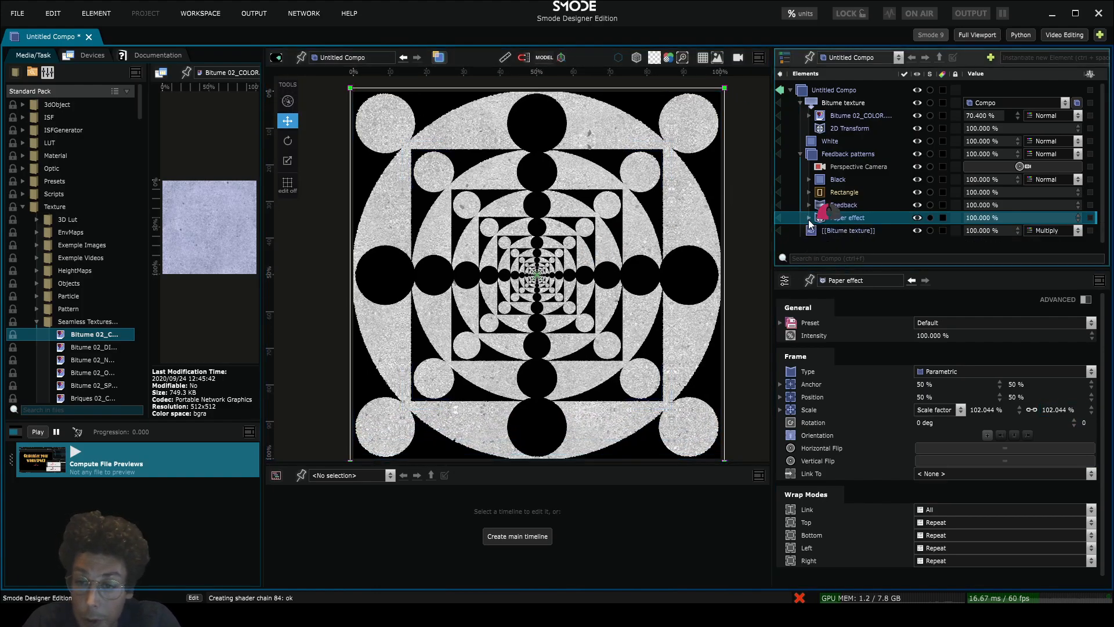
# - Review the Paper effect modifier and its Layer Mask within the Feedback patterns compo
pyautogui.click(838, 155)
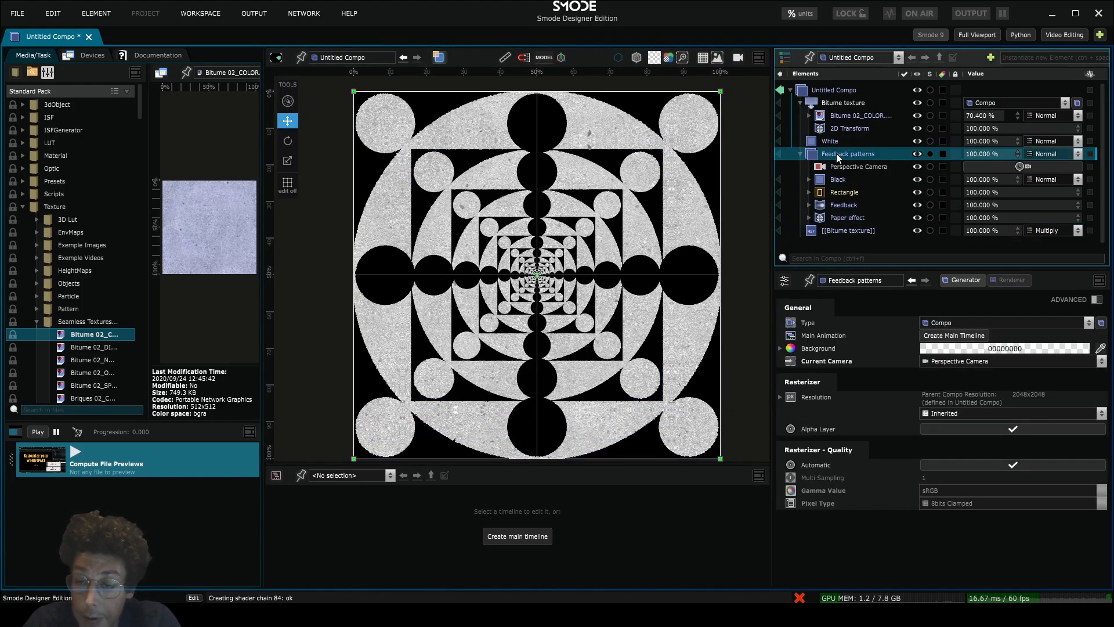
pyautogui.click(809, 218)
pyautogui.scroll(-1, 830, 209)
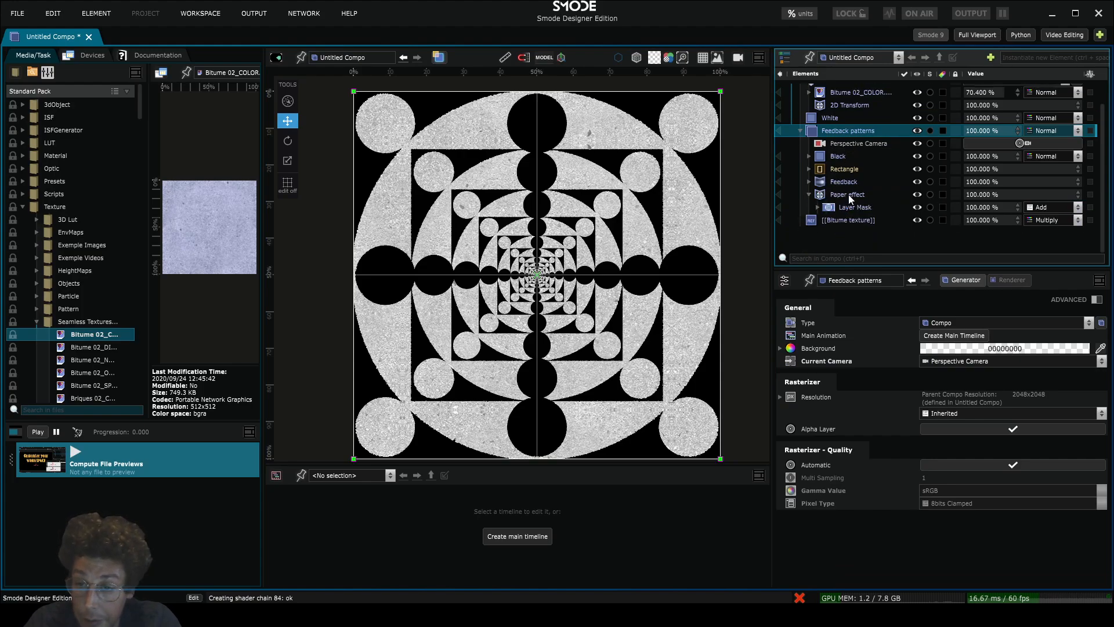
pyautogui.click(843, 195)
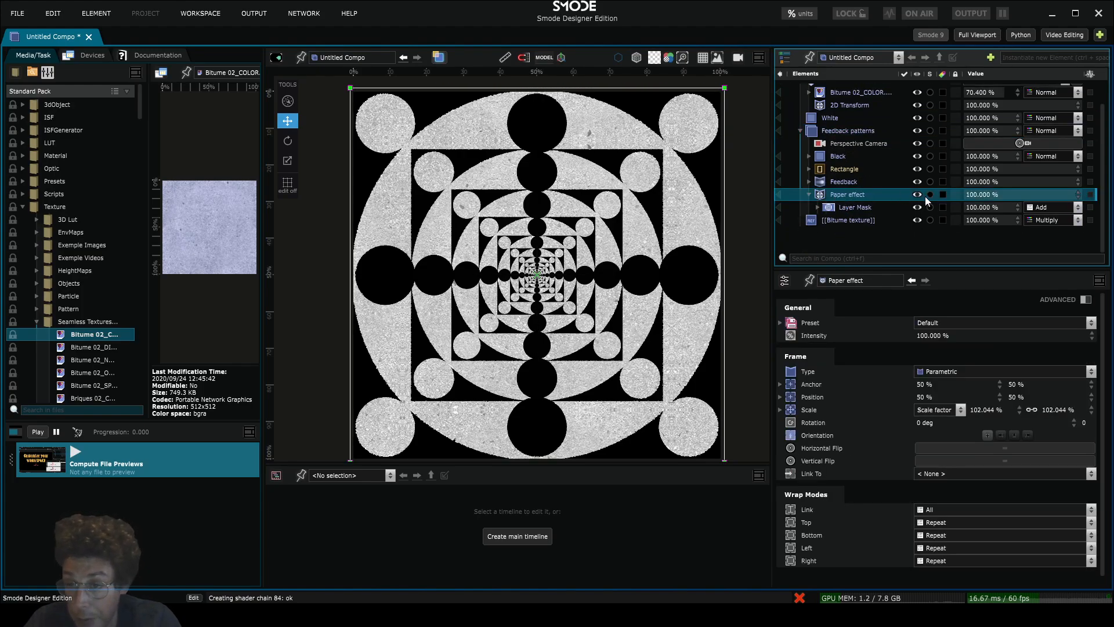
pyautogui.click(979, 195)
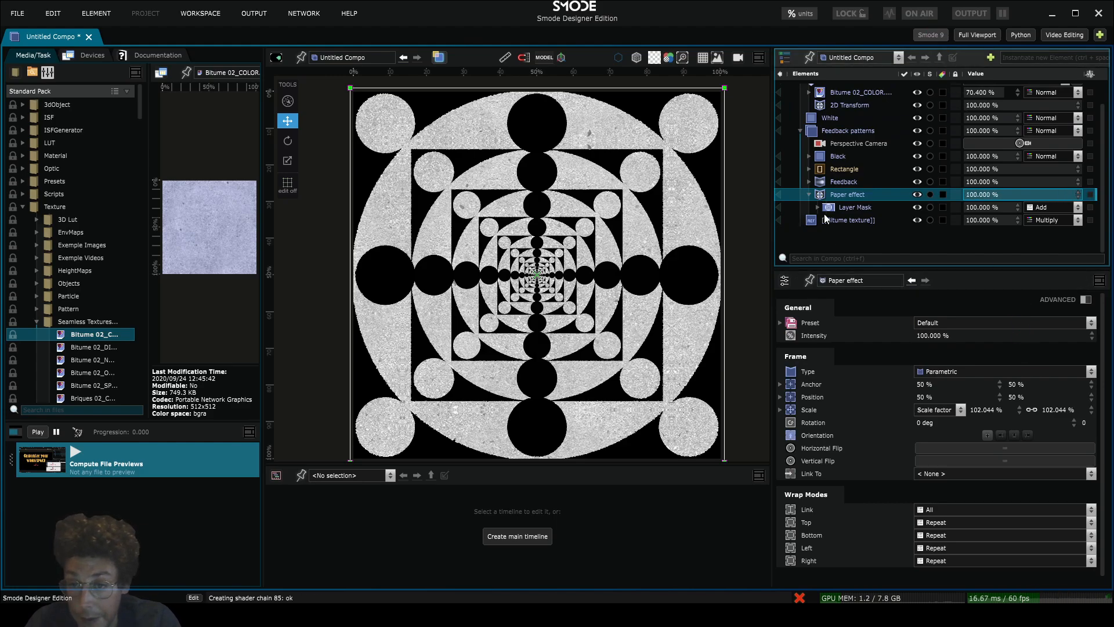
pyautogui.click(809, 195)
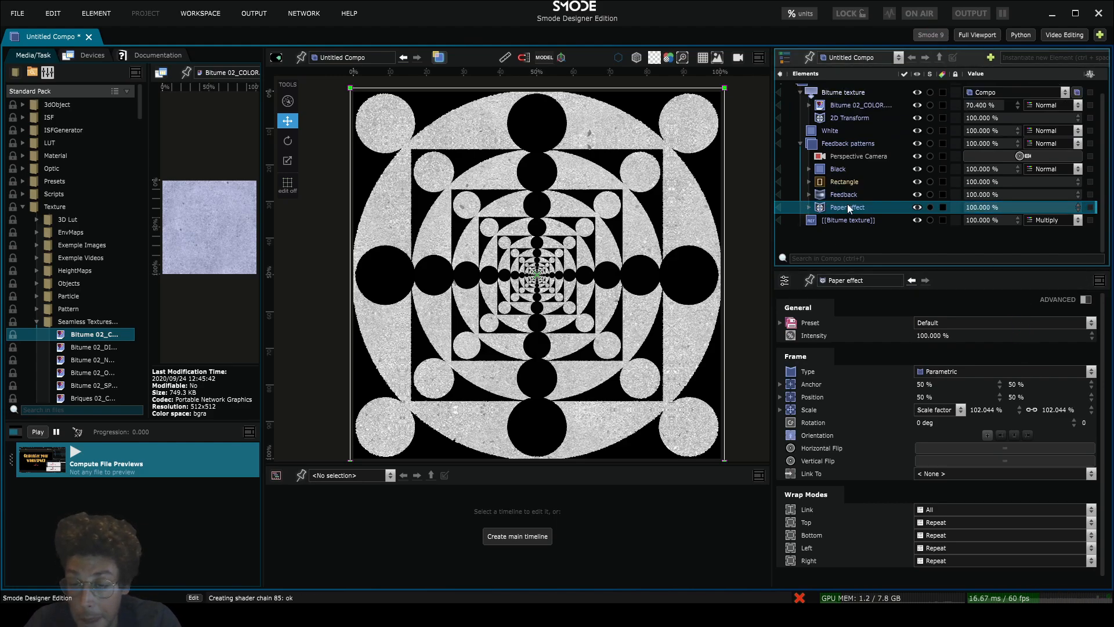
# - Add a Layer Mask to the Feedback patterns compo itself
pyautogui.click(826, 146)
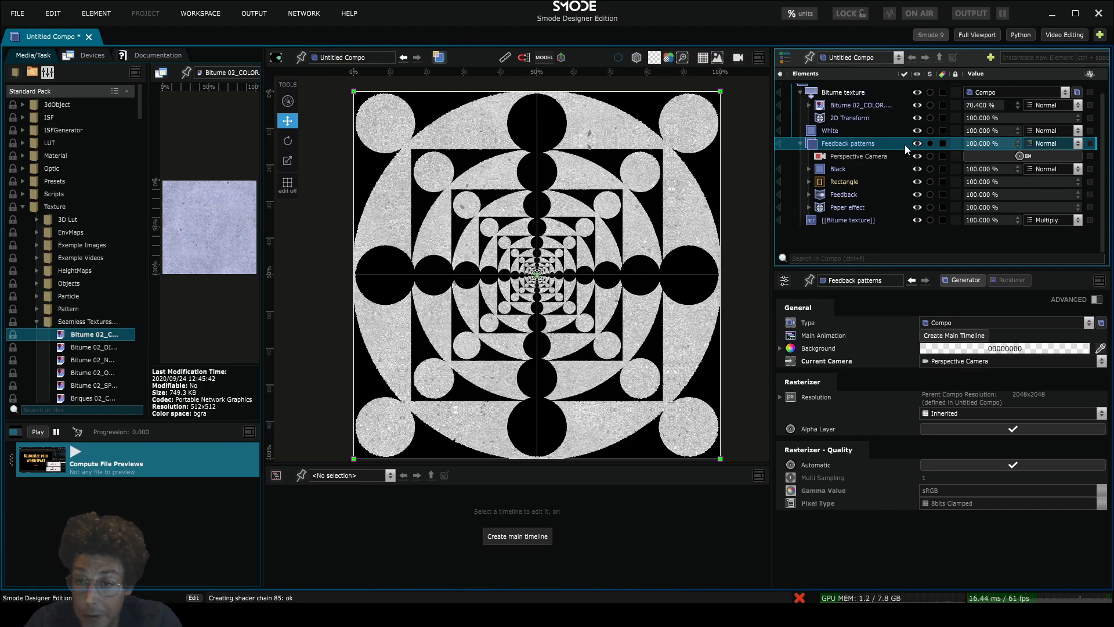
pyautogui.moveTo(999, 139); pyautogui.dragTo(952, 116)
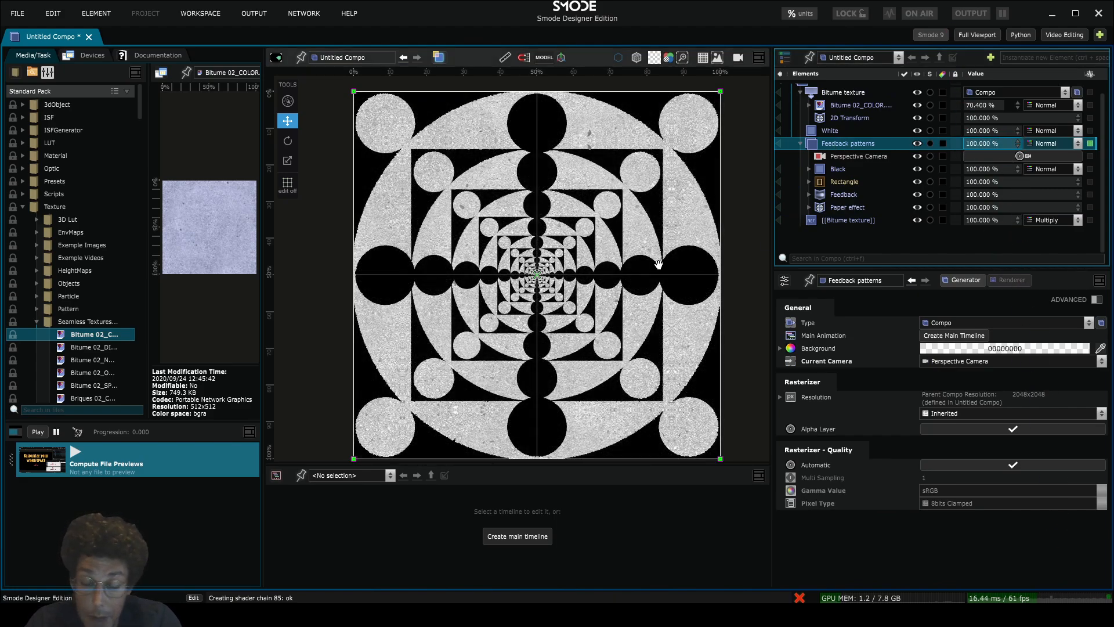
pyautogui.rightClick(814, 148)
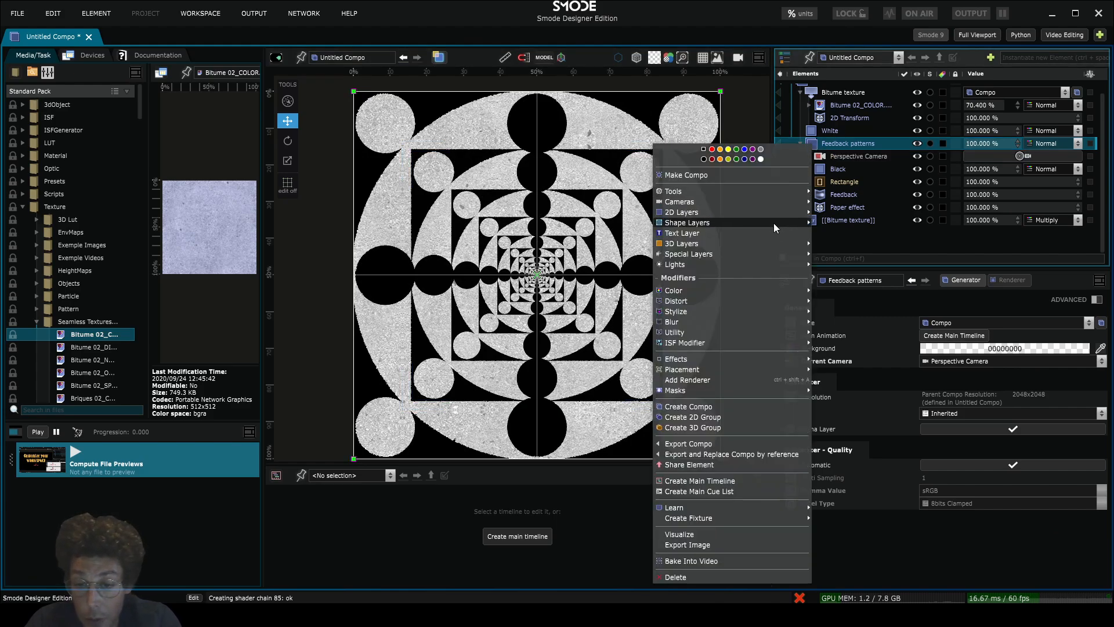
pyautogui.moveTo(731, 390)
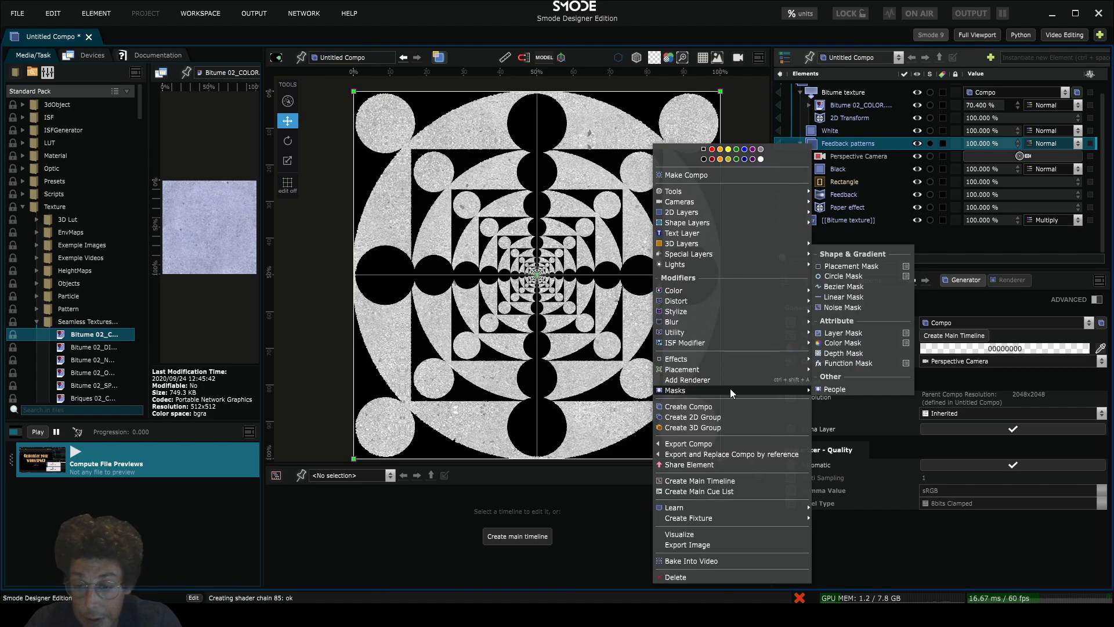
pyautogui.click(854, 332)
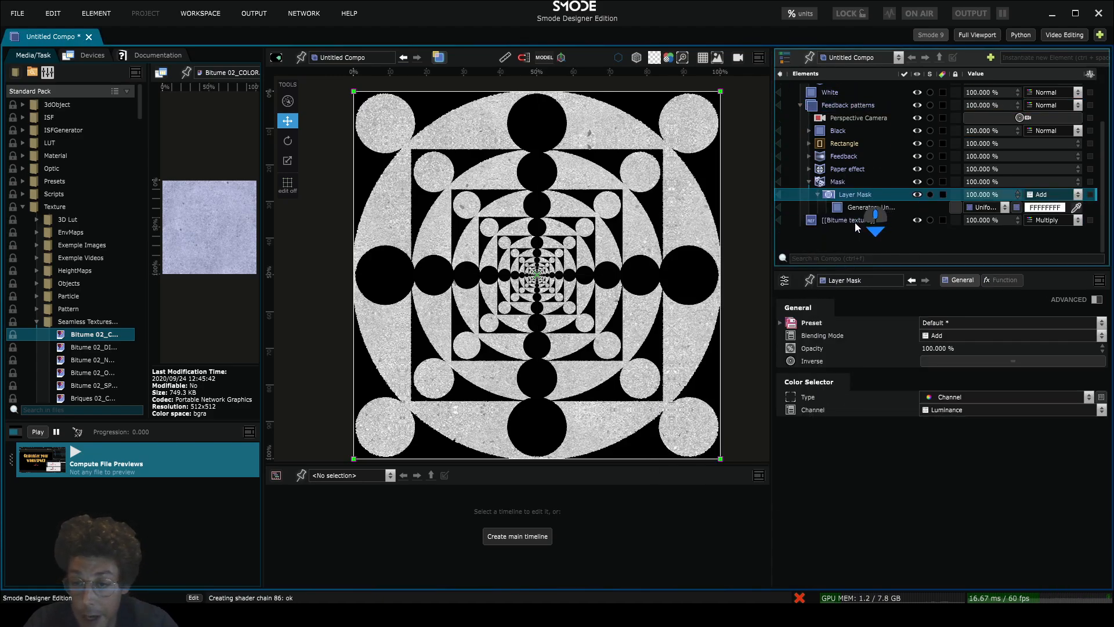
# - Use the [[Bitume texture]] reference as the generator of the Feedback patterns' Layer Mask and preview that generator alone
pyautogui.scroll(-1, 816, 226)
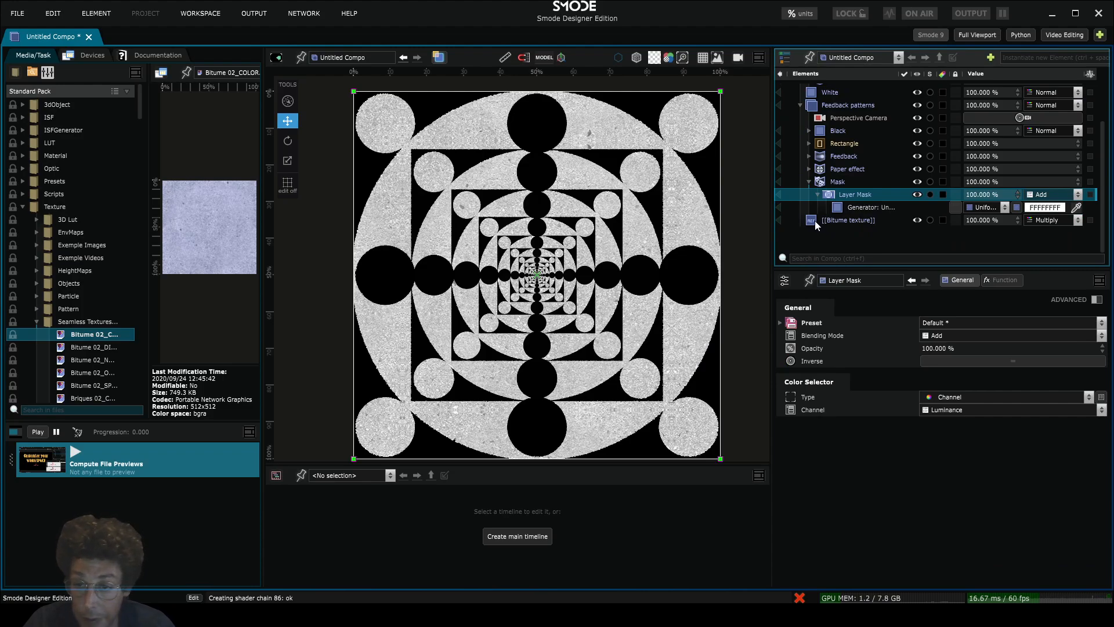
pyautogui.moveTo(811, 224); pyautogui.dragTo(852, 210)
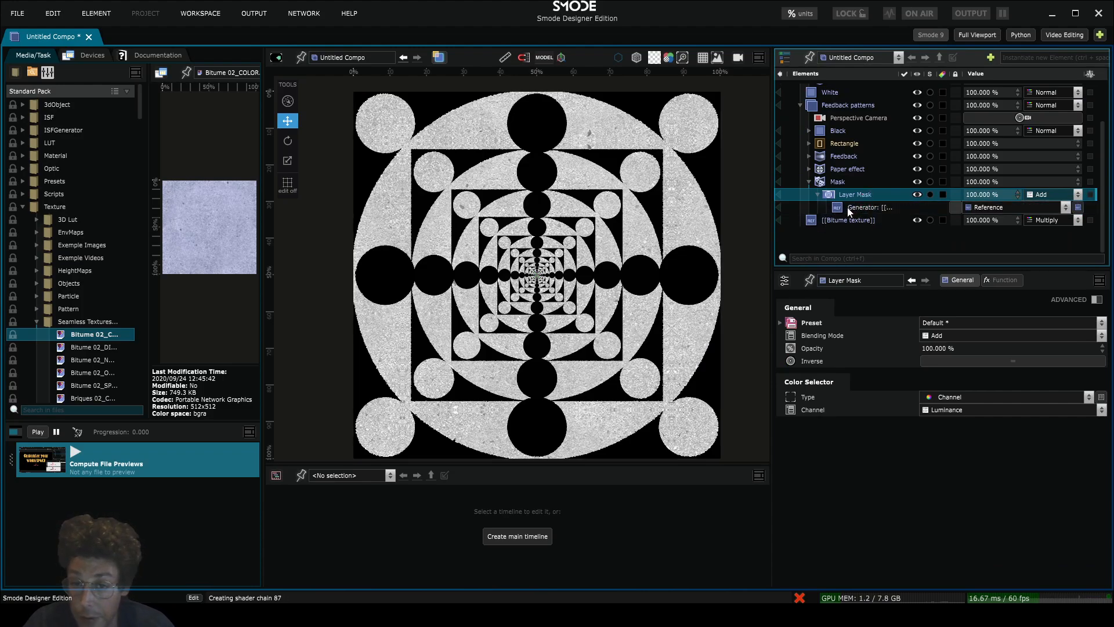
pyautogui.scroll(3, 667, 212)
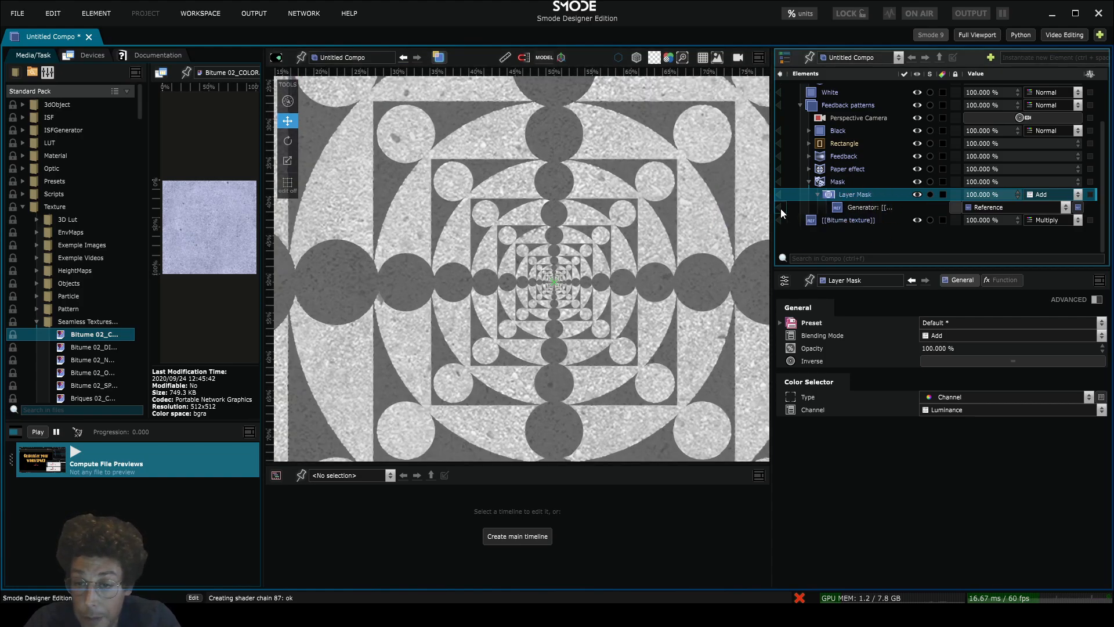
pyautogui.click(781, 209)
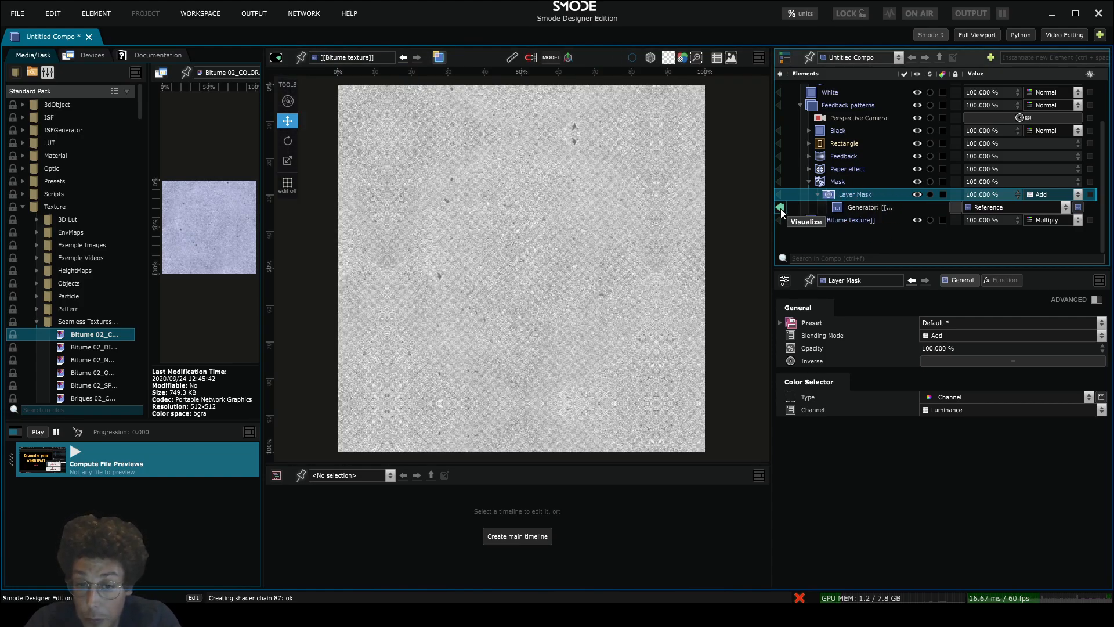
pyautogui.click(781, 209)
pyautogui.click(869, 206)
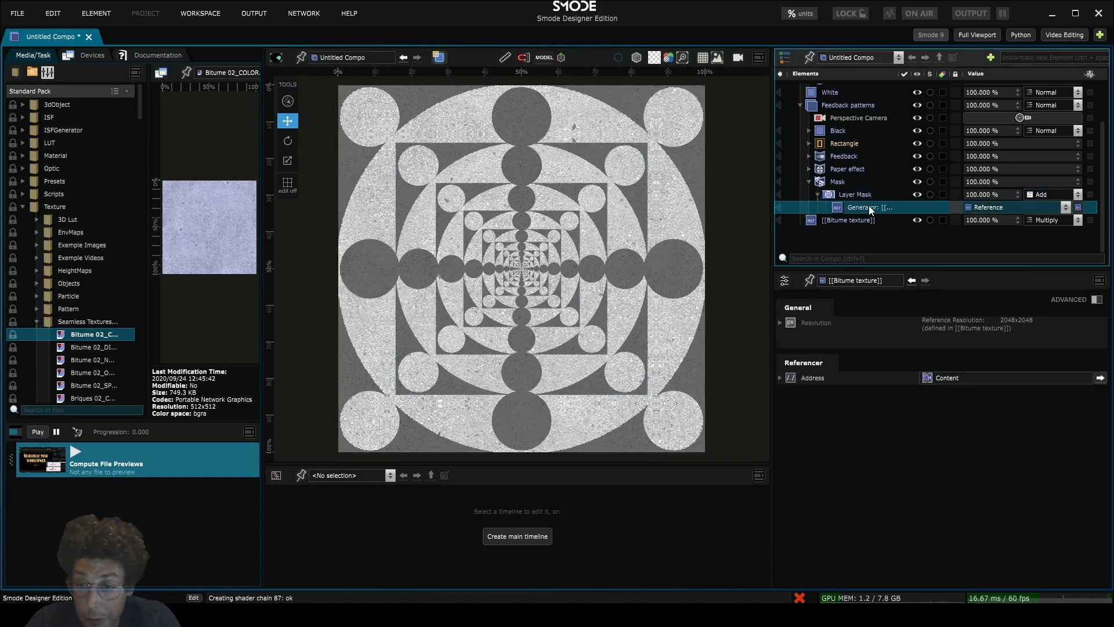
# - Split the viewport vertically and preview the mask's [[Bitume texture]] generator beside the full Untitled Compo
pyautogui.click(758, 57)
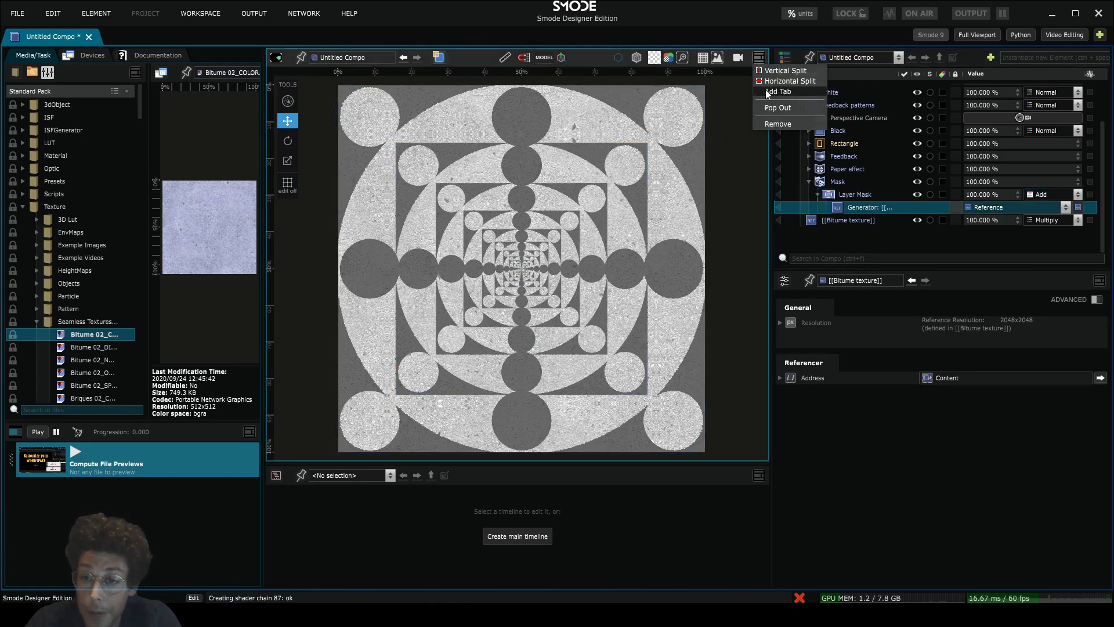
pyautogui.click(781, 71)
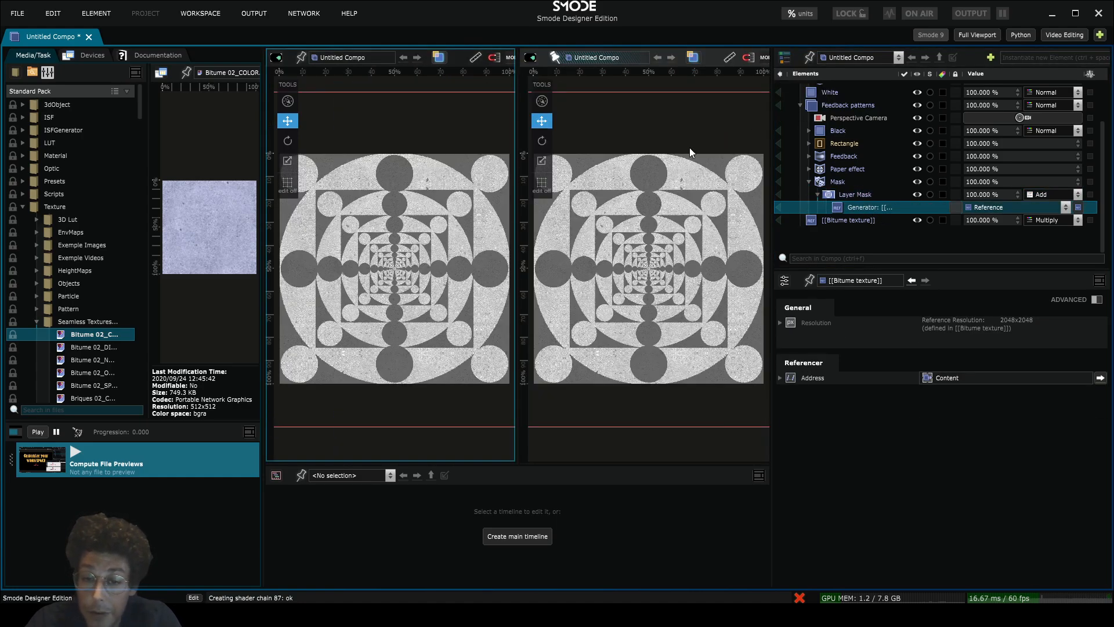
pyautogui.click(778, 210)
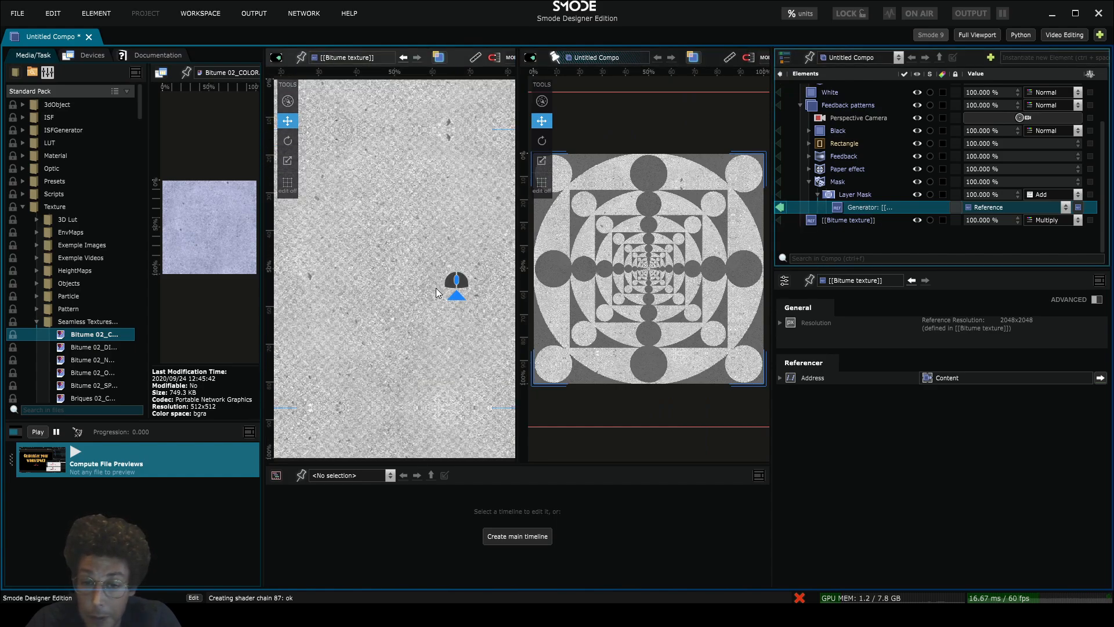
pyautogui.scroll(3, 583, 298)
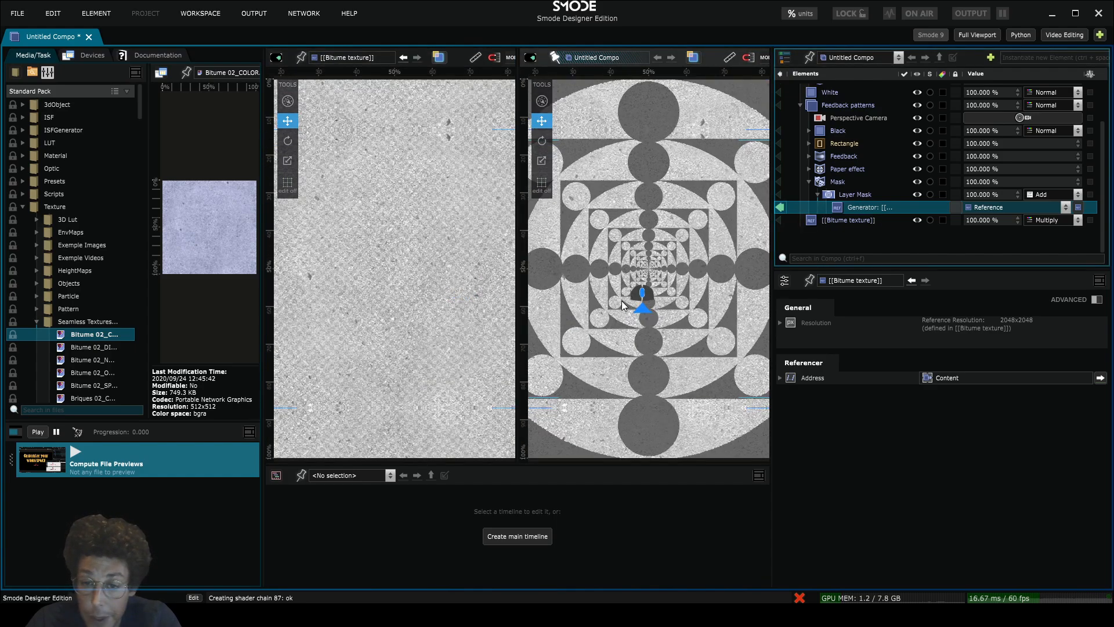
# - Add an Exposure modifier to the Layer Mask's generator with exposure 1.08, offset 8.3 % and gamma 1.03
pyautogui.rightClick(856, 204)
pyautogui.moveTo(799, 274)
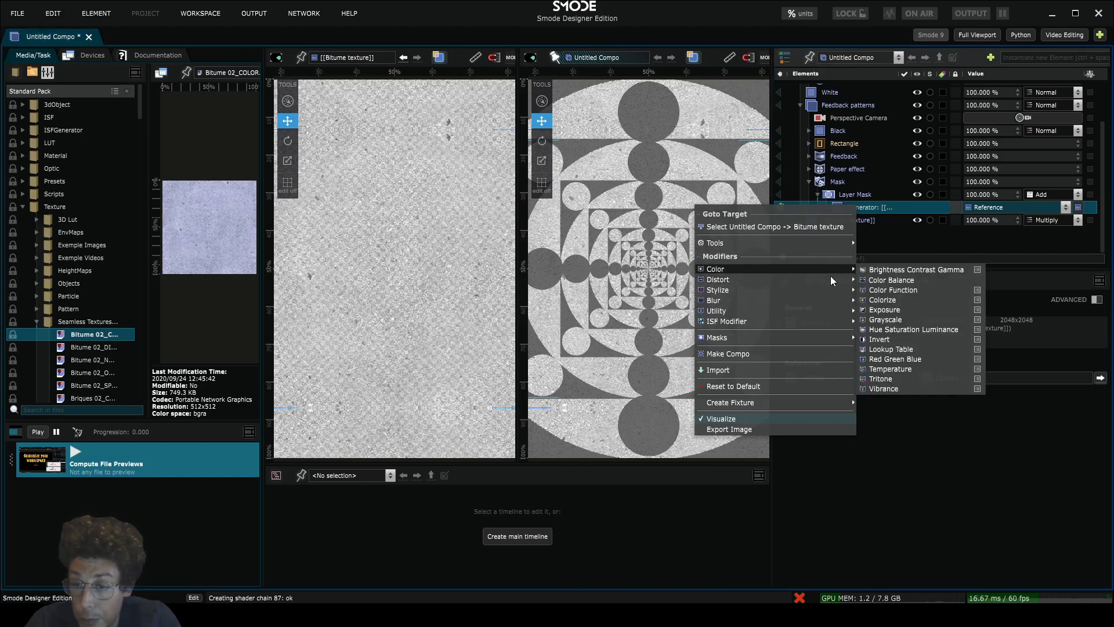
pyautogui.click(882, 310)
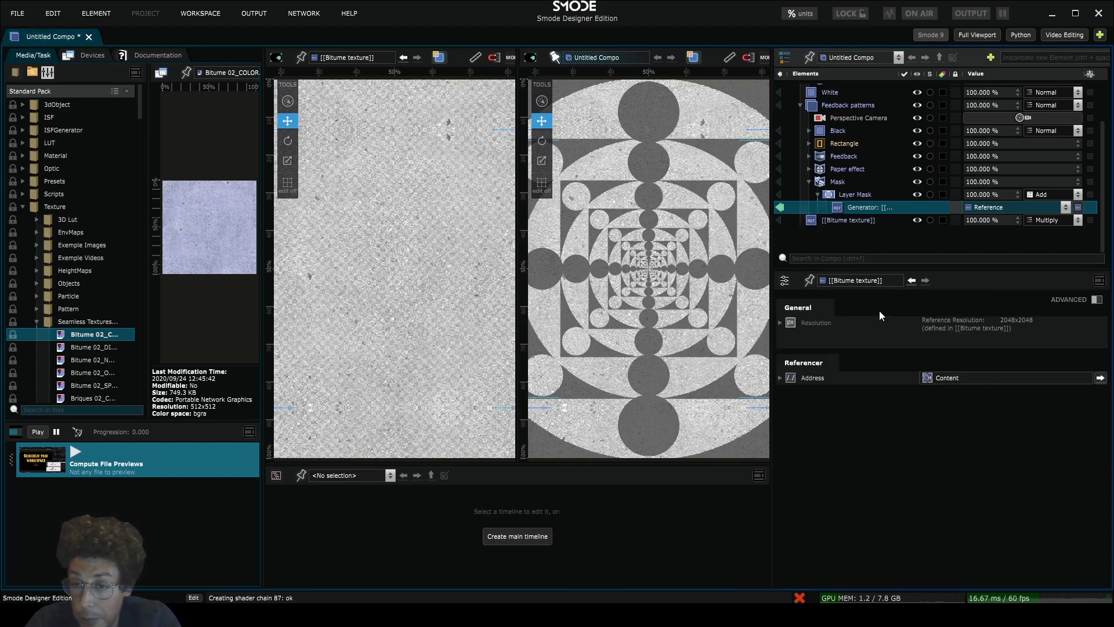
pyautogui.click(856, 209)
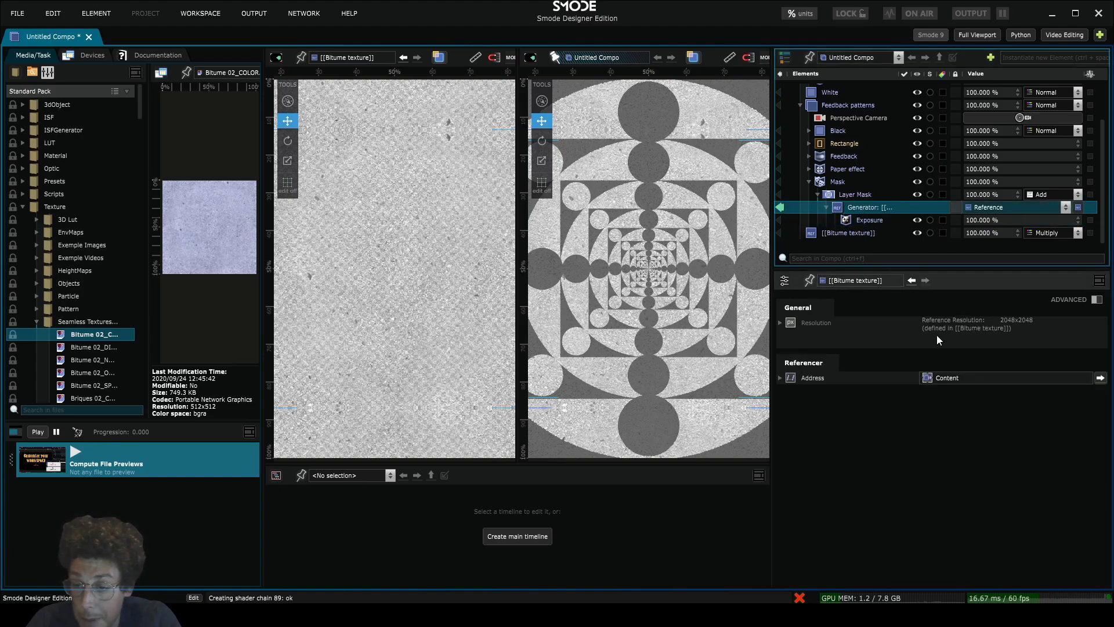
pyautogui.click(861, 220)
pyautogui.moveTo(933, 376); pyautogui.dragTo(963, 419)
pyautogui.moveTo(929, 348); pyautogui.dragTo(863, 257)
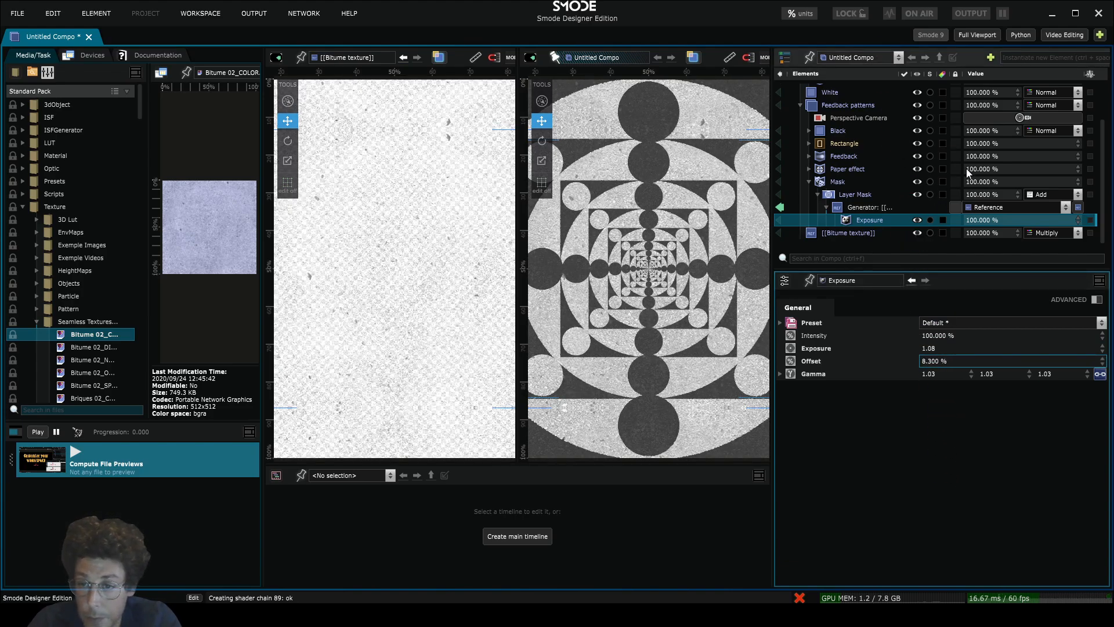
# - Set the Exposure modifier's exposure to 2.32 and gamma to 0, trying the Mask's intensity at 83 % before restoring it to 100 %
pyautogui.moveTo(973, 182); pyautogui.dragTo(991, 273)
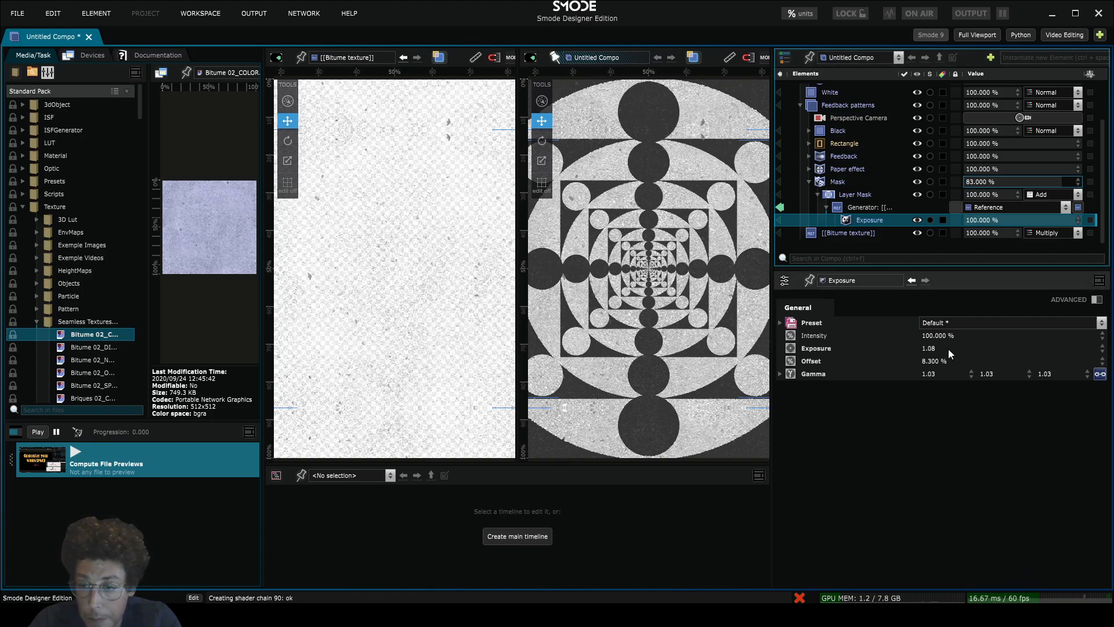
pyautogui.moveTo(948, 349); pyautogui.dragTo(958, 305)
pyautogui.moveTo(937, 376); pyautogui.dragTo(962, 442)
pyautogui.moveTo(932, 349); pyautogui.dragTo(964, 361)
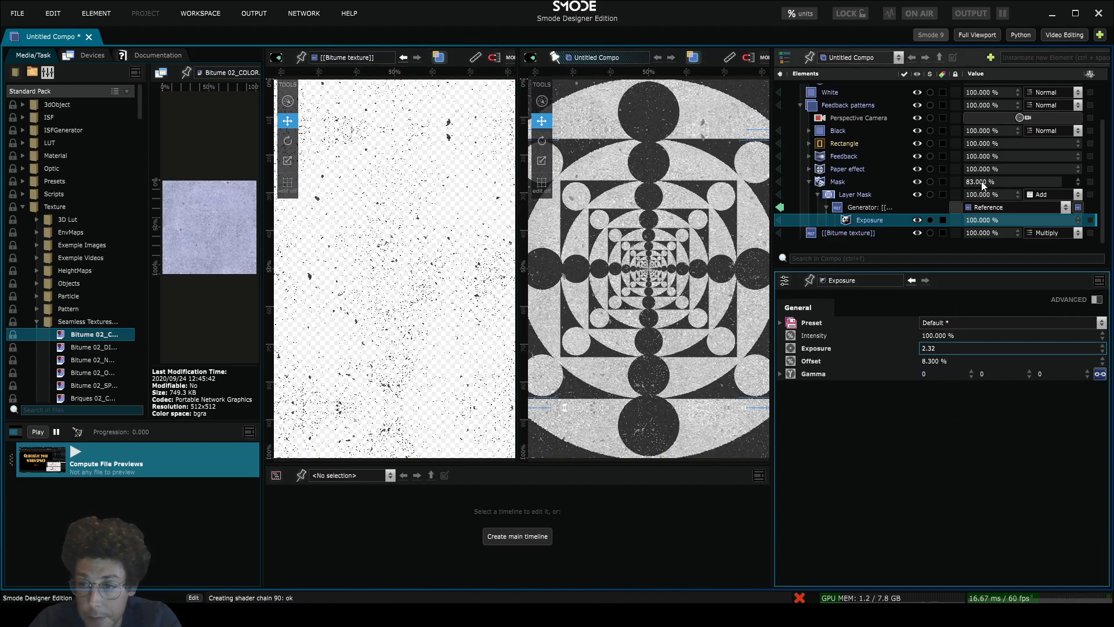
pyautogui.moveTo(980, 181); pyautogui.dragTo(984, 2)
# - Add a Gaussian Blur with a 10 px radius to the Layer Mask's generator
pyautogui.rightClick(852, 210)
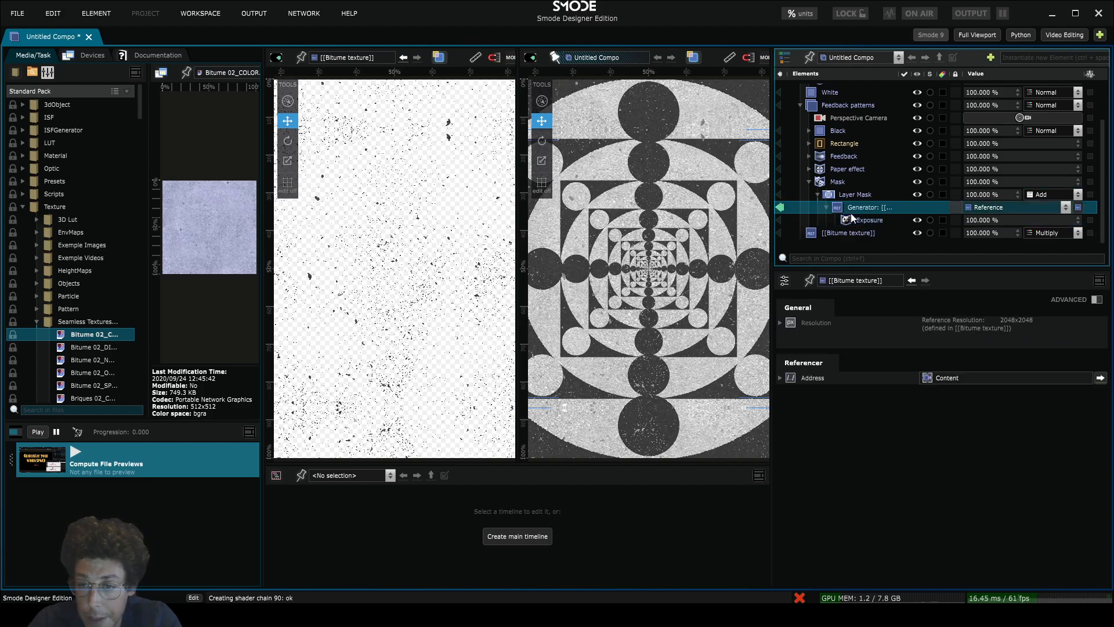
pyautogui.moveTo(770, 303)
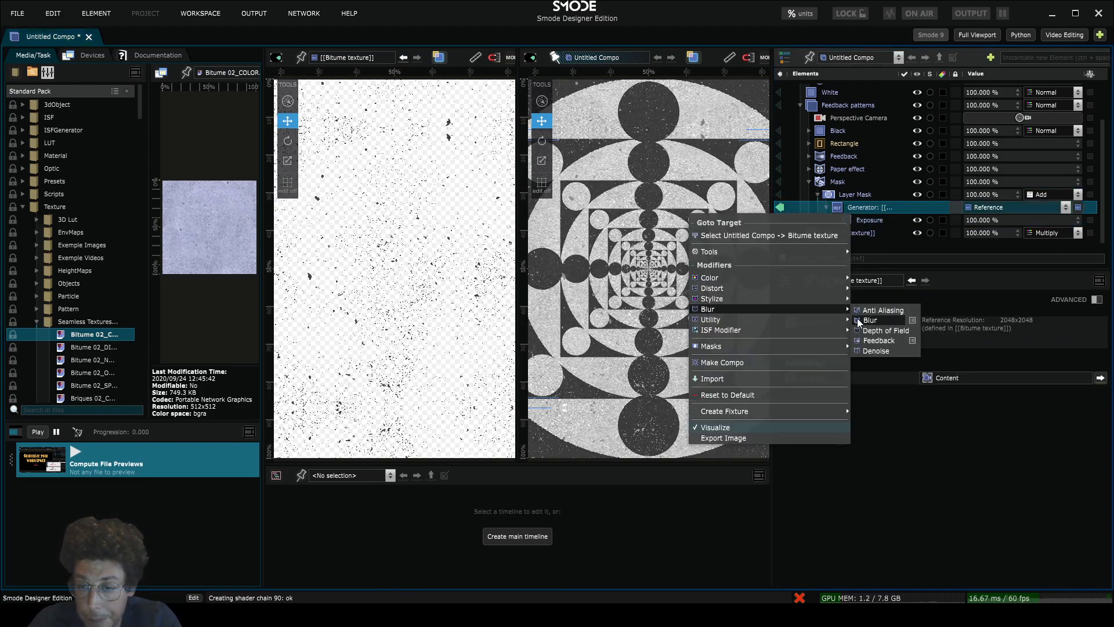
pyautogui.click(861, 317)
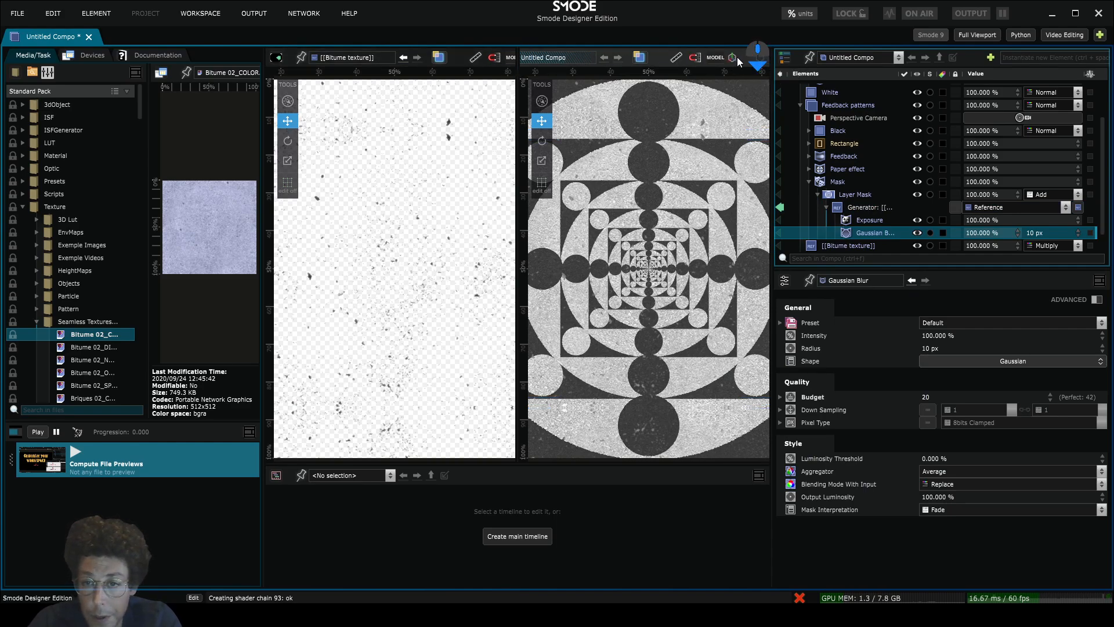
# - Remove the second viewport that shows the Untitled Compo
pyautogui.scroll(-3, 753, 56)
pyautogui.click(758, 57)
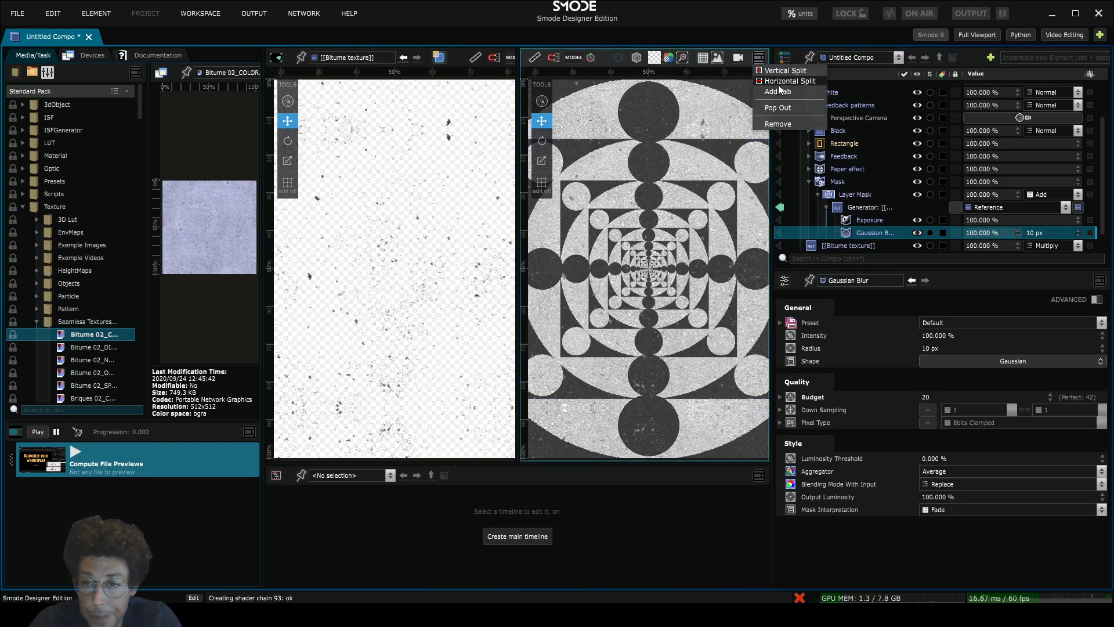
pyautogui.click(778, 124)
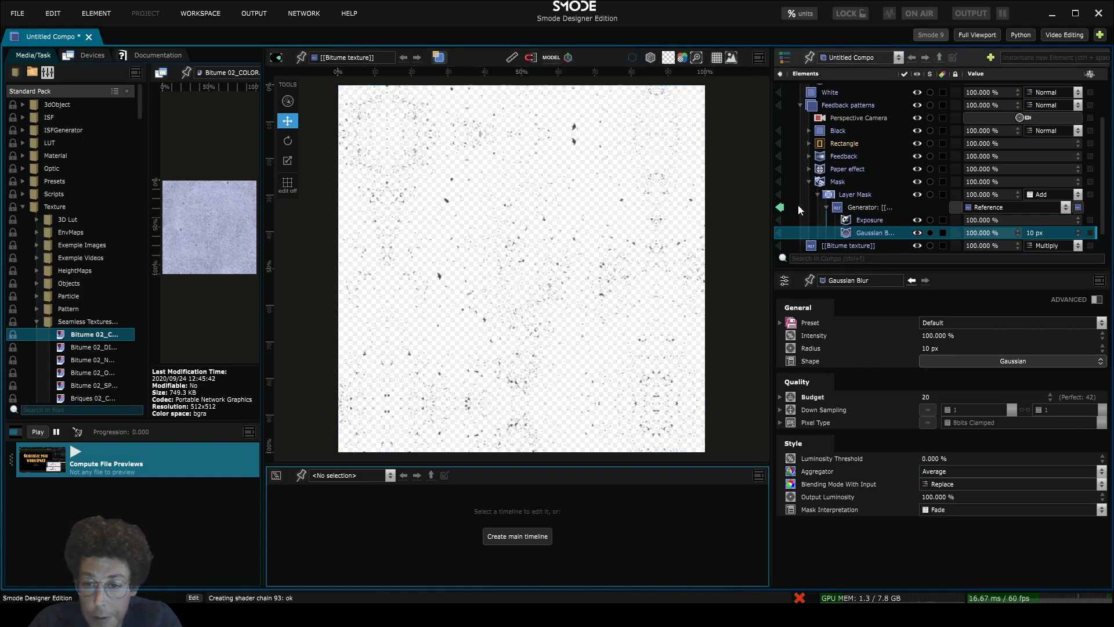
# - Preview the whole Untitled Compo again and reduce the Mask's intensity to 32.1 %
pyautogui.scroll(5, 520, 284)
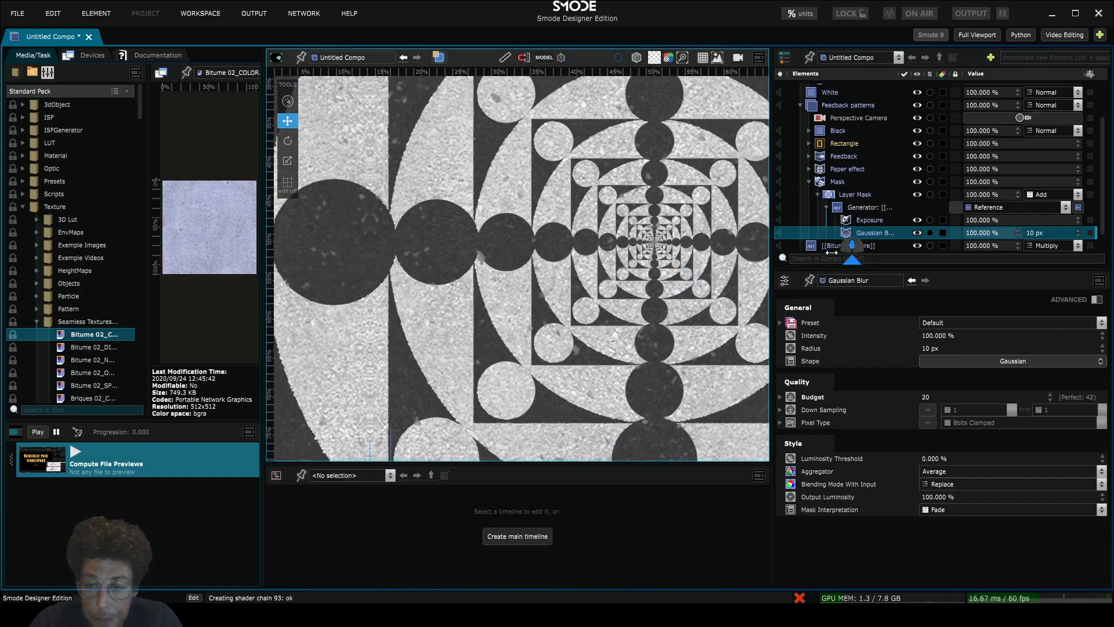
pyautogui.moveTo(985, 185); pyautogui.dragTo(1062, 158)
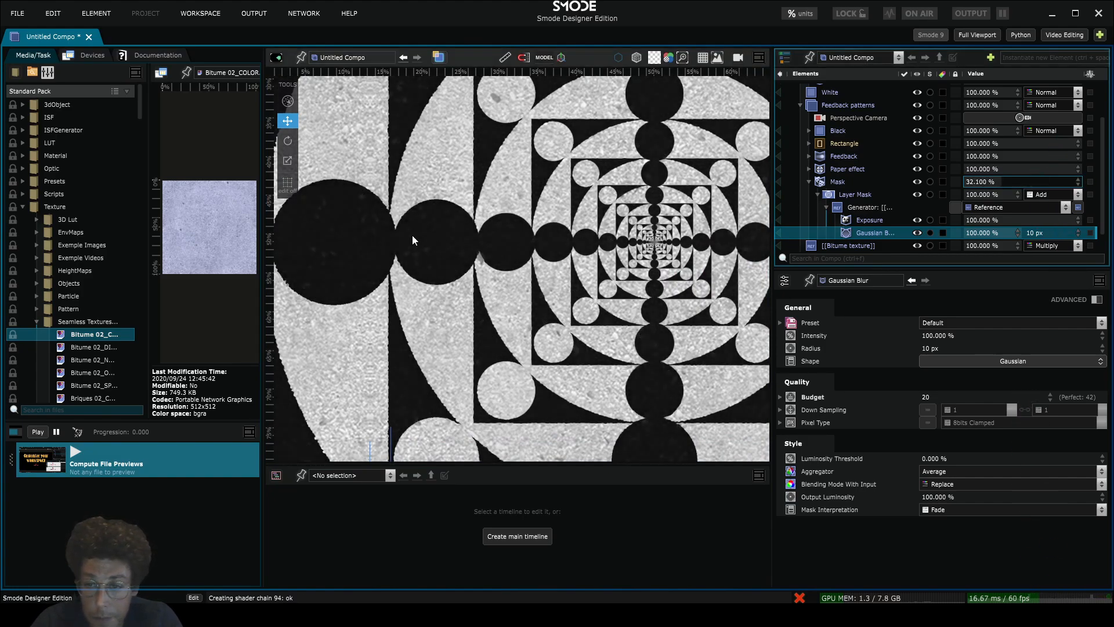
pyautogui.scroll(-3, 412, 235)
# - Compare the masked circle pattern with the generator's Exposure modifier disabled and enabled
pyautogui.click(843, 209)
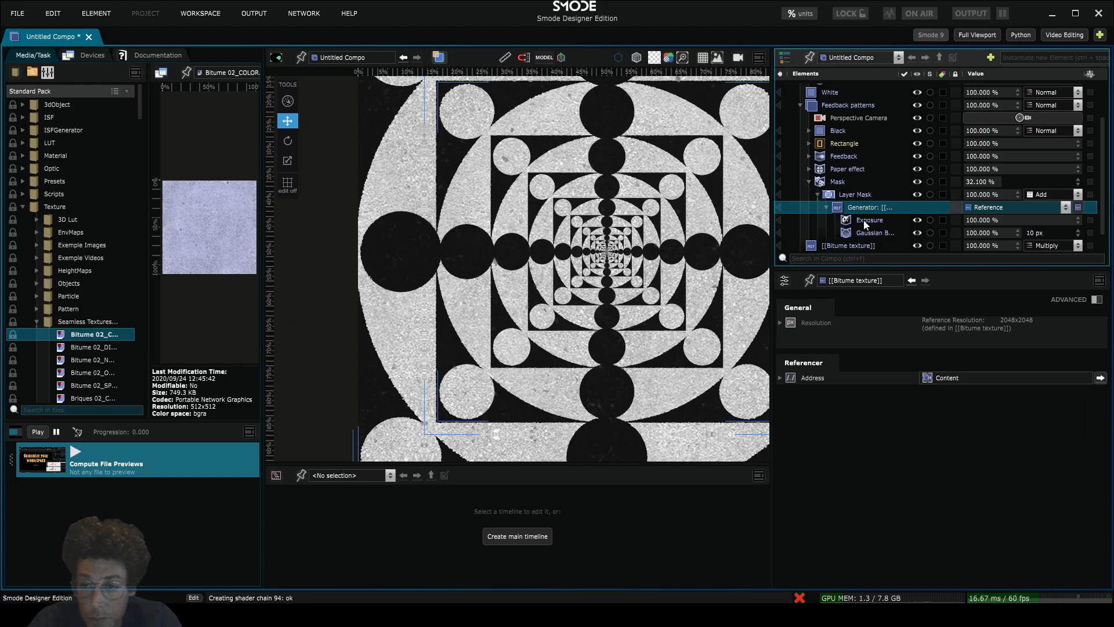
pyautogui.click(864, 220)
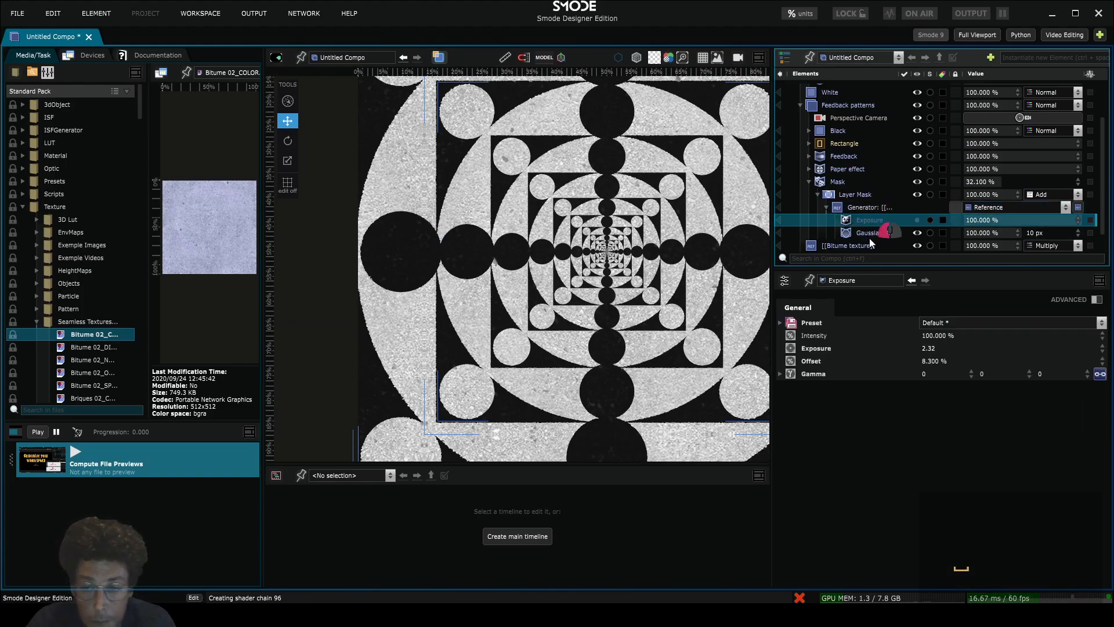
pyautogui.click(869, 235)
pyautogui.click(868, 222)
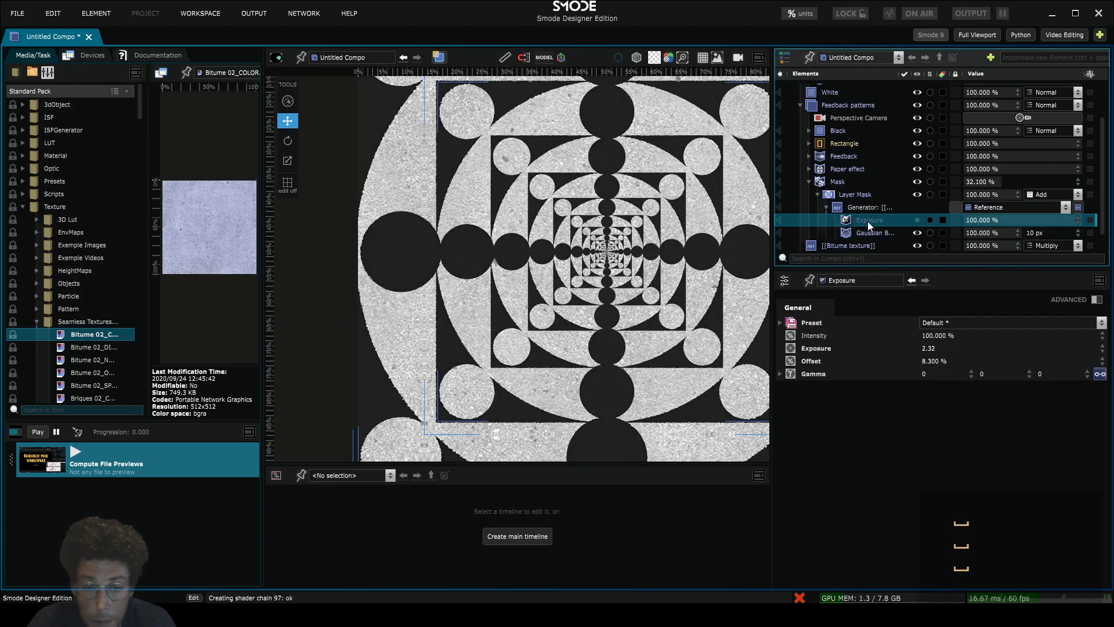
pyautogui.scroll(-3, 650, 253)
pyautogui.scroll(5, 613, 249)
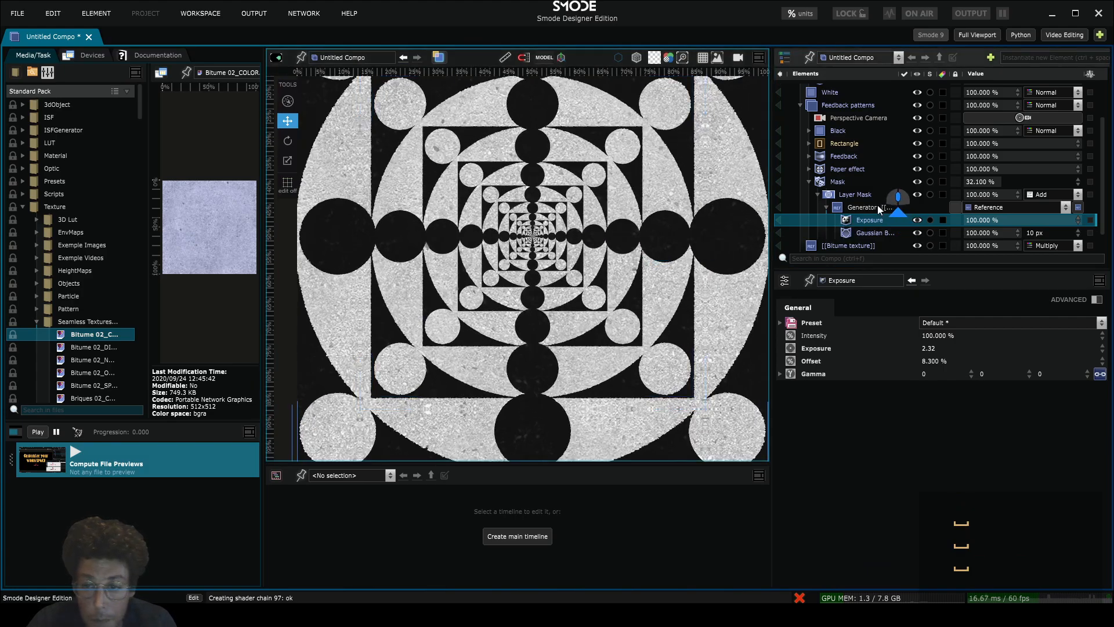
pyautogui.scroll(-1, 485, 237)
pyautogui.moveTo(508, 249); pyautogui.dragTo(531, 287)
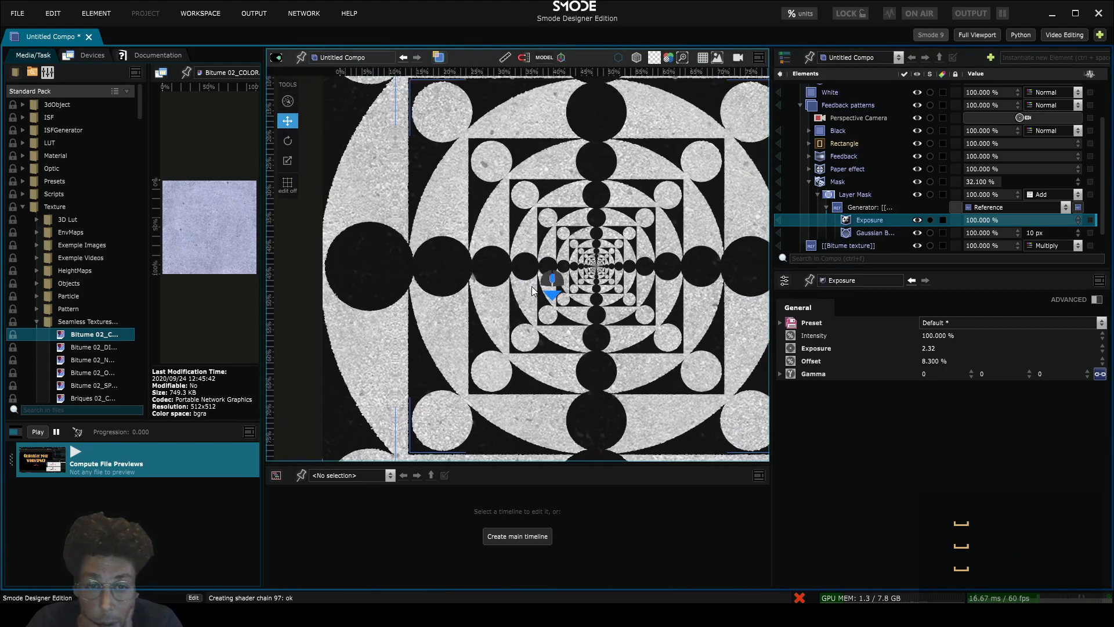
pyautogui.moveTo(476, 186); pyautogui.dragTo(563, 280)
pyautogui.scroll(1, 569, 200)
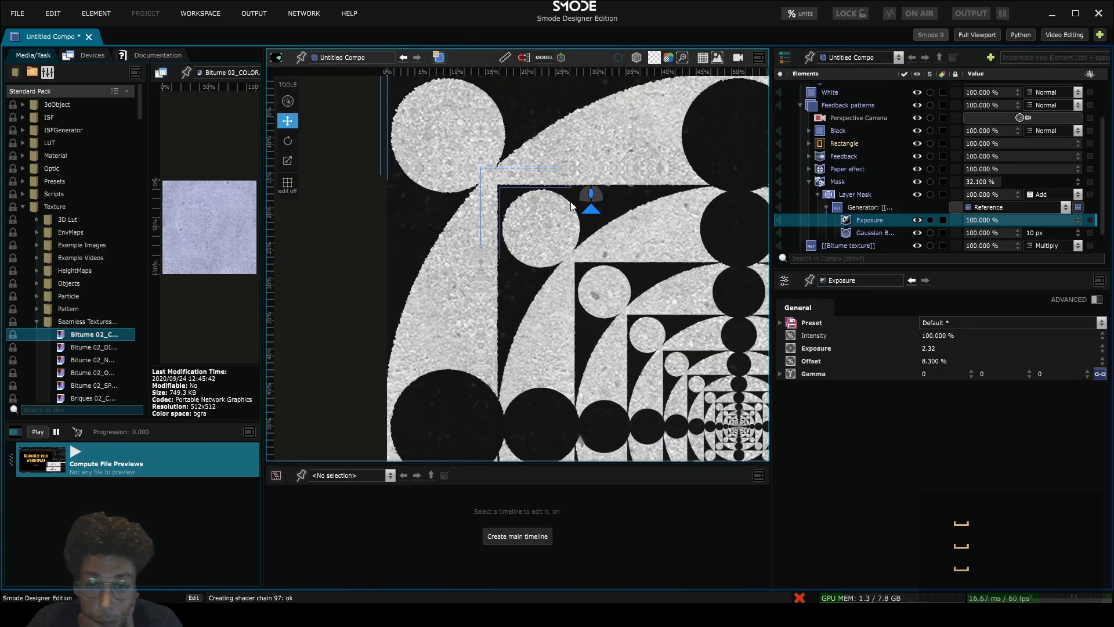
# - Disable both the Exposure and Gaussian Blur modifiers on the Layer Mask's generator
pyautogui.click(873, 233)
pyautogui.click(872, 224)
pyautogui.press('space')
pyautogui.click(876, 233)
pyautogui.press('space')
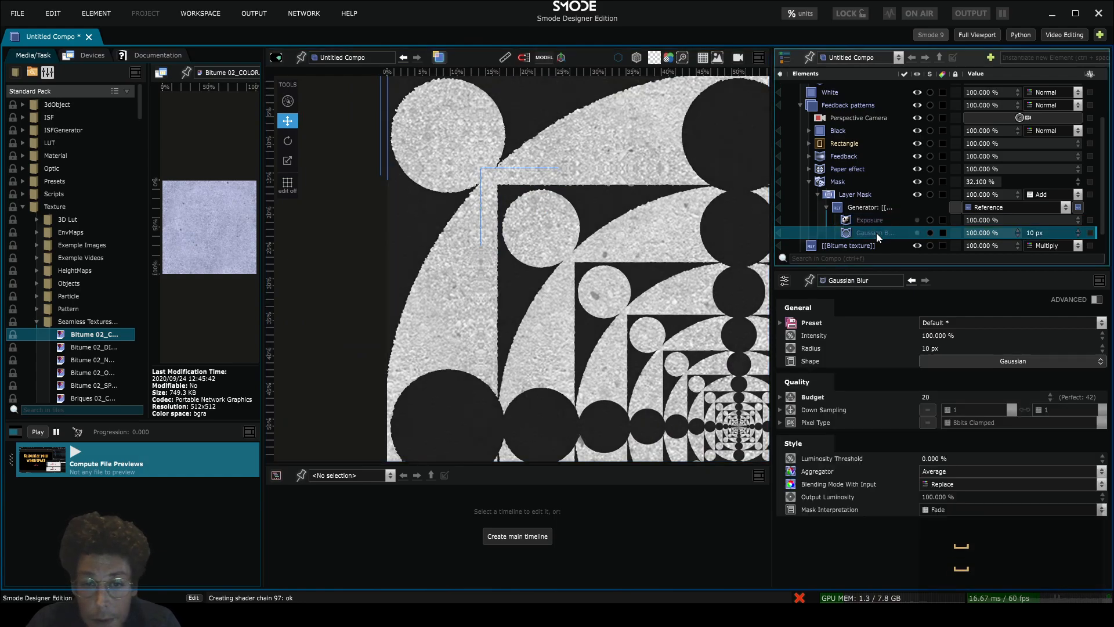
# - Add a Brightness Contrast Gamma modifier to the Layer Mask's generator and set its contrast to 18.8 %
pyautogui.click(868, 205)
pyautogui.rightClick(868, 203)
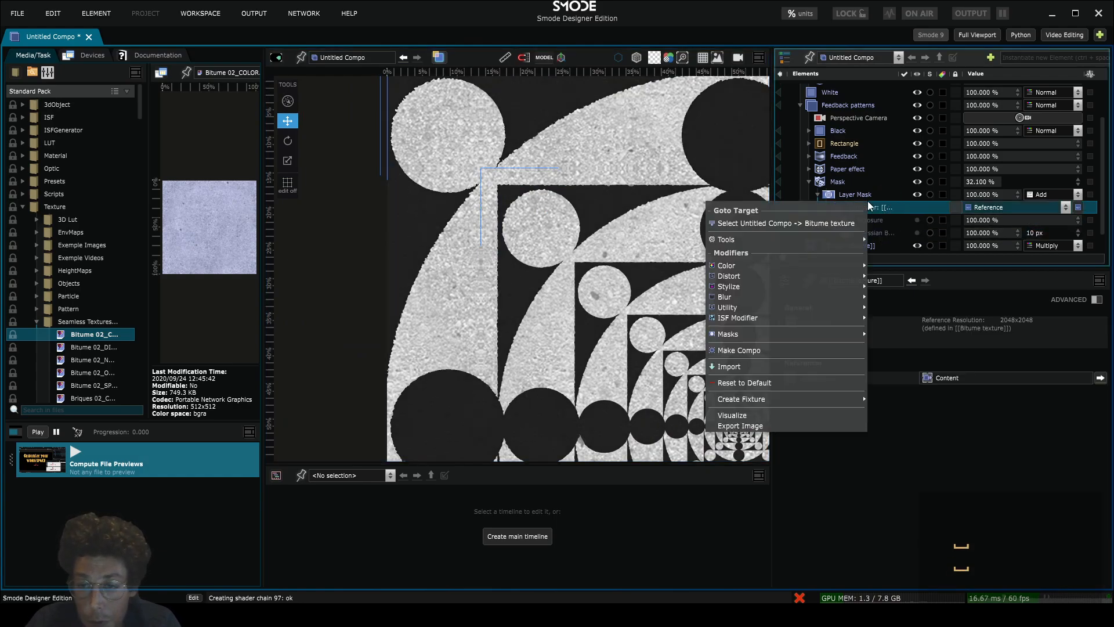
pyautogui.moveTo(803, 267)
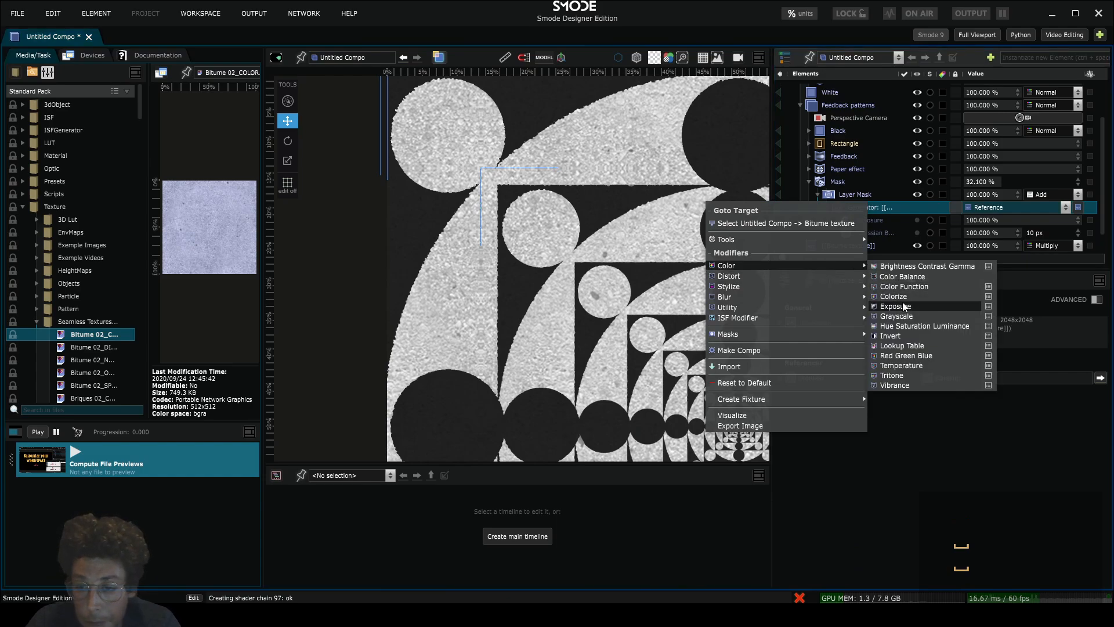
pyautogui.click(906, 267)
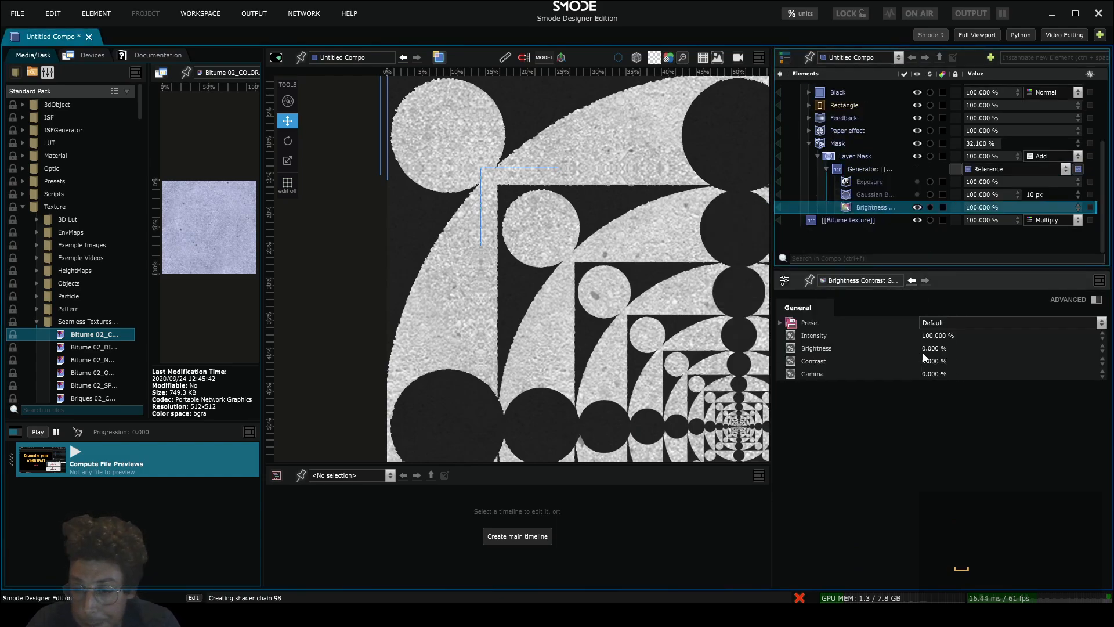
pyautogui.moveTo(926, 360); pyautogui.dragTo(947, 328)
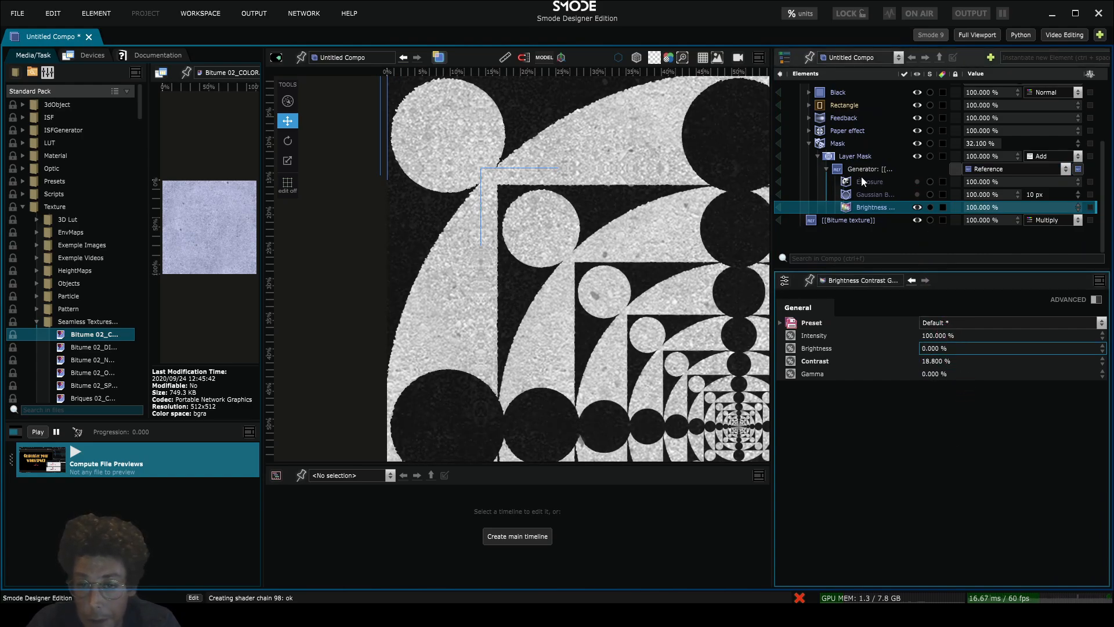
# - Set the scale factor of the Bitume texture's 2D Transform to 81.38 %
pyautogui.scroll(-3, 657, 167)
pyautogui.moveTo(657, 167); pyautogui.dragTo(583, 205)
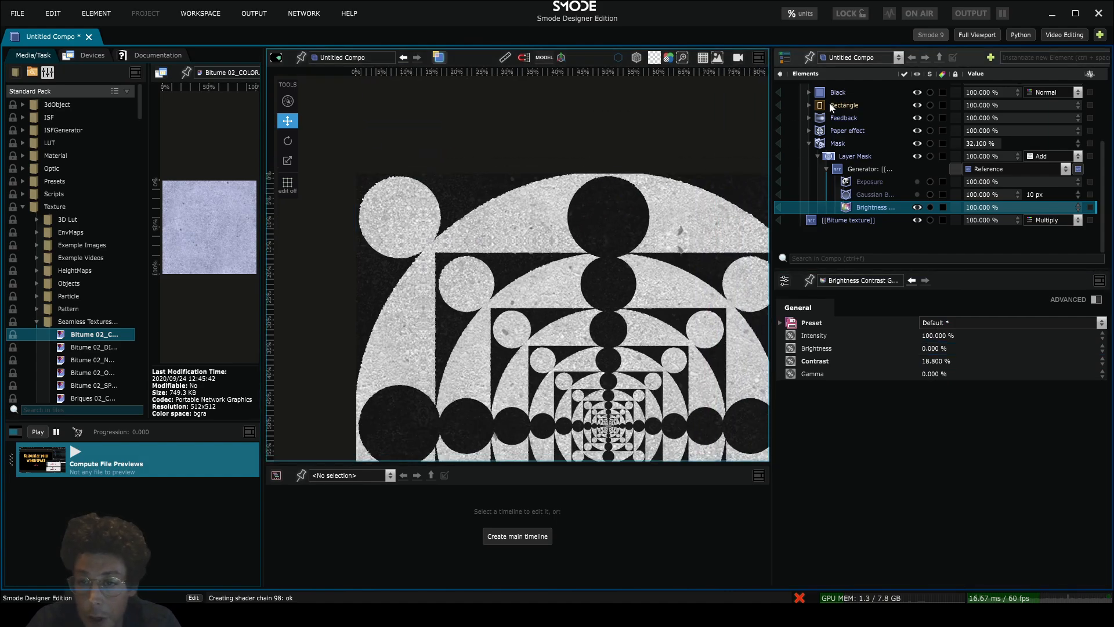
pyautogui.scroll(3, 830, 103)
pyautogui.click(823, 126)
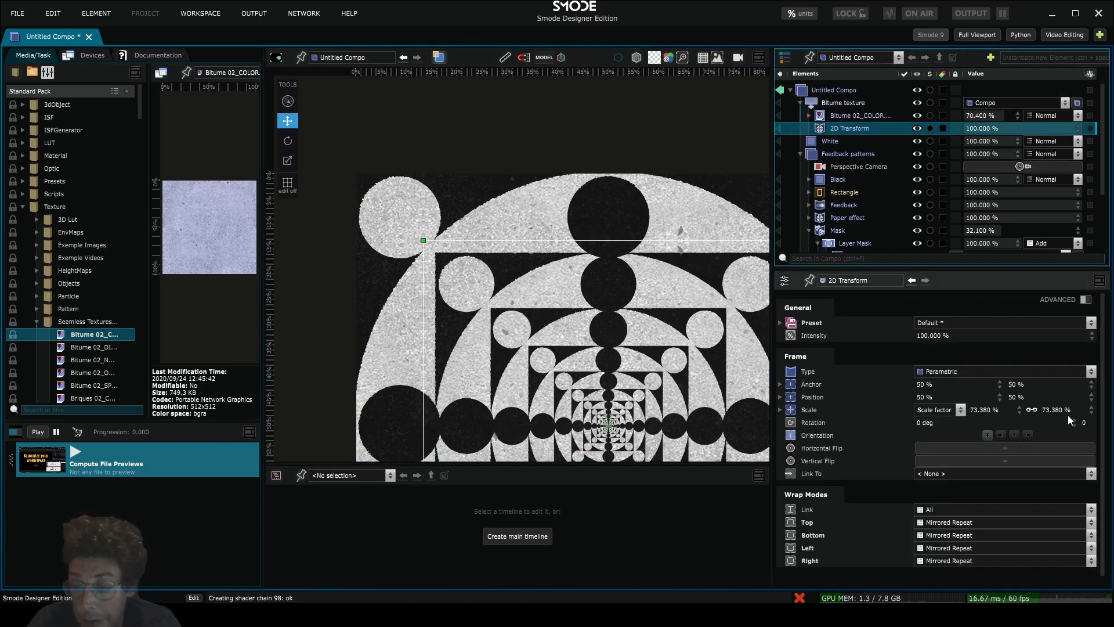
pyautogui.moveTo(1068, 415)
pyautogui.mouseDown()
pyautogui.moveTo(1068, 383)
pyautogui.moveTo(1074, 399)
pyautogui.mouseUp()
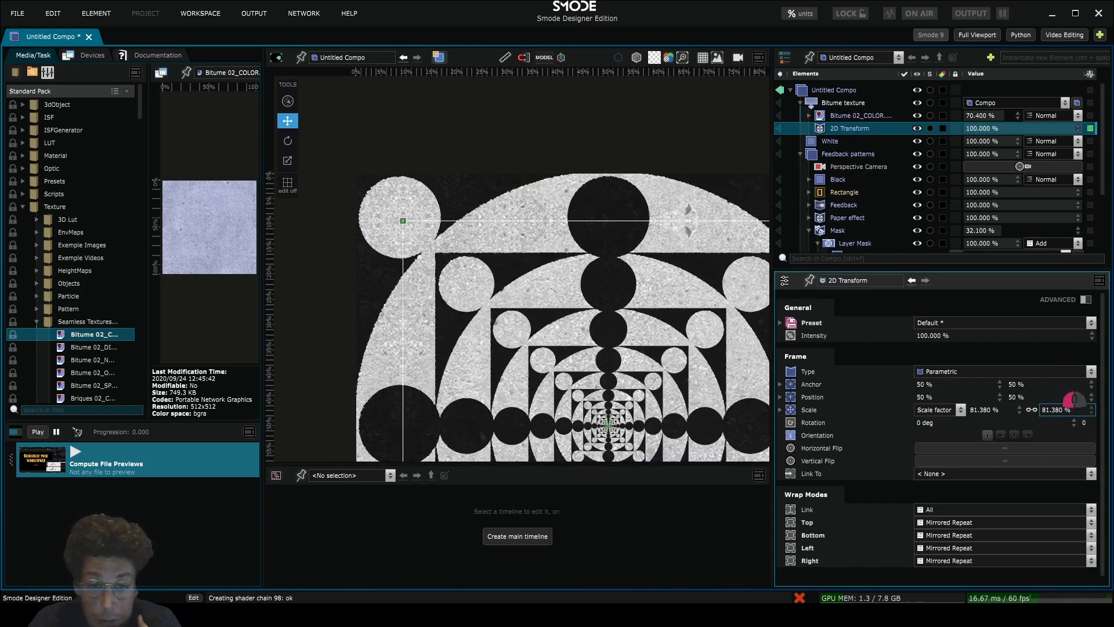
pyautogui.scroll(-3, 595, 245)
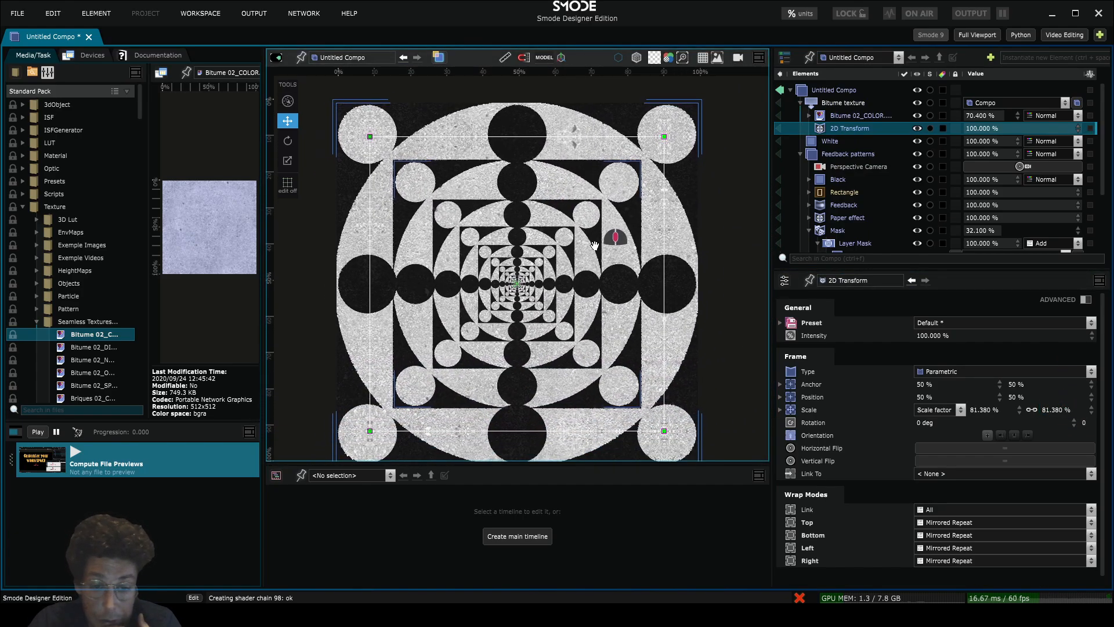
pyautogui.scroll(-1, 594, 245)
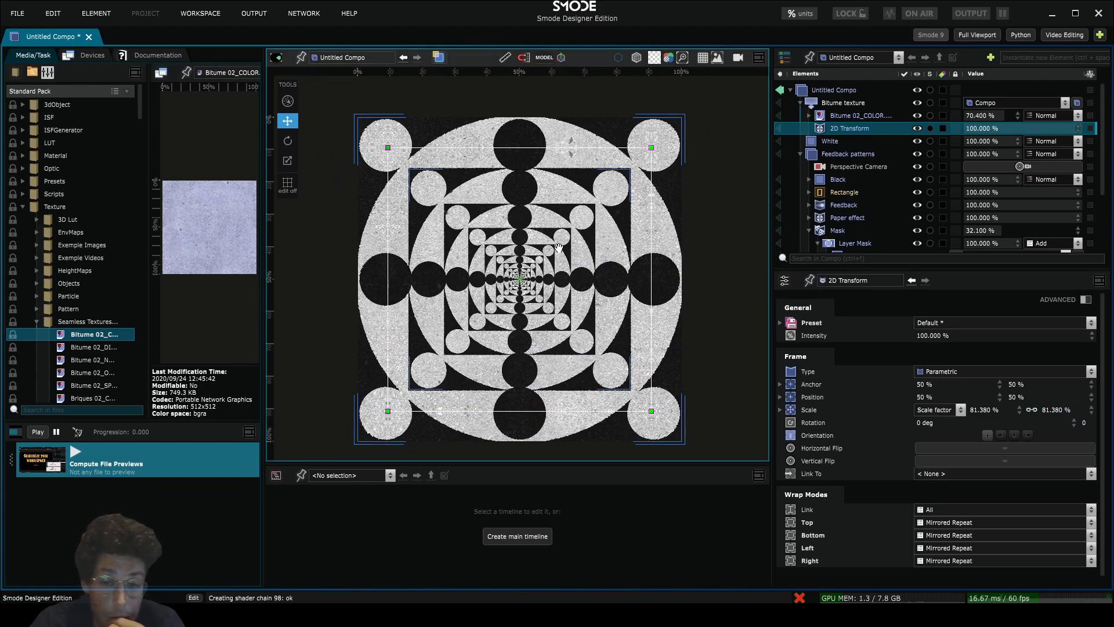
# - Set the Feedback modifier's feedback level to 94.8 %
pyautogui.click(806, 231)
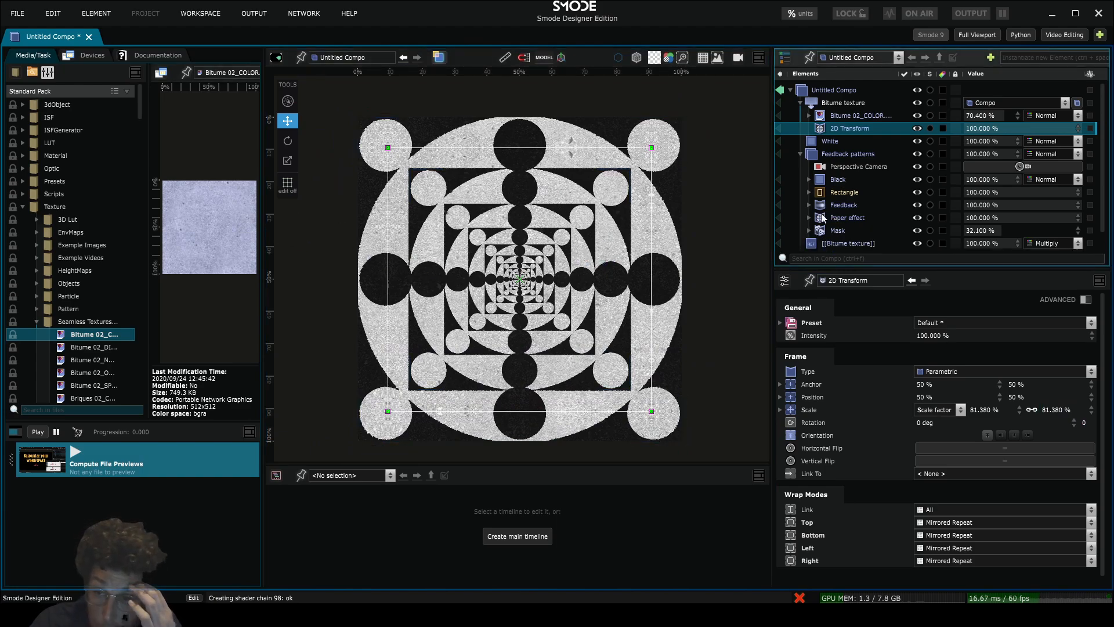
pyautogui.click(830, 207)
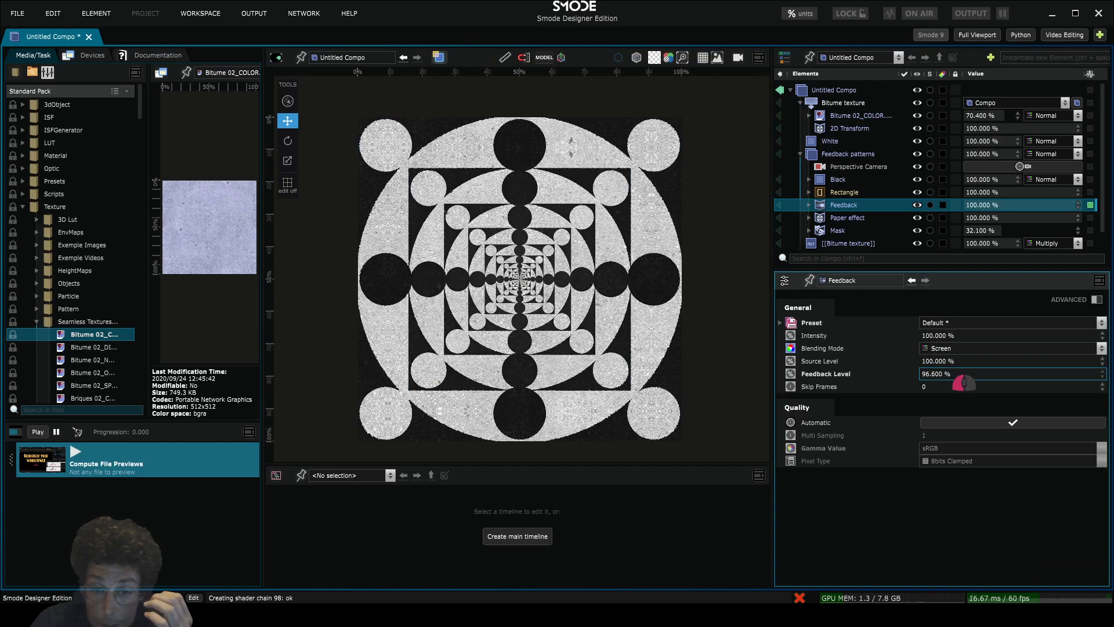
pyautogui.moveTo(964, 383); pyautogui.dragTo(967, 394)
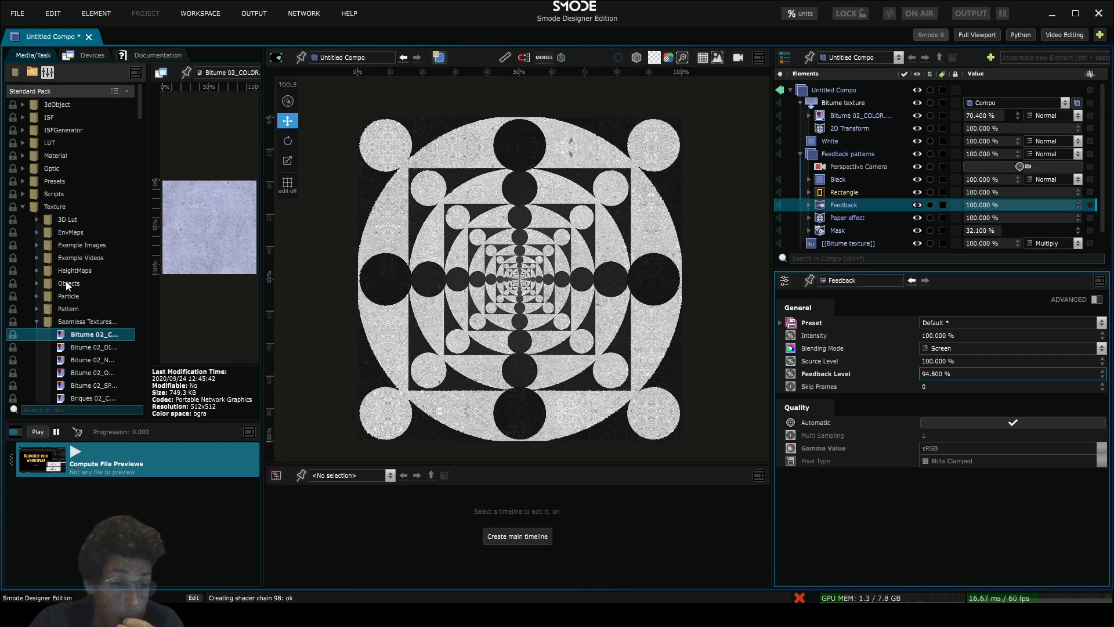
# - Add the seamless texture Briques 03_OCC_02.png to the Bitume texture compo and fit it to the full canvas
pyautogui.click(65, 321)
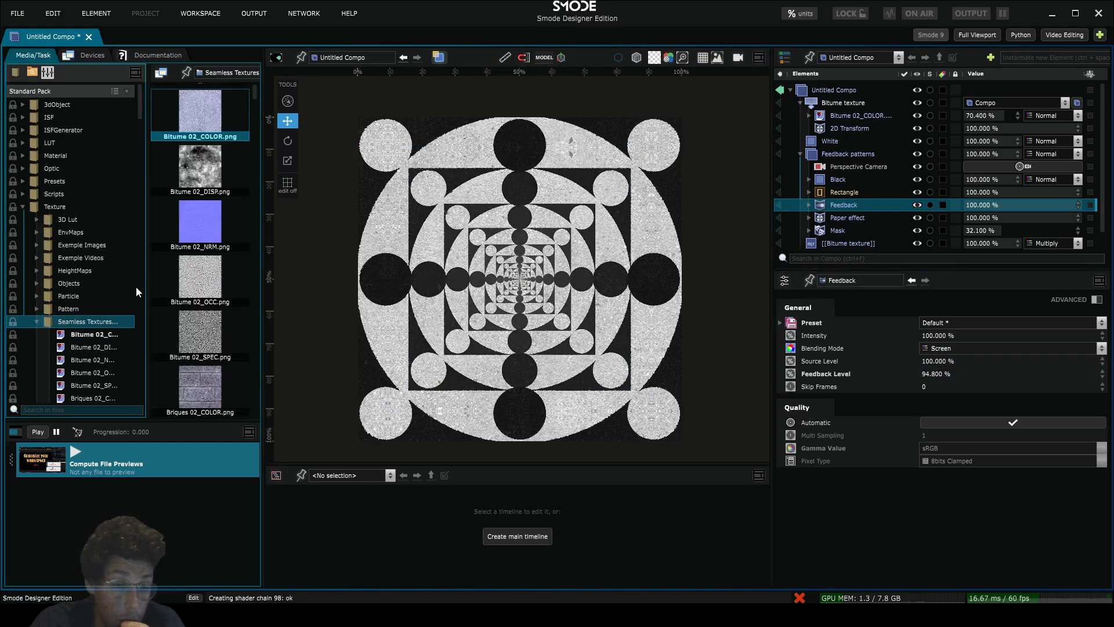
pyautogui.scroll(-10, 212, 311)
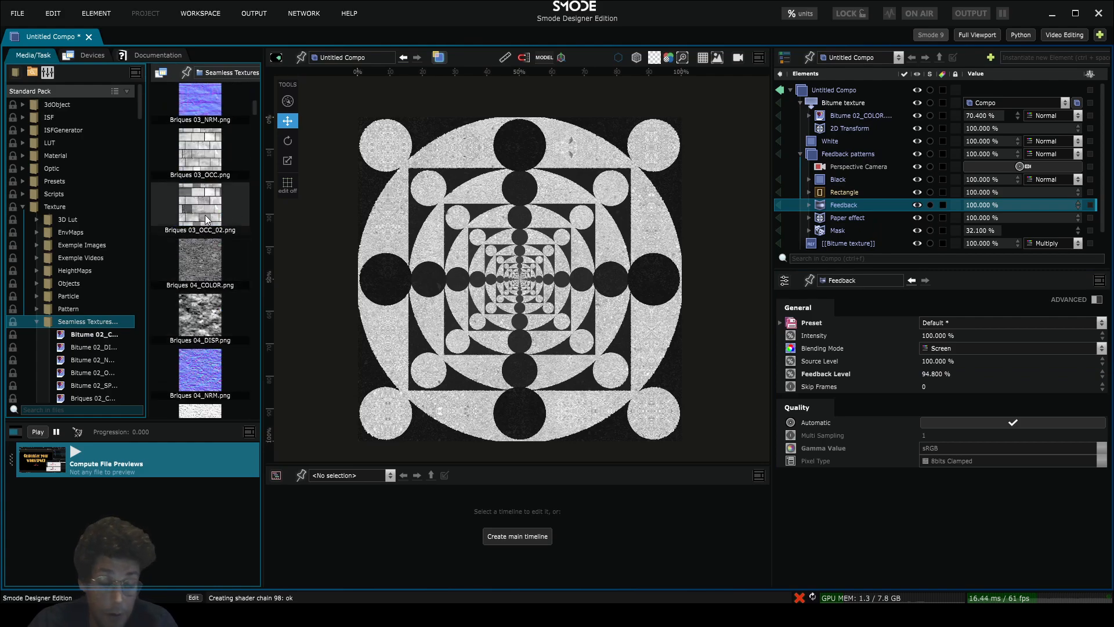
pyautogui.moveTo(203, 221); pyautogui.dragTo(883, 123)
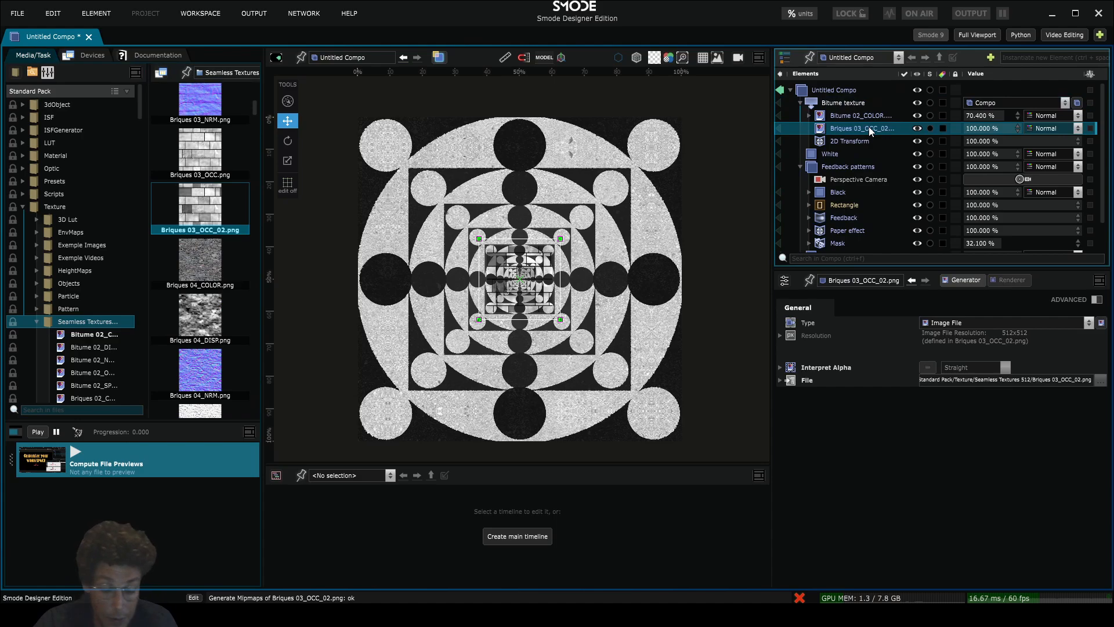
pyautogui.hotkey('ctrl', 'alt', 'n')
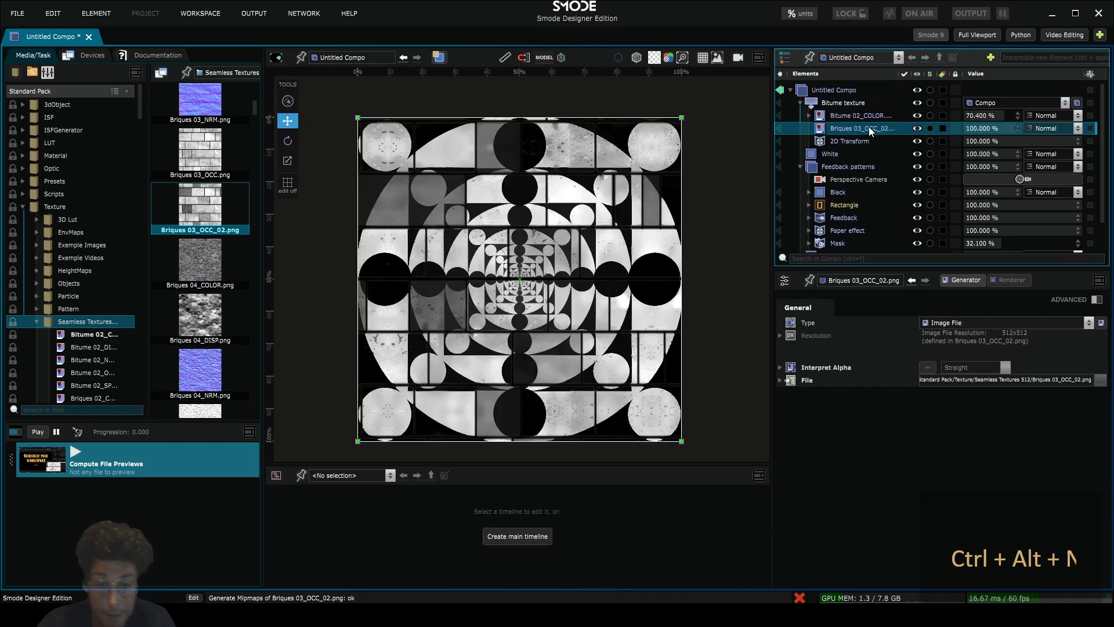
pyautogui.scroll(4, 447, 255)
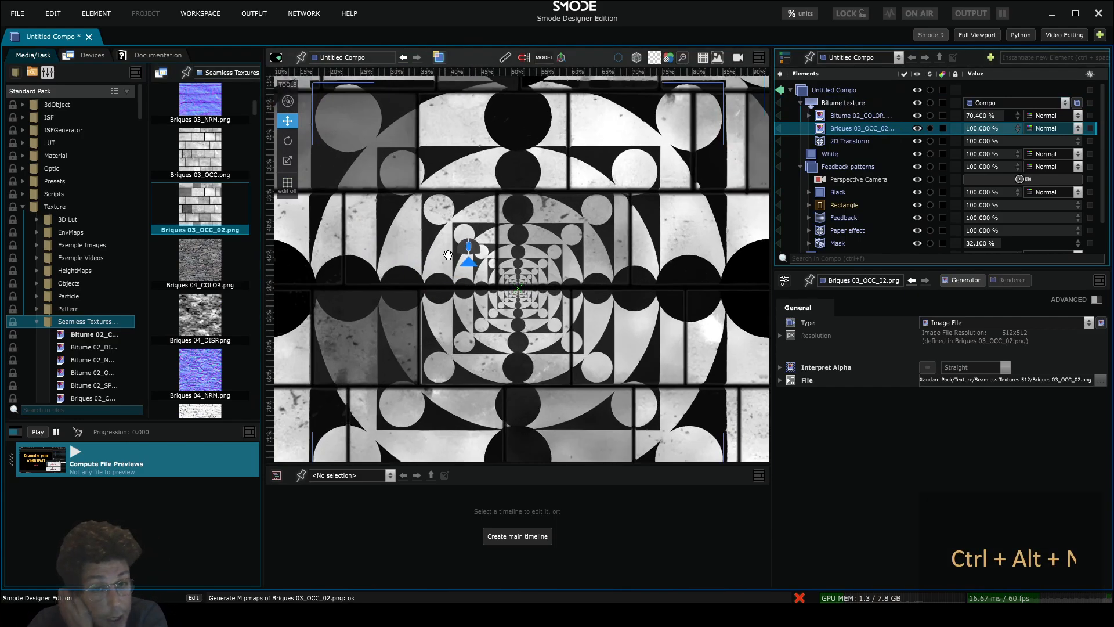
pyautogui.scroll(3, 580, 300)
pyautogui.scroll(5, 454, 187)
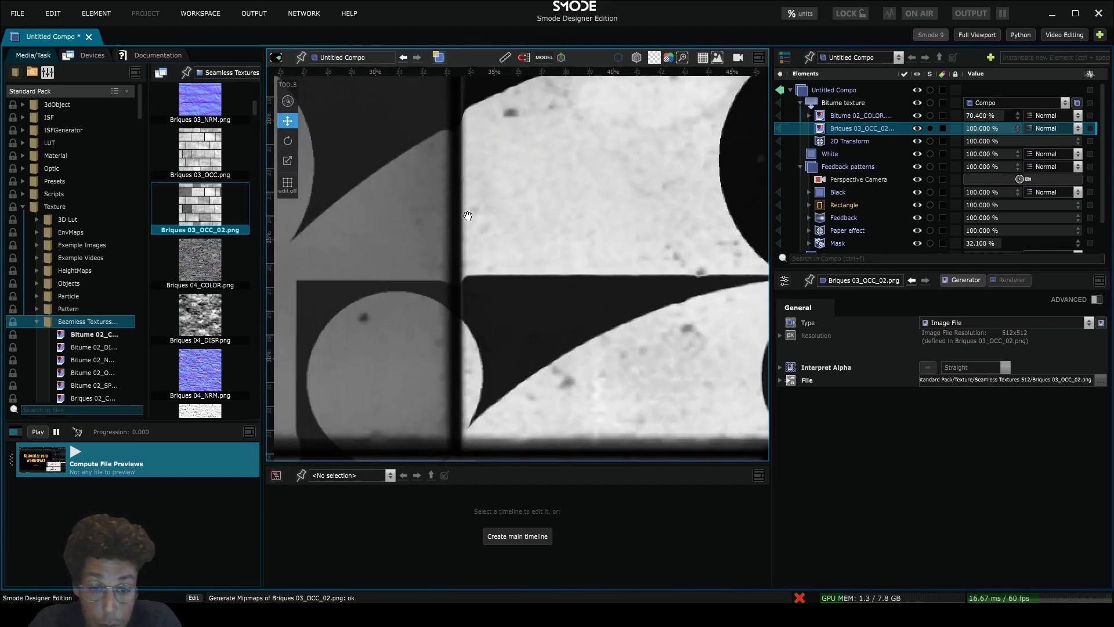
pyautogui.scroll(-3, 449, 169)
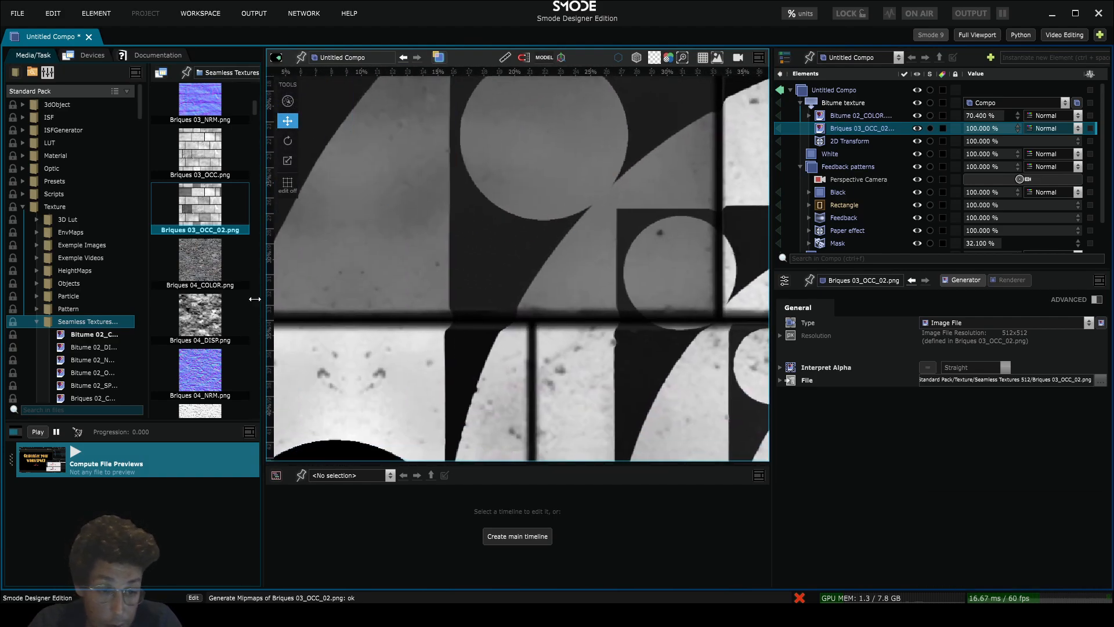
# - Add the seamless texture Briques 12_COLOR.png to the Bitume texture compo and fit it to the full canvas
pyautogui.scroll(-3, 215, 311)
pyautogui.scroll(-6, 215, 311)
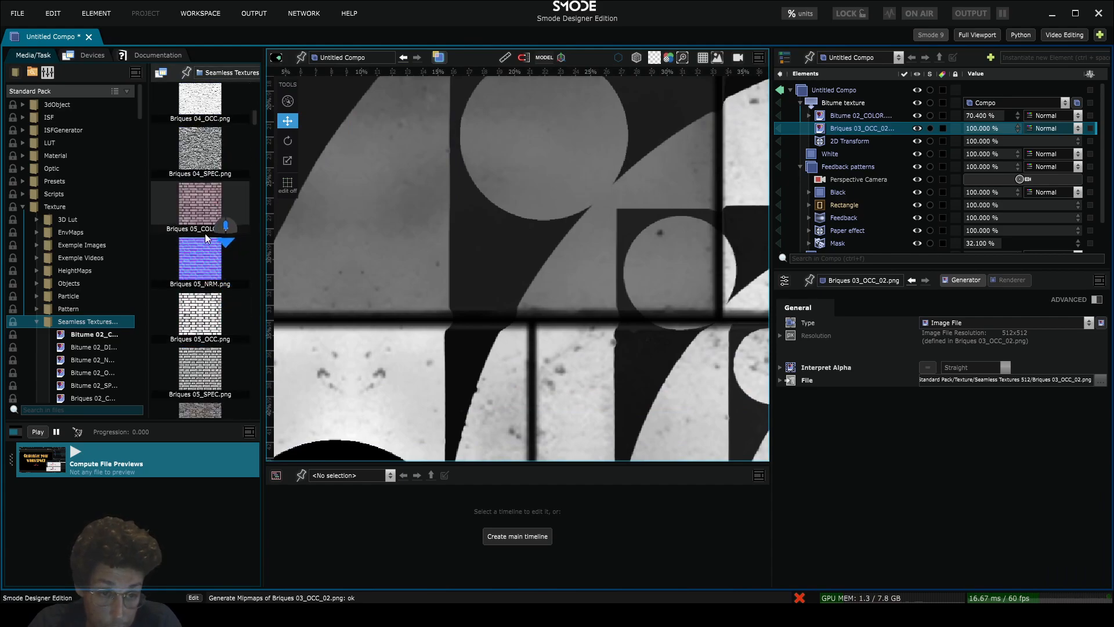
pyautogui.scroll(-5, 204, 303)
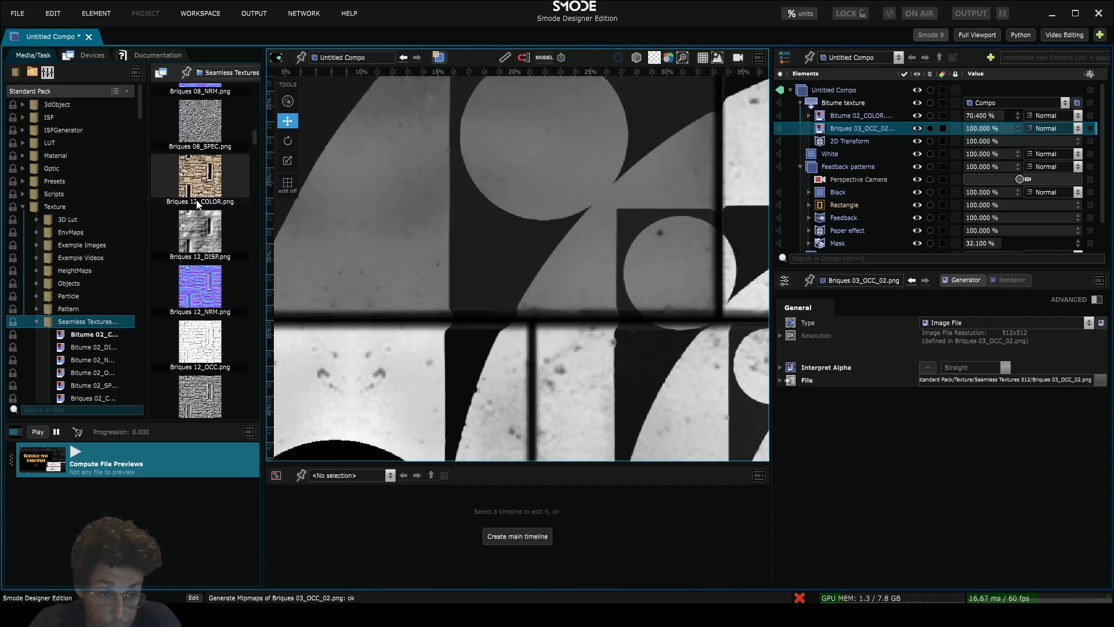
pyautogui.moveTo(195, 193); pyautogui.dragTo(873, 137)
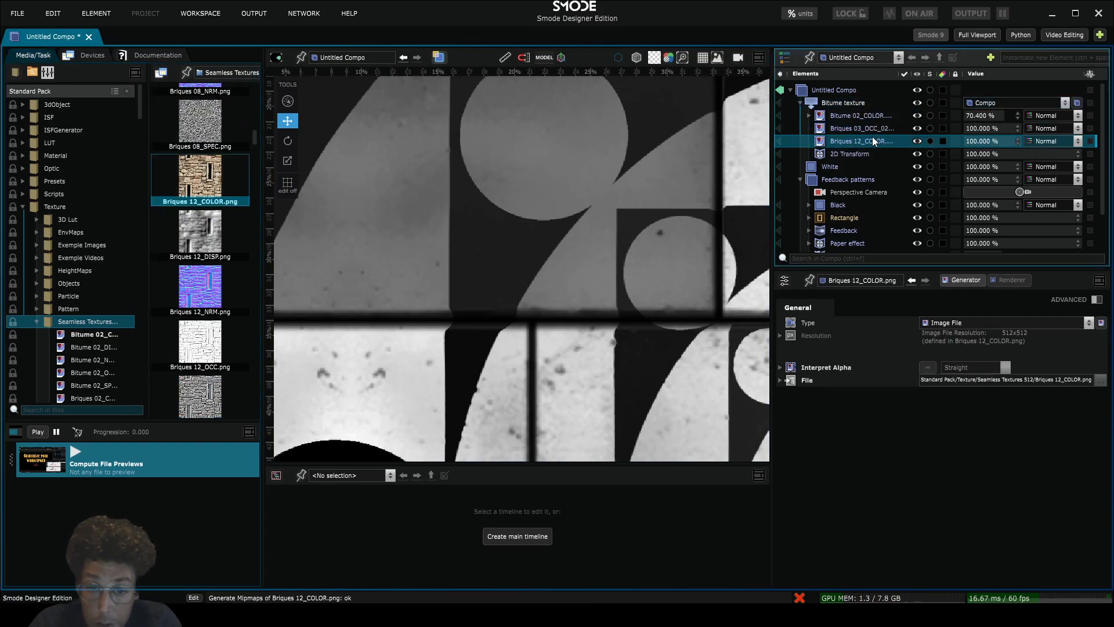
pyautogui.scroll(-3, 659, 218)
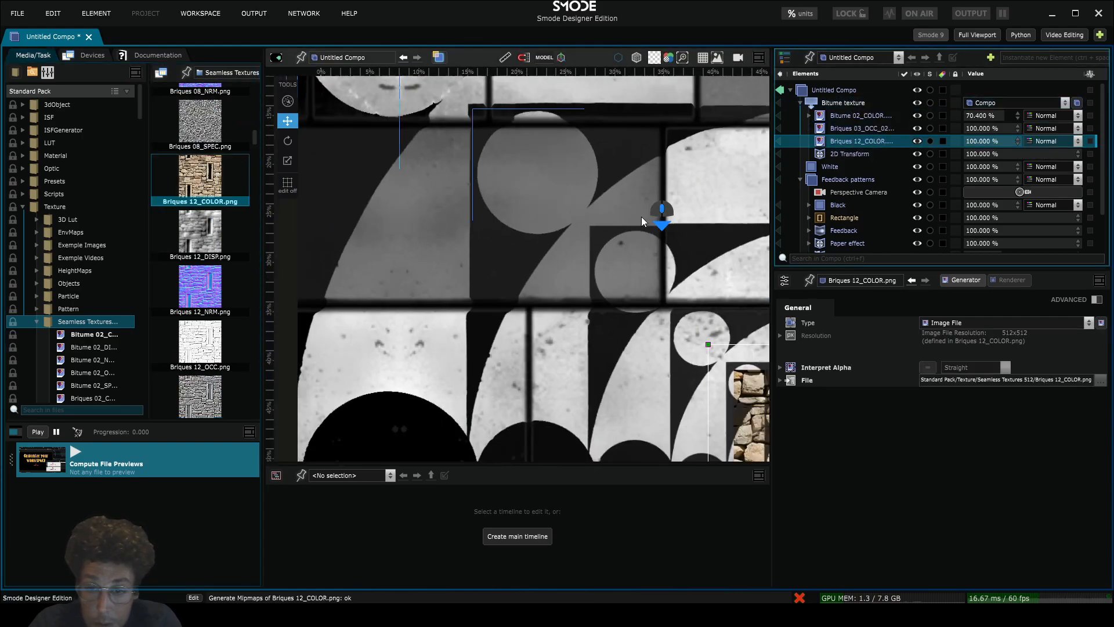
pyautogui.moveTo(683, 237); pyautogui.dragTo(612, 220)
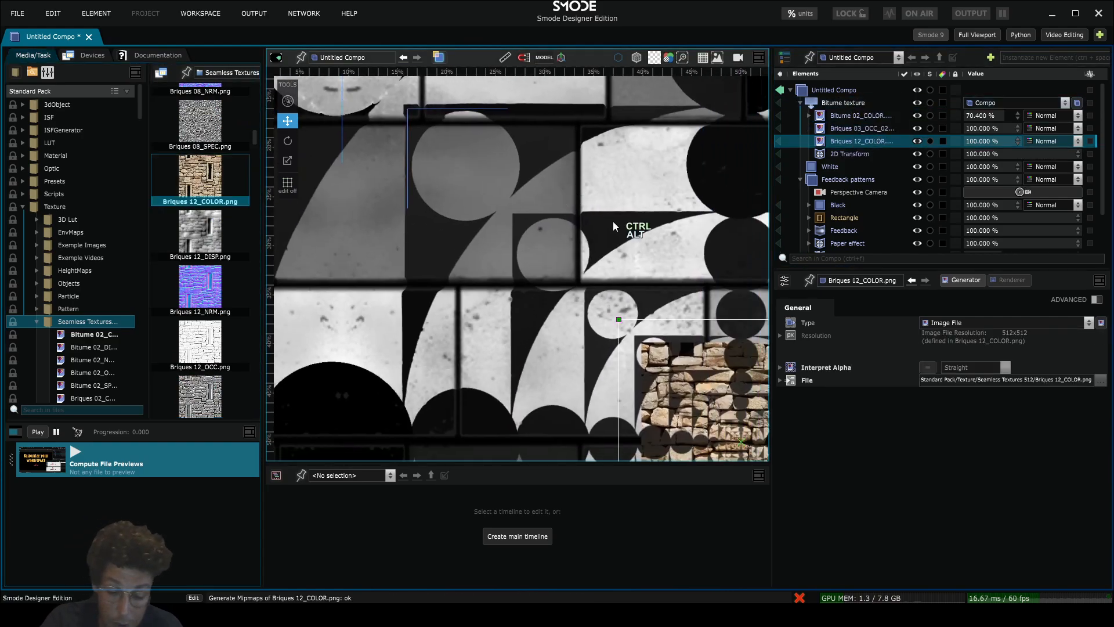
pyautogui.hotkey('ctrl', 'alt', 'n')
pyautogui.scroll(5, 619, 213)
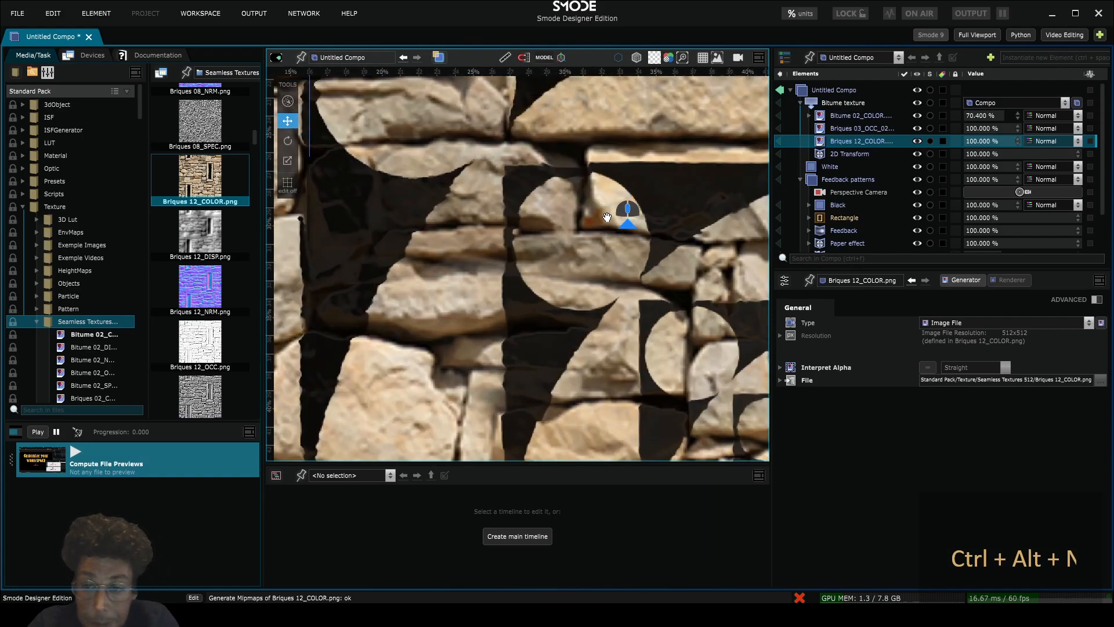
# - Move the Grayscale modifier out of the Bitume 02_COLOR layer to the compo level, between Briques 12_COLOR and the 2D Transform
pyautogui.click(808, 115)
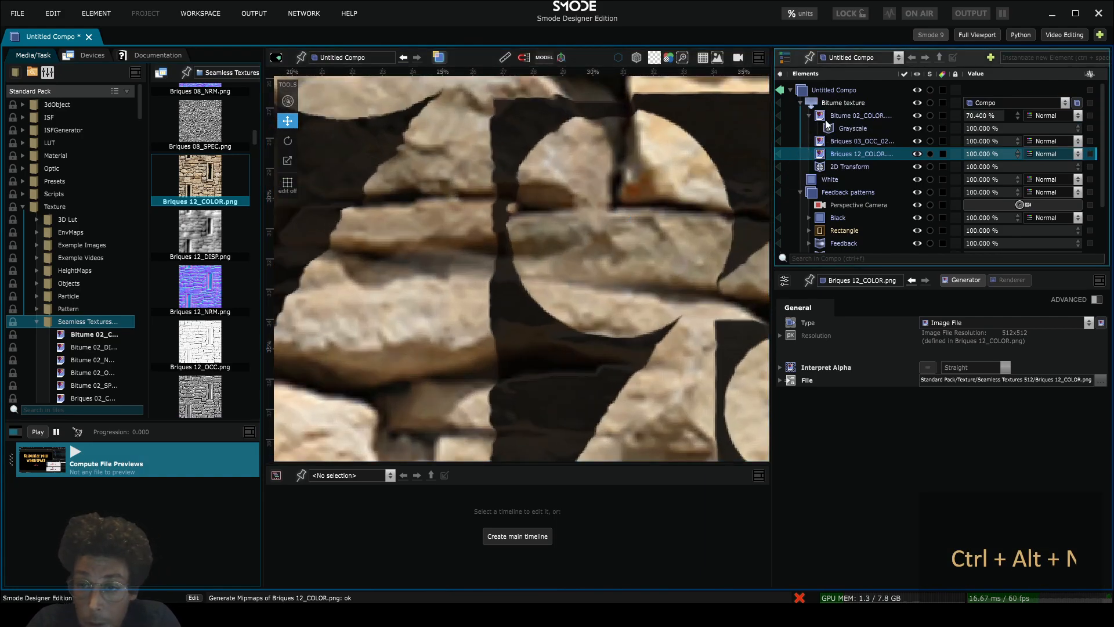
pyautogui.moveTo(832, 128); pyautogui.dragTo(834, 103)
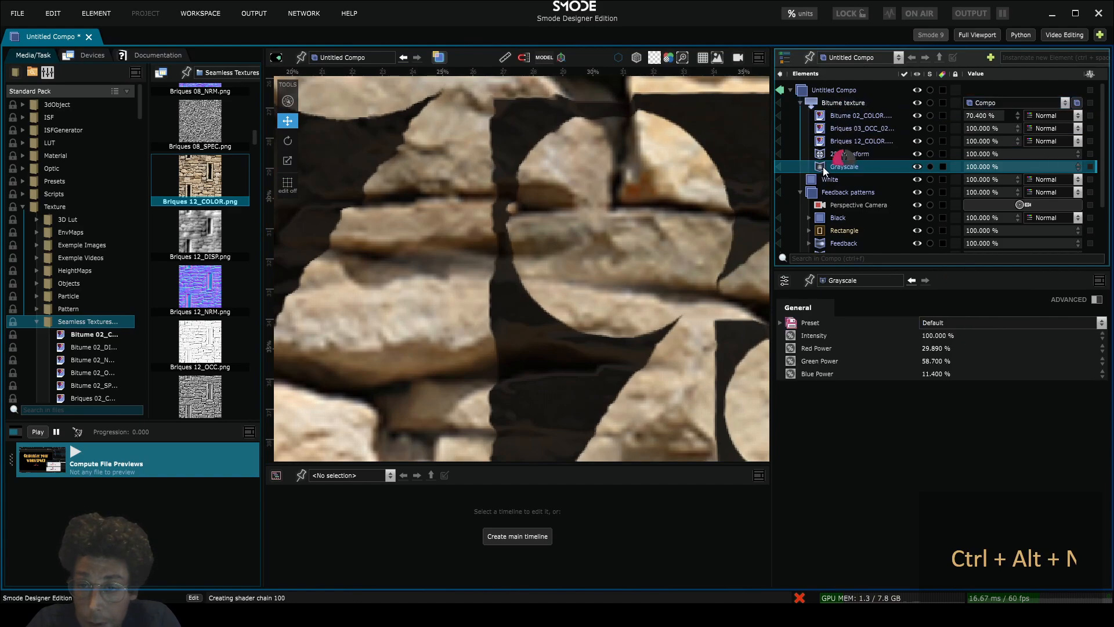
pyautogui.moveTo(823, 166); pyautogui.dragTo(830, 149)
pyautogui.scroll(-8, 597, 235)
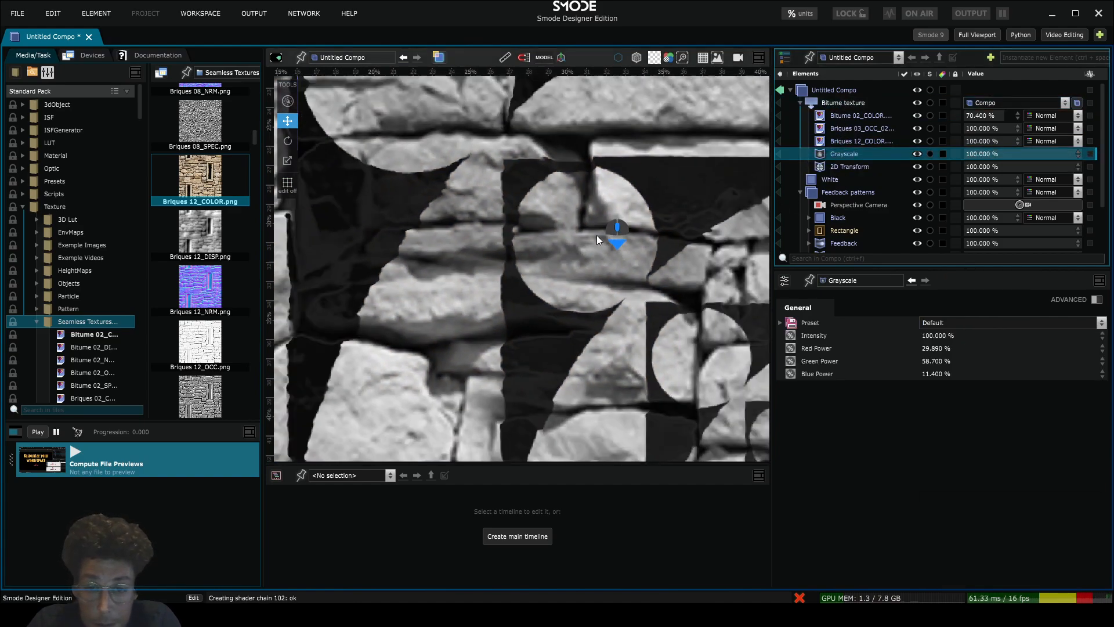
# - Disable the Briques 12_COLOR and Briques 03_OCC_02 layers in the Bitume texture compo and save the composition
pyautogui.moveTo(562, 223); pyautogui.dragTo(534, 193)
pyautogui.click(876, 141)
pyautogui.press('space')
pyautogui.click(872, 128)
pyautogui.press('space')
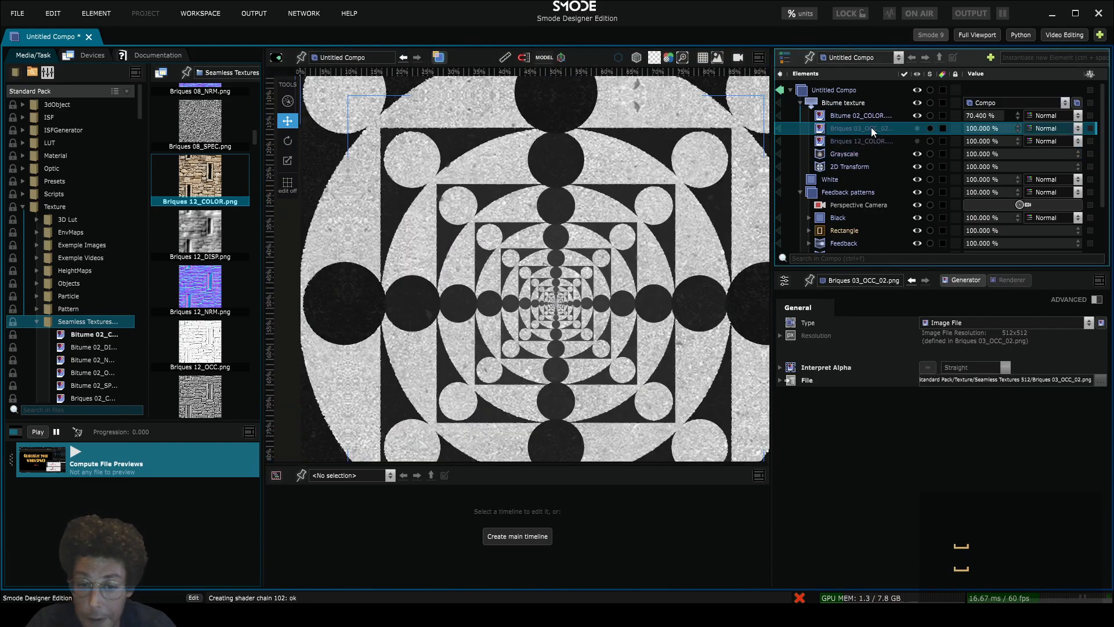
pyautogui.scroll(-6, 650, 202)
pyautogui.scroll(-2, 656, 191)
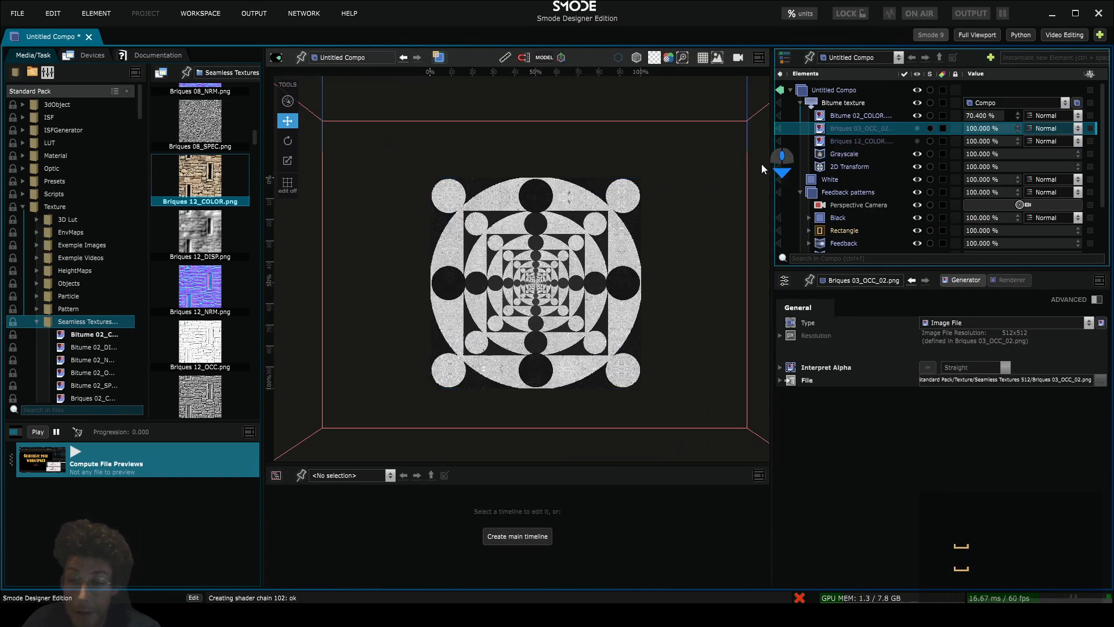
pyautogui.click(801, 103)
pyautogui.hotkey('ctrl', 's')
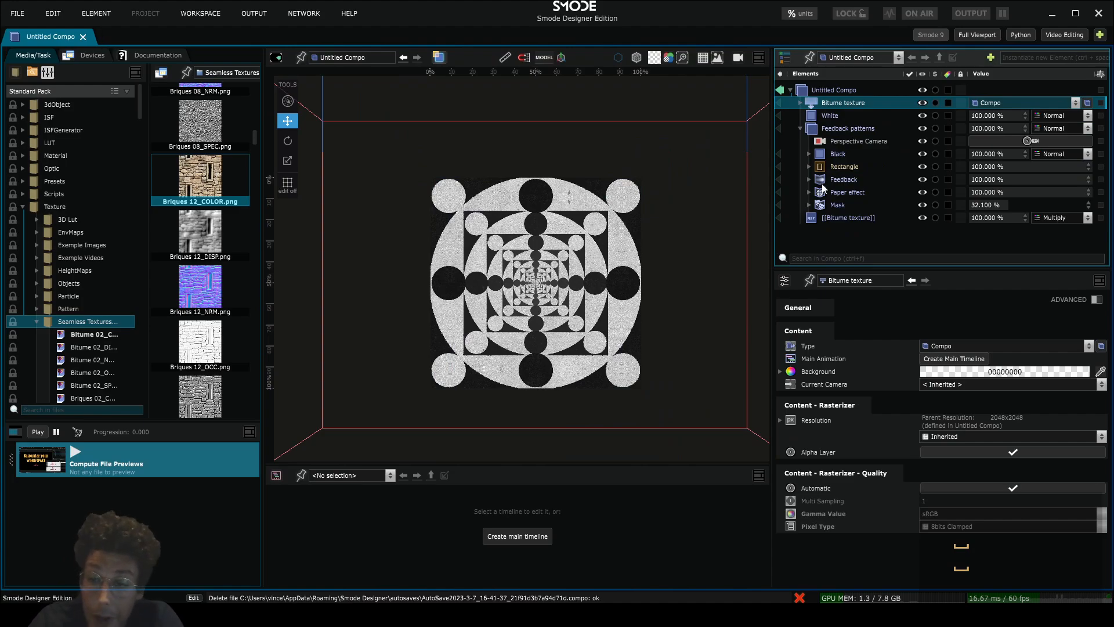
# - Expose the Feedback 2D Transform's rotation as an angle and its scale factor as an unbounded percentage
pyautogui.click(810, 180)
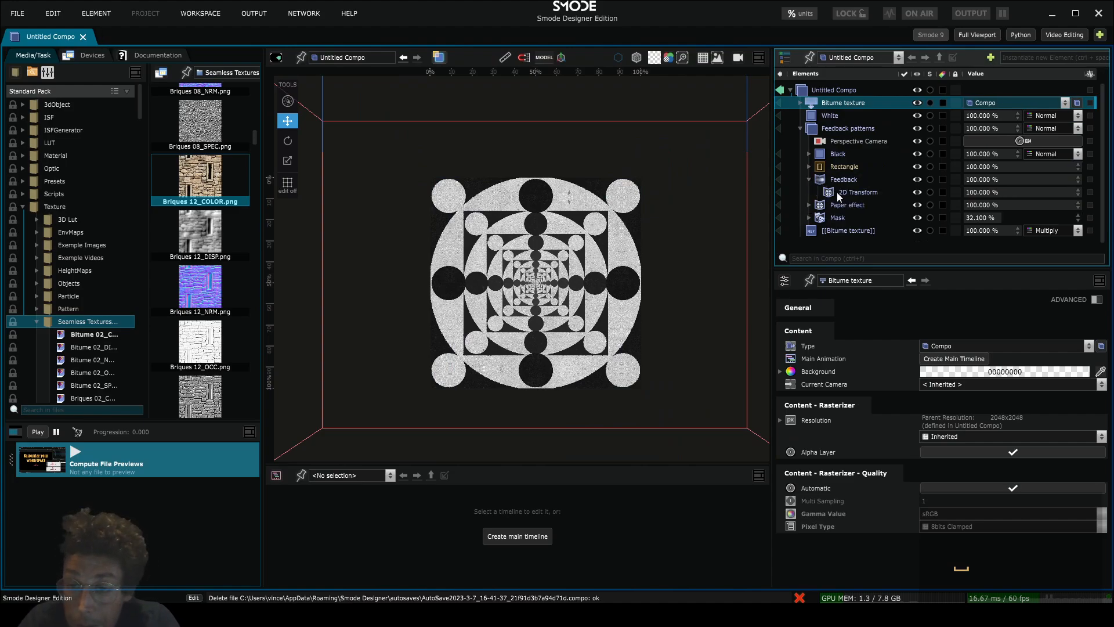
pyautogui.click(838, 193)
pyautogui.rightClick(939, 420)
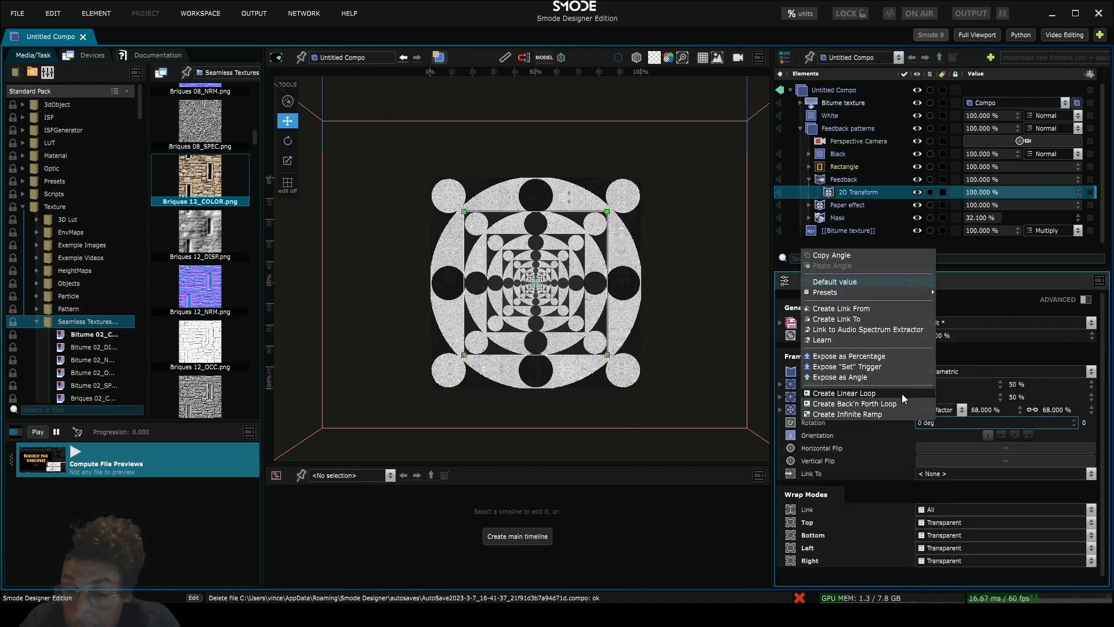
pyautogui.click(840, 378)
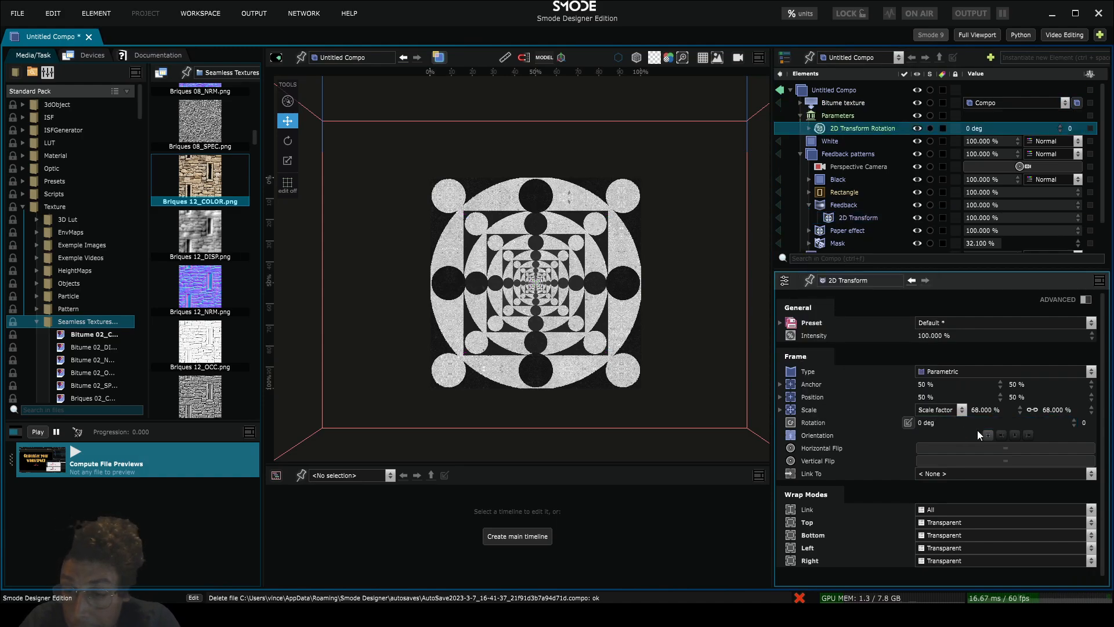
pyautogui.rightClick(990, 408)
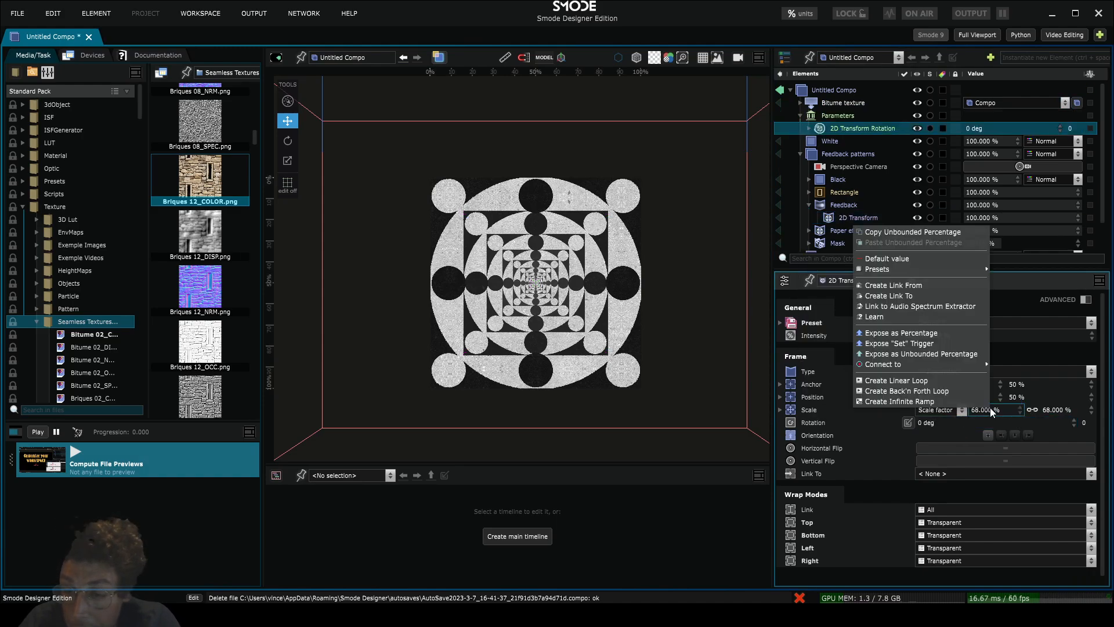
pyautogui.click(945, 357)
# - Set the exposed 2D Transform rotation to 10.4 deg and the exposed scale to 85 %
pyautogui.moveTo(987, 128); pyautogui.dragTo(970, 58)
pyautogui.moveTo(975, 141); pyautogui.dragTo(996, 122)
pyautogui.scroll(2, 525, 271)
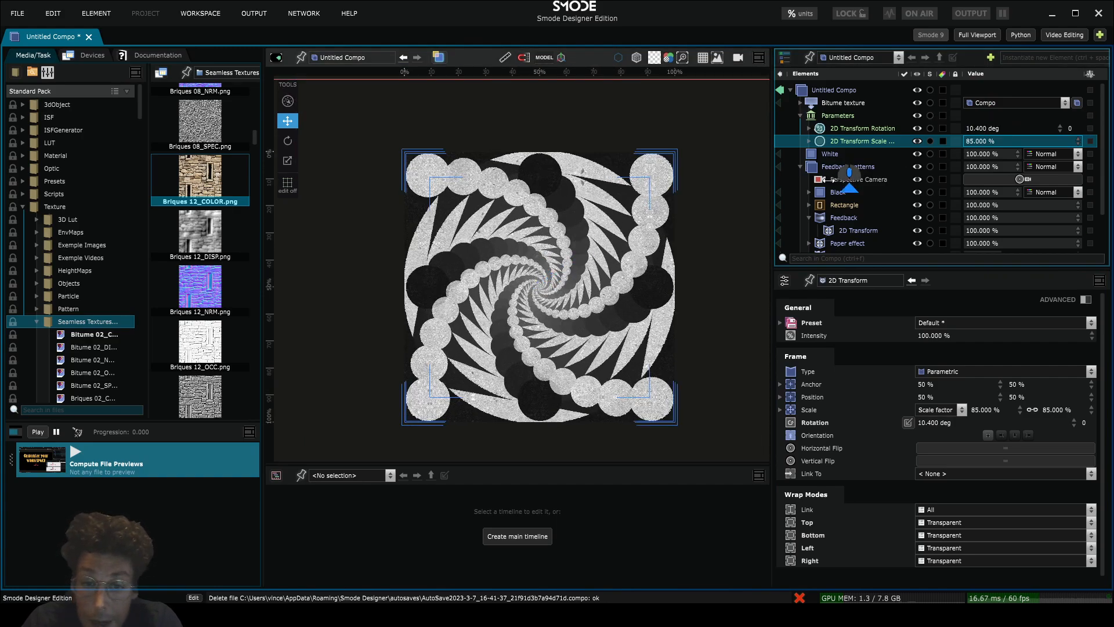
# - Set the Rectangle's precision to 5 and change its Colorize Function's mask function shape to Sinus
pyautogui.click(847, 206)
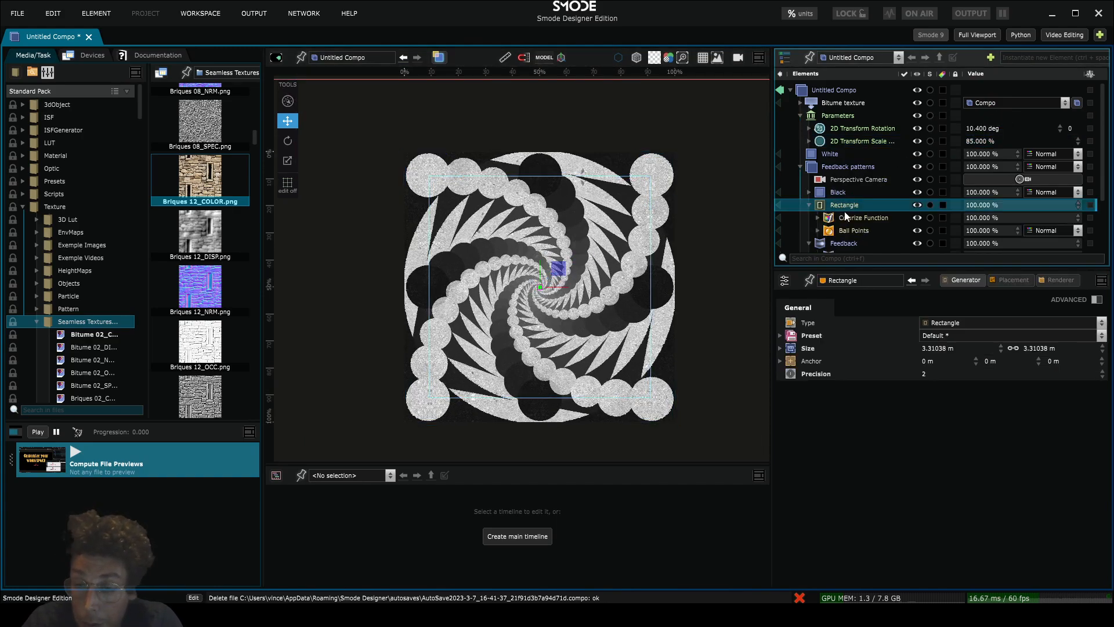
pyautogui.moveTo(935, 376); pyautogui.dragTo(935, 362)
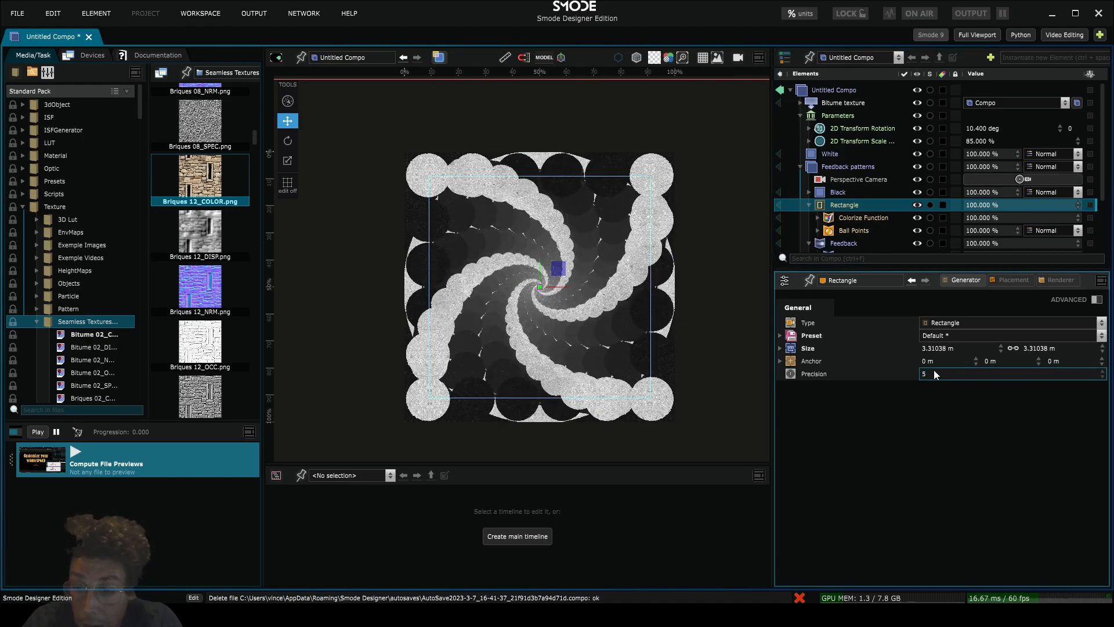
pyautogui.click(833, 218)
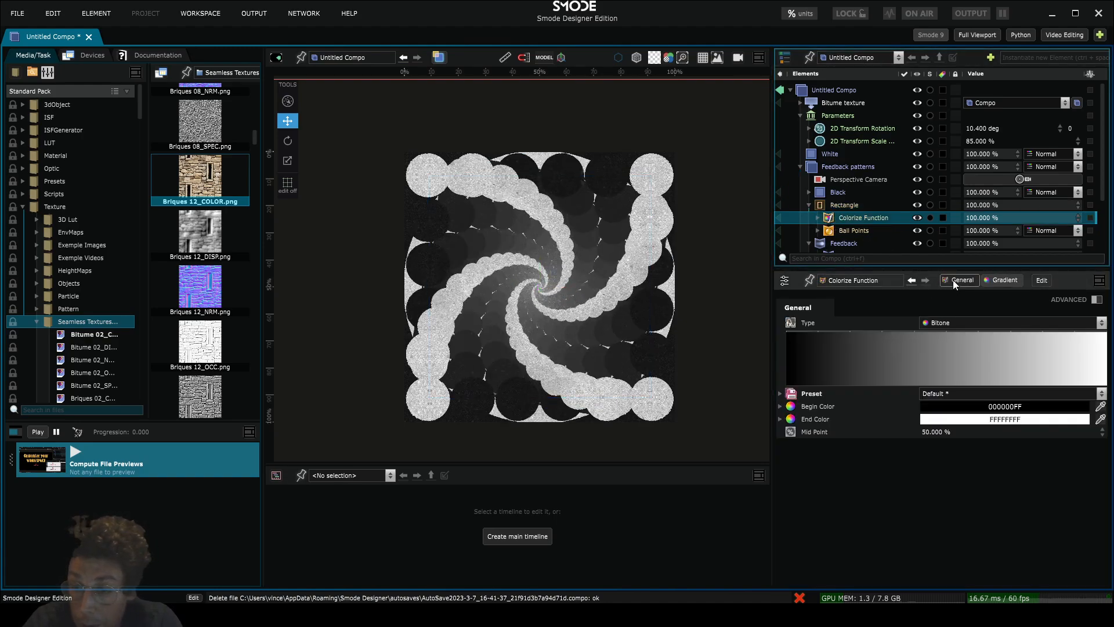
pyautogui.click(819, 217)
pyautogui.click(870, 231)
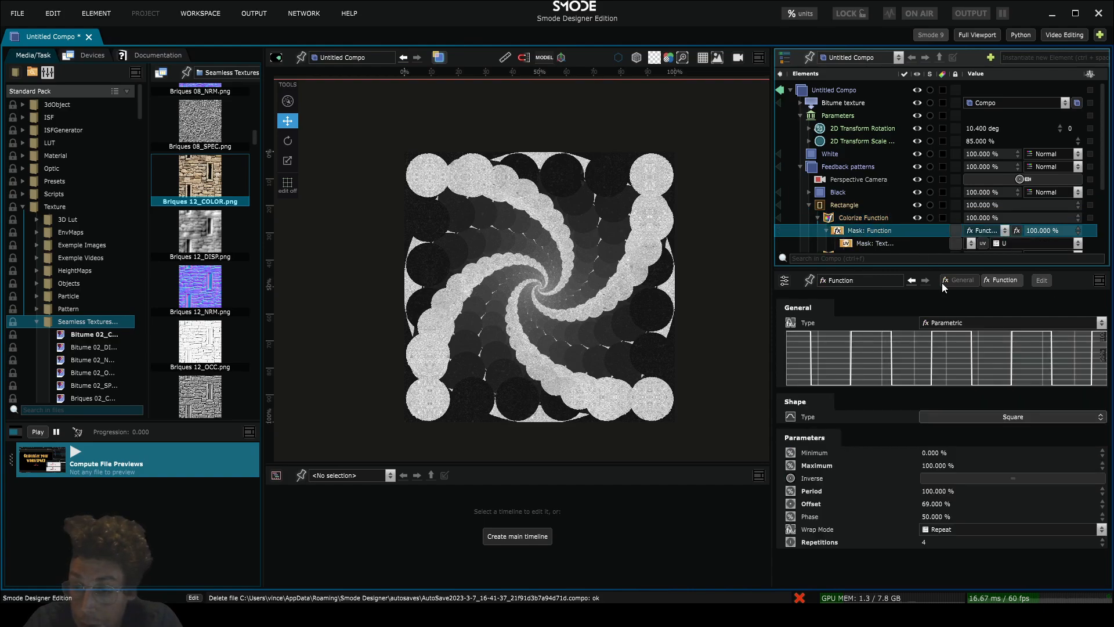
pyautogui.click(976, 416)
pyautogui.click(977, 416)
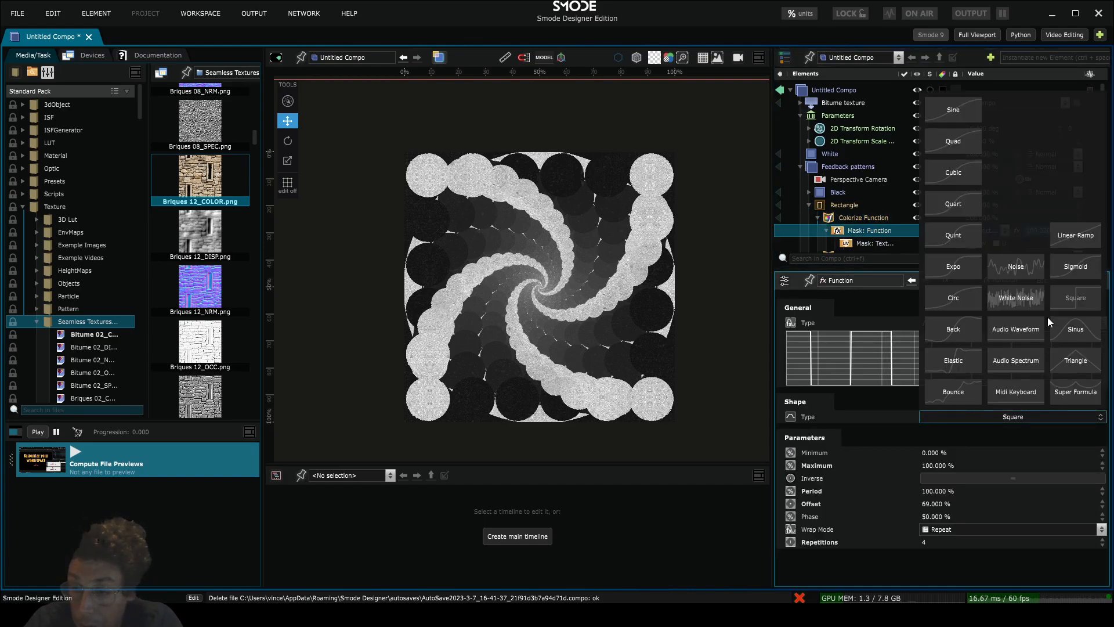
pyautogui.click(1076, 331)
# - Create a linear loop animation on the mask function's Offset and expand the loop in the element tree
pyautogui.rightClick(936, 505)
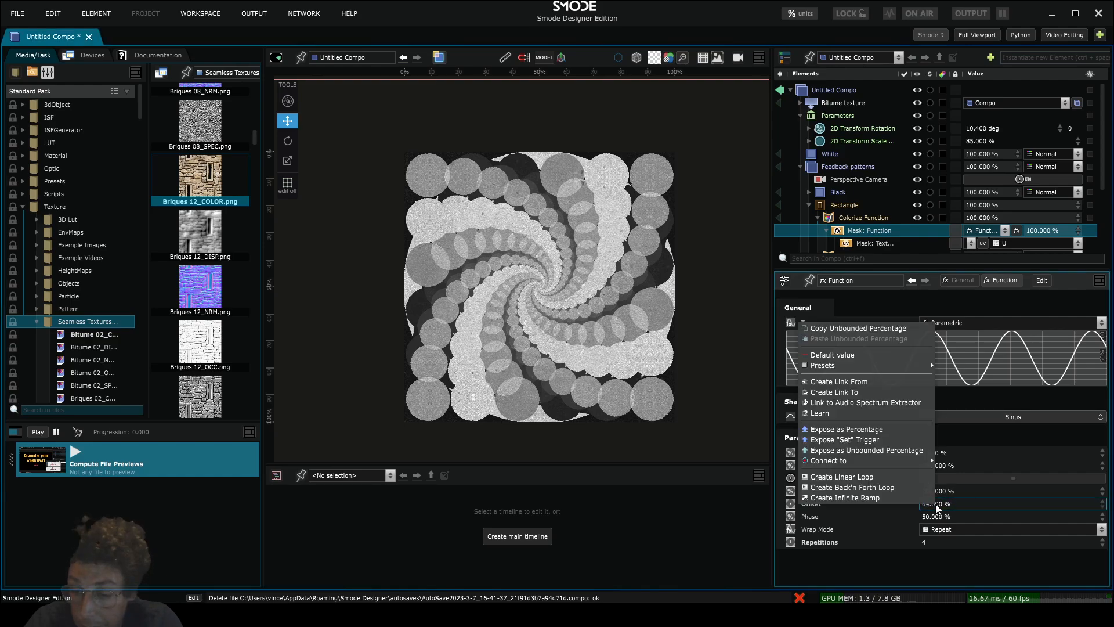
pyautogui.click(907, 475)
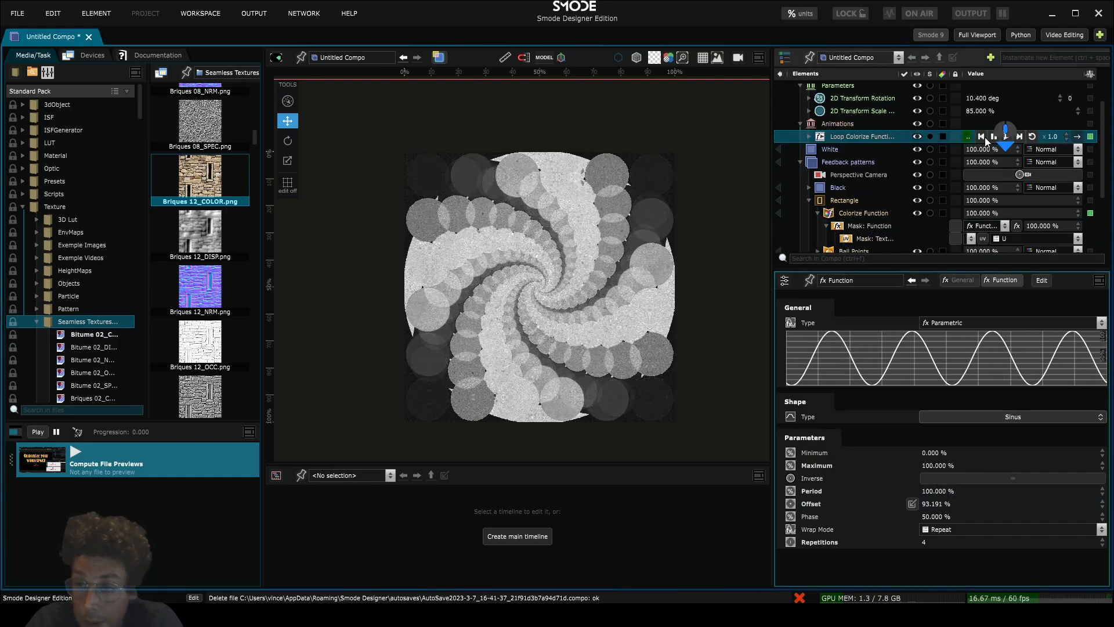
pyautogui.click(809, 167)
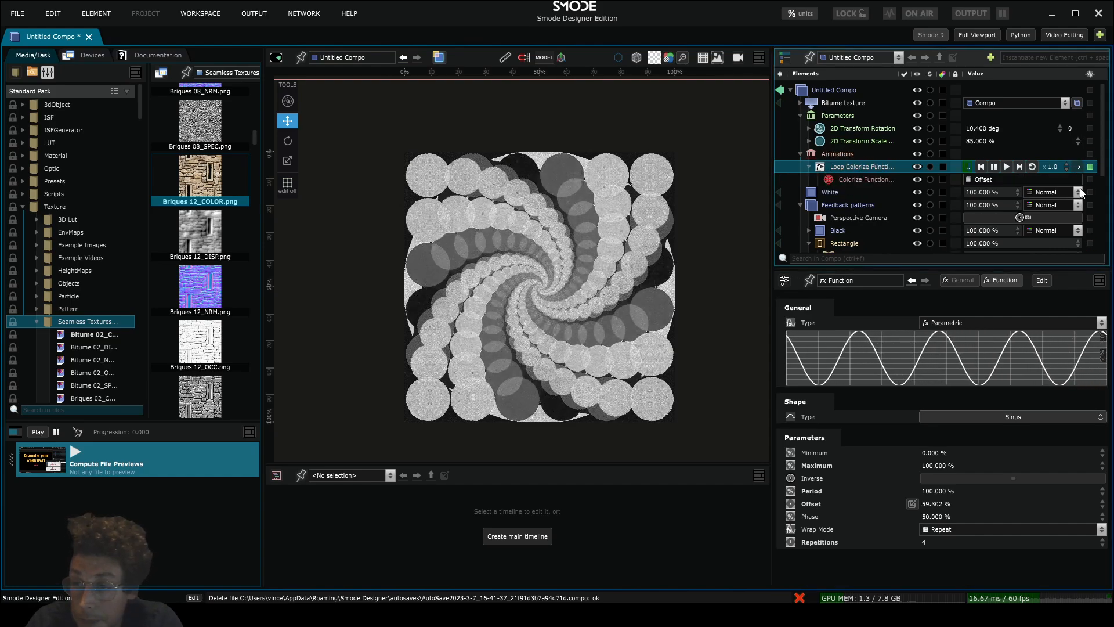
# - Slow the colorize loop to a speed of 0.59 and set the exposed 2D Transform to 35.4 deg rotation and 92 % scale
pyautogui.moveTo(1066, 167)
pyautogui.mouseDown()
pyautogui.moveTo(1075, 206)
pyautogui.moveTo(1072, 180)
pyautogui.mouseUp()
pyautogui.scroll(-4, 905, 221)
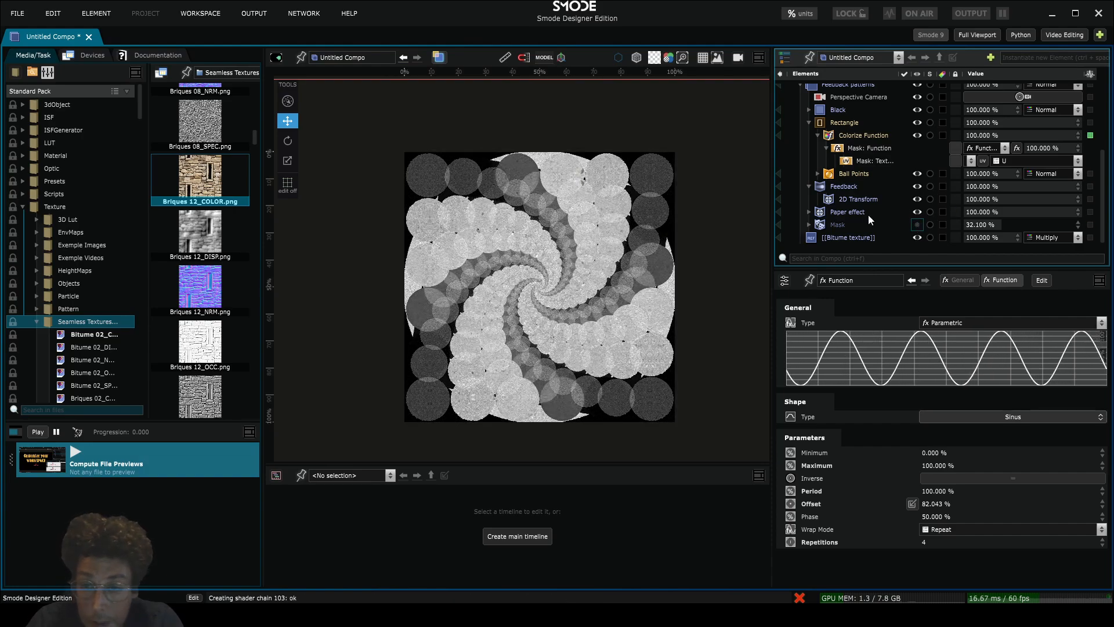
pyautogui.scroll(1, 868, 214)
pyautogui.click(845, 228)
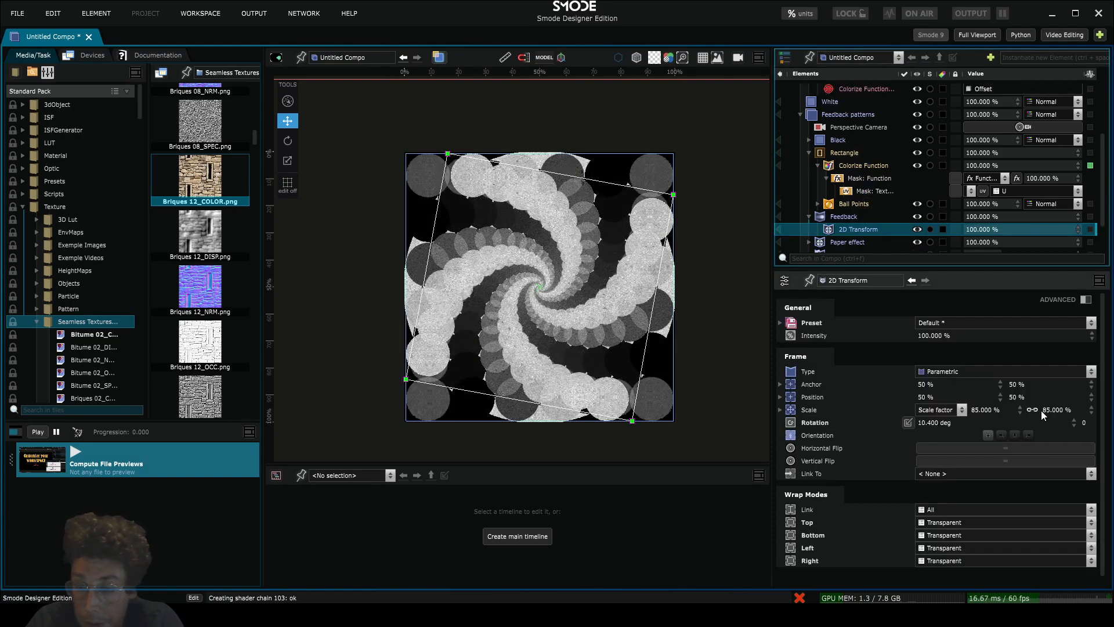
pyautogui.scroll(3, 987, 240)
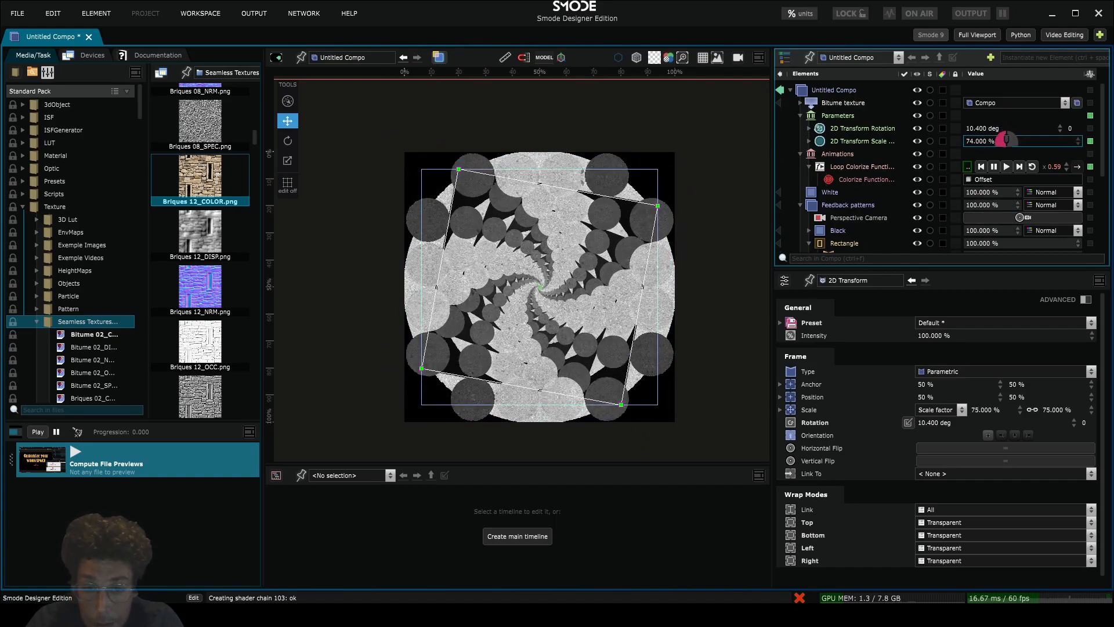
pyautogui.moveTo(988, 129); pyautogui.dragTo(1002, 91)
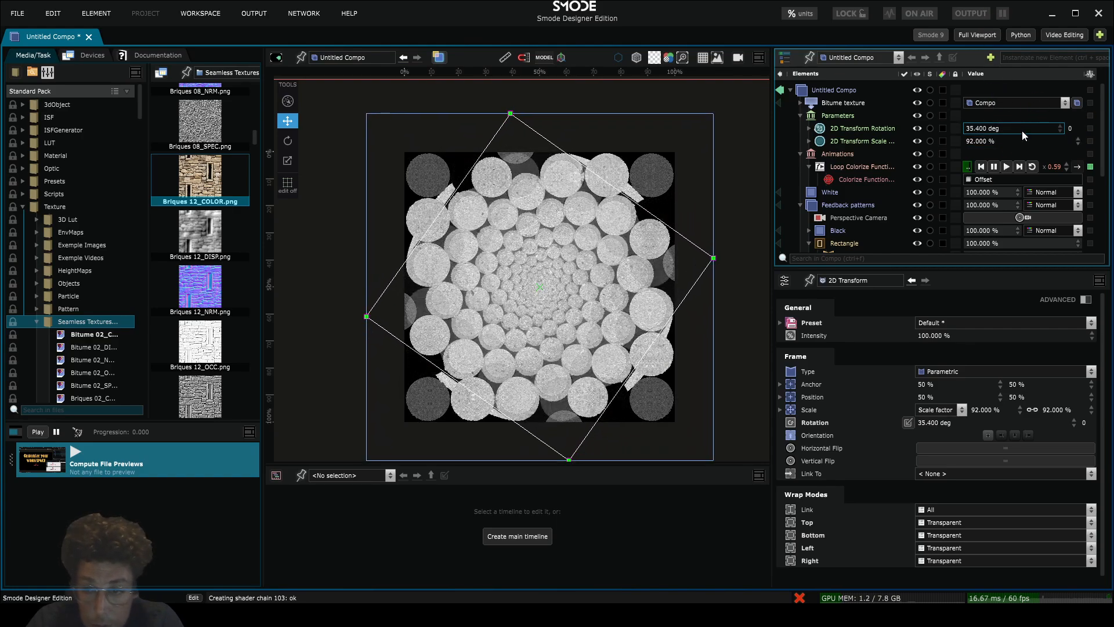
# - Set the phase of the Colorize Function's mask function to 38 %
pyautogui.scroll(-3, 869, 175)
pyautogui.click(856, 168)
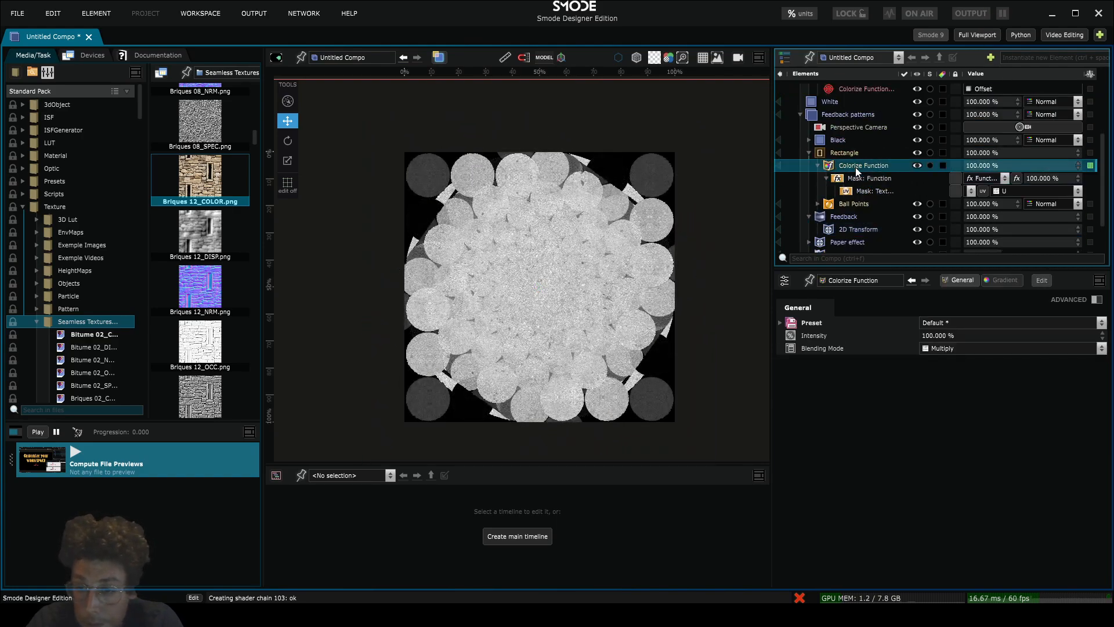
pyautogui.click(1003, 280)
pyautogui.click(965, 280)
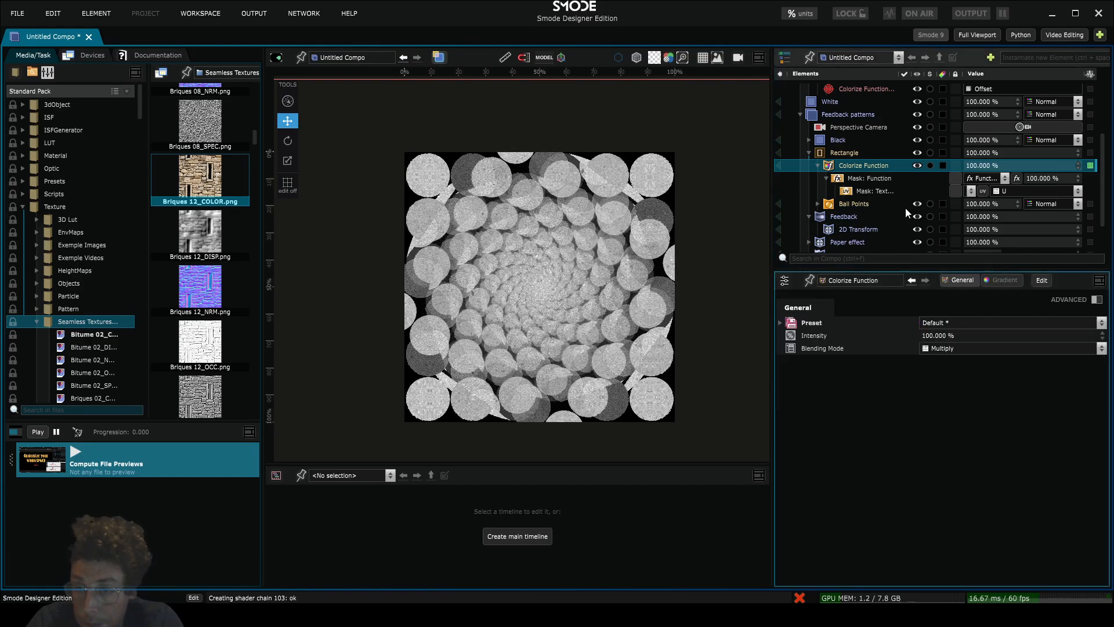
pyautogui.click(879, 180)
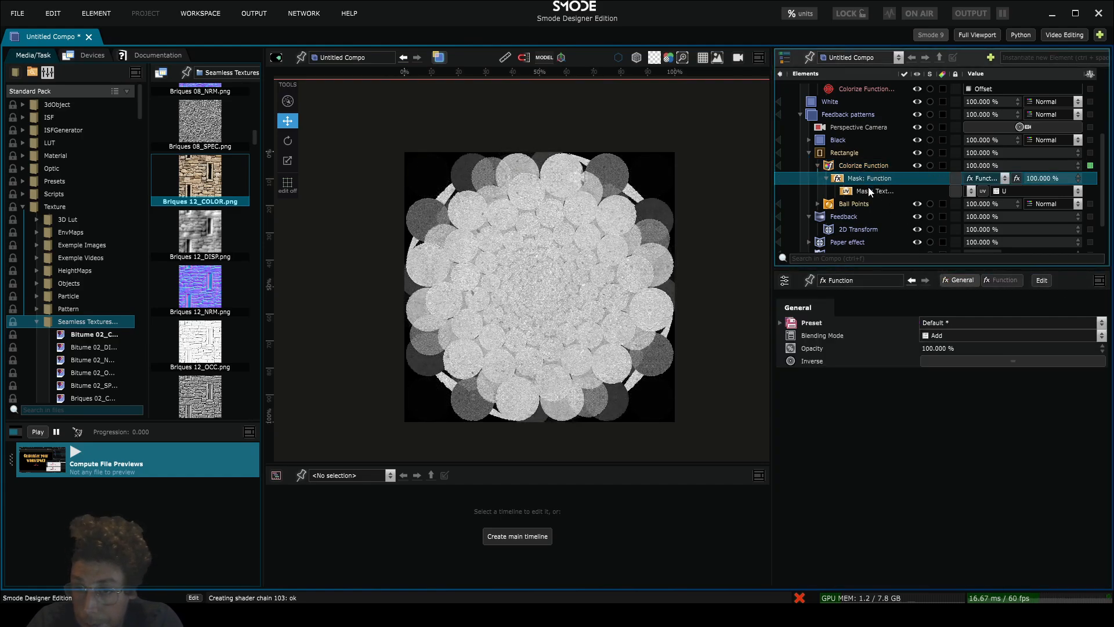
pyautogui.click(1001, 281)
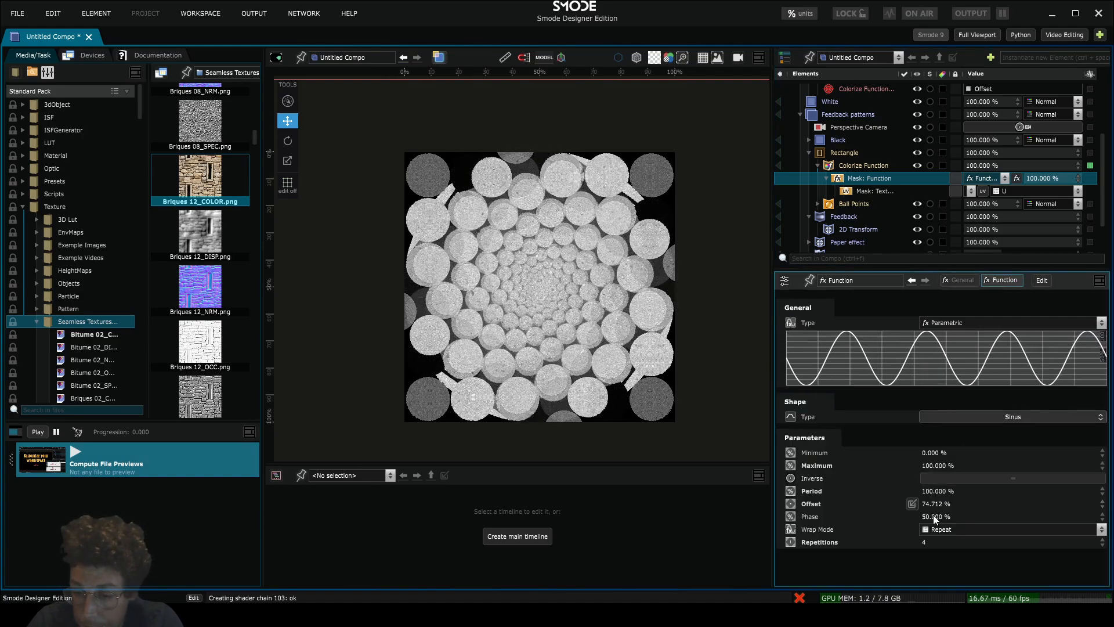
pyautogui.moveTo(934, 517); pyautogui.dragTo(981, 576)
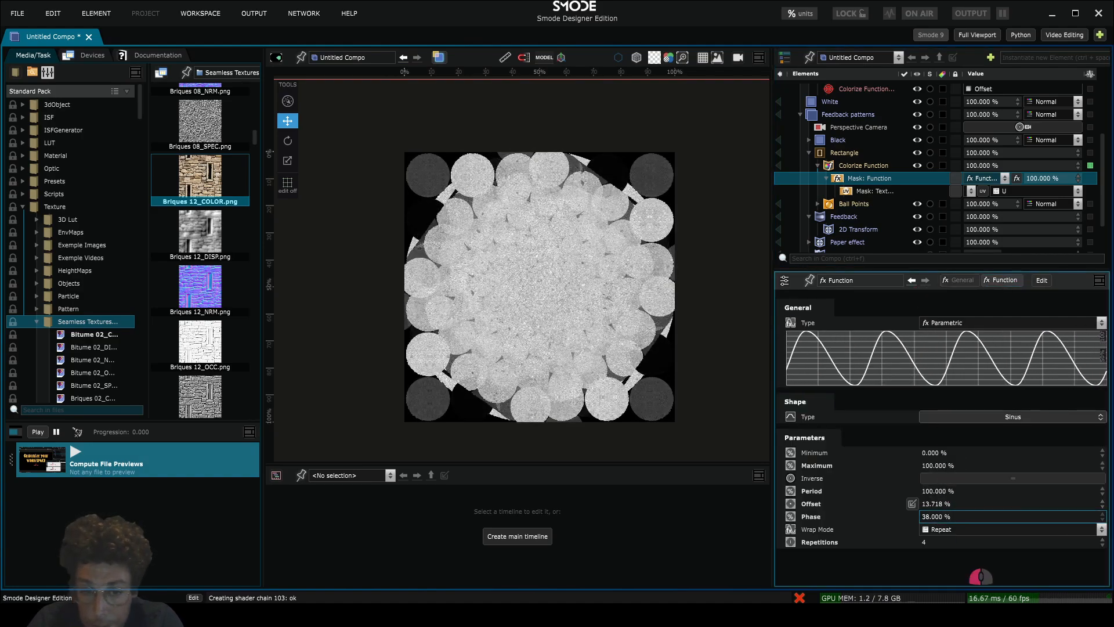
# - Set the Rectangle's precision to 12 and toggle the Paper effect and the Bitume texture layer off and on to compare
pyautogui.click(830, 154)
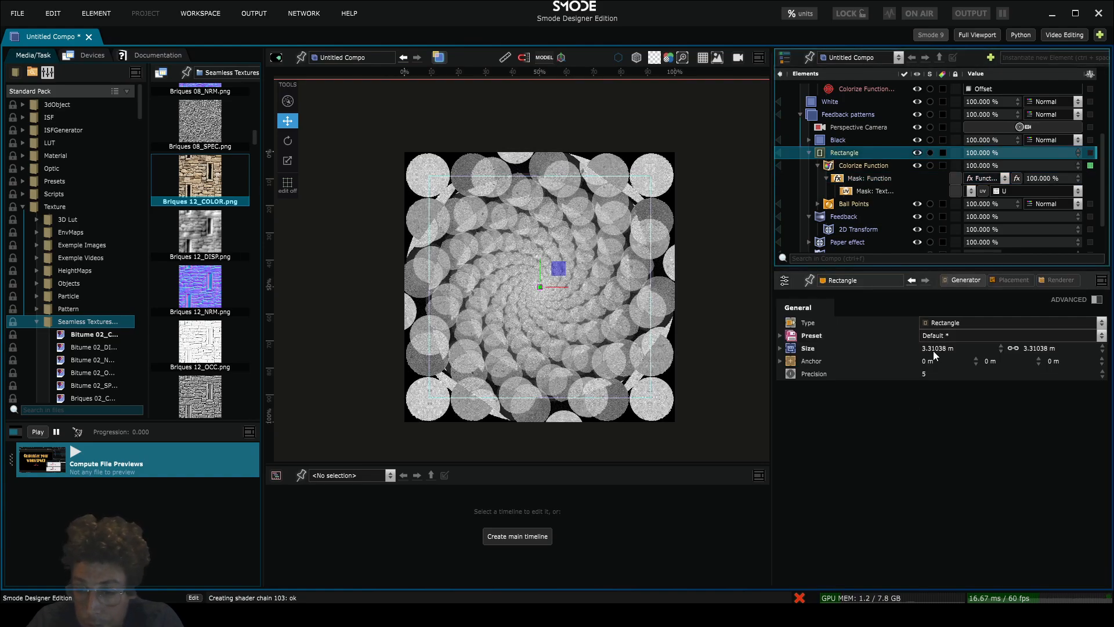
pyautogui.moveTo(947, 371); pyautogui.dragTo(948, 373)
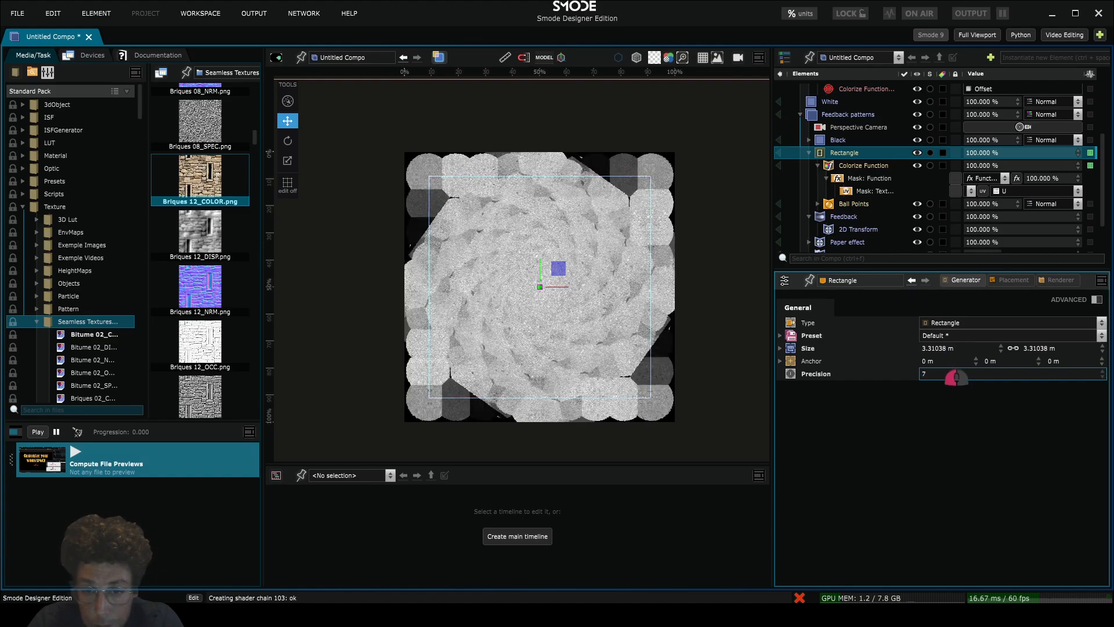
pyautogui.scroll(-2, 846, 203)
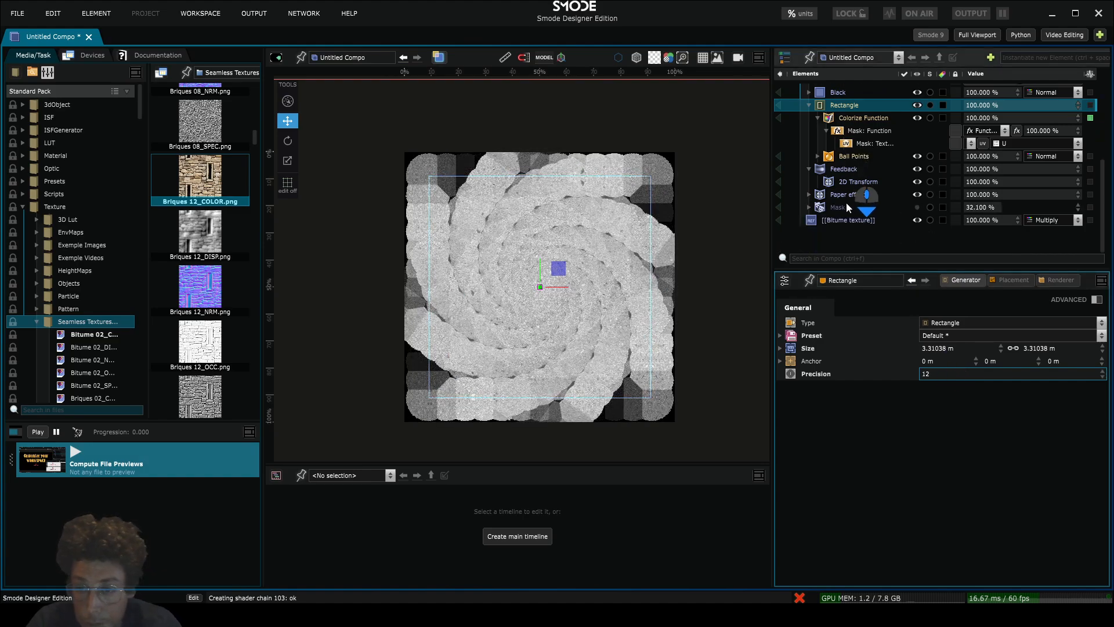
pyautogui.click(847, 197)
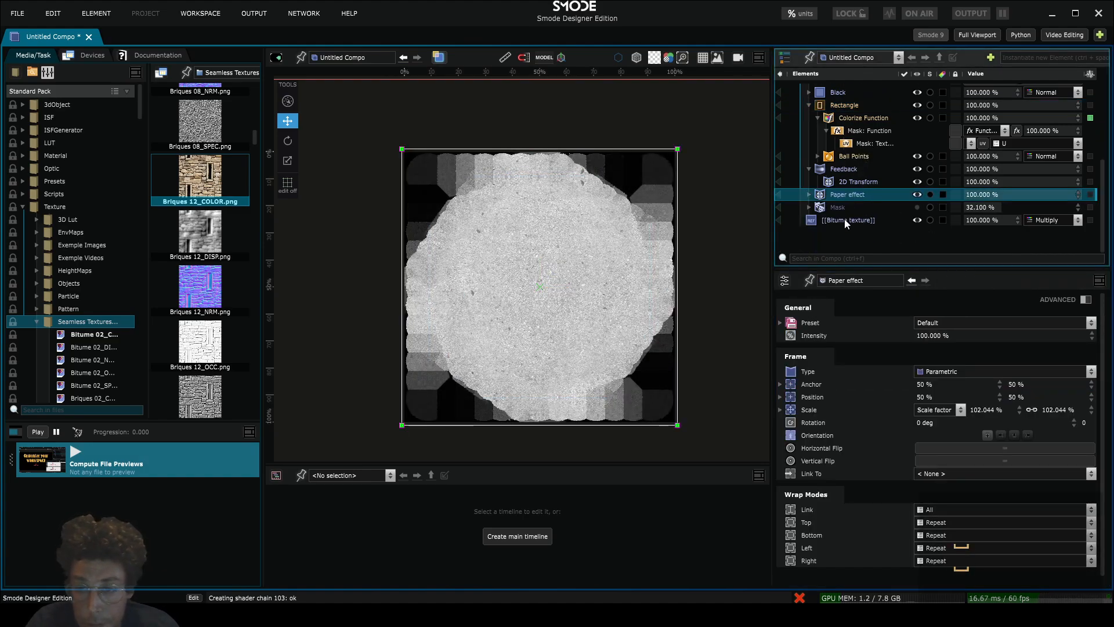
pyautogui.click(845, 220)
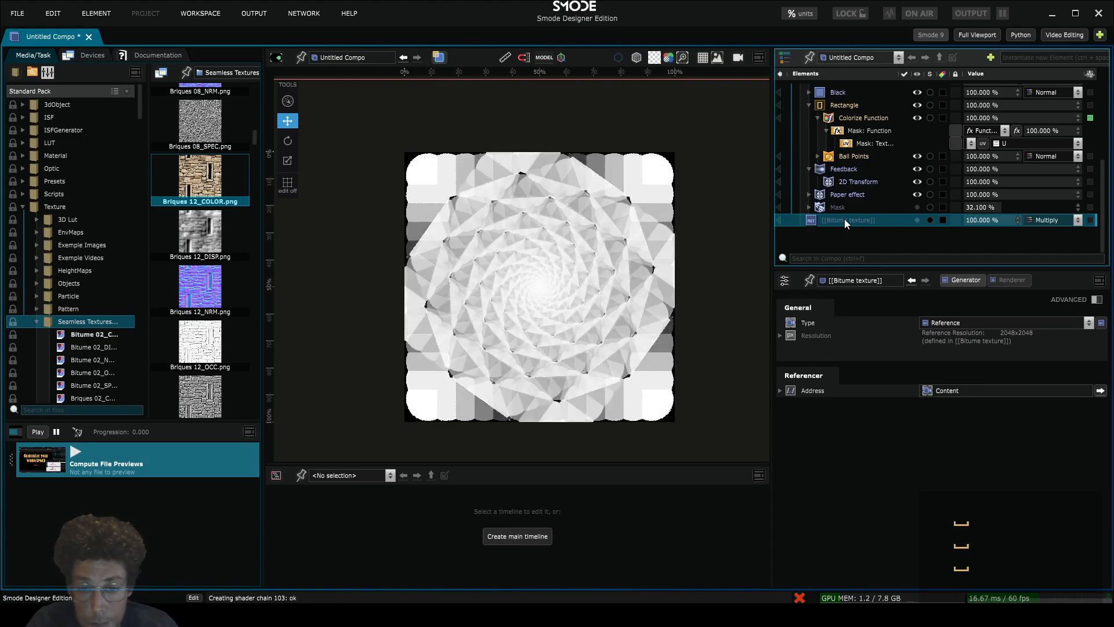
pyautogui.press('space')
# - Set the Rectangle's precision to 2
pyautogui.scroll(2, 886, 142)
pyautogui.click(870, 136)
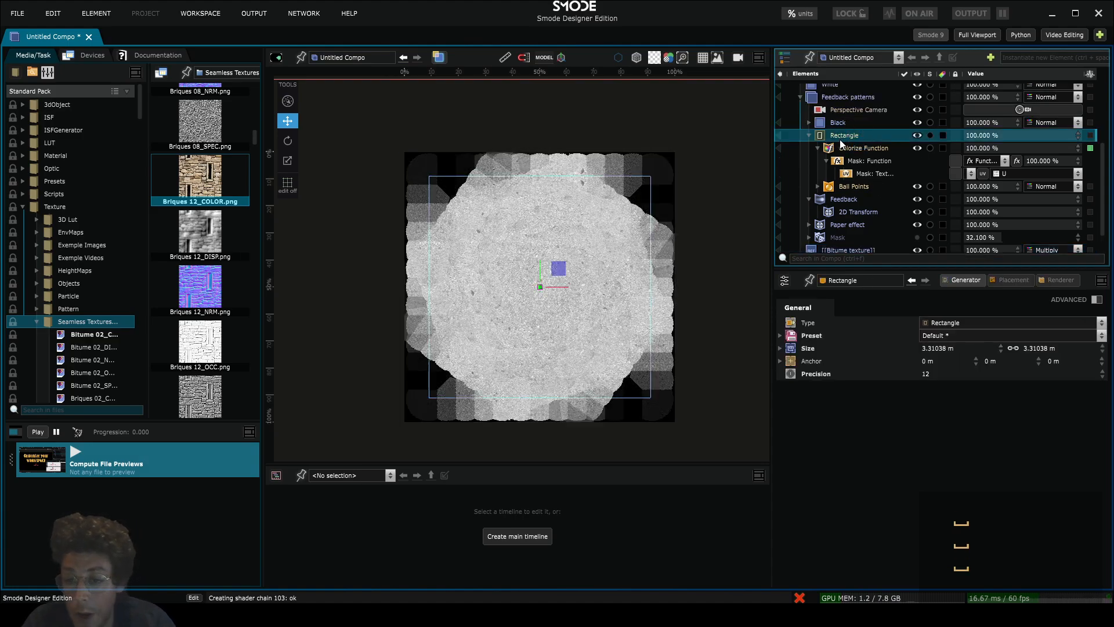
pyautogui.click(935, 374)
pyautogui.write('2')
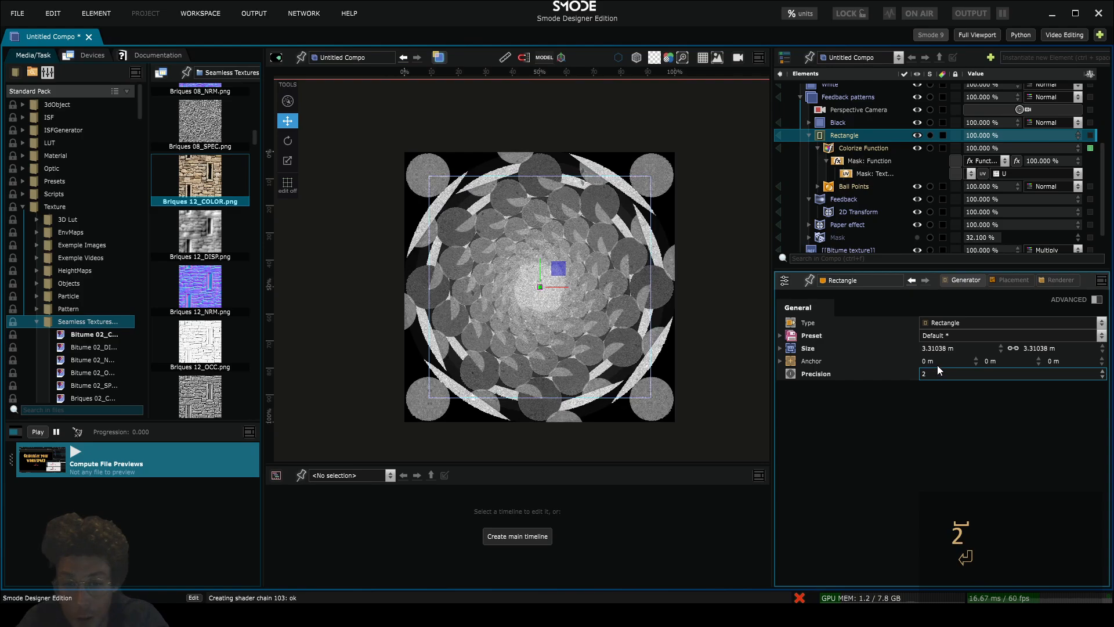
pyautogui.press('Return')
# - Set the exposed 2D Transform rotation to 48.6 deg and the exposed scale to 79 %
pyautogui.scroll(3, 986, 139)
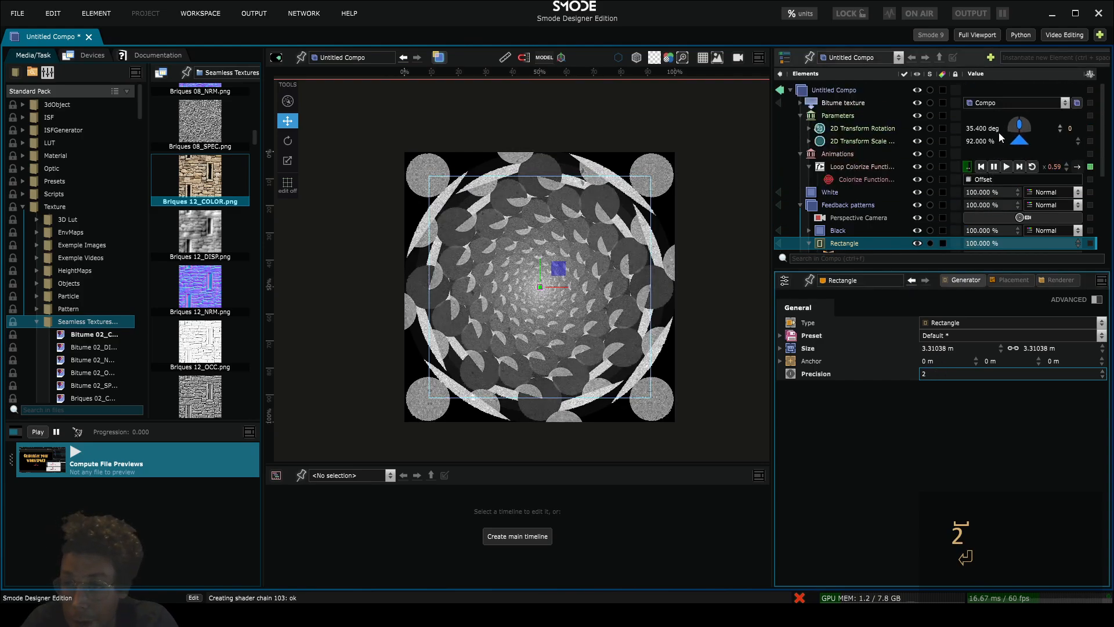
pyautogui.moveTo(1005, 141); pyautogui.dragTo(996, 46)
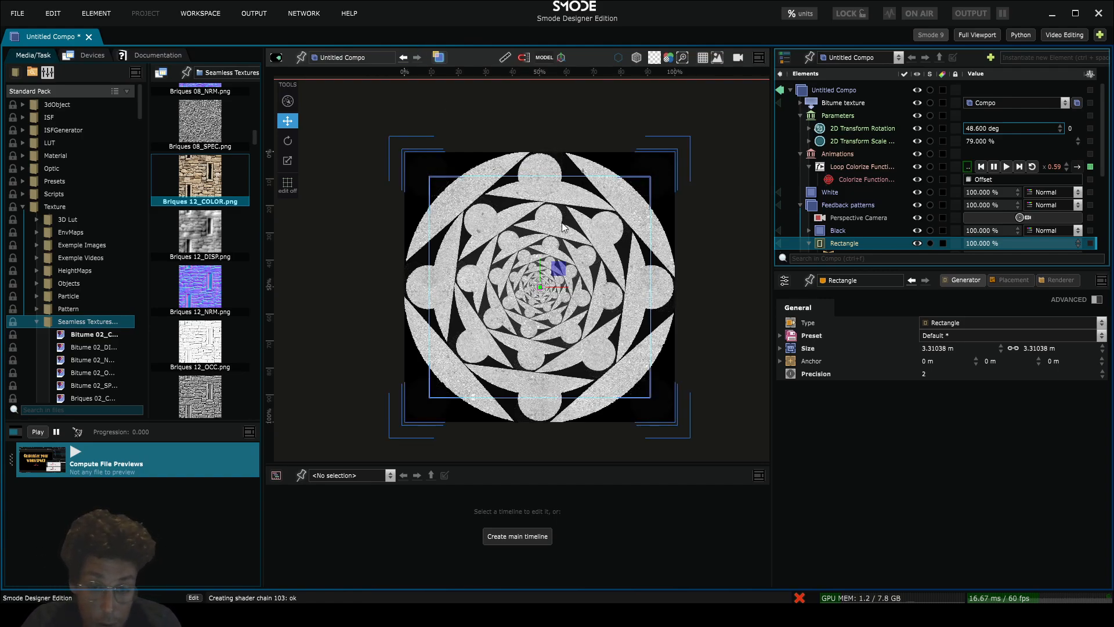
# - Reset the exposed 2D Transform scale and rotation, and raise the scale until the circles repeat straight along the diagonals
pyautogui.moveTo(1077, 141); pyautogui.dragTo(1066, 125)
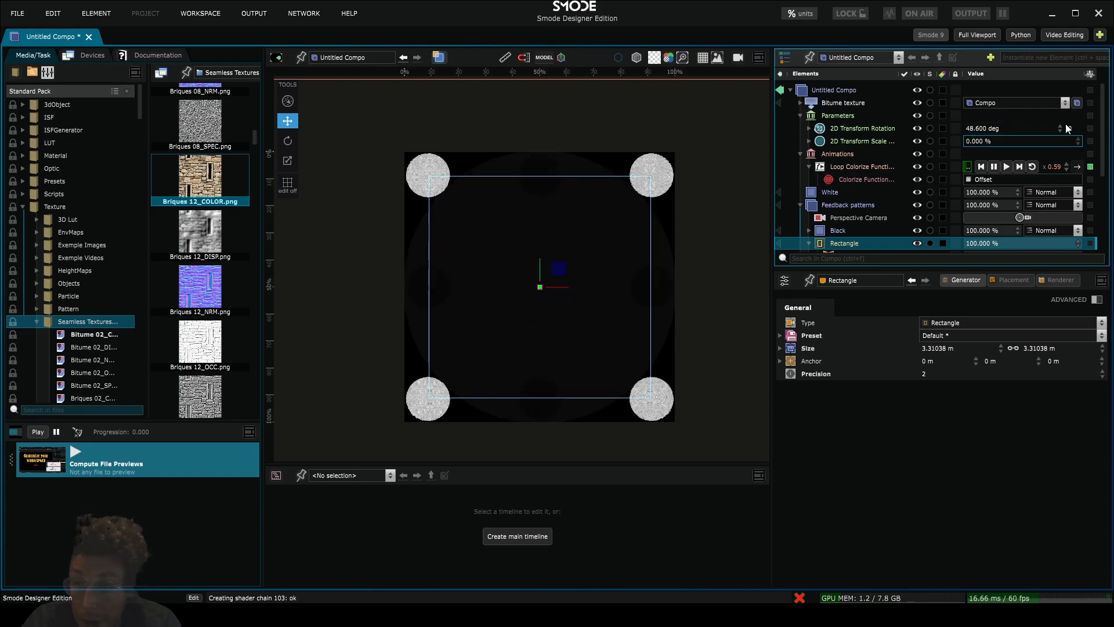
pyautogui.rightClick(1061, 128)
pyautogui.moveTo(1002, 138); pyautogui.dragTo(996, 93)
# - Disable the Rectangle's Colorize Function modifier
pyautogui.scroll(-3, 839, 183)
pyautogui.click(852, 169)
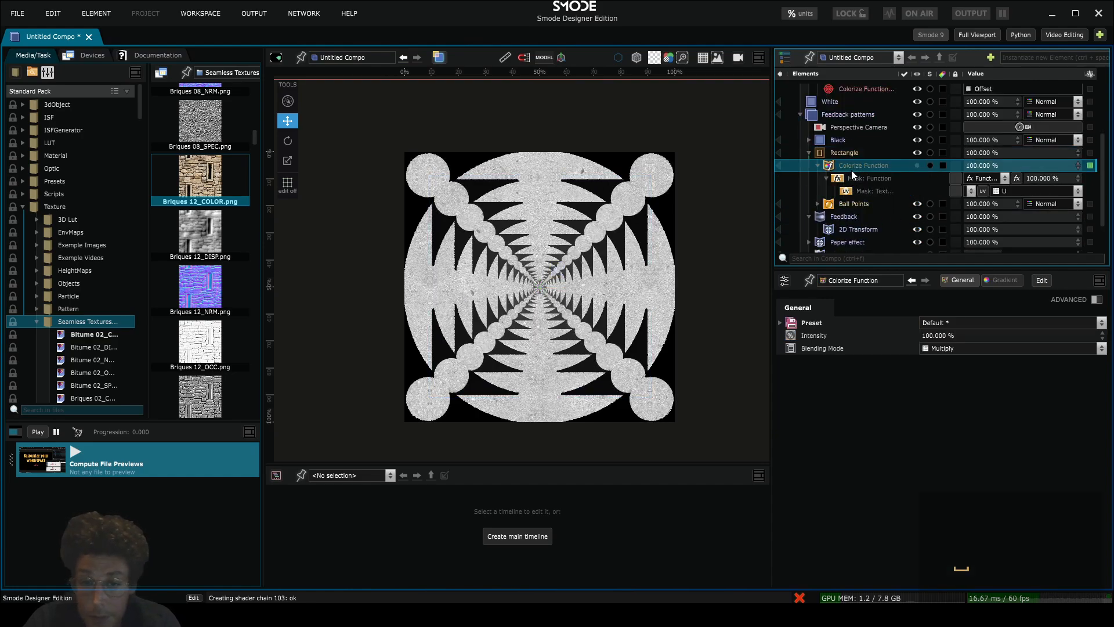